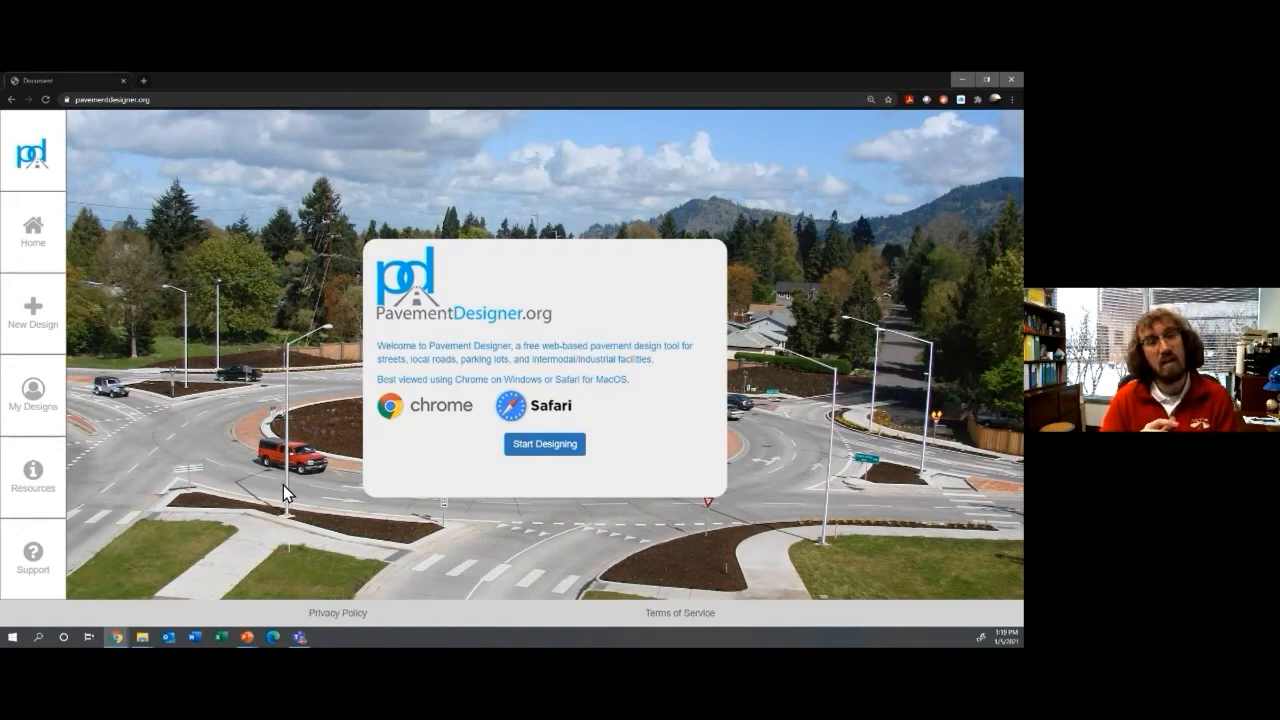
Step: Start a new pavement design, compare the project type cards, and choose Parking
{"action": "left_click", "coordinate": [530, 447]}
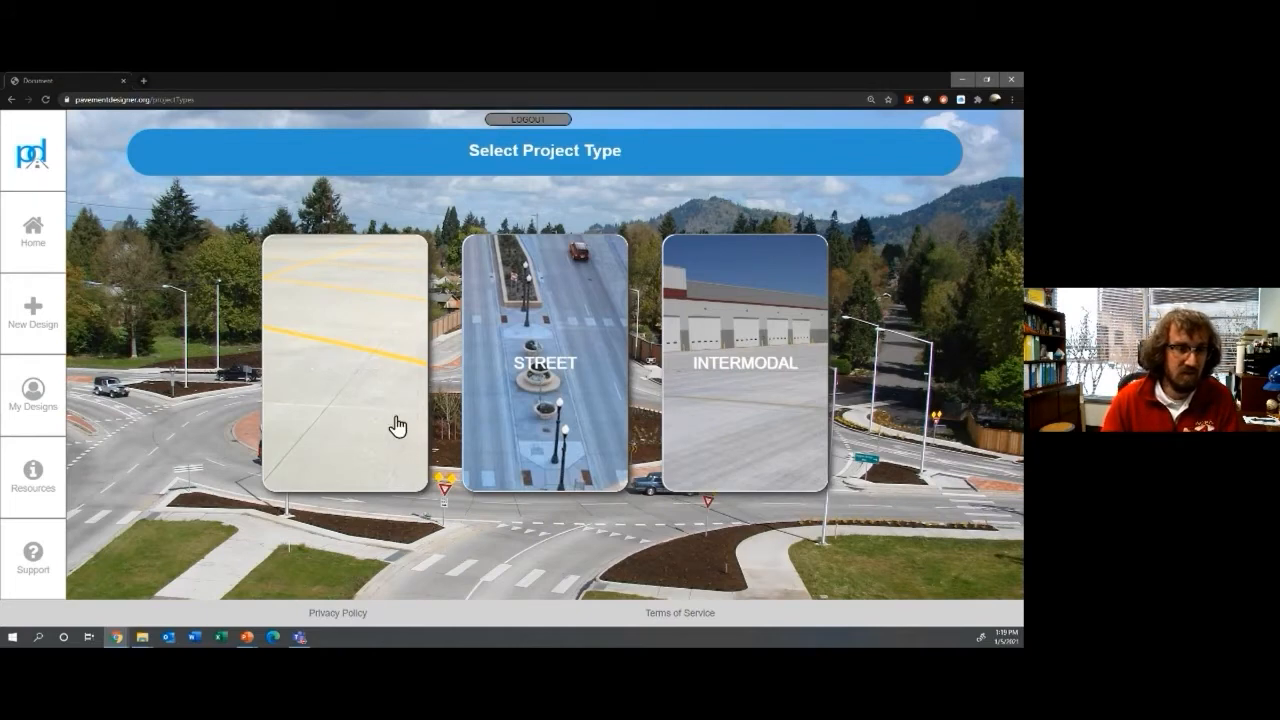
{"action": "mouse_move", "coordinate": [383, 395]}
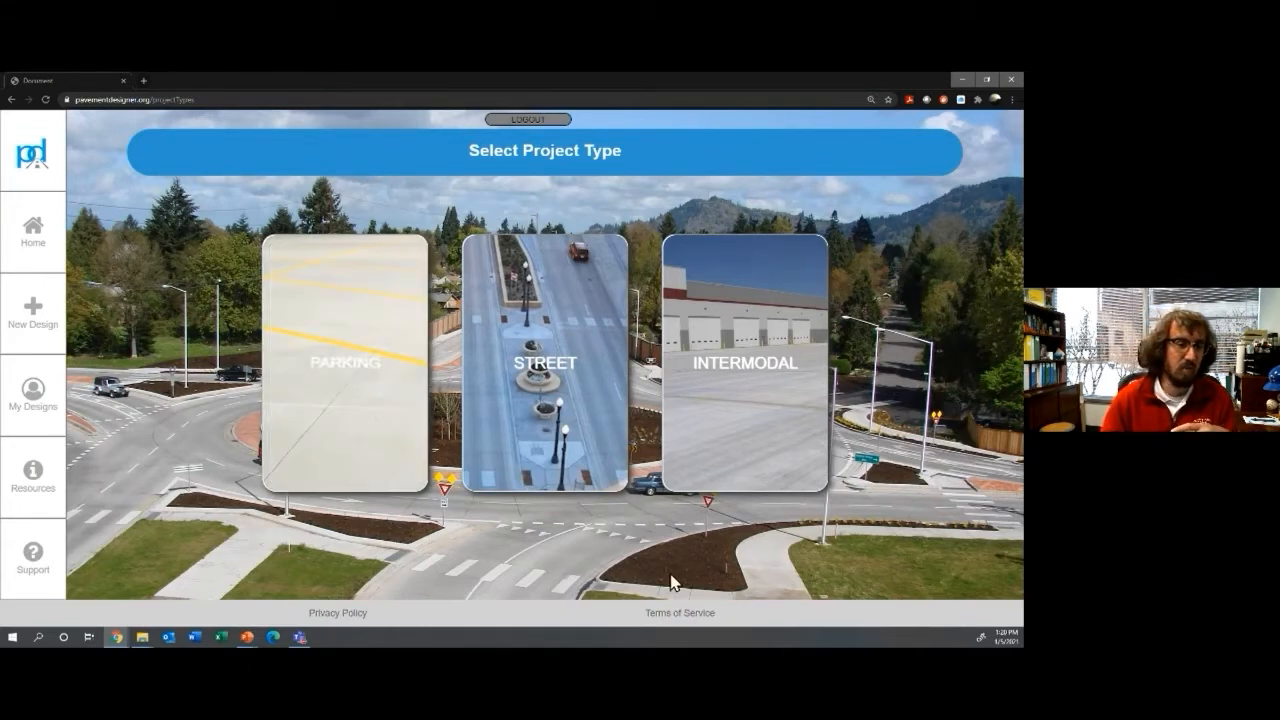
{"action": "mouse_move", "coordinate": [752, 446]}
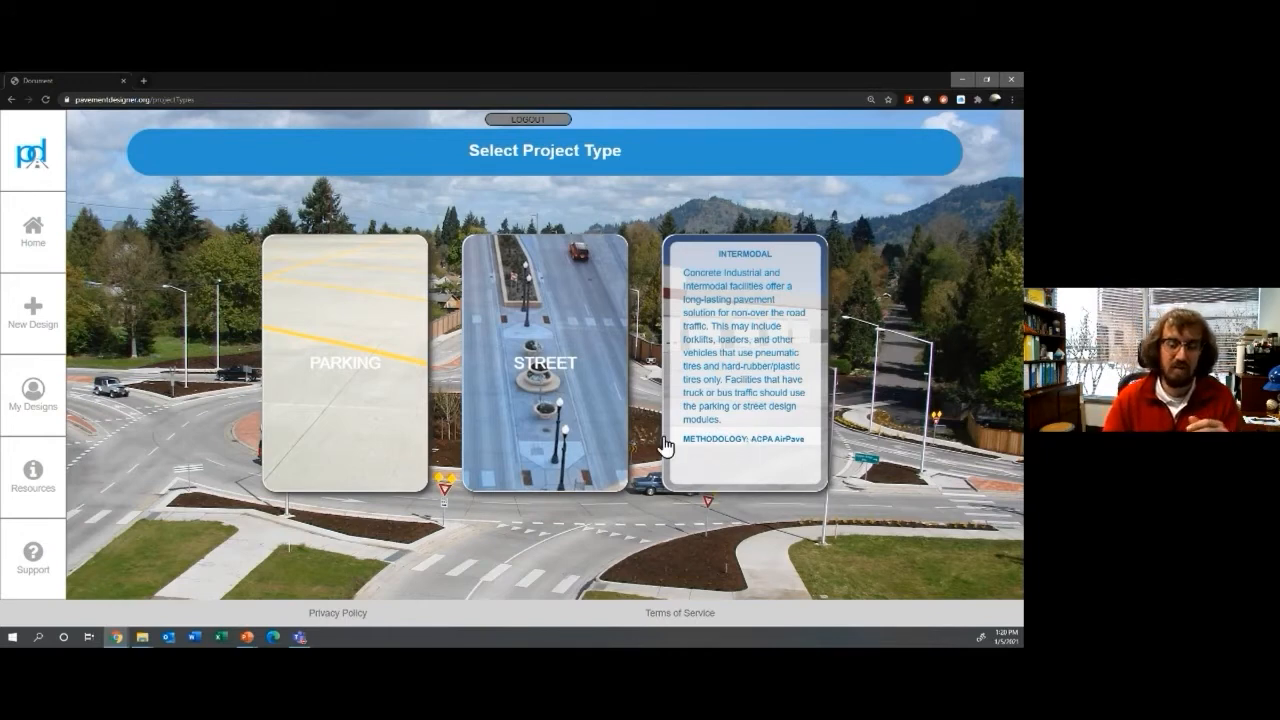
{"action": "mouse_move", "coordinate": [332, 405]}
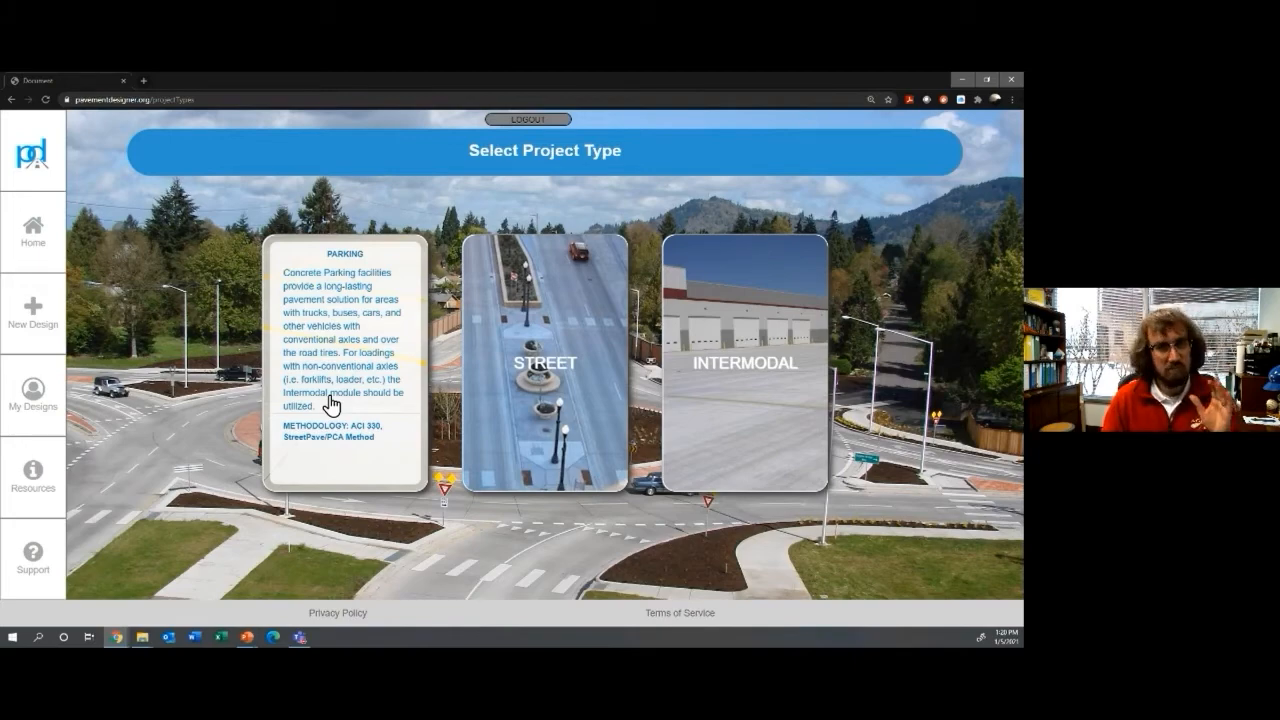
{"action": "left_click", "coordinate": [332, 405]}
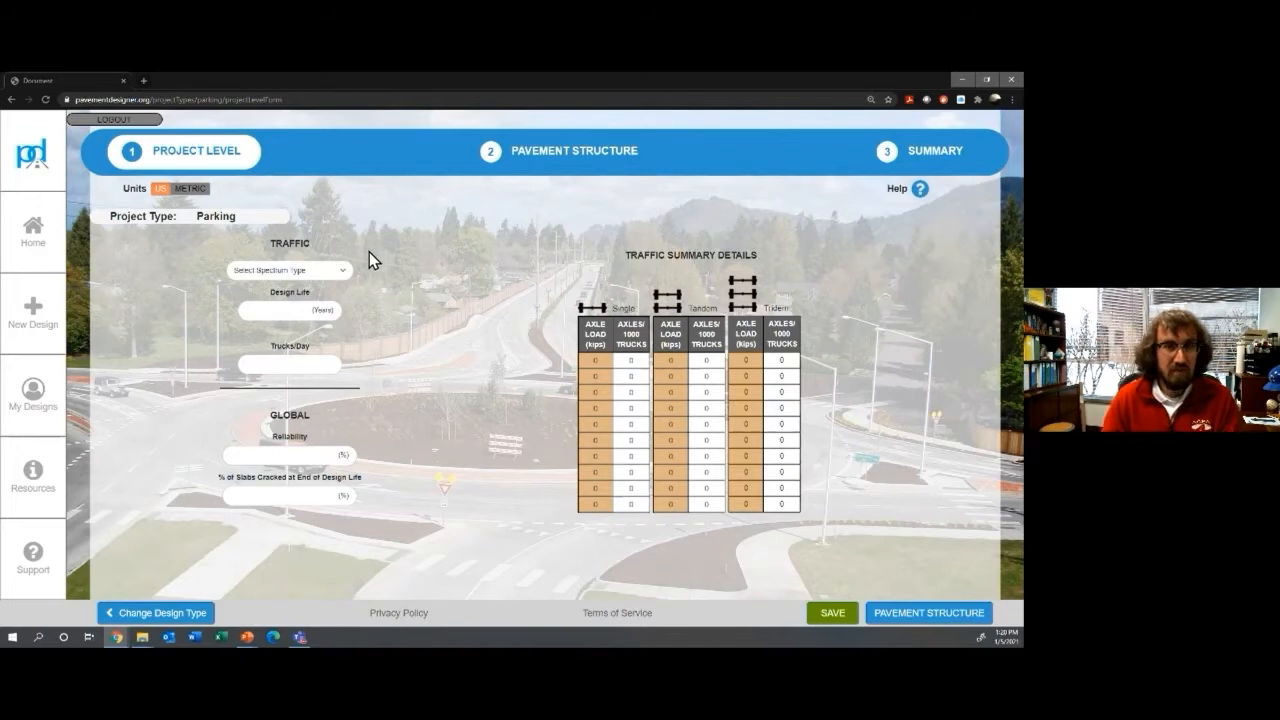
Step: Set the traffic spectrum to ACI 330 Traffic Spectrum C after briefly trying Spectrum B
{"action": "left_click", "coordinate": [296, 283]}
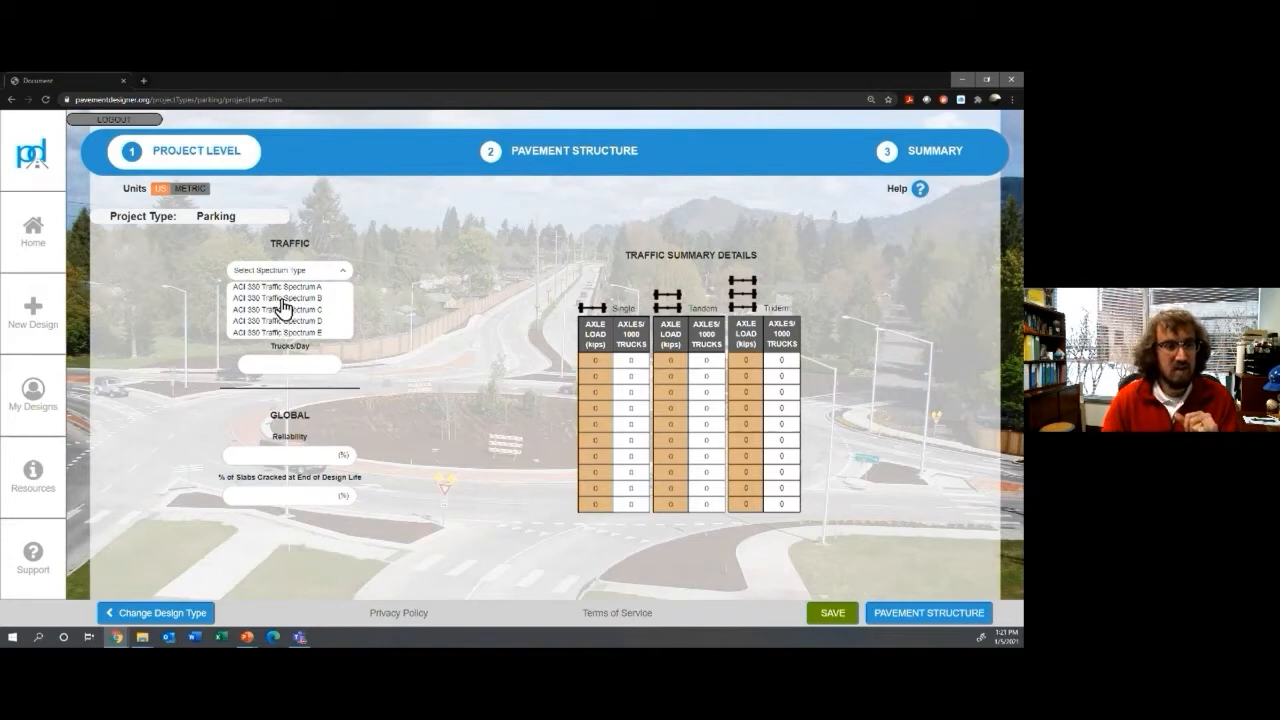
{"action": "left_click", "coordinate": [284, 298]}
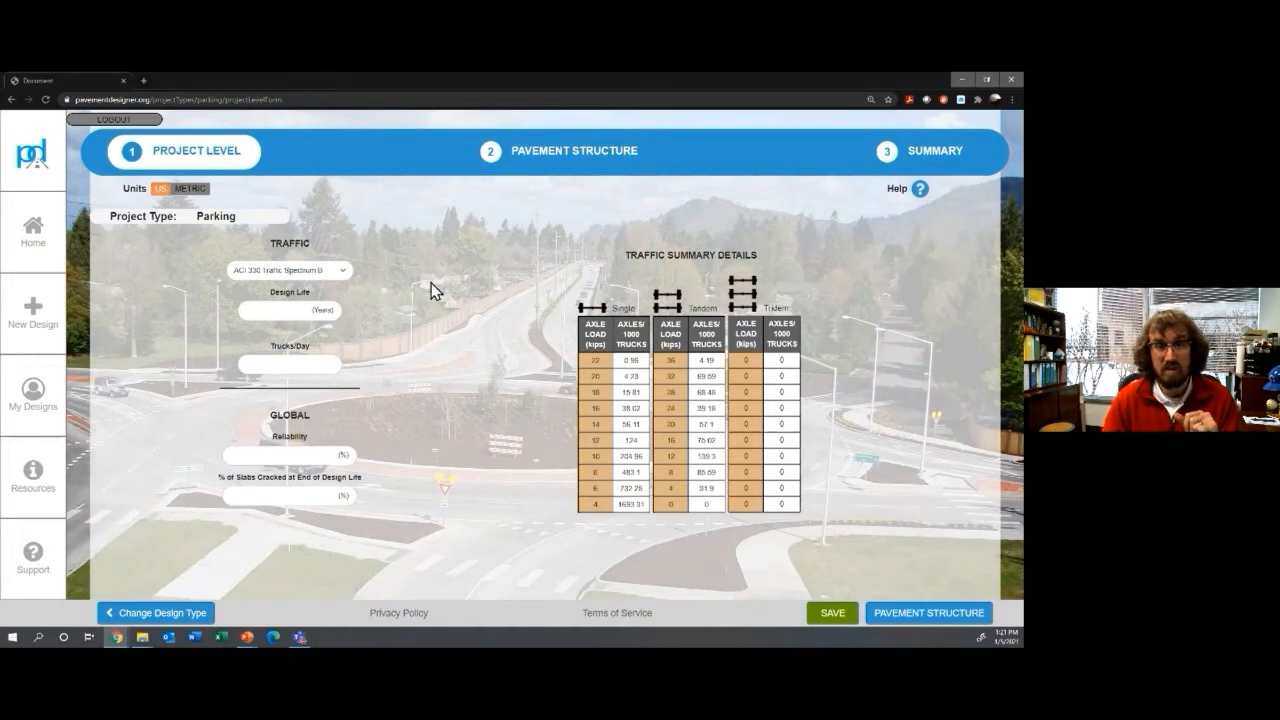
{"action": "left_click", "coordinate": [326, 272]}
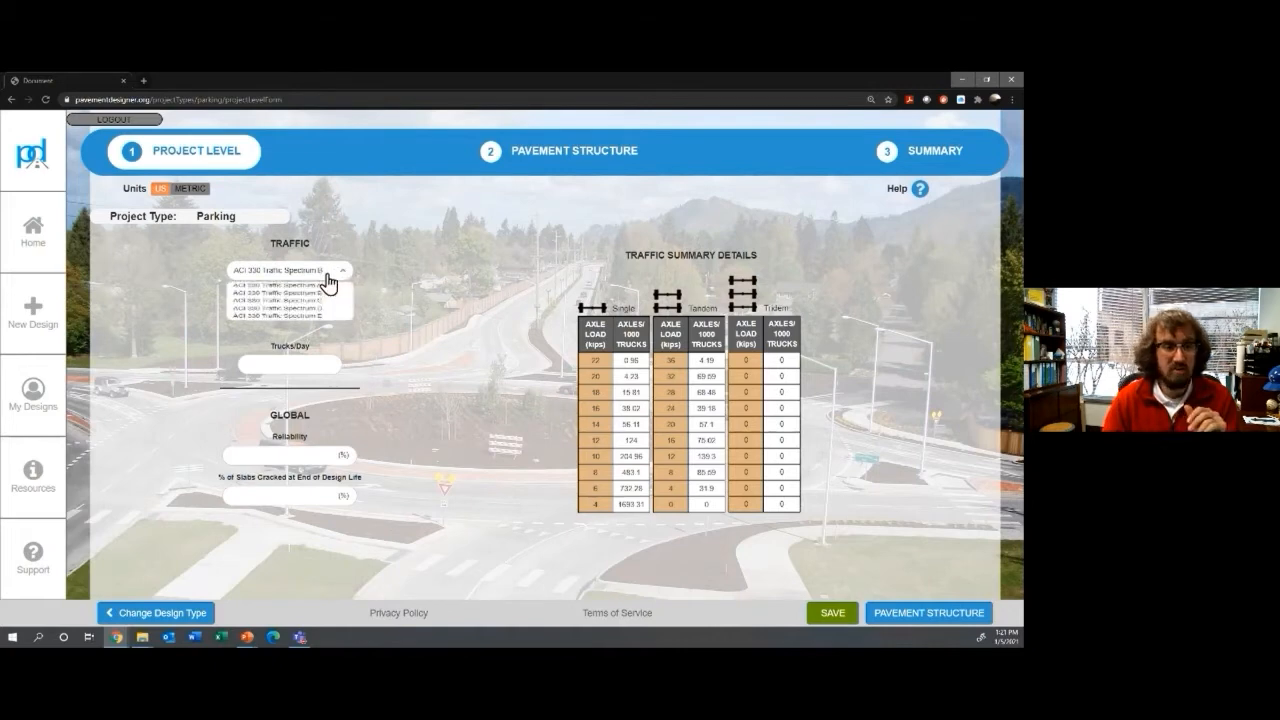
{"action": "left_click", "coordinate": [257, 310]}
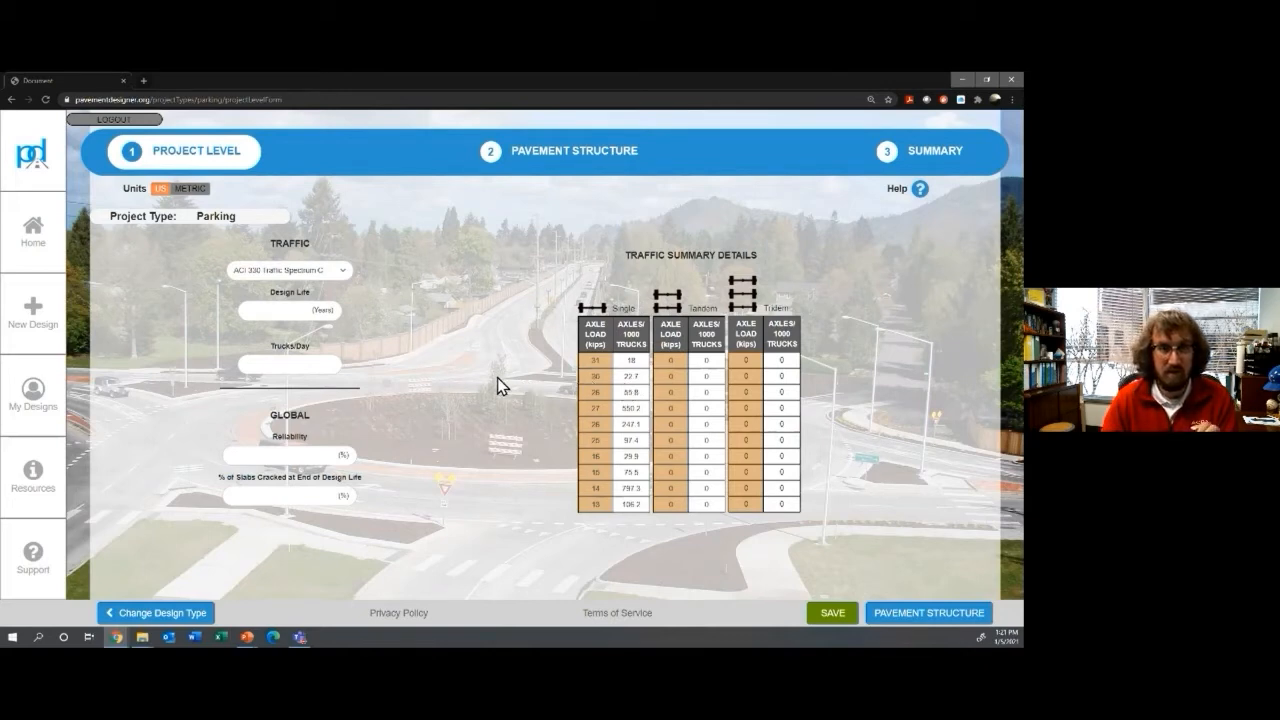
Step: Enter a 20-year design life and 50 trucks per day
{"action": "left_click", "coordinate": [284, 310]}
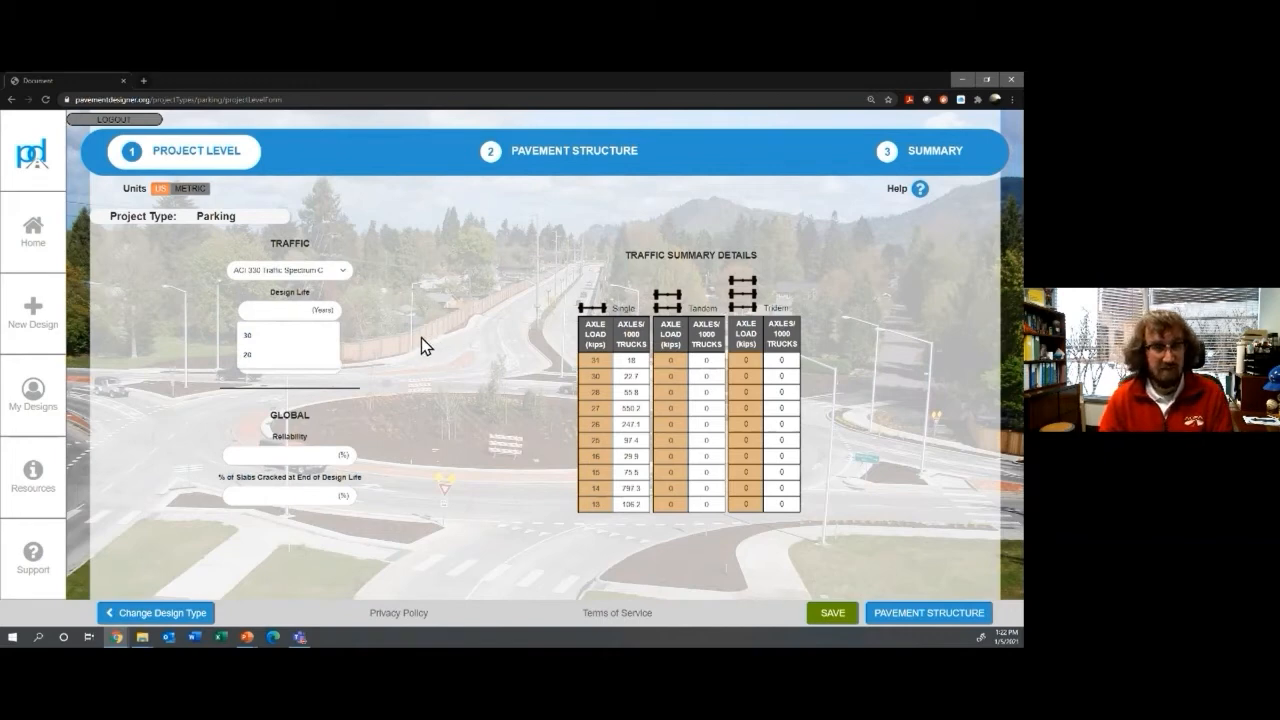
{"action": "left_click", "coordinate": [314, 310]}
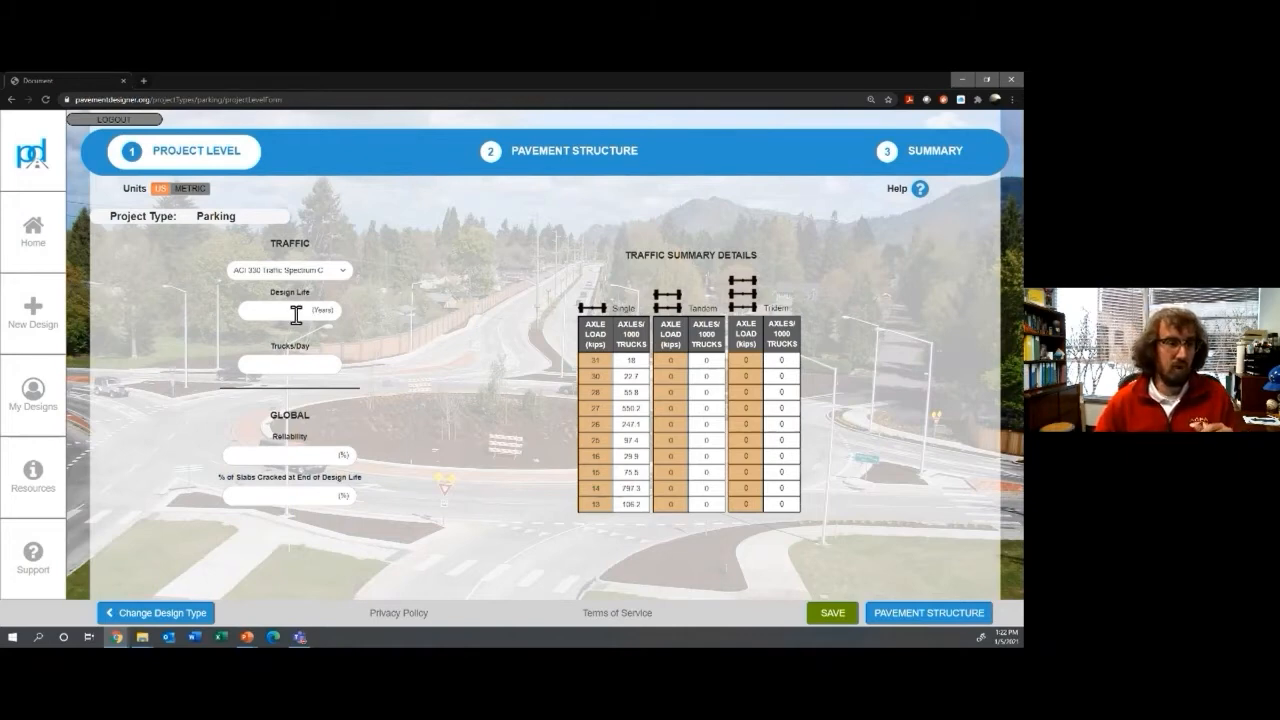
{"action": "left_click", "coordinate": [283, 313]}
{"action": "type", "text": "20"}
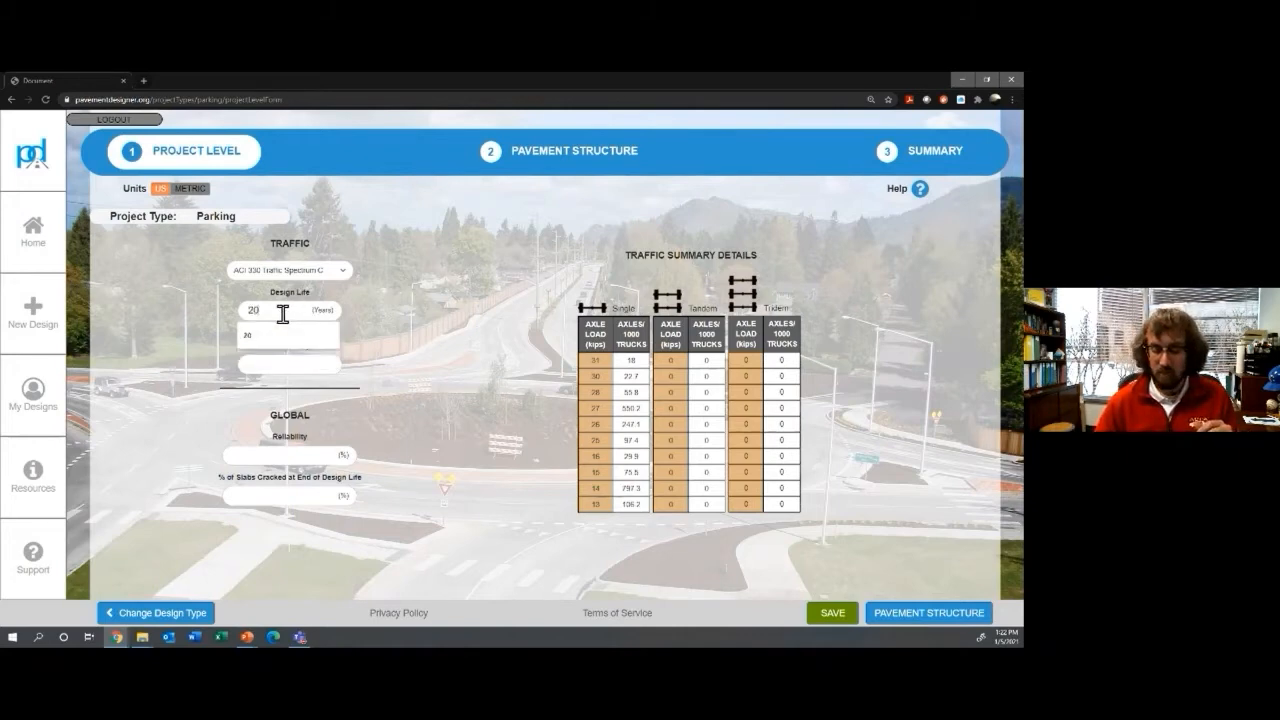
{"action": "left_click", "coordinate": [313, 365]}
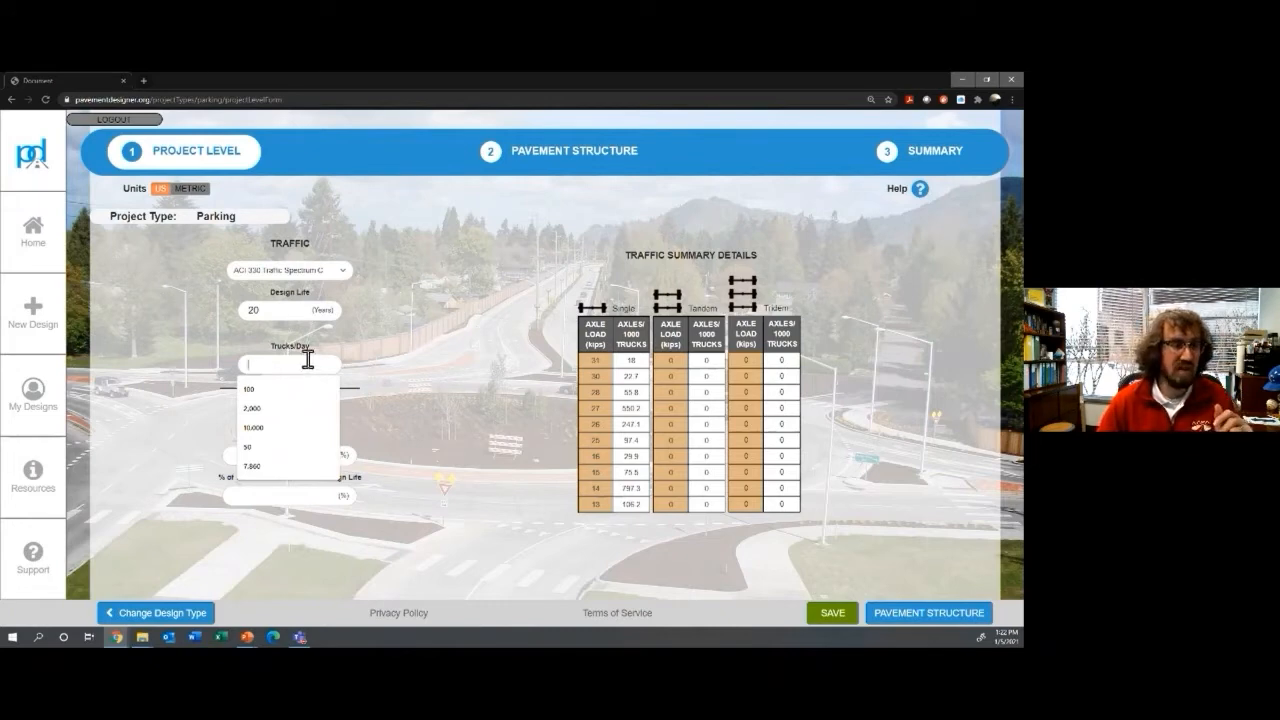
{"action": "type", "text": "50"}
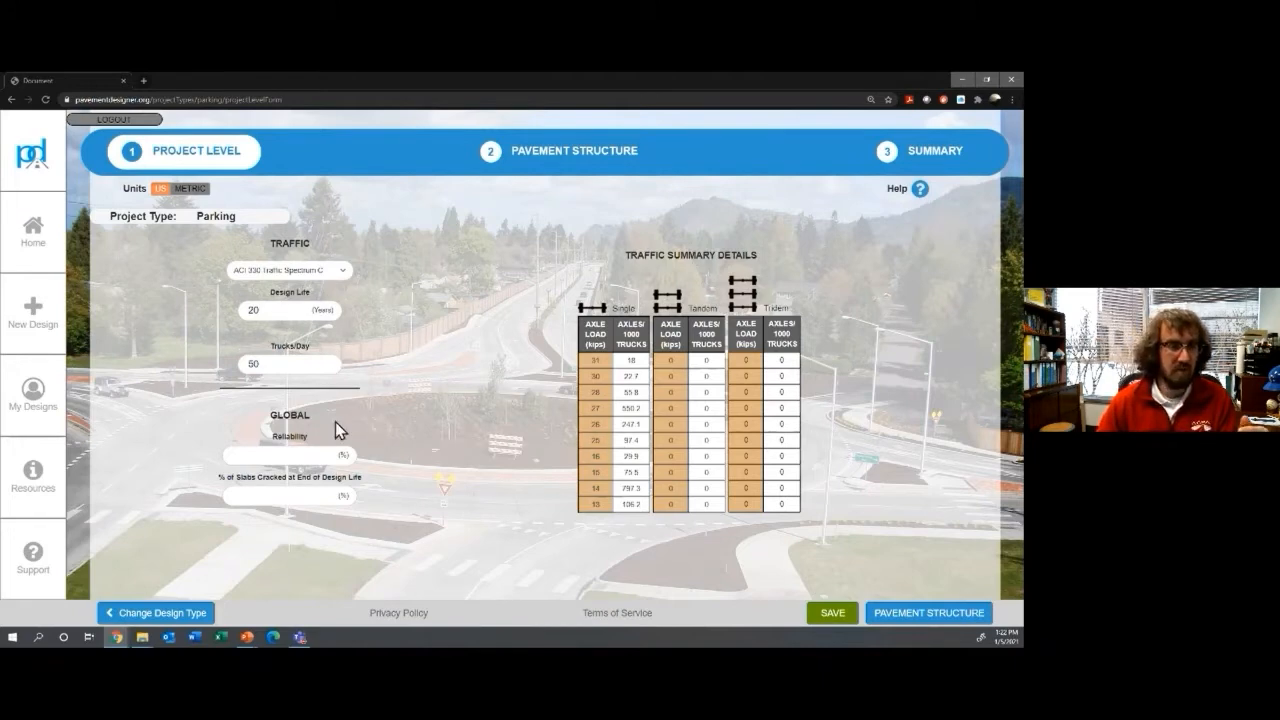
Step: Enter 75% reliability and 15% slabs cracked, then continue to the Pavement Structure step
{"action": "left_click", "coordinate": [292, 456]}
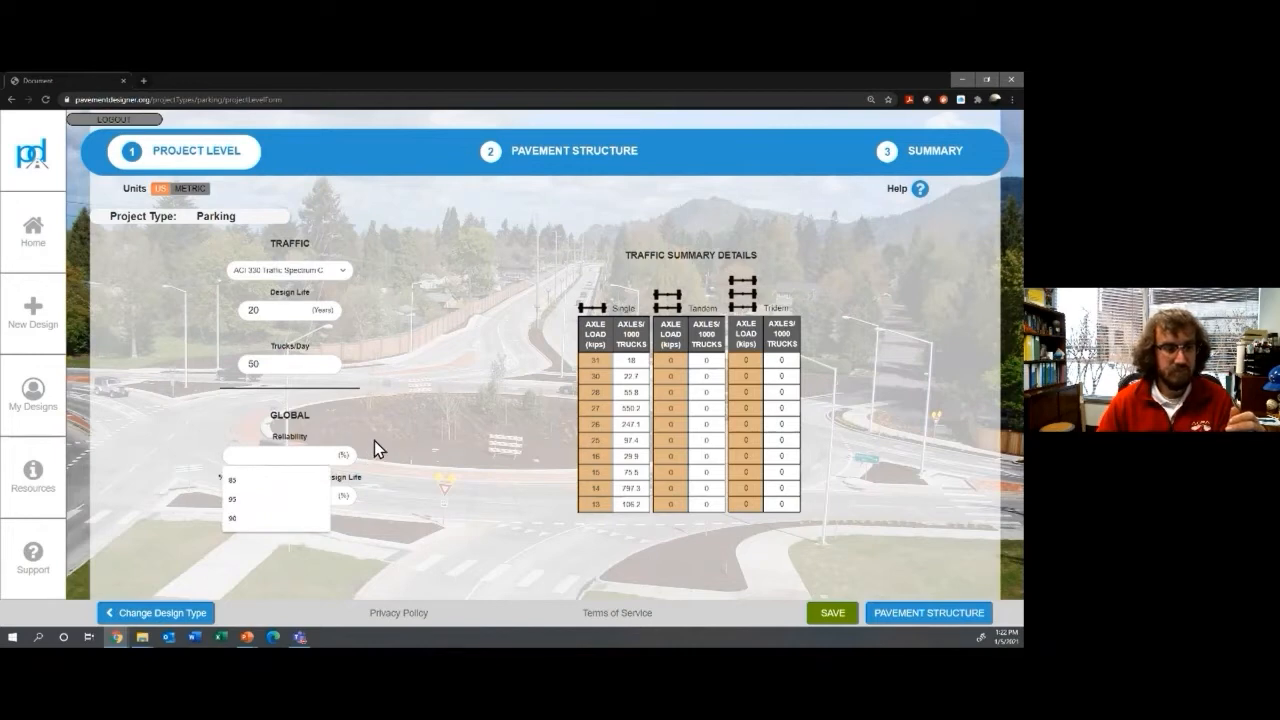
{"action": "left_click", "coordinate": [363, 491]}
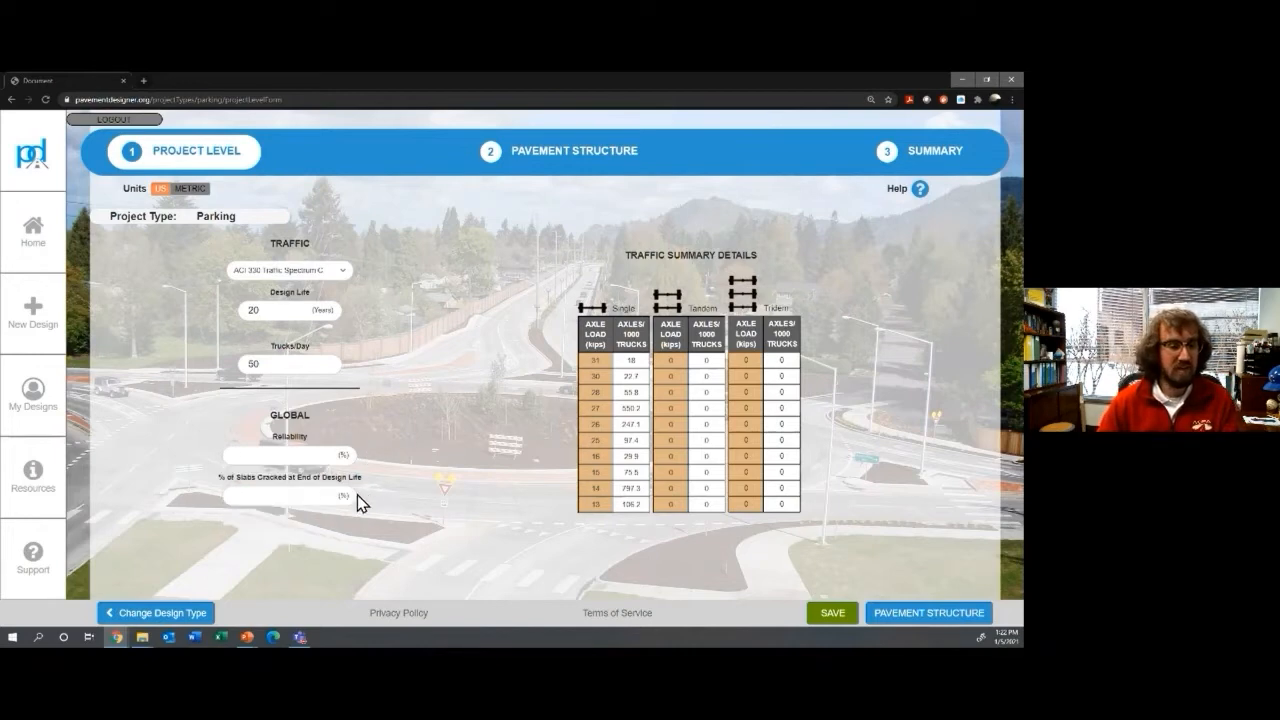
{"action": "left_click", "coordinate": [285, 454]}
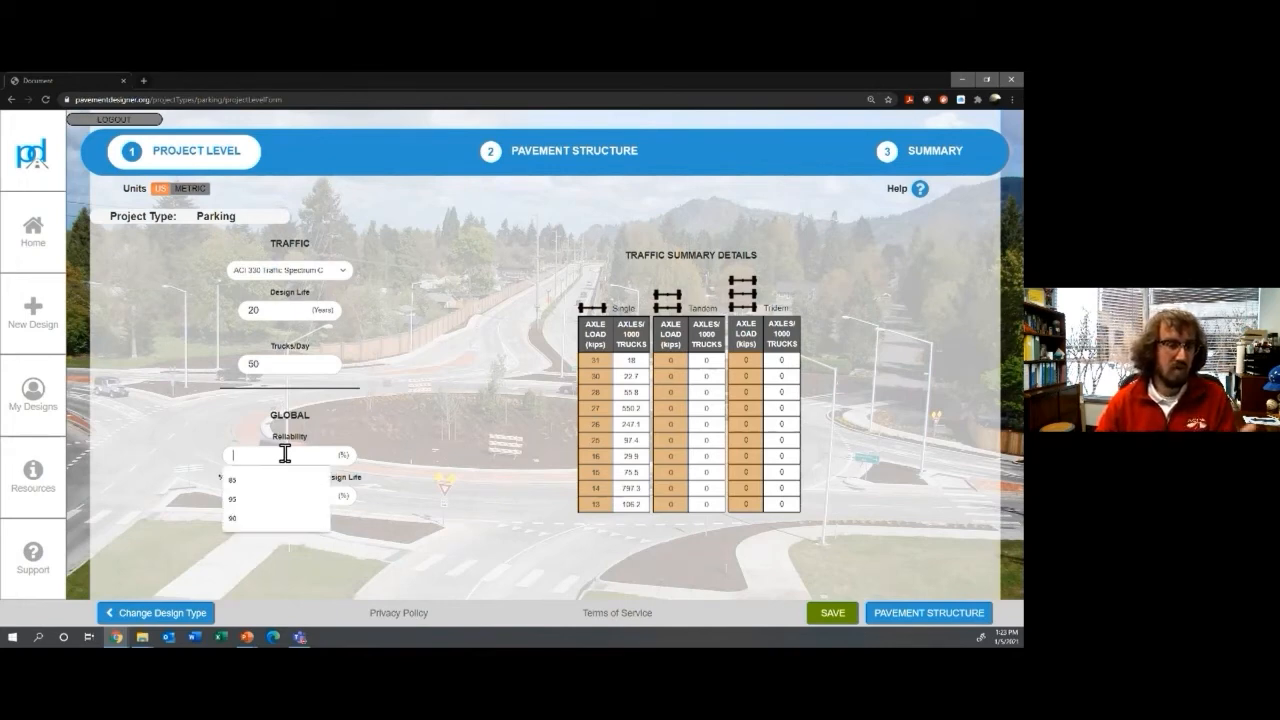
{"action": "type", "text": "75"}
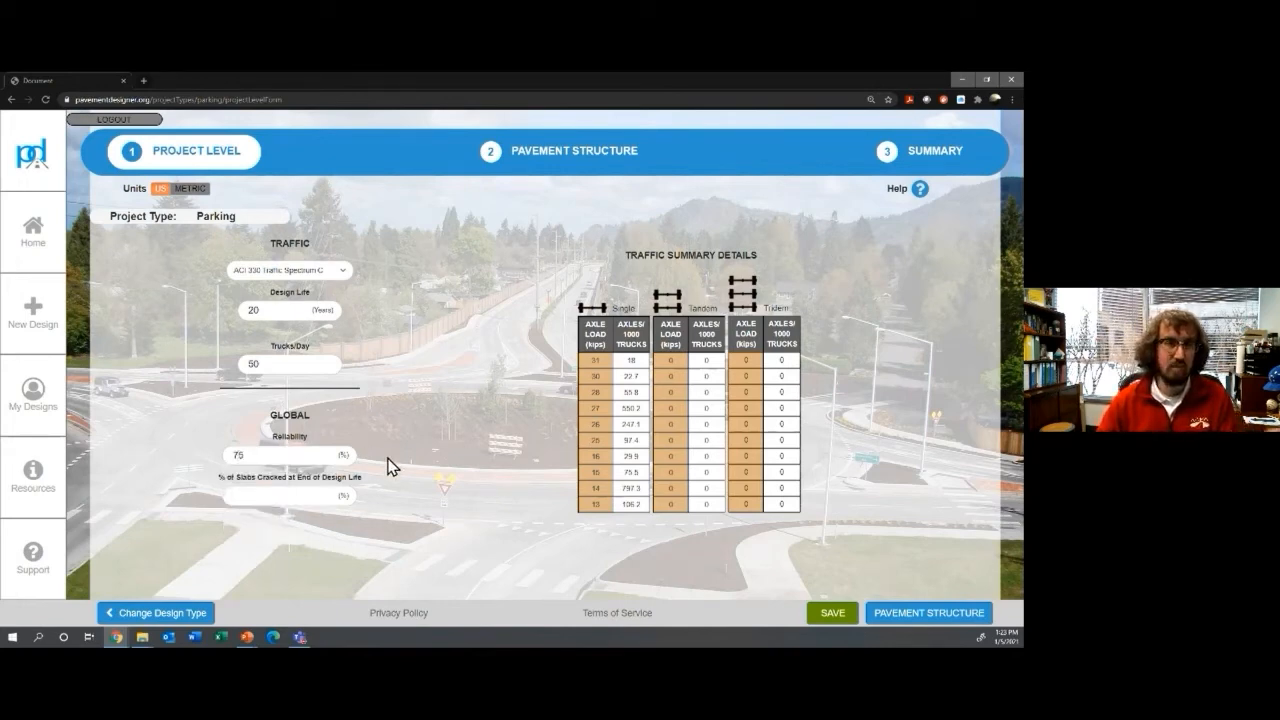
{"action": "left_click", "coordinate": [292, 496]}
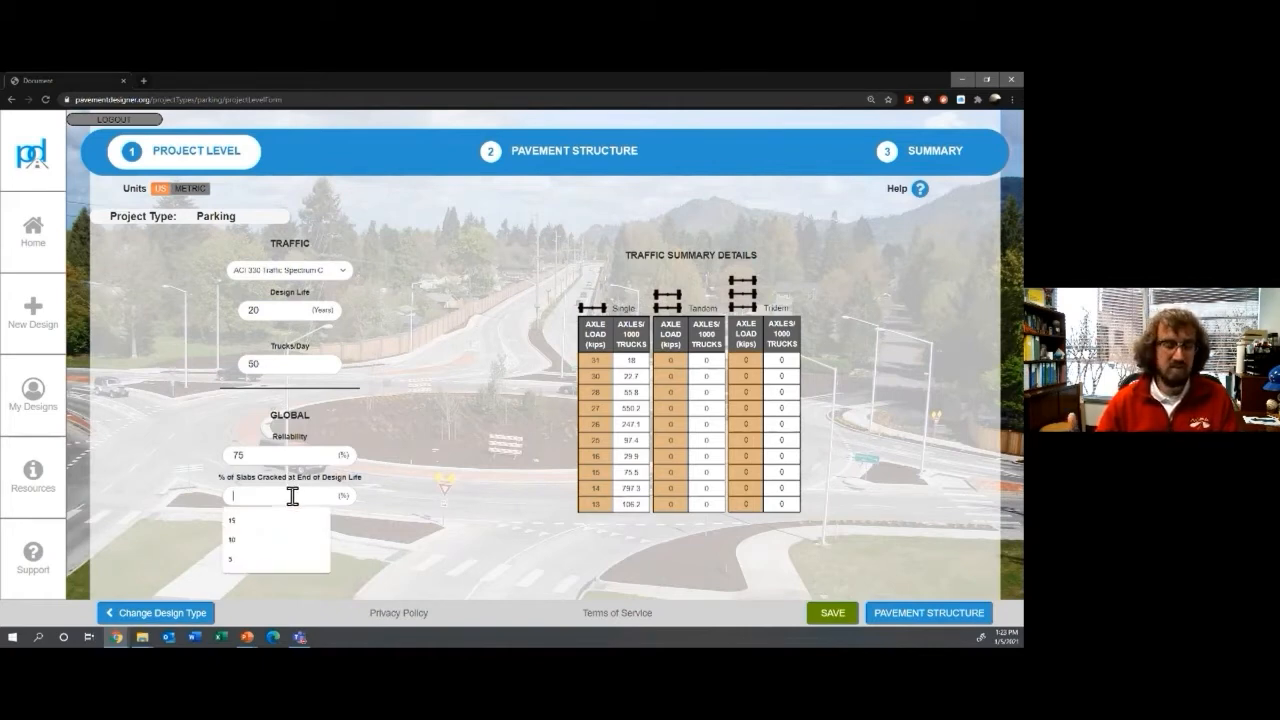
{"action": "type", "text": "15"}
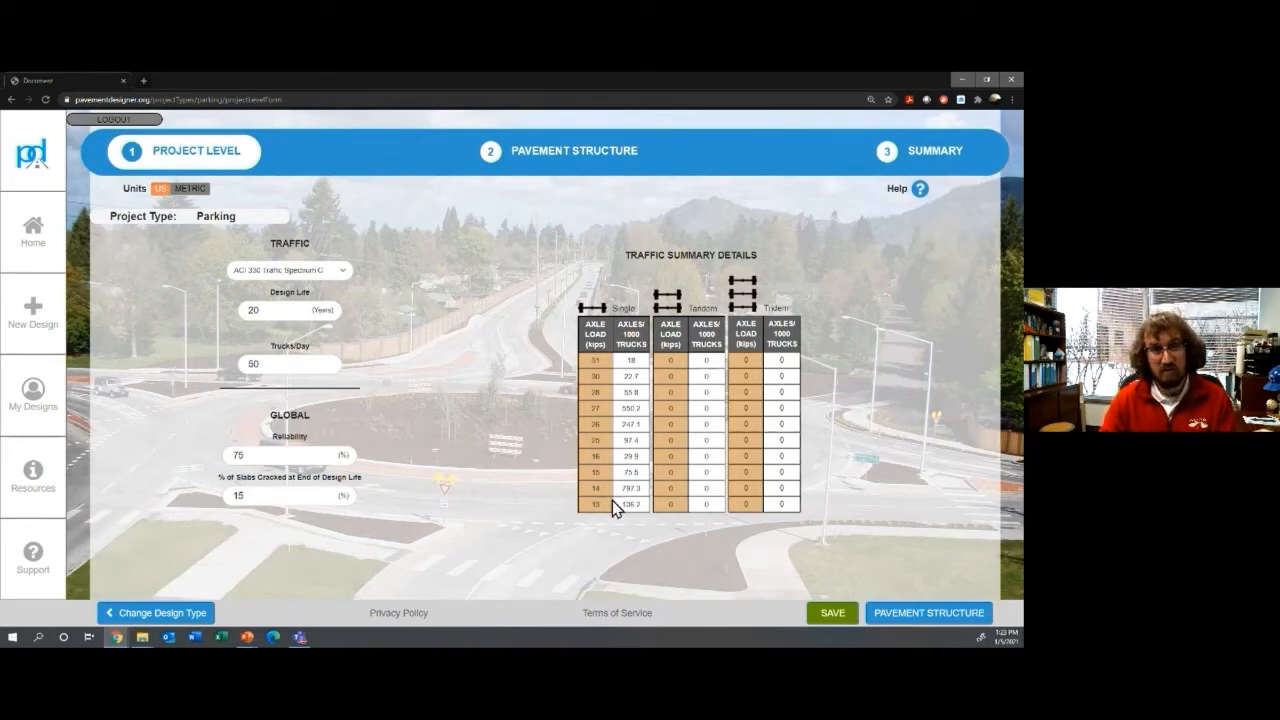
{"action": "left_click", "coordinate": [893, 617]}
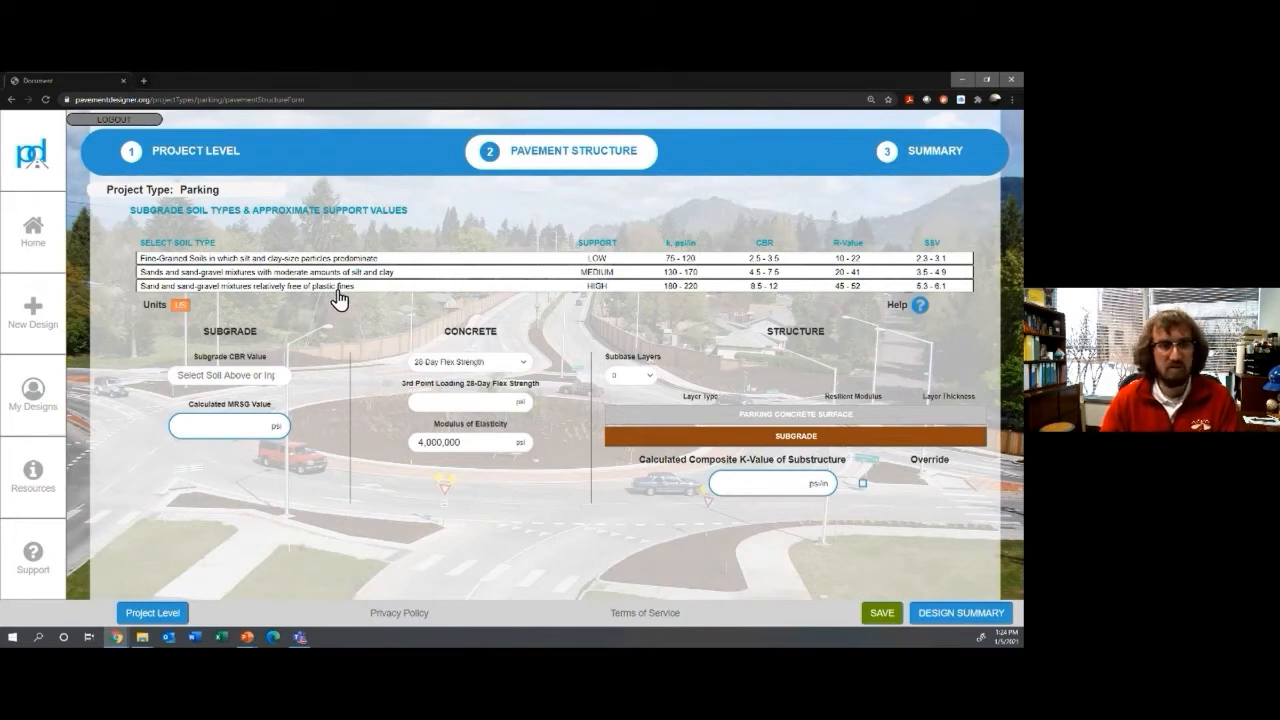
Step: Choose fine-grained soils for the subgrade and set its CBR to 3 after testing 4
{"action": "left_click", "coordinate": [422, 260]}
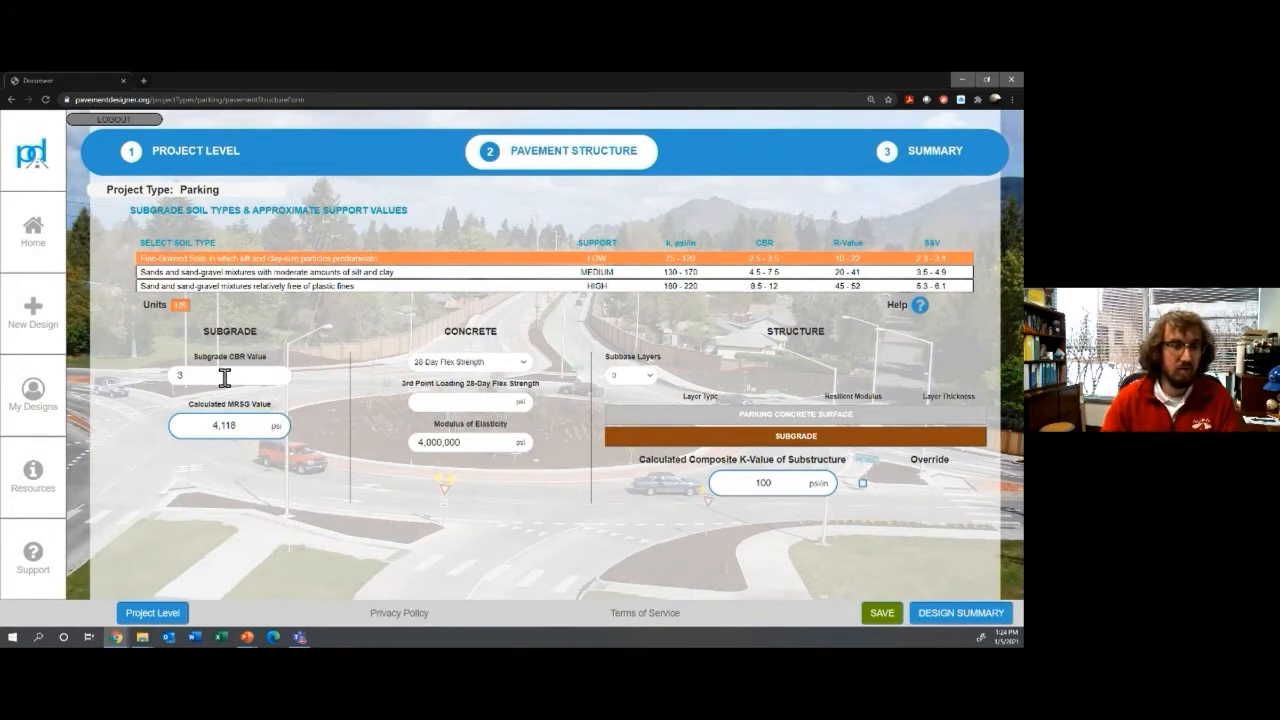
{"action": "left_click", "coordinate": [176, 376]}
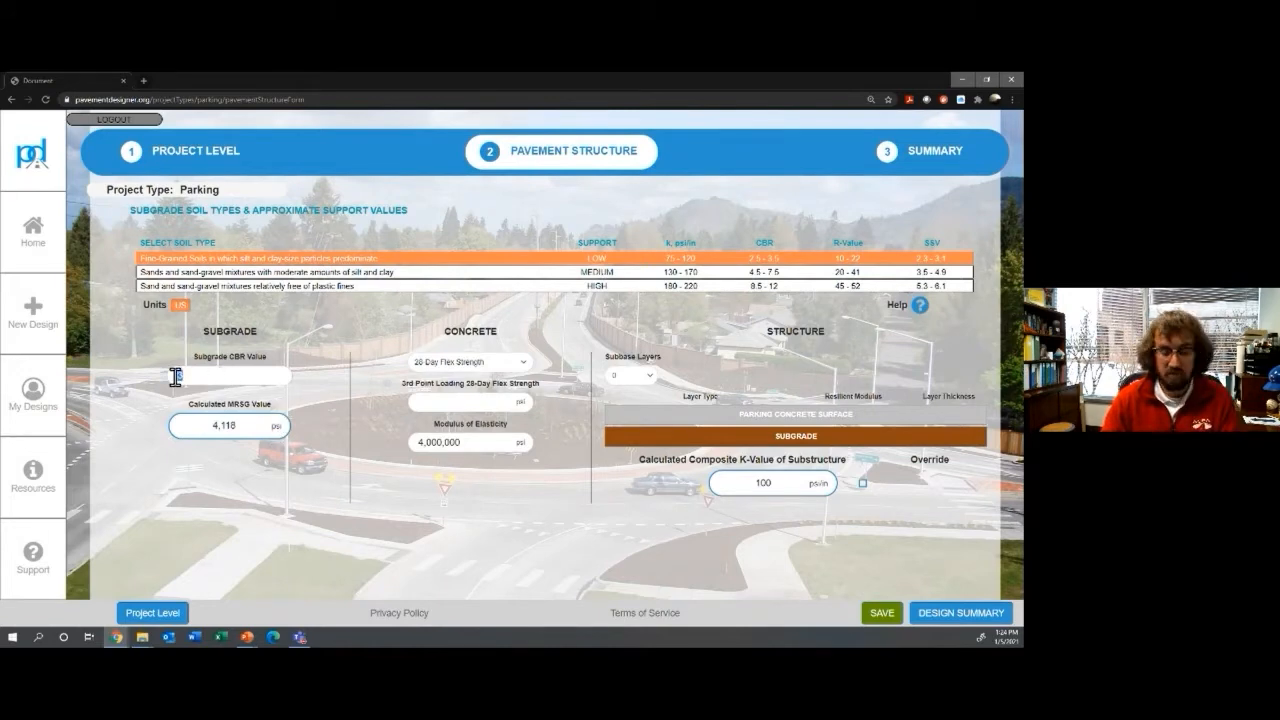
{"action": "key", "text": "BackSpace"}
{"action": "type", "text": "4"}
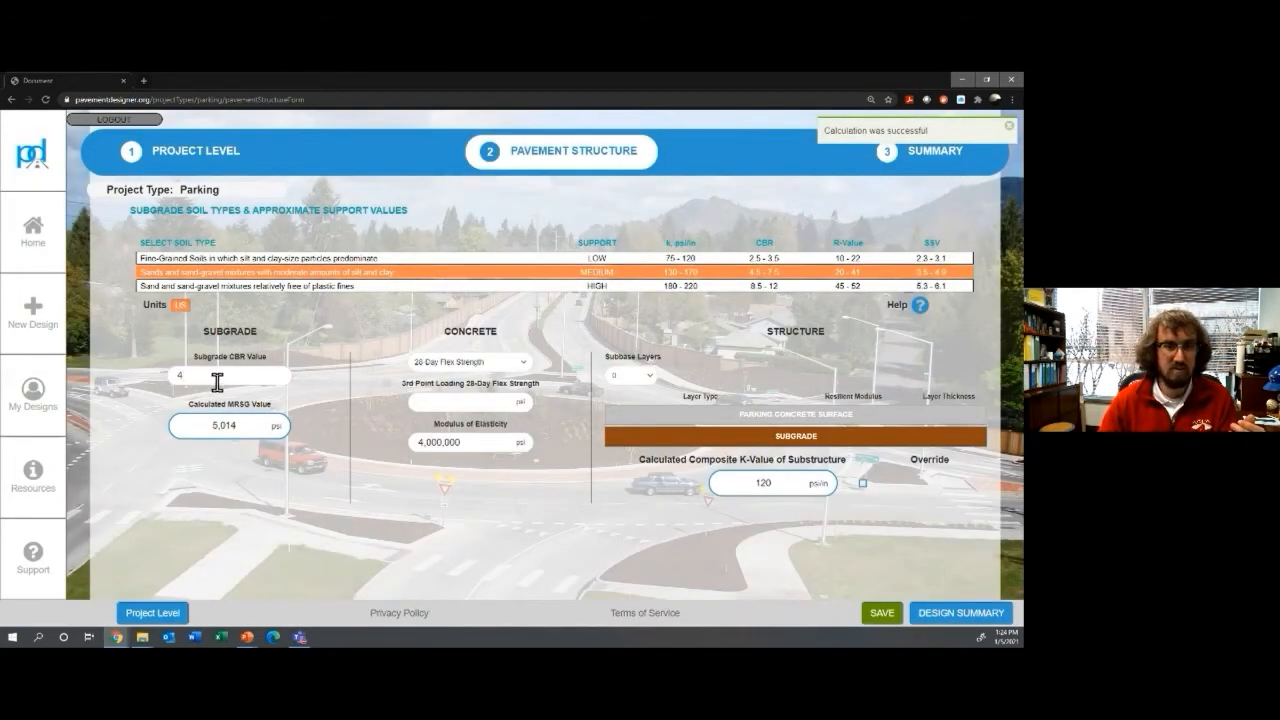
{"action": "double_click", "coordinate": [180, 378]}
{"action": "key", "text": "BackSpace"}
{"action": "left_click_drag", "start_coordinate": [200, 377], "coordinate": [157, 392]}
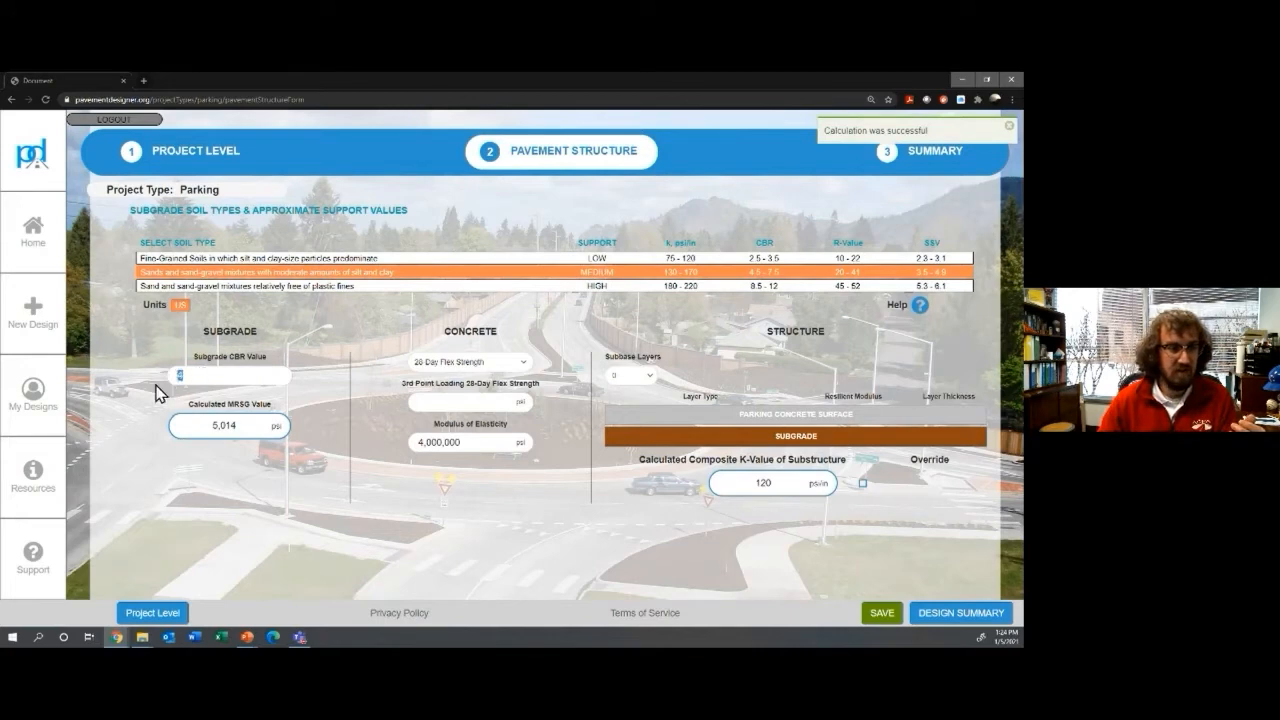
{"action": "type", "text": "3"}
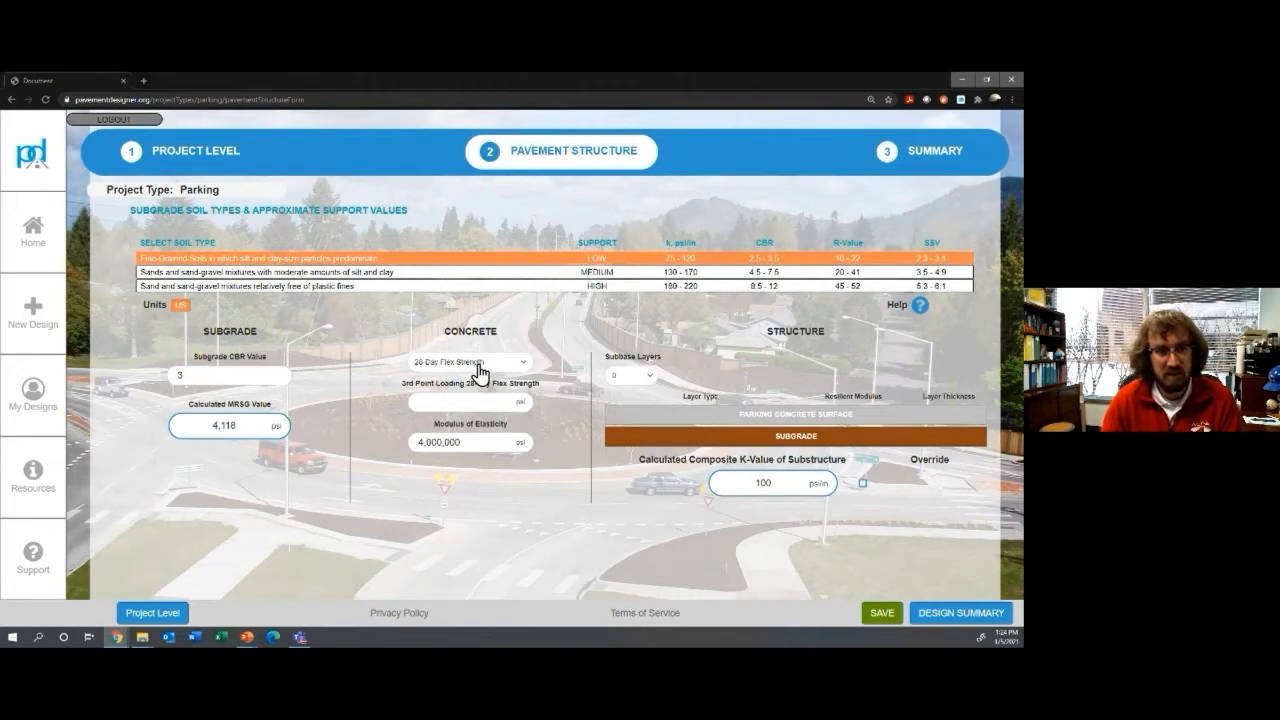
Step: Specify the concrete by a compressive strength of 4,000 psi
{"action": "left_click", "coordinate": [478, 370]}
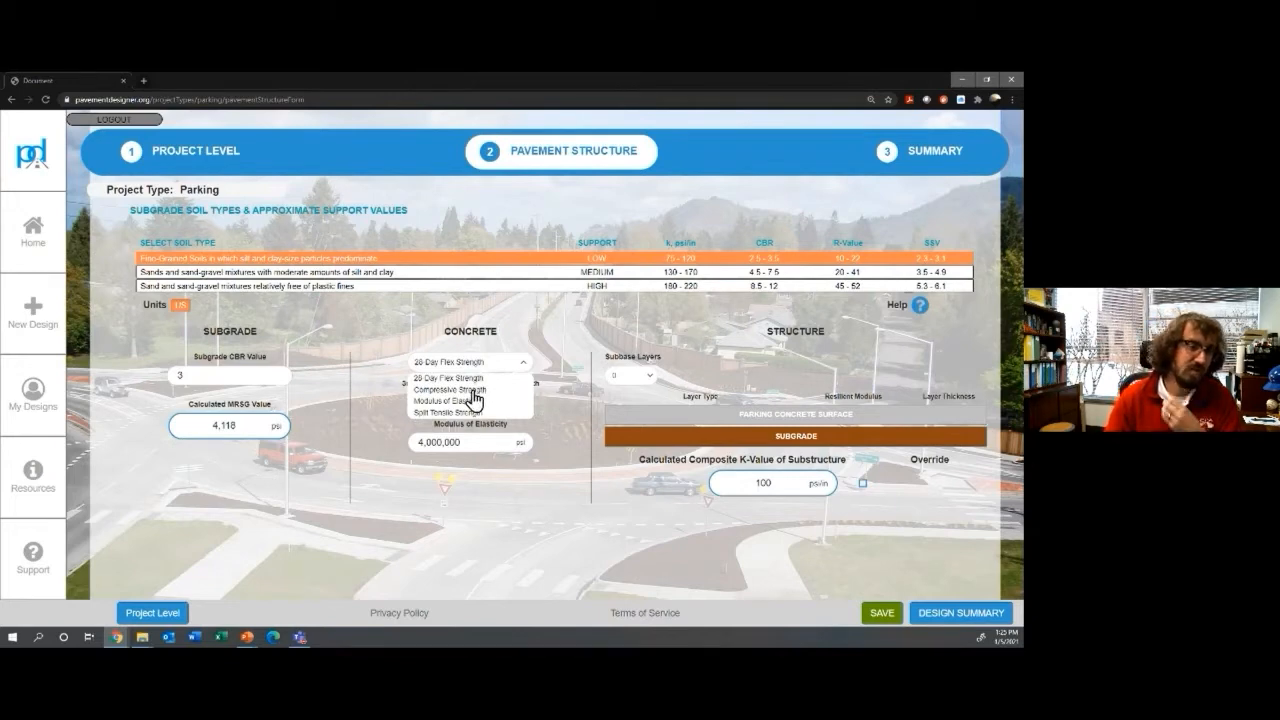
{"action": "left_click", "coordinate": [473, 390]}
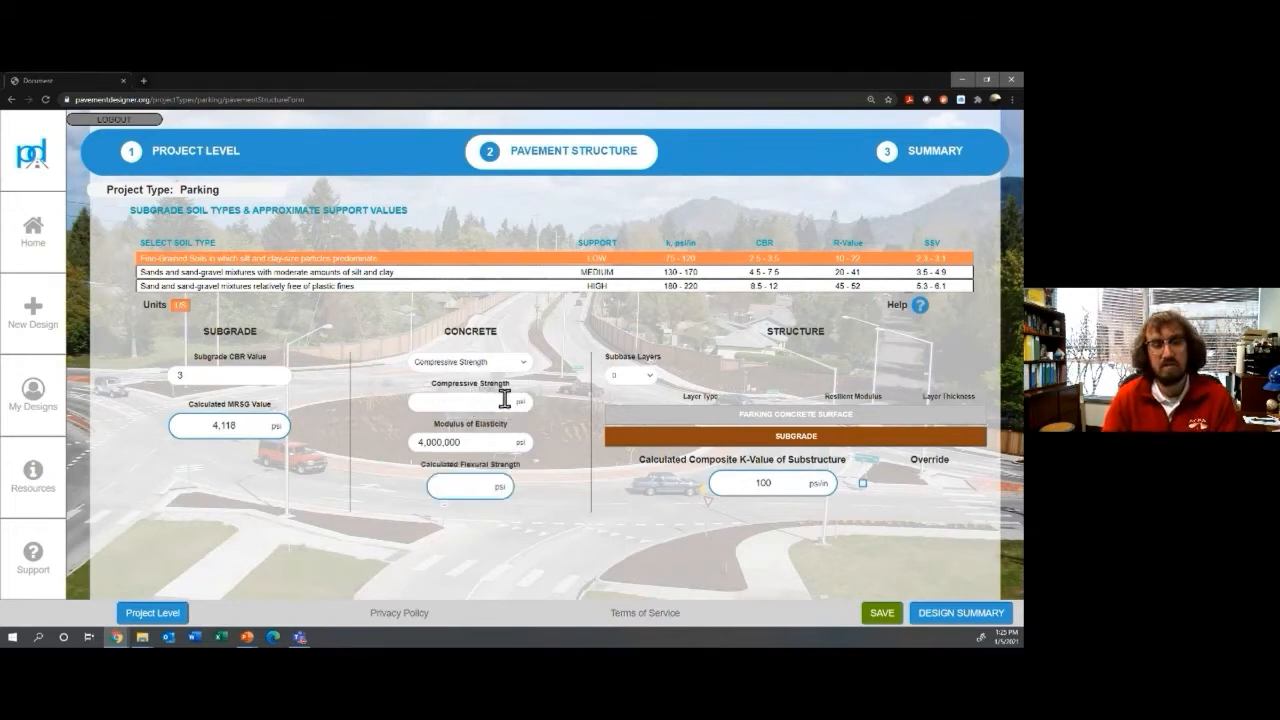
{"action": "left_click", "coordinate": [499, 402]}
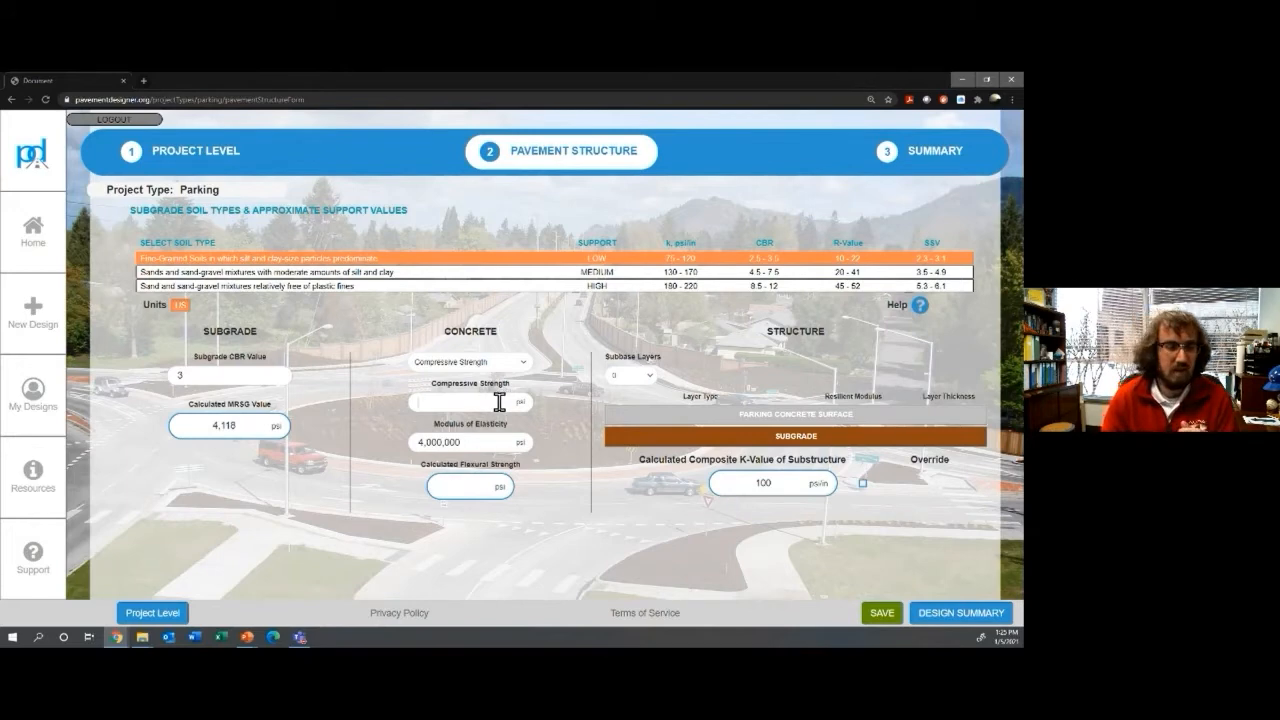
{"action": "type", "text": "4000"}
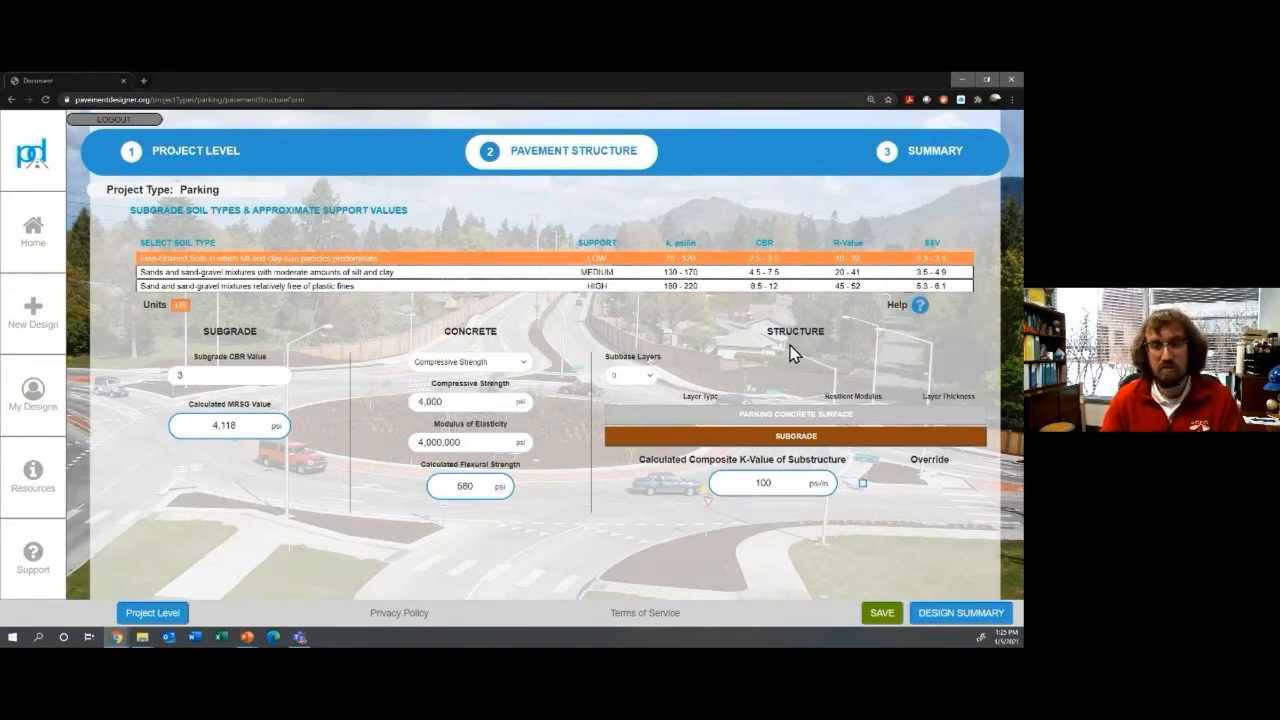
{"action": "left_click", "coordinate": [634, 388]}
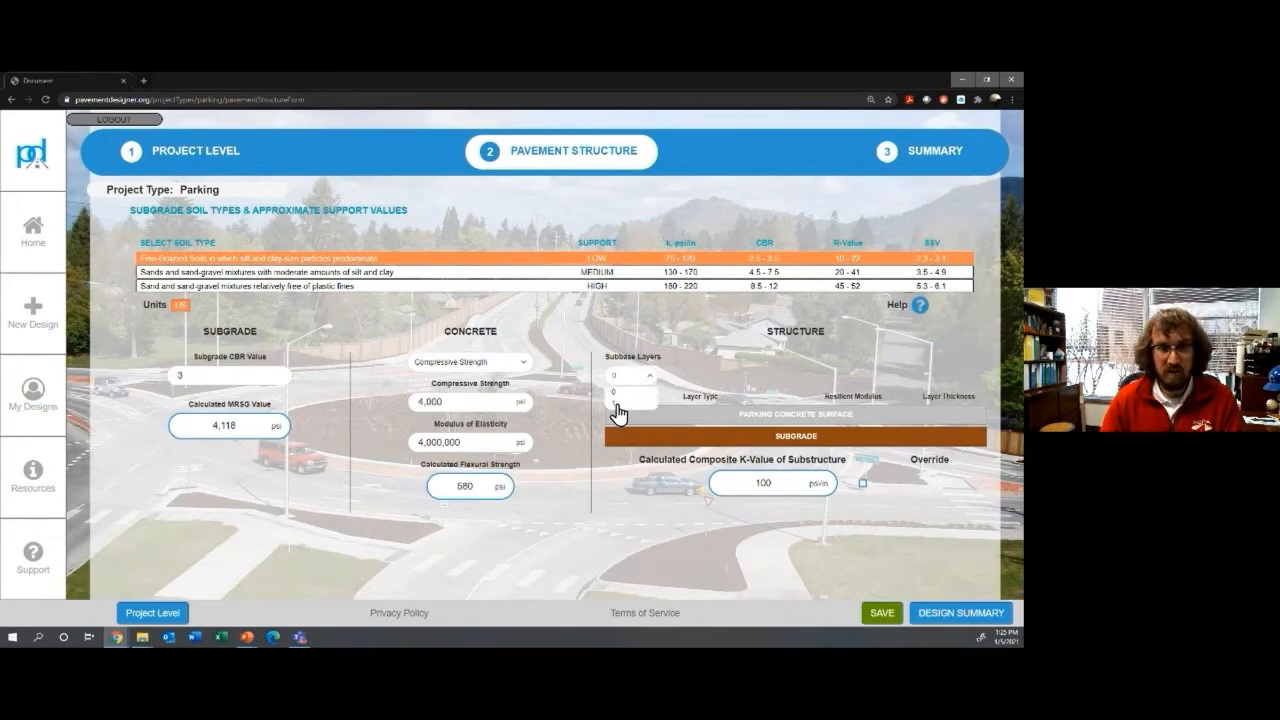
{"action": "left_click", "coordinate": [620, 408]}
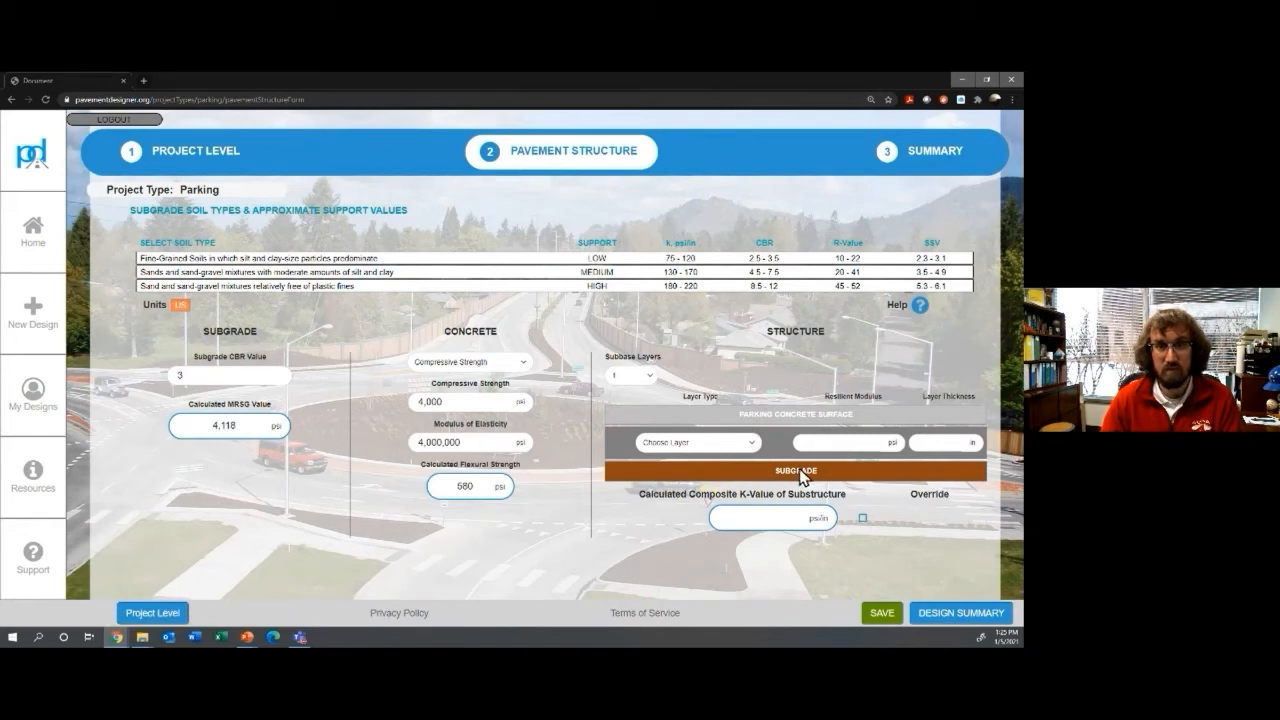
{"action": "left_click", "coordinate": [742, 455]}
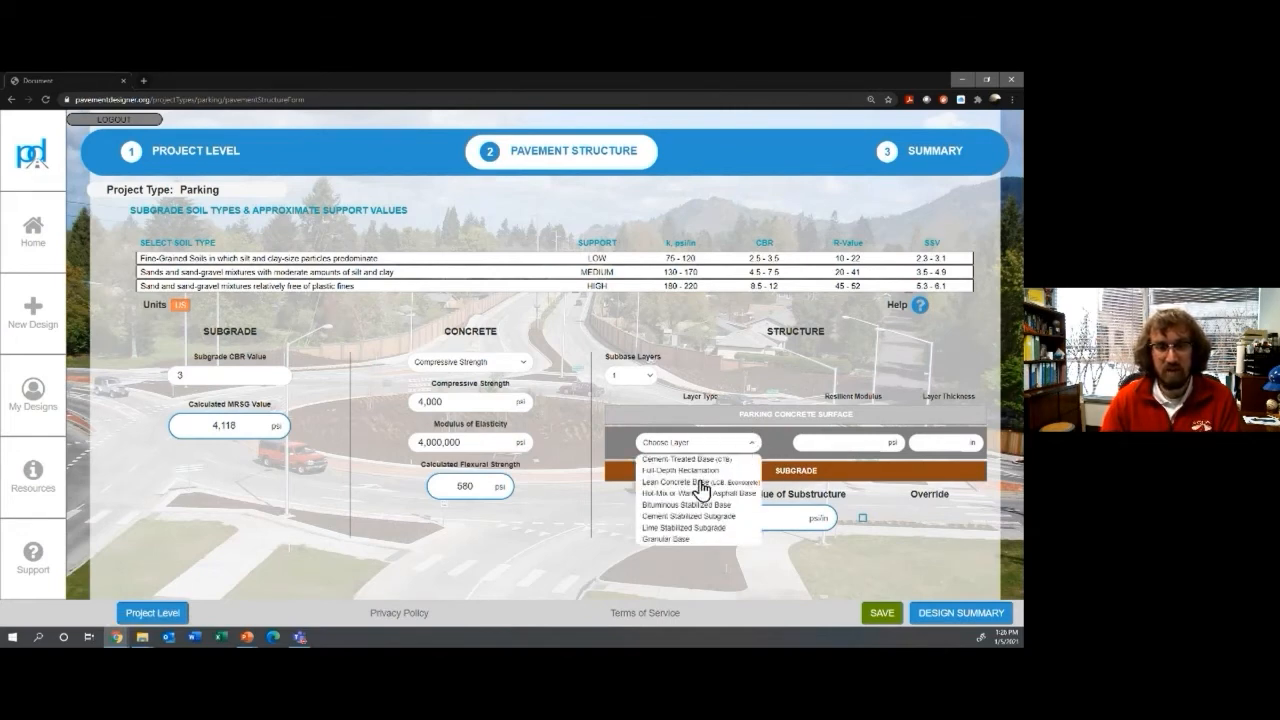
{"action": "left_click", "coordinate": [735, 441]}
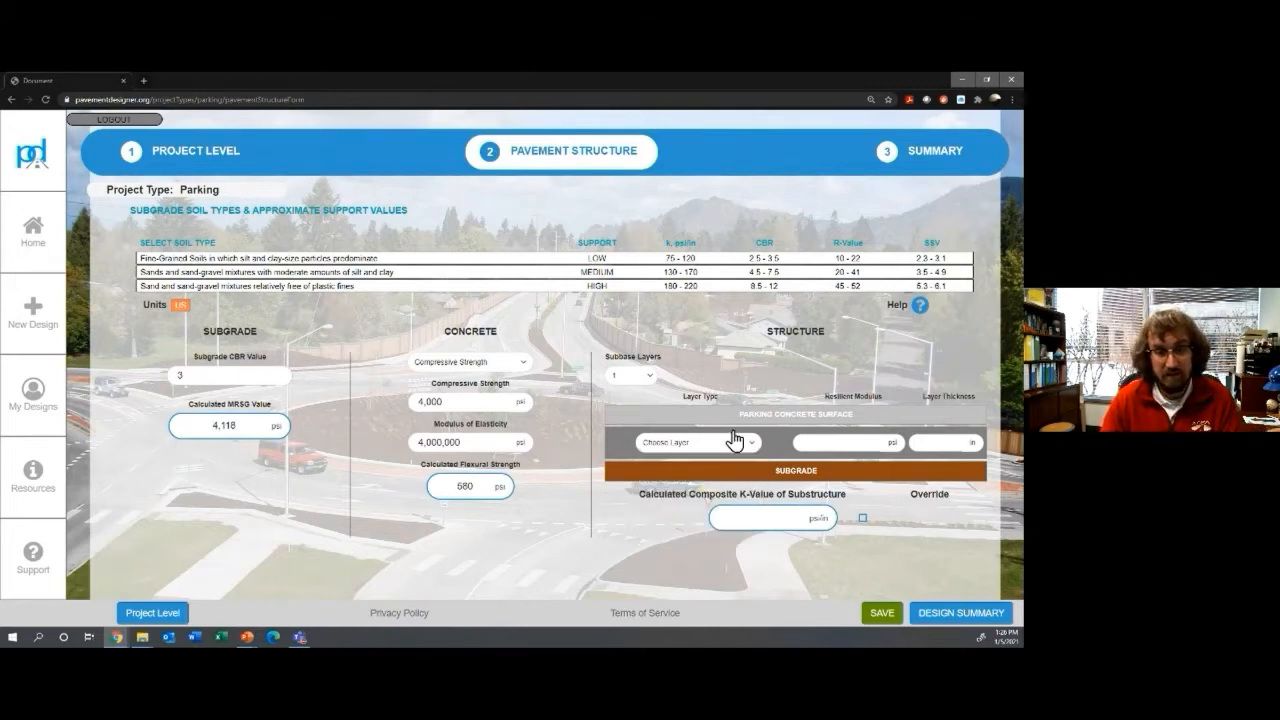
{"action": "left_click", "coordinate": [649, 382]}
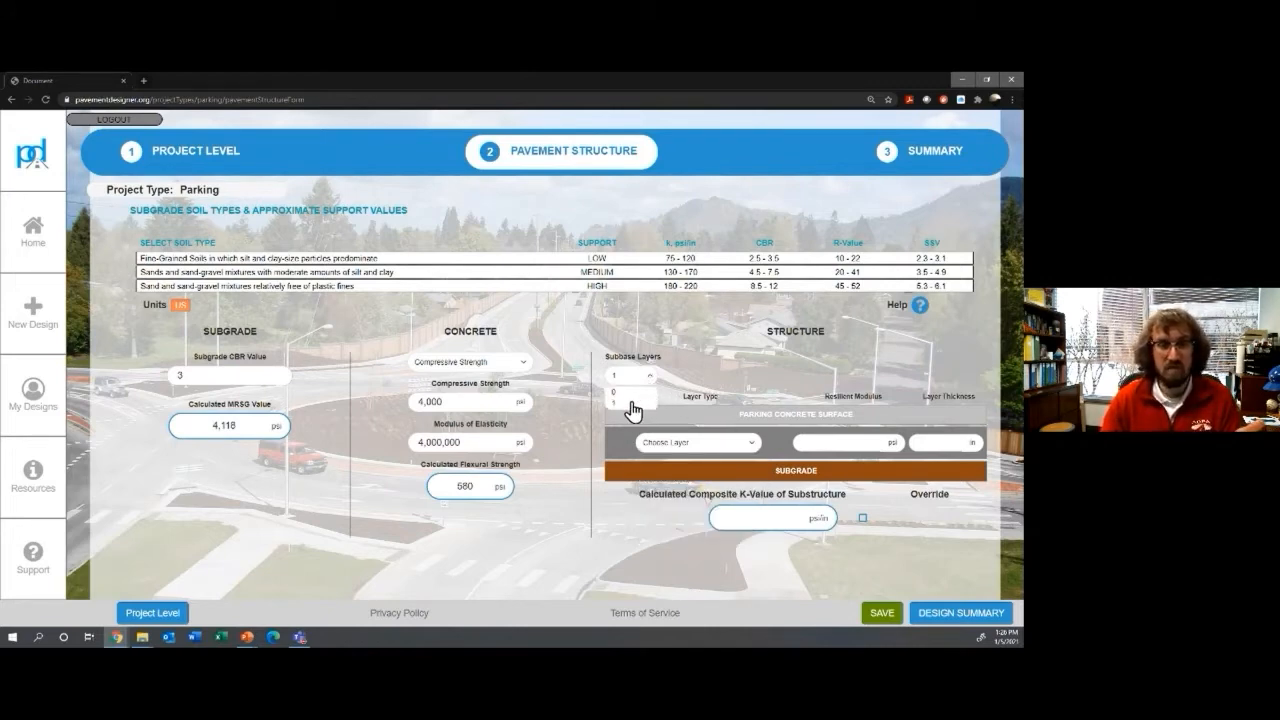
{"action": "left_click", "coordinate": [622, 392]}
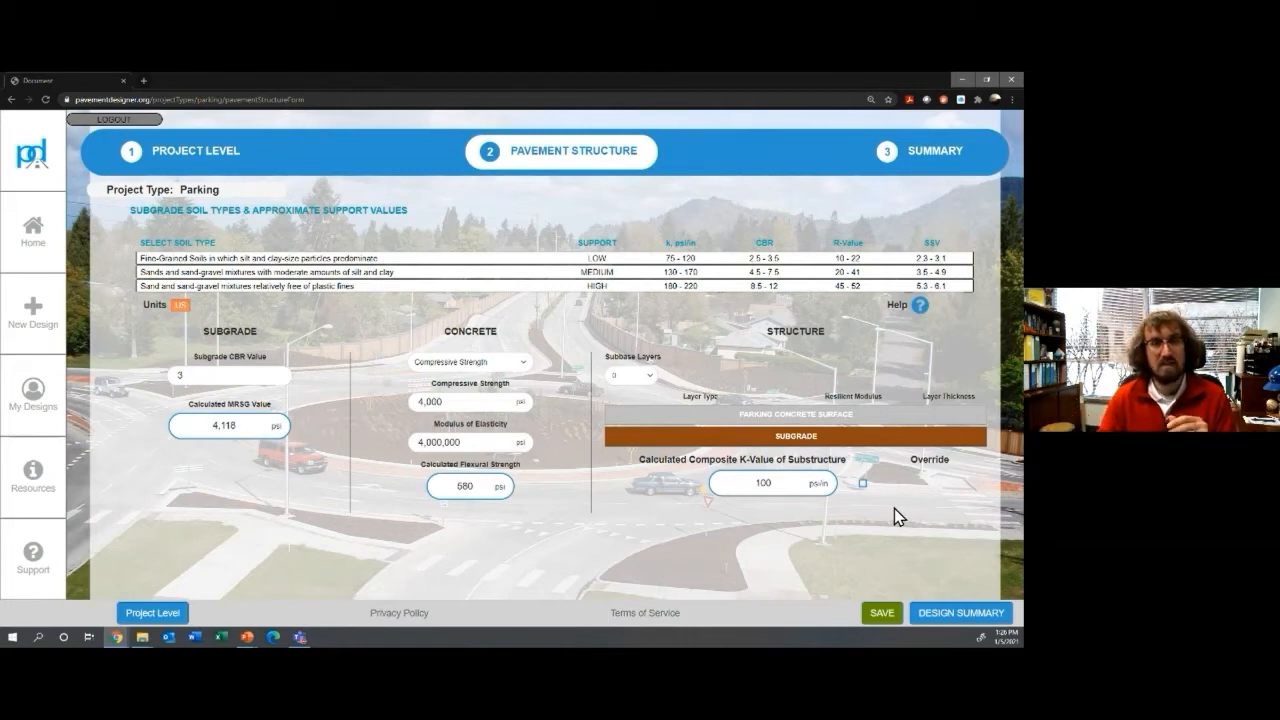
Step: Go to the Summary showing 8.25 in recommended thickness and 15 ft joint spacing
{"action": "left_click", "coordinate": [955, 620]}
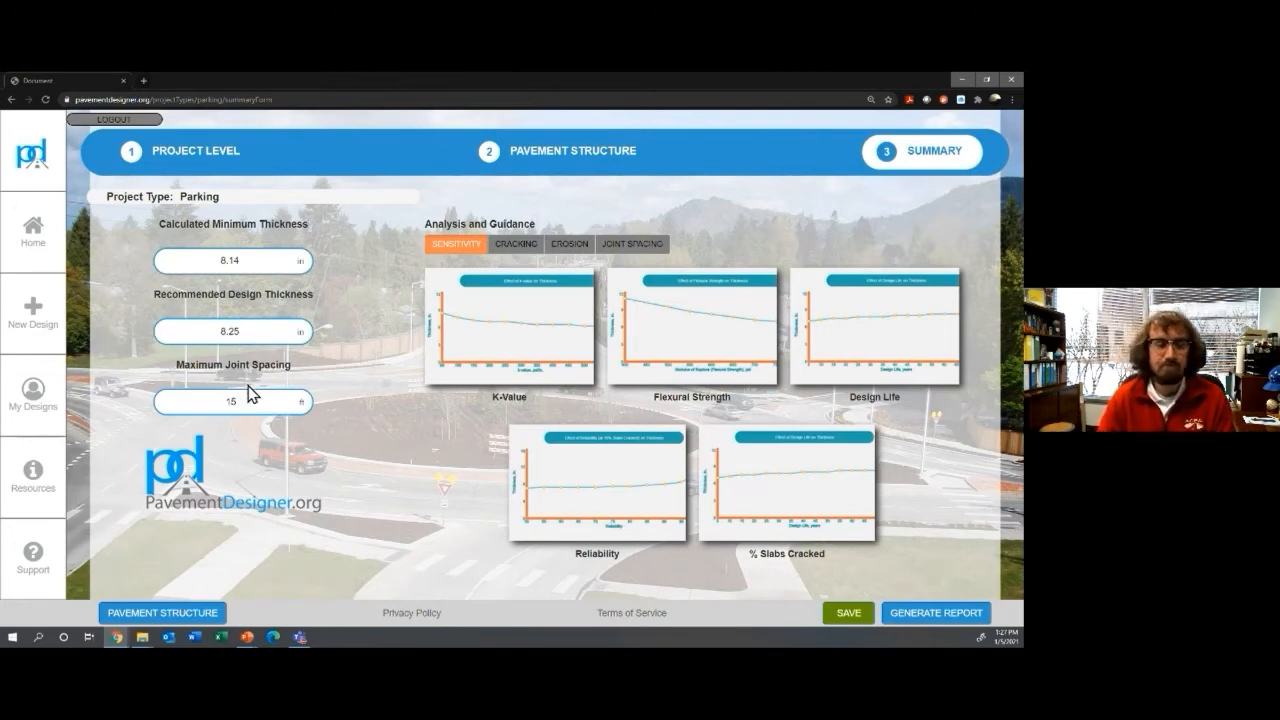
Step: Enlarge the Effect of k-value on Thickness chart to read its values
{"action": "left_click", "coordinate": [497, 360]}
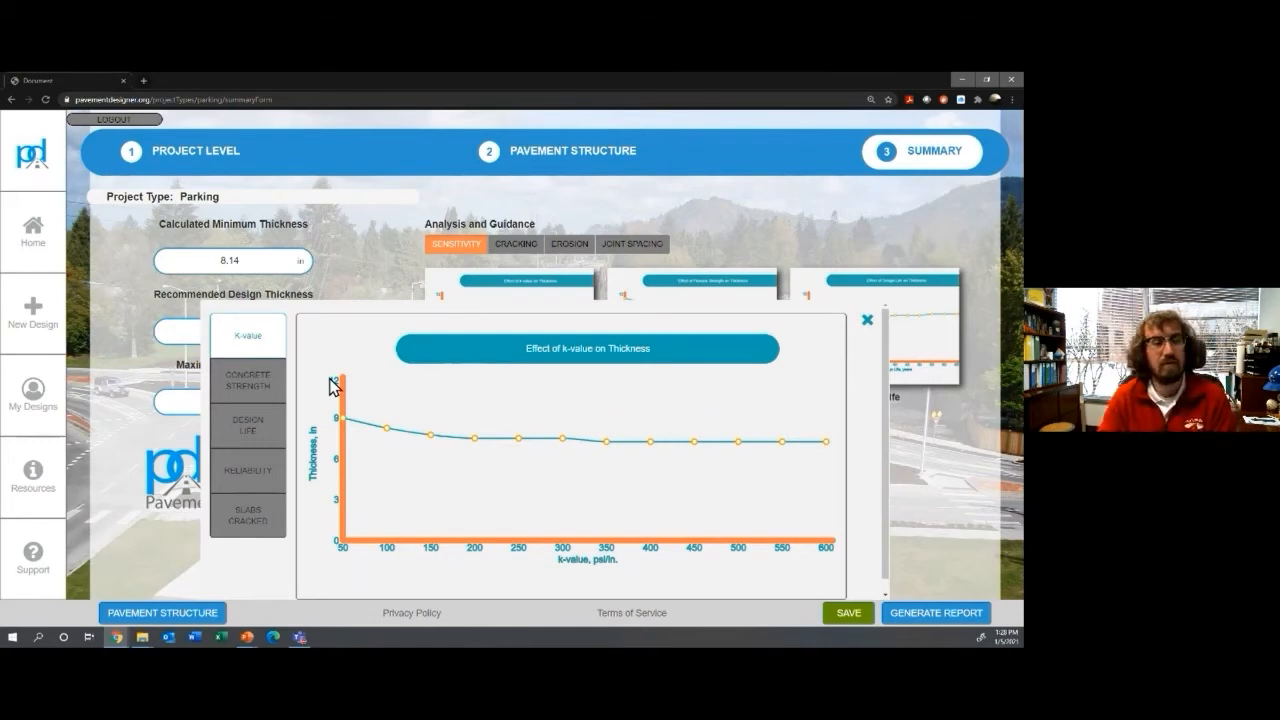
{"action": "mouse_move", "coordinate": [395, 437]}
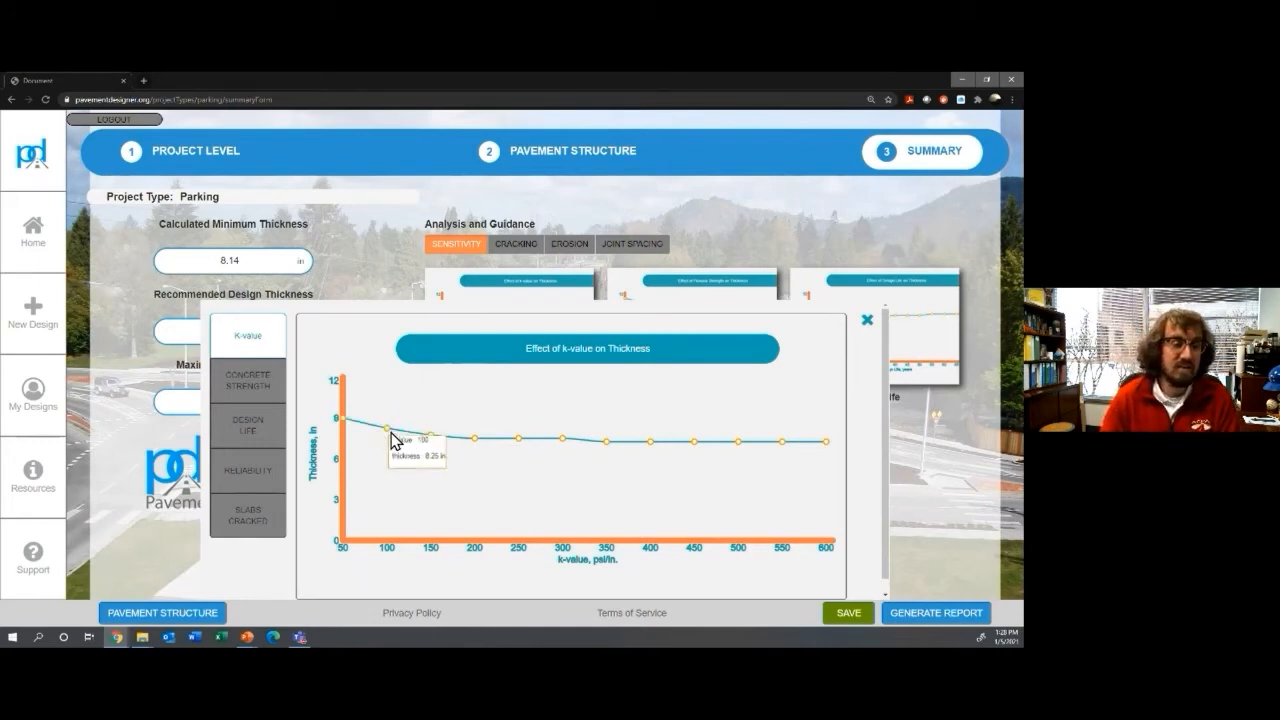
{"action": "mouse_move", "coordinate": [472, 441]}
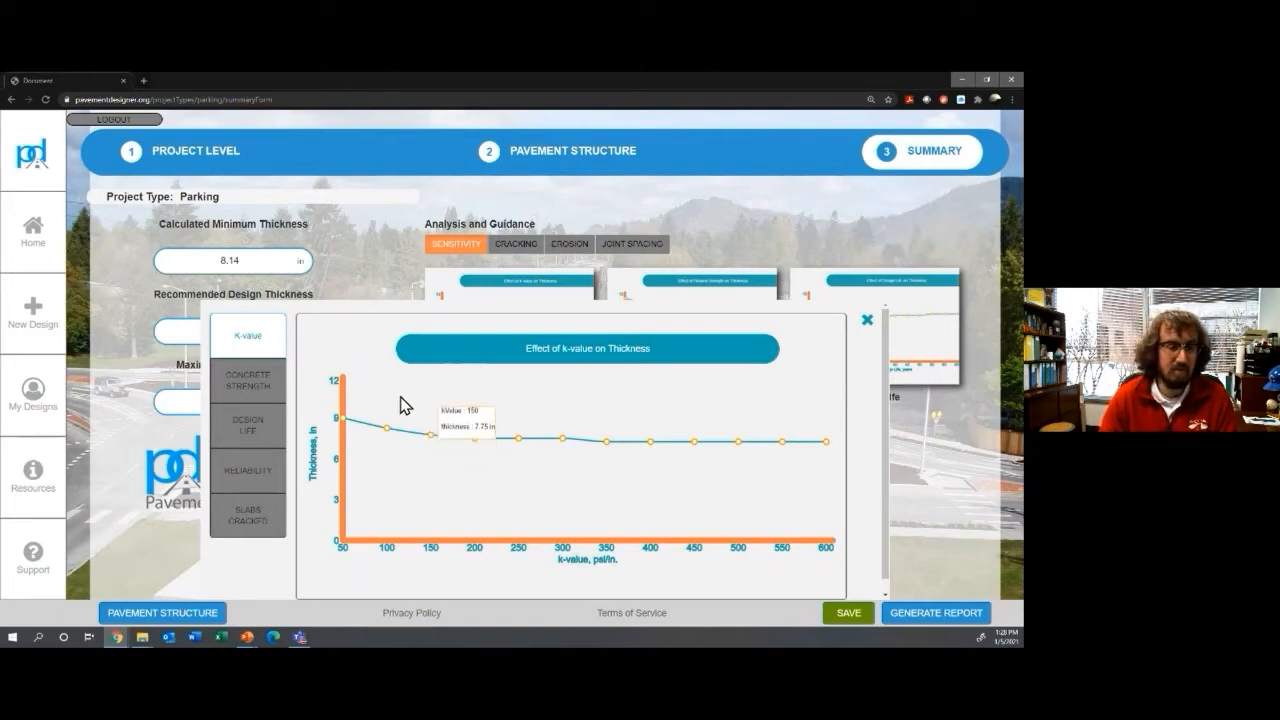
Step: Review the concrete strength, design life, reliability and slabs-cracked sensitivity charts, then close the enlarged view
{"action": "left_click", "coordinate": [250, 401]}
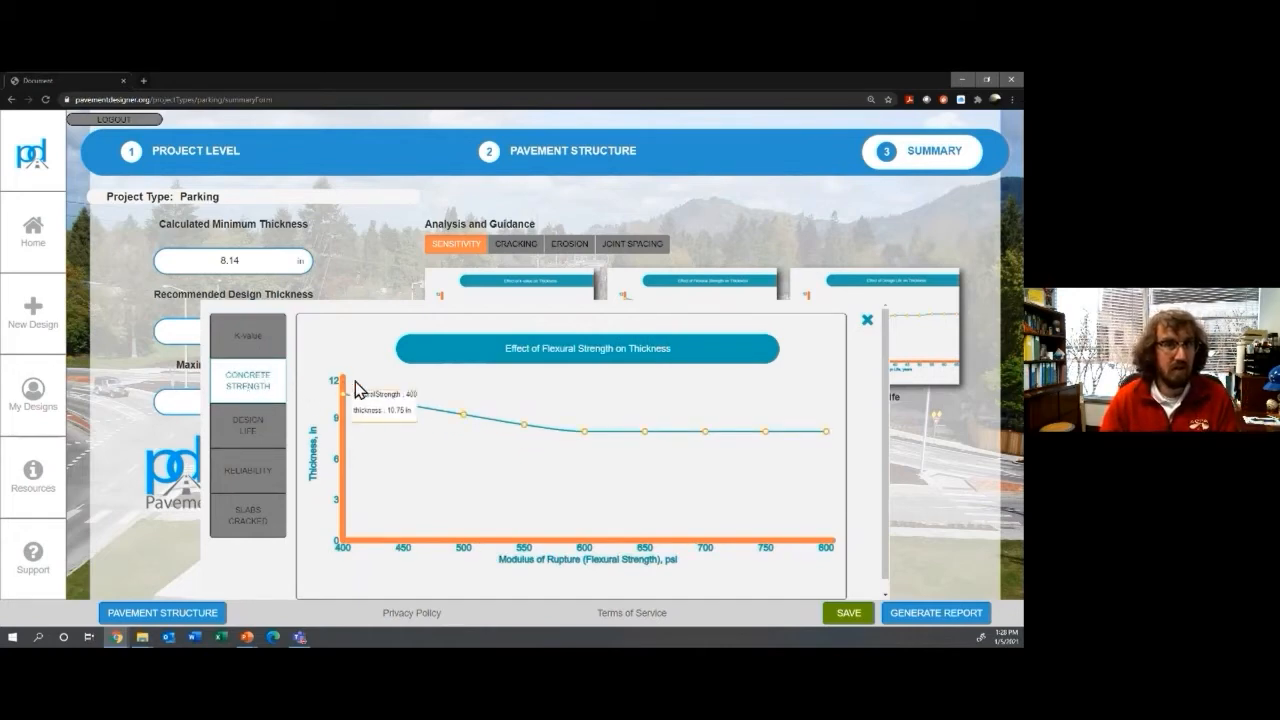
{"action": "mouse_move", "coordinate": [469, 418]}
{"action": "mouse_move", "coordinate": [506, 434]}
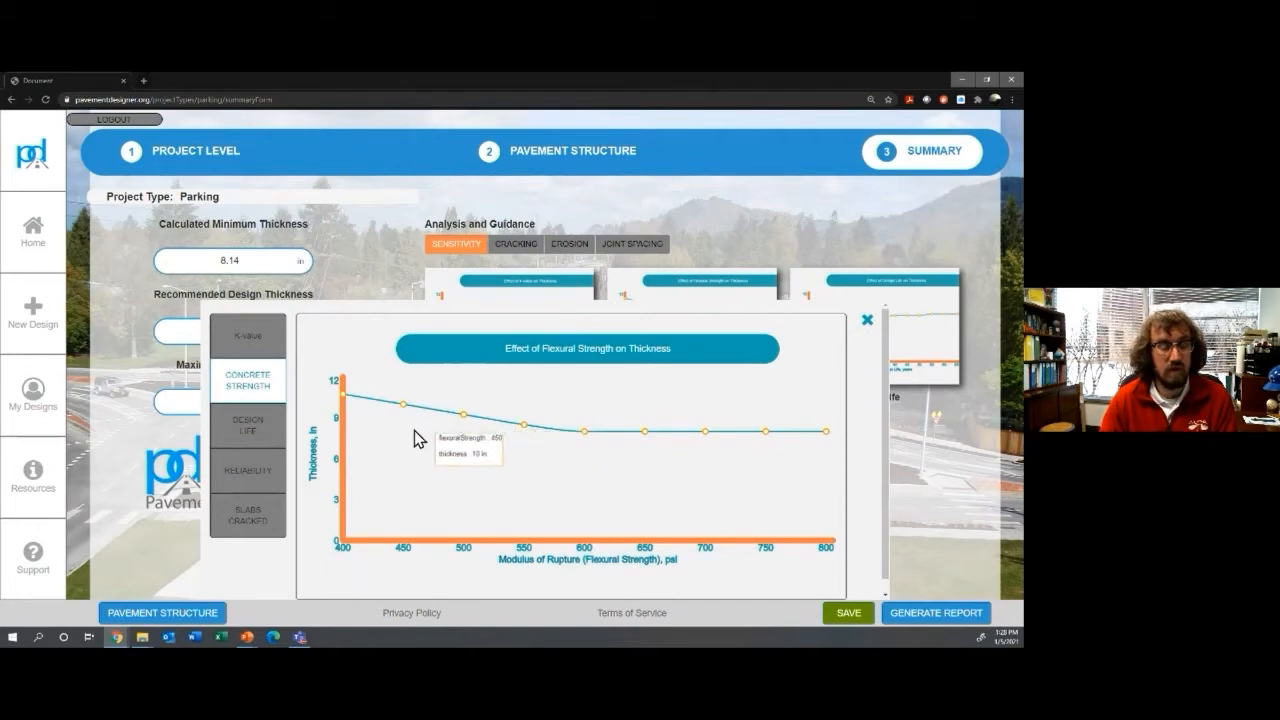
{"action": "mouse_move", "coordinate": [403, 438]}
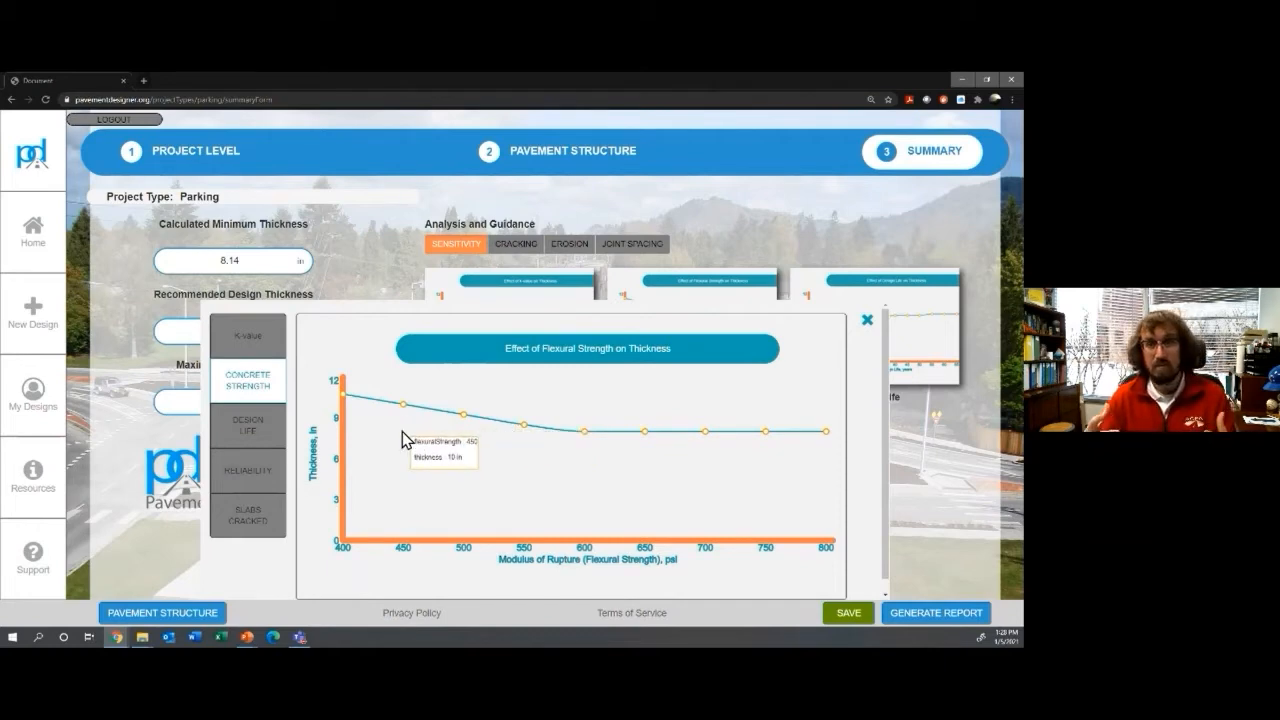
{"action": "left_click", "coordinate": [270, 441]}
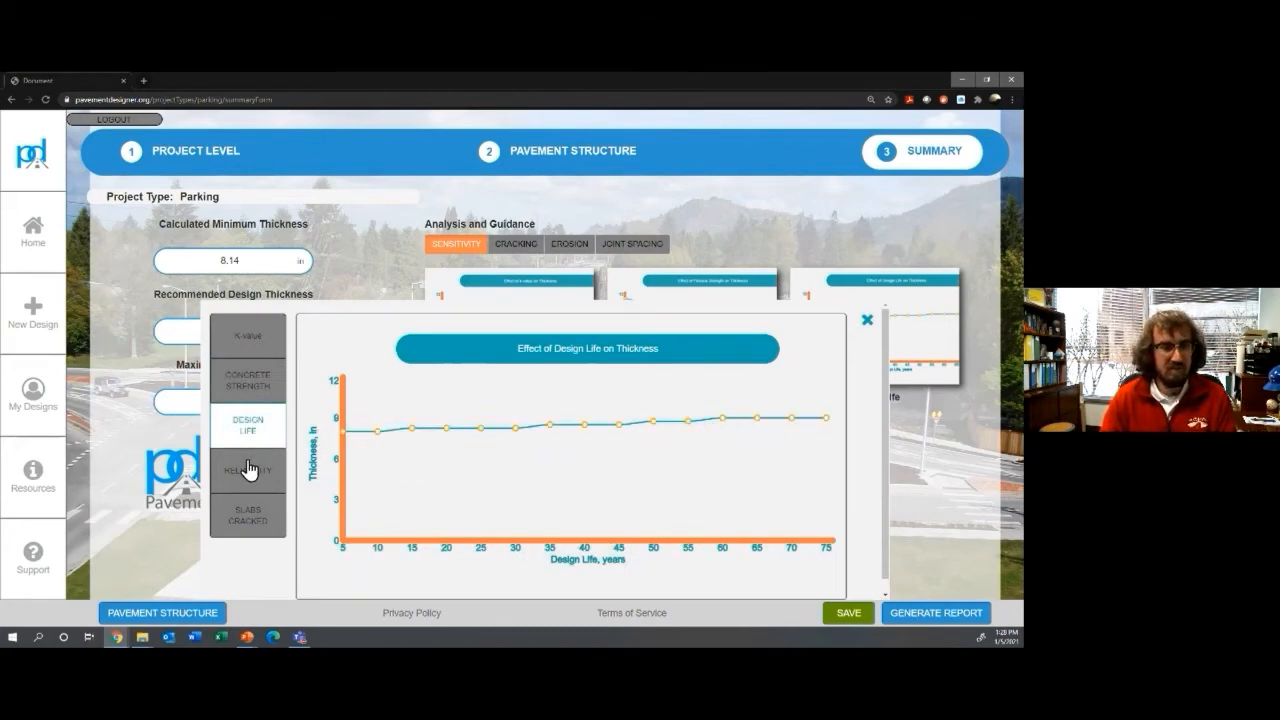
{"action": "left_click", "coordinate": [248, 470]}
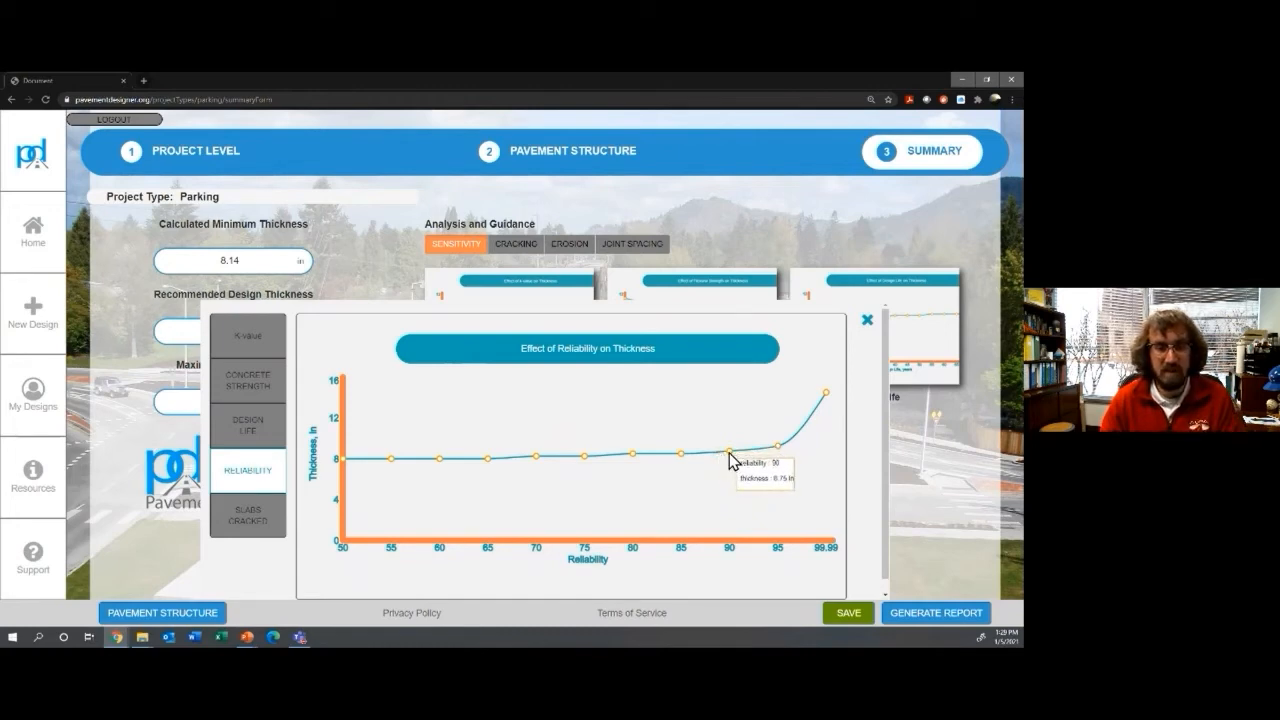
{"action": "left_click", "coordinate": [252, 525]}
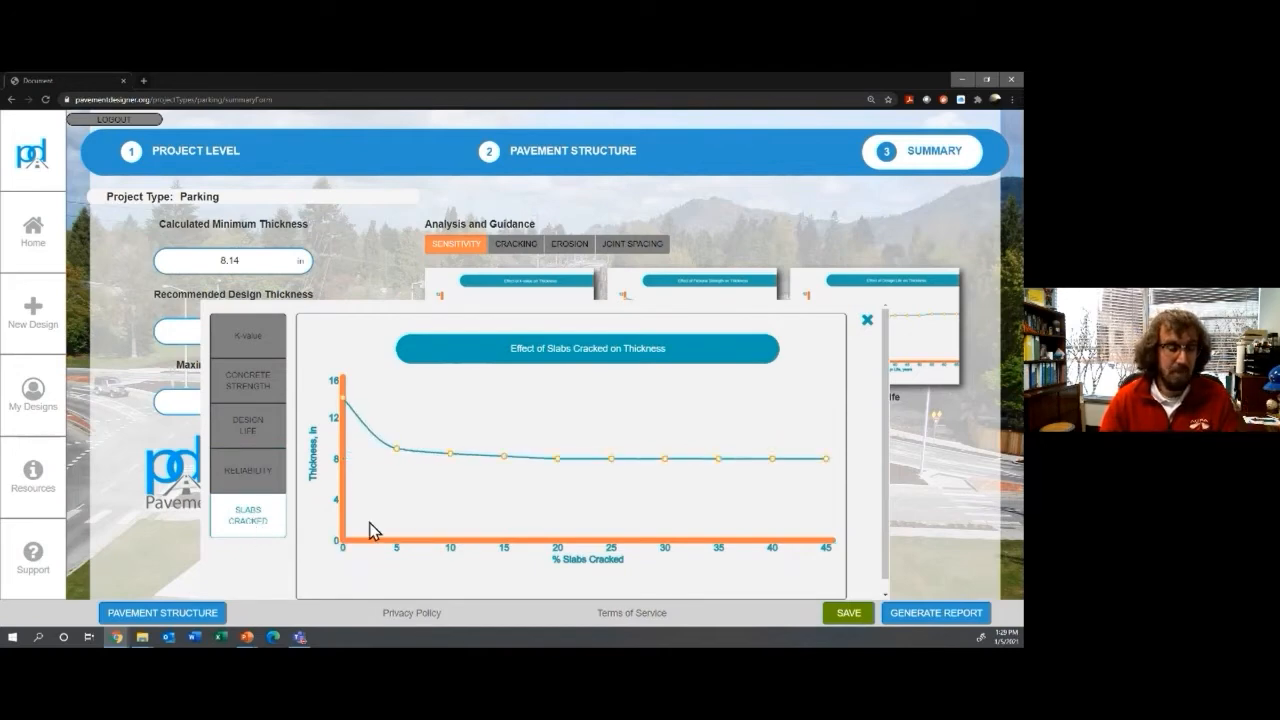
{"action": "mouse_move", "coordinate": [398, 453]}
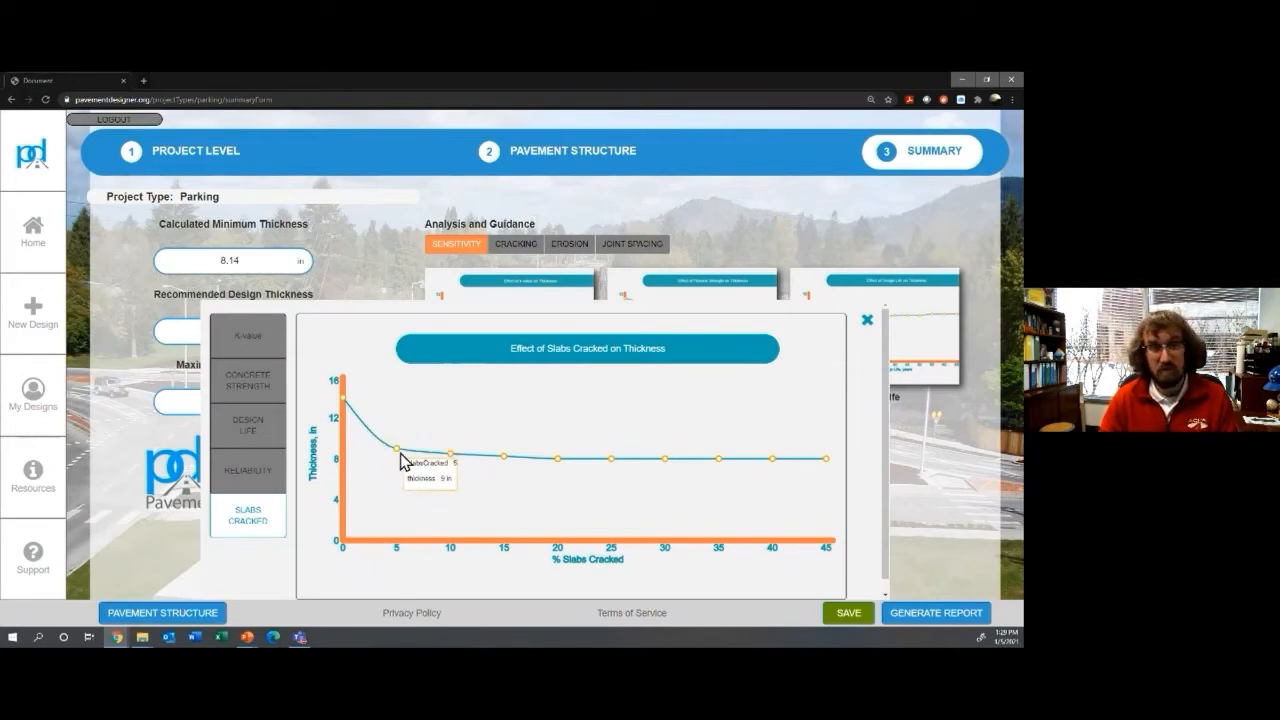
{"action": "left_click", "coordinate": [228, 488]}
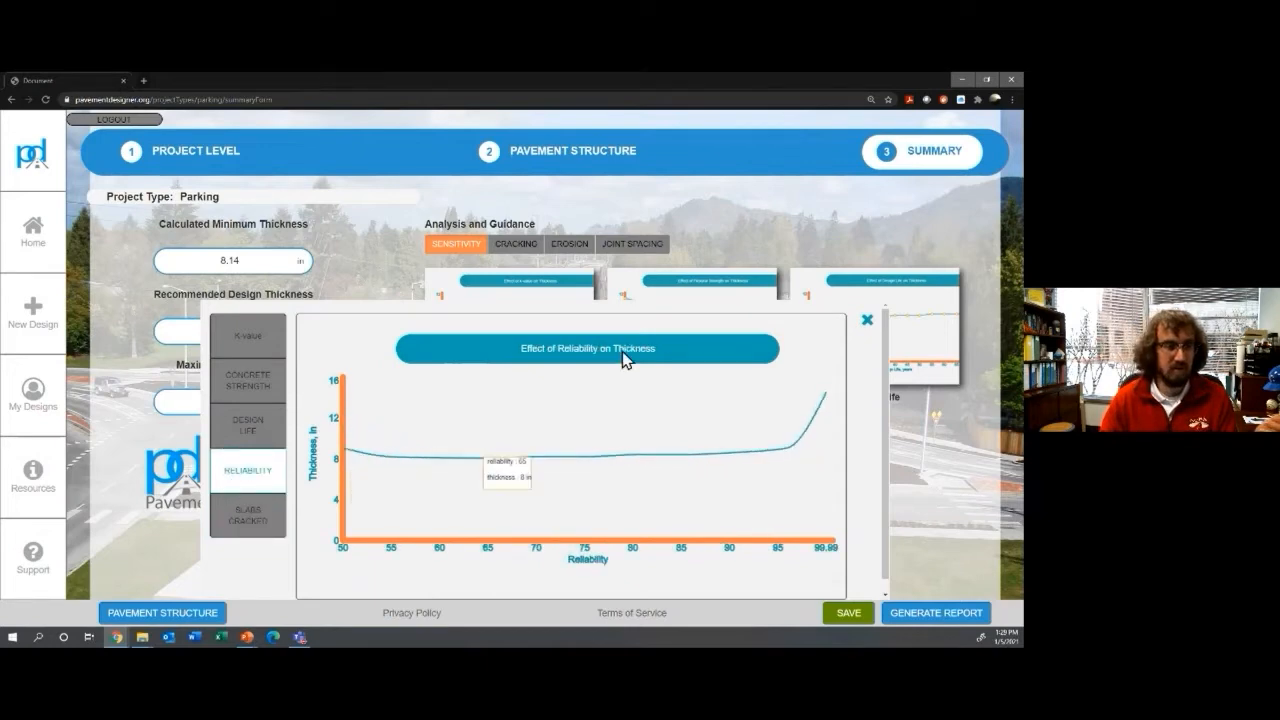
{"action": "left_click", "coordinate": [866, 322]}
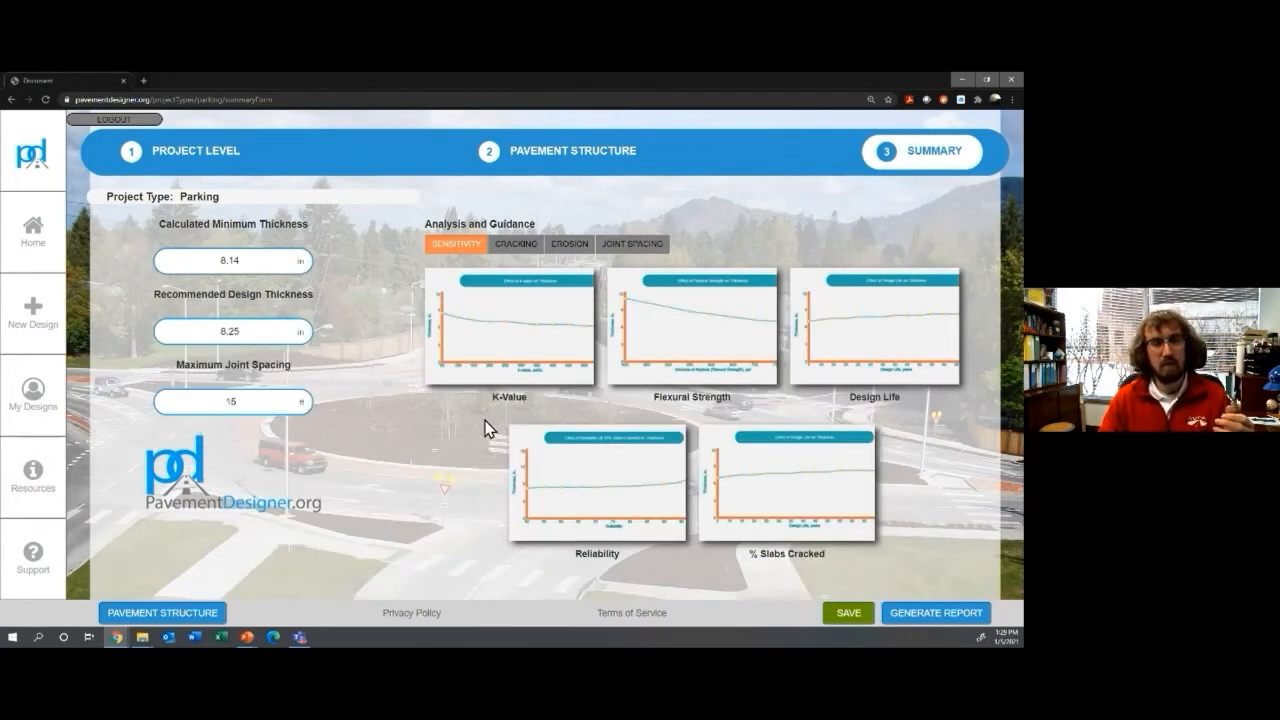
Step: Step through the Cracking and Erosion tables to the Joint Spacing guidance with the ACPA formula
{"action": "left_click", "coordinate": [522, 241]}
{"action": "left_click", "coordinate": [583, 233]}
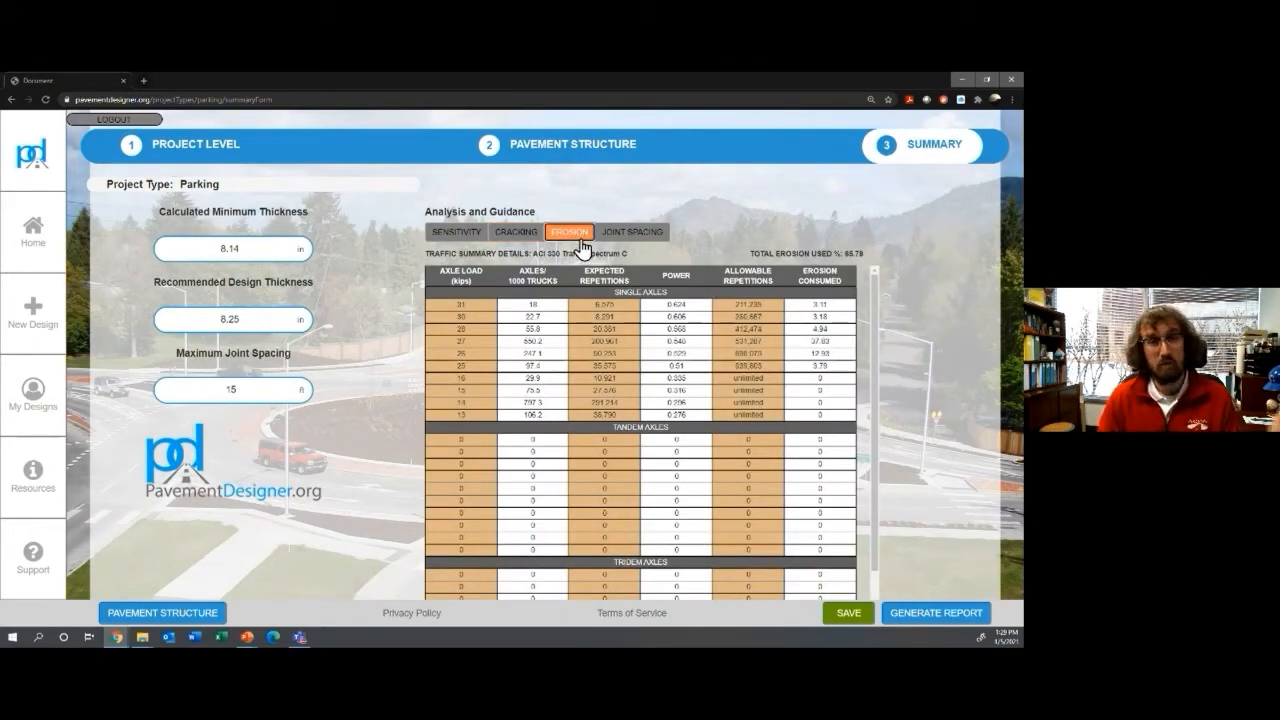
{"action": "left_click", "coordinate": [631, 241]}
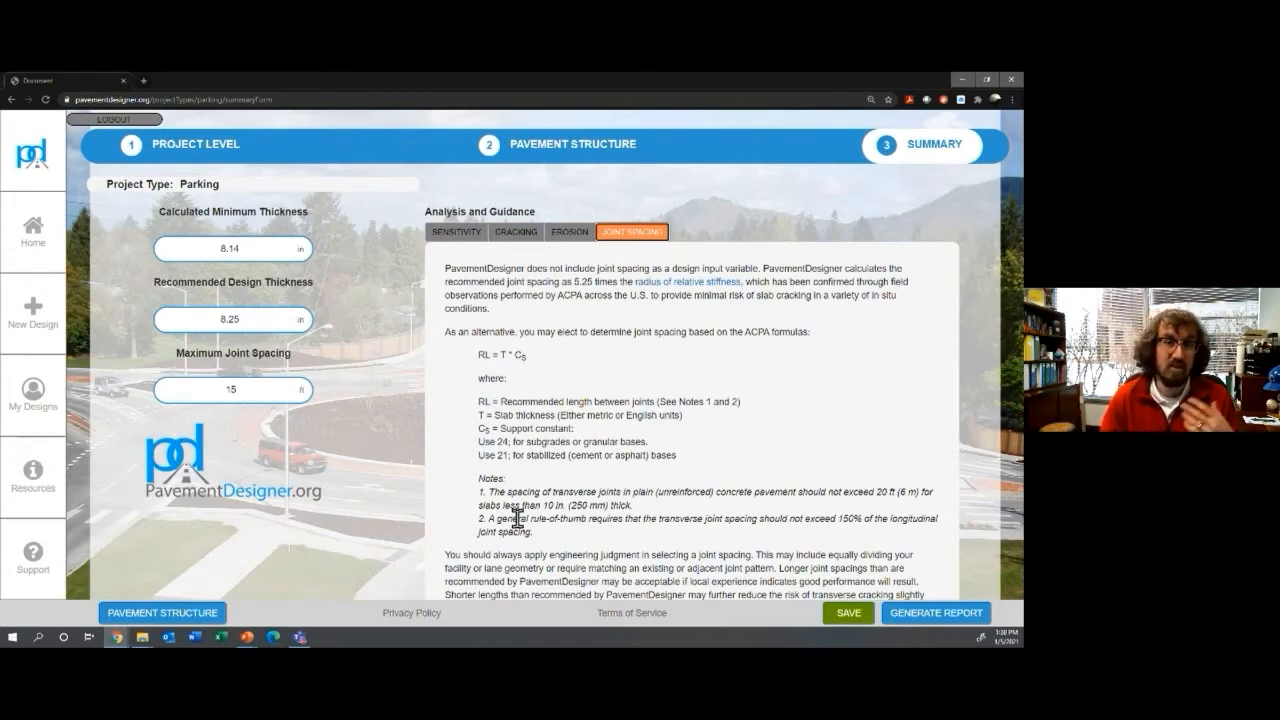
Step: Generate the ND - Parking summary report and open it as DesignerSummary.pdf
{"action": "left_click", "coordinate": [899, 622]}
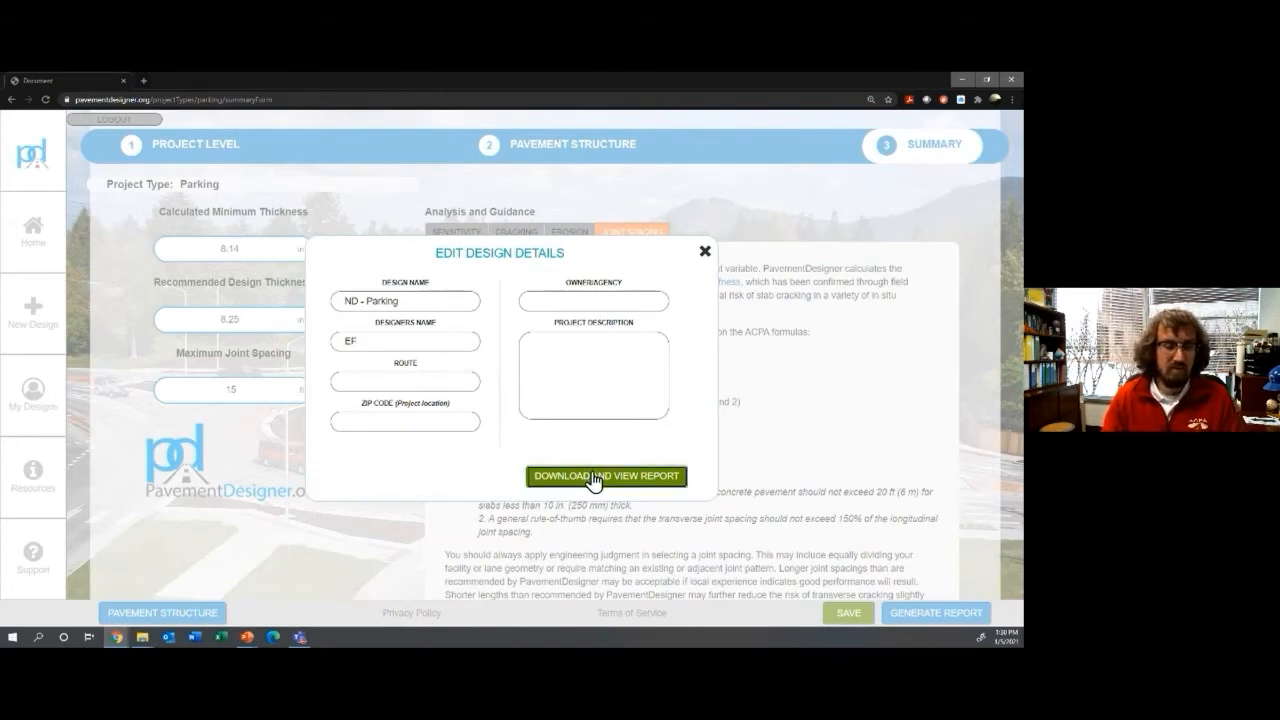
{"action": "left_click", "coordinate": [561, 474]}
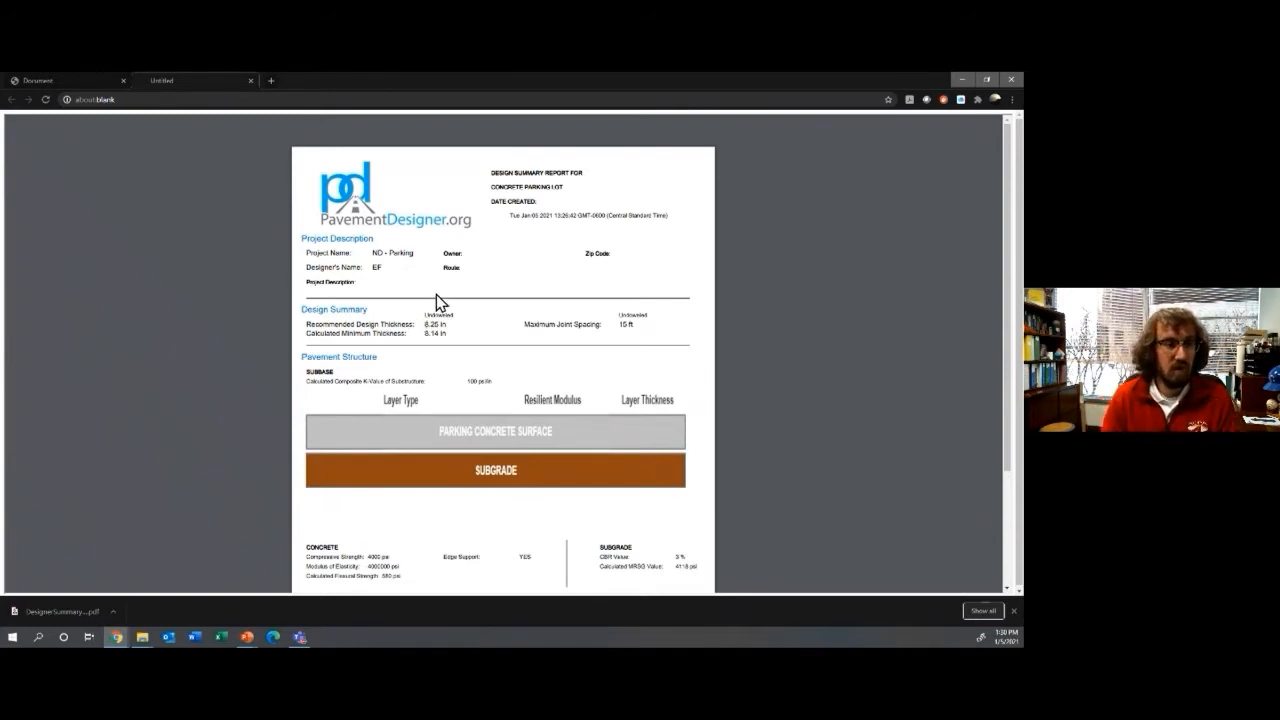
Step: Scroll through the PDF report's thickness and joint spacing results, then close its tab
{"action": "scroll", "coordinate": [436, 294], "scroll_direction": "down", "scroll_amount": 3}
{"action": "scroll", "coordinate": [436, 294], "scroll_direction": "down", "scroll_amount": 1}
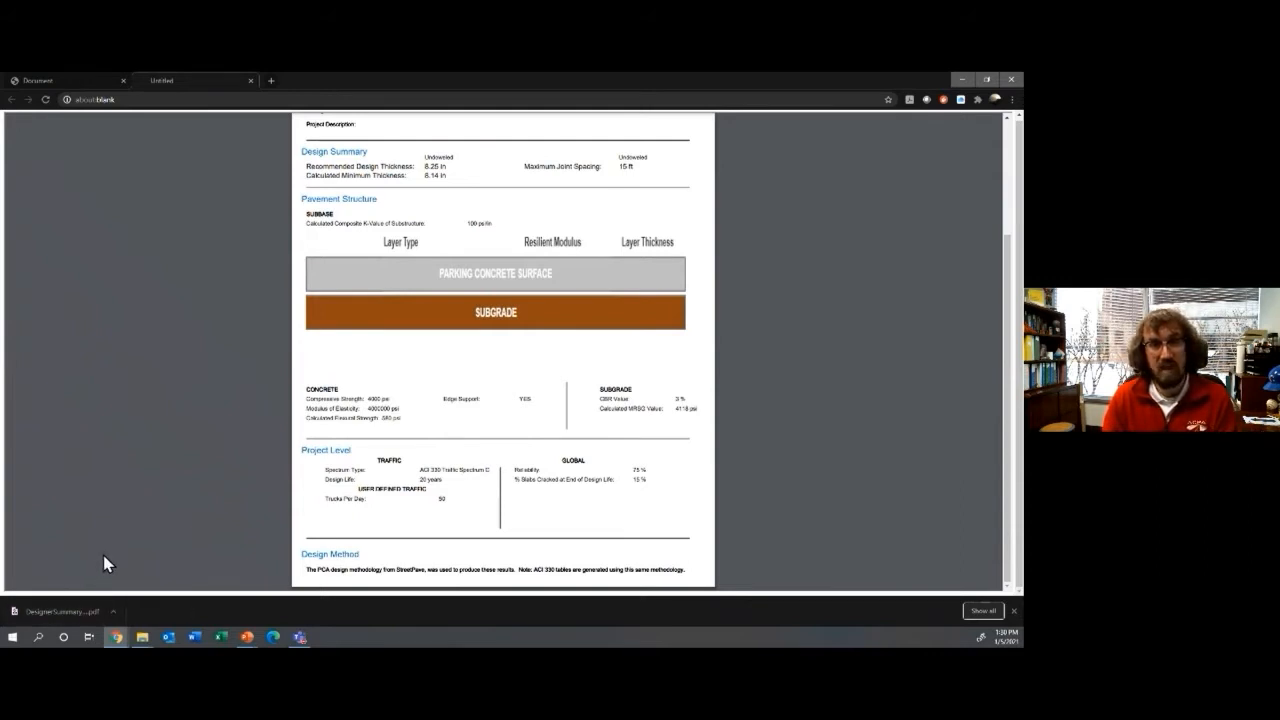
{"action": "left_click", "coordinate": [251, 81]}
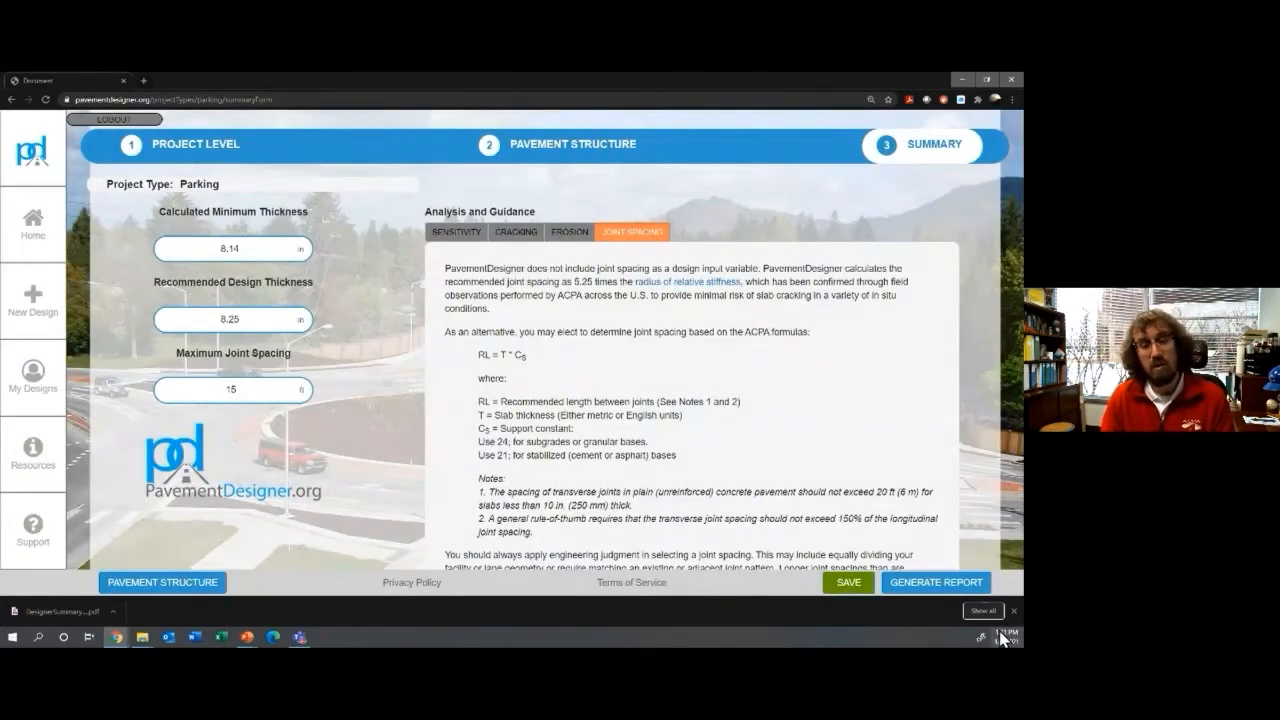
Step: Save the ND - Parking design into the Example Projects folder
{"action": "left_click", "coordinate": [1013, 611]}
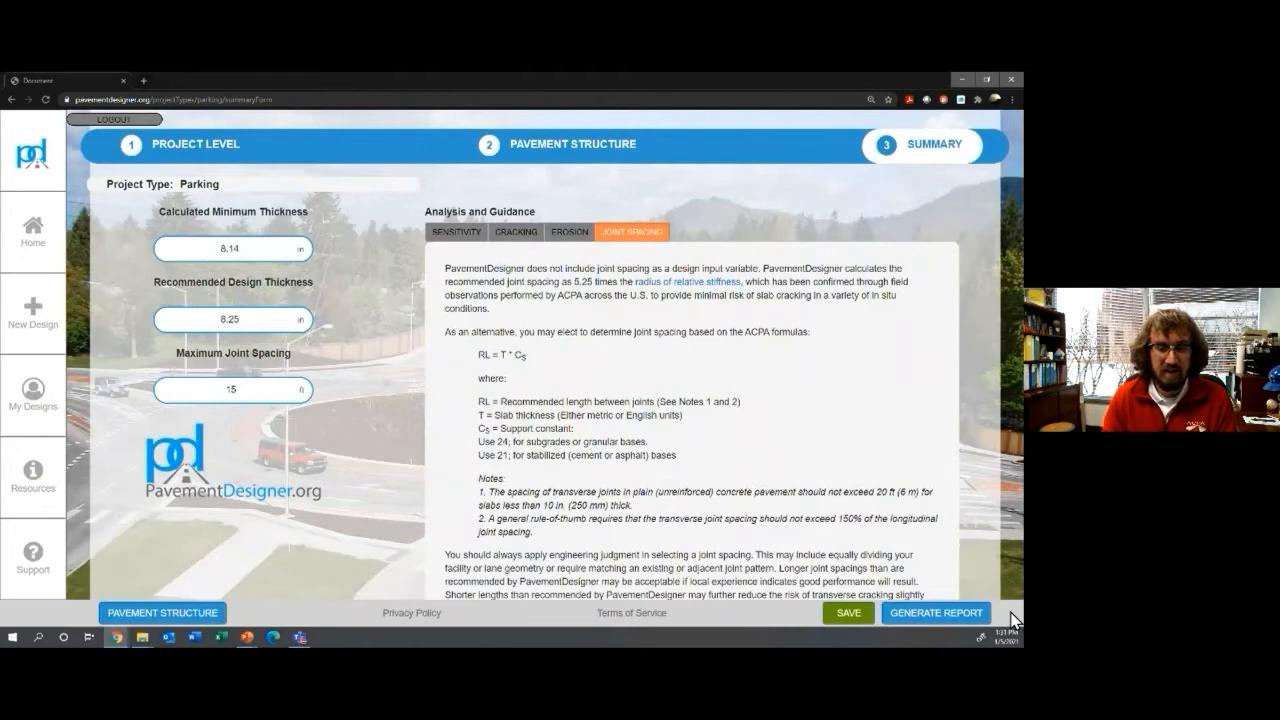
{"action": "left_click", "coordinate": [848, 622]}
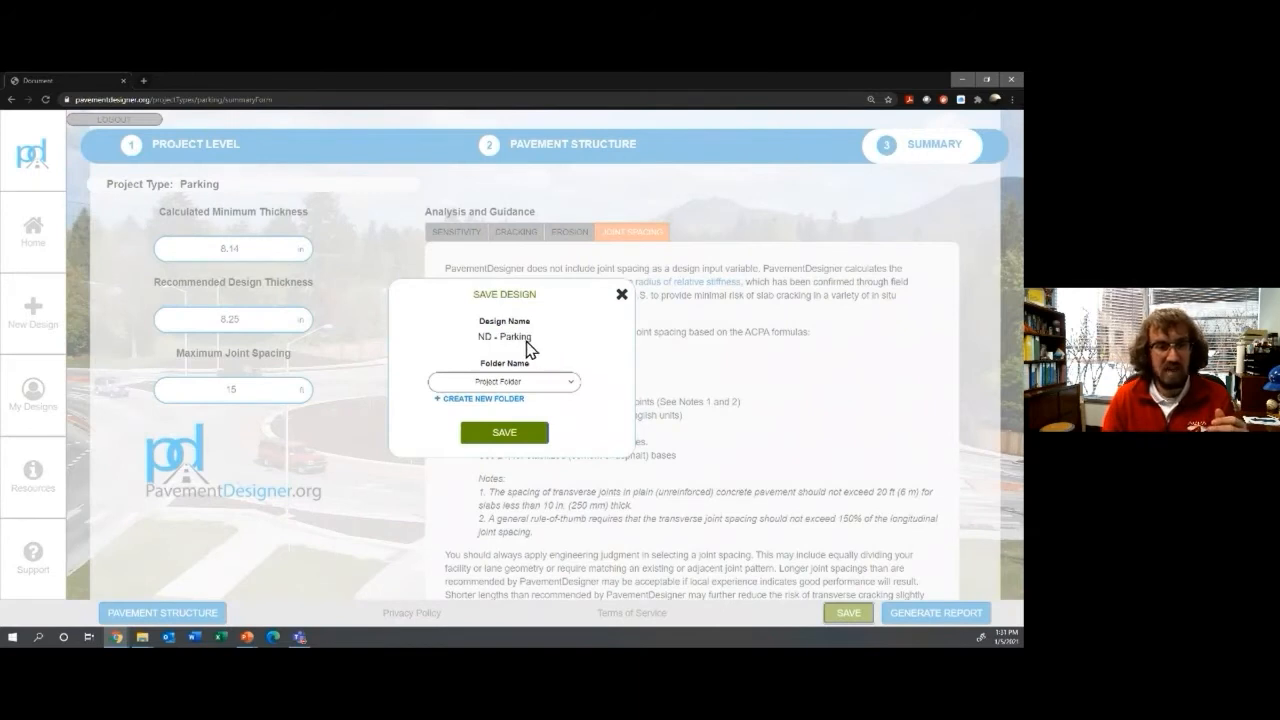
{"action": "left_click", "coordinate": [517, 386]}
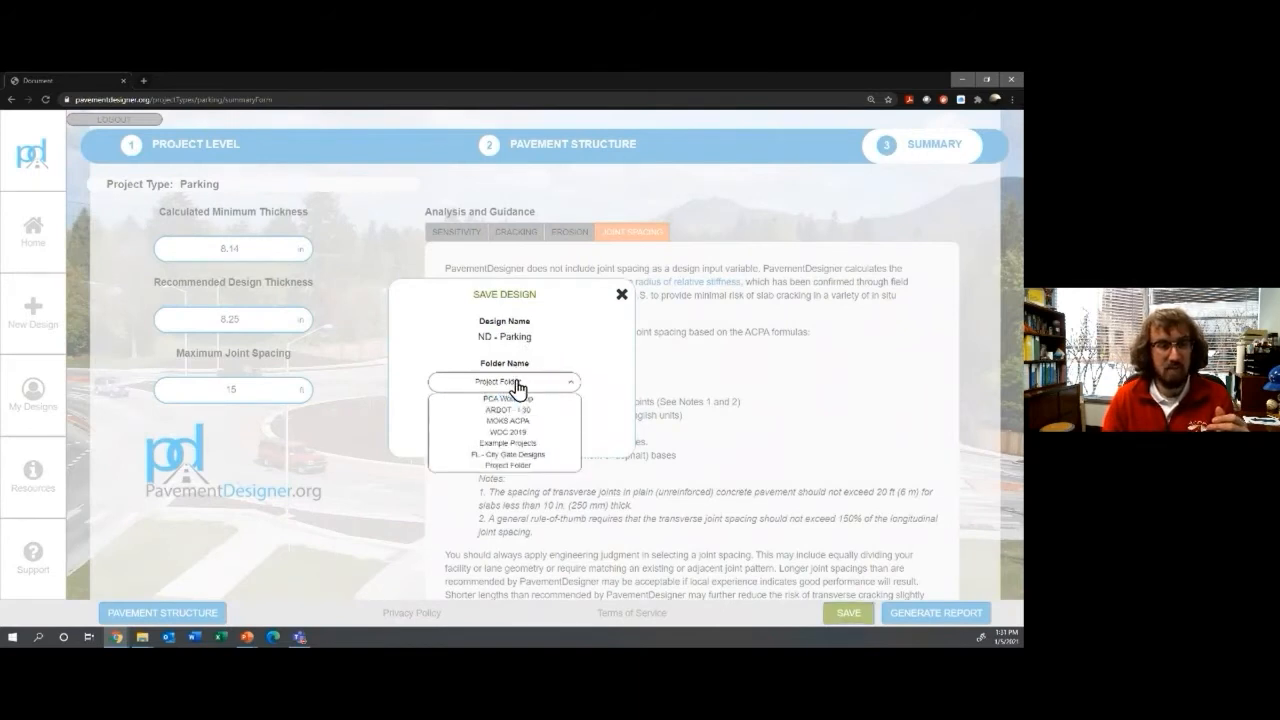
{"action": "left_click", "coordinate": [506, 443]}
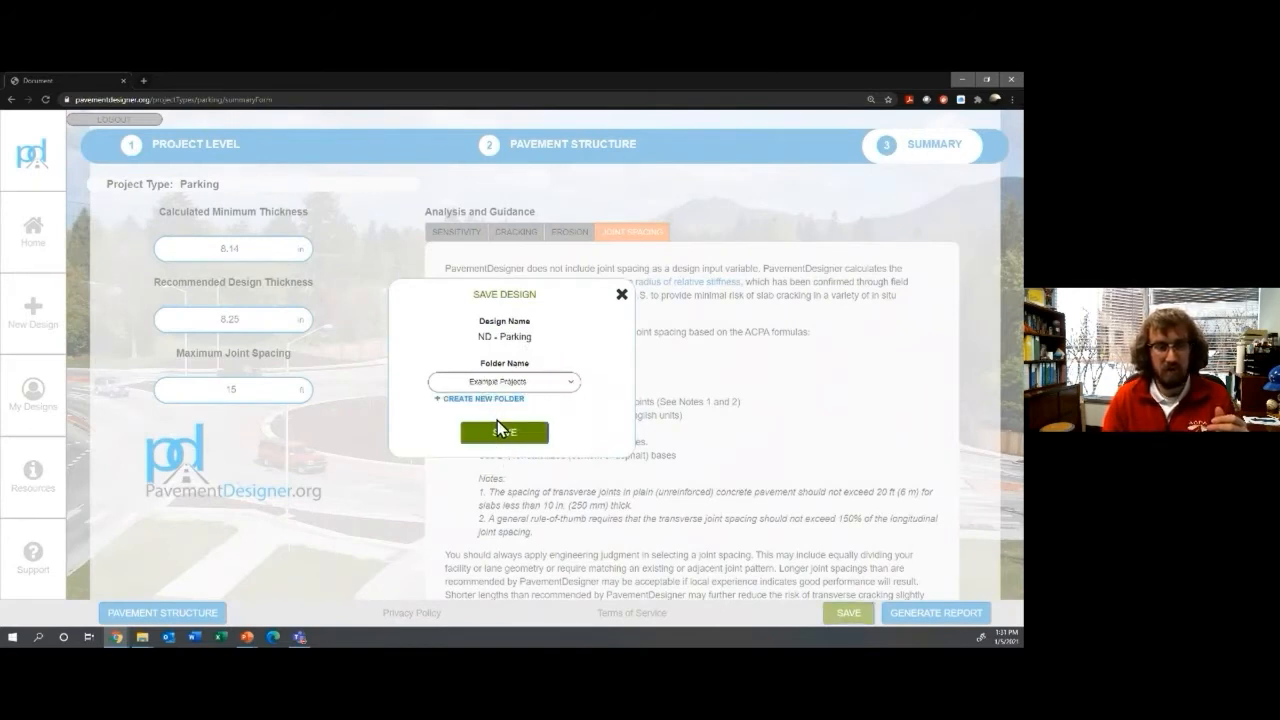
{"action": "left_click", "coordinate": [501, 430]}
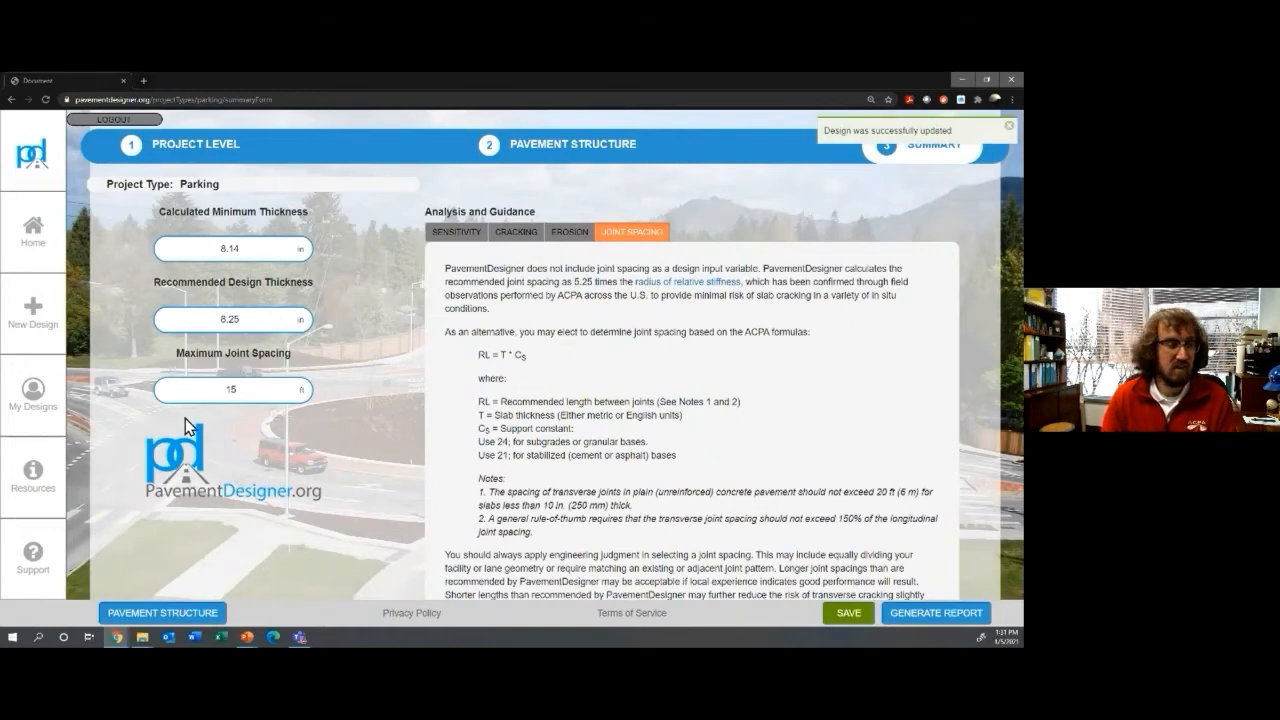
Step: Open My Designs and show the Example Projects folder's seven designs, including ND - Parking
{"action": "left_click", "coordinate": [42, 404]}
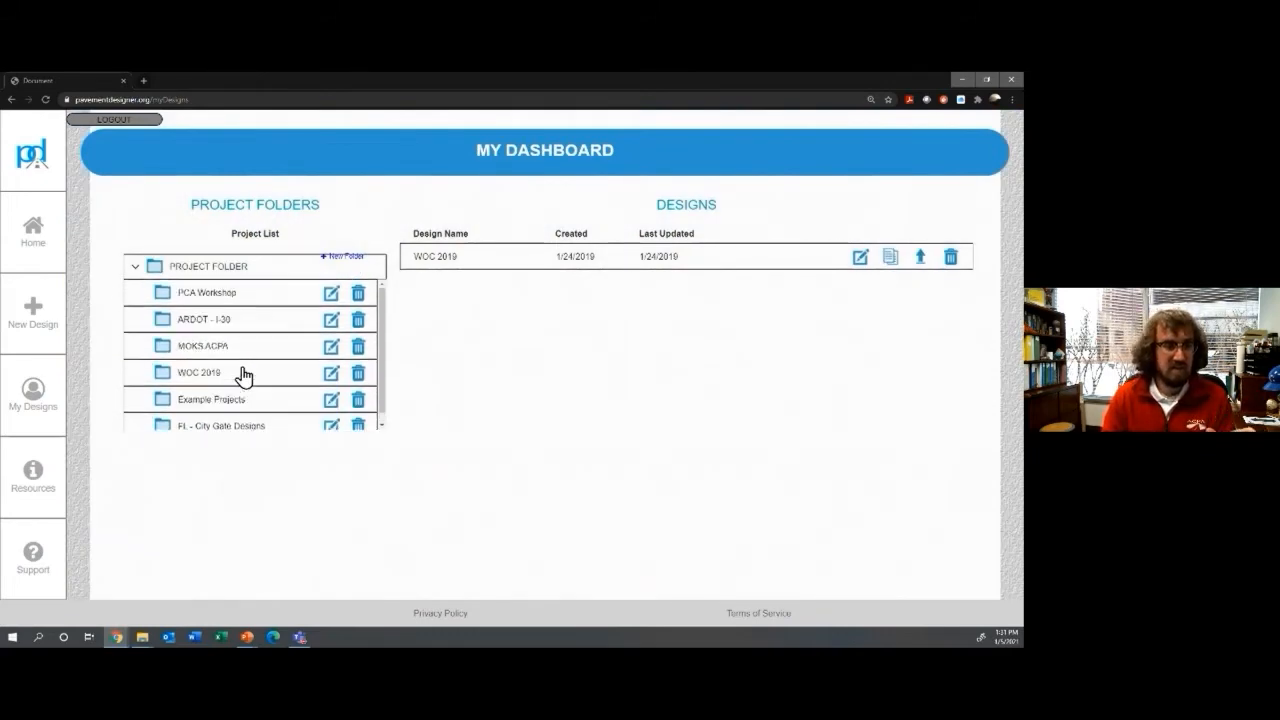
{"action": "left_click", "coordinate": [236, 298]}
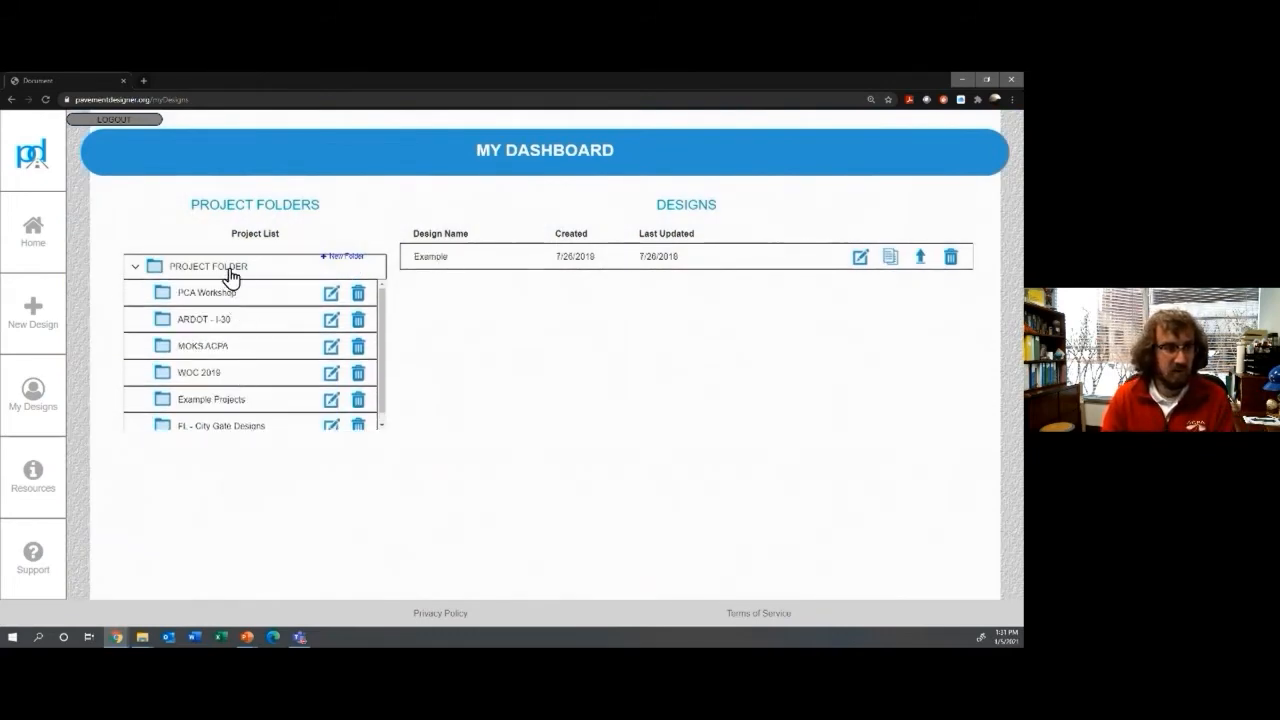
{"action": "left_click", "coordinate": [229, 274]}
{"action": "scroll", "coordinate": [449, 414], "scroll_direction": "down", "scroll_amount": 2}
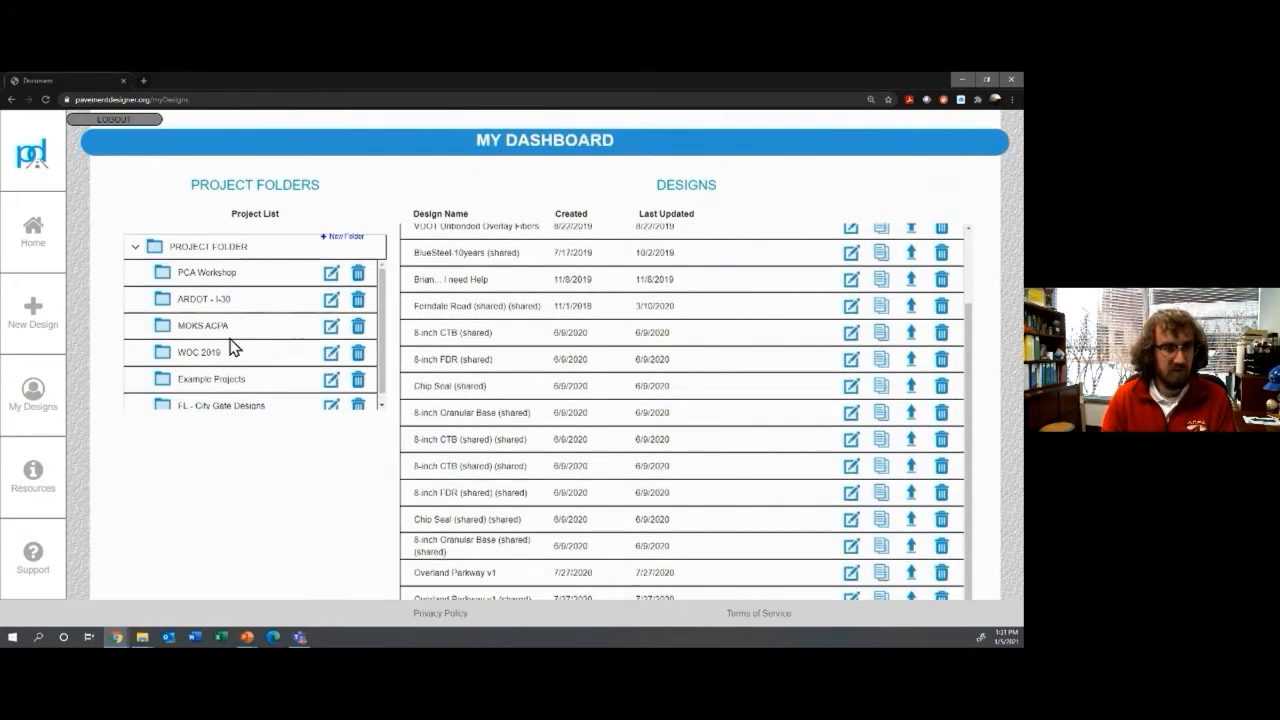
{"action": "left_click", "coordinate": [223, 378]}
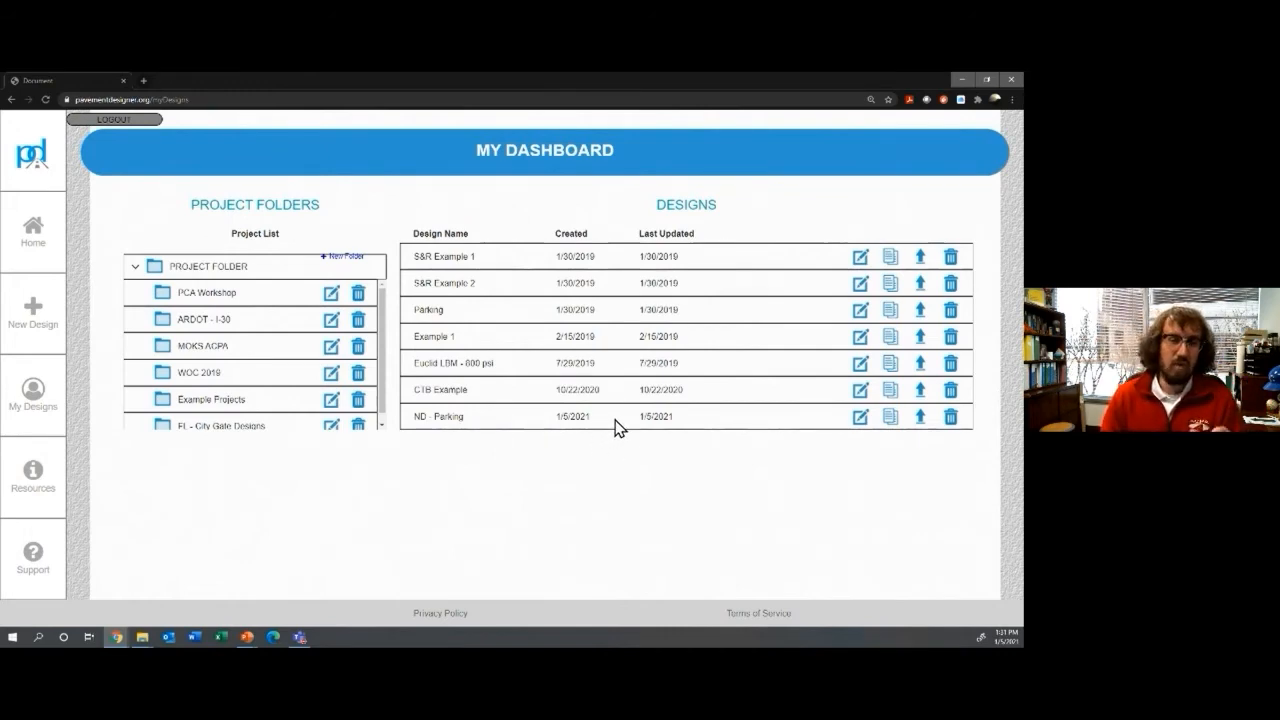
{"action": "left_click", "coordinate": [920, 418]}
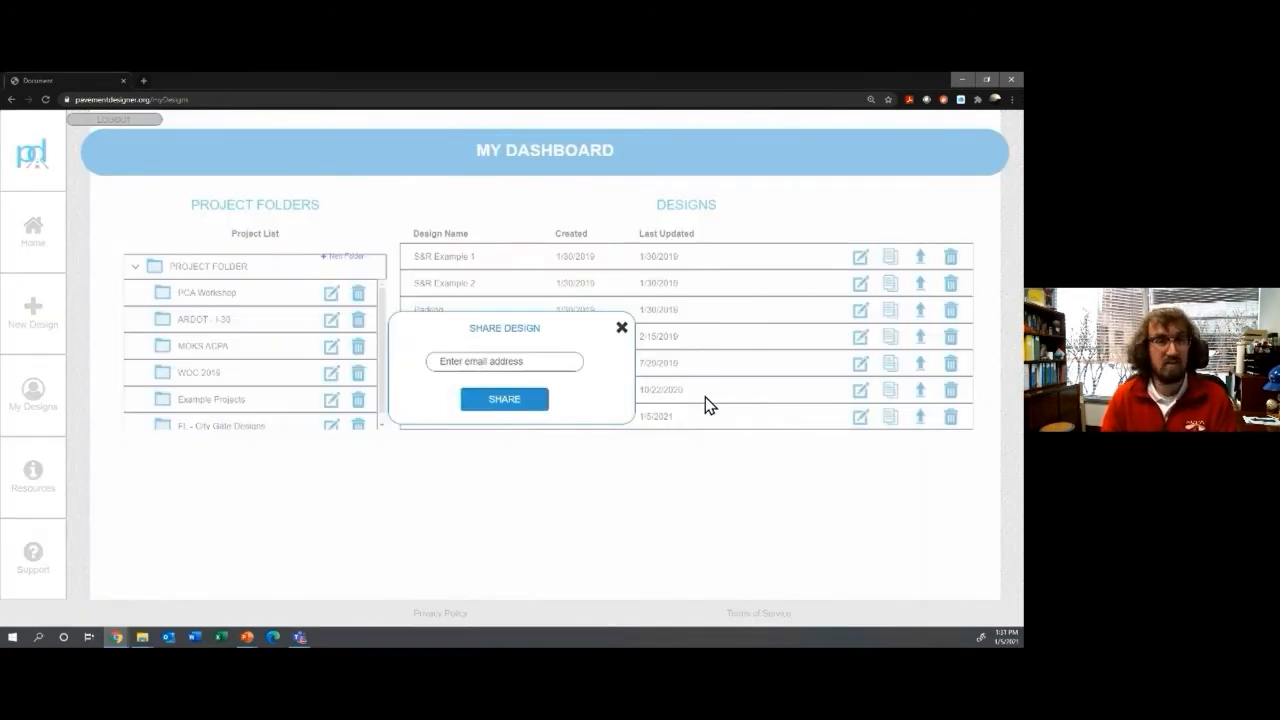
{"action": "left_click", "coordinate": [521, 361]}
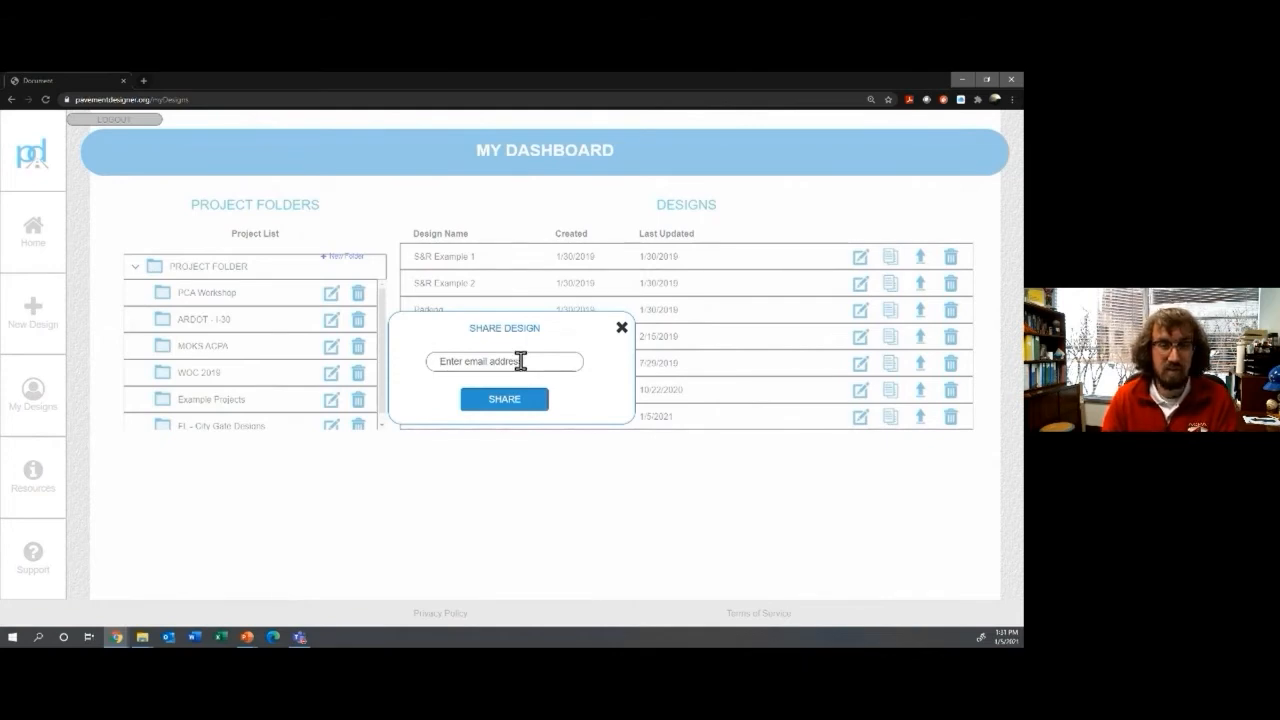
{"action": "left_click", "coordinate": [621, 329]}
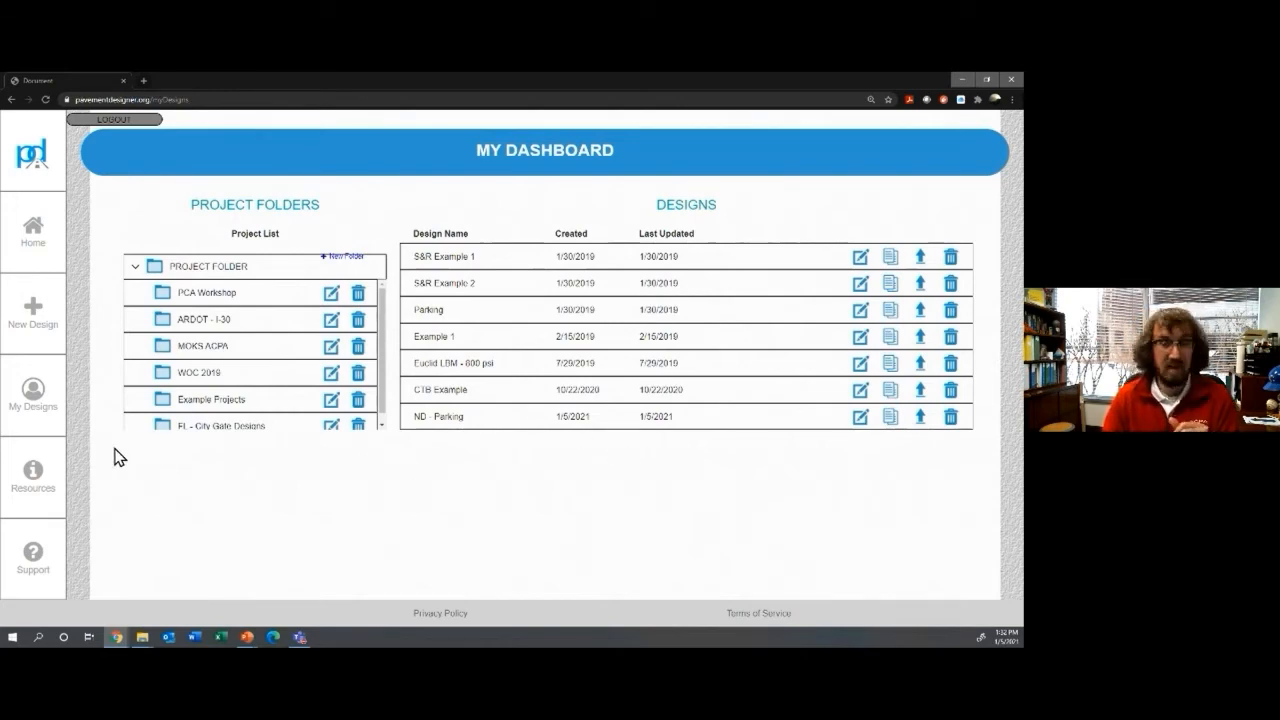
{"action": "left_click", "coordinate": [37, 480]}
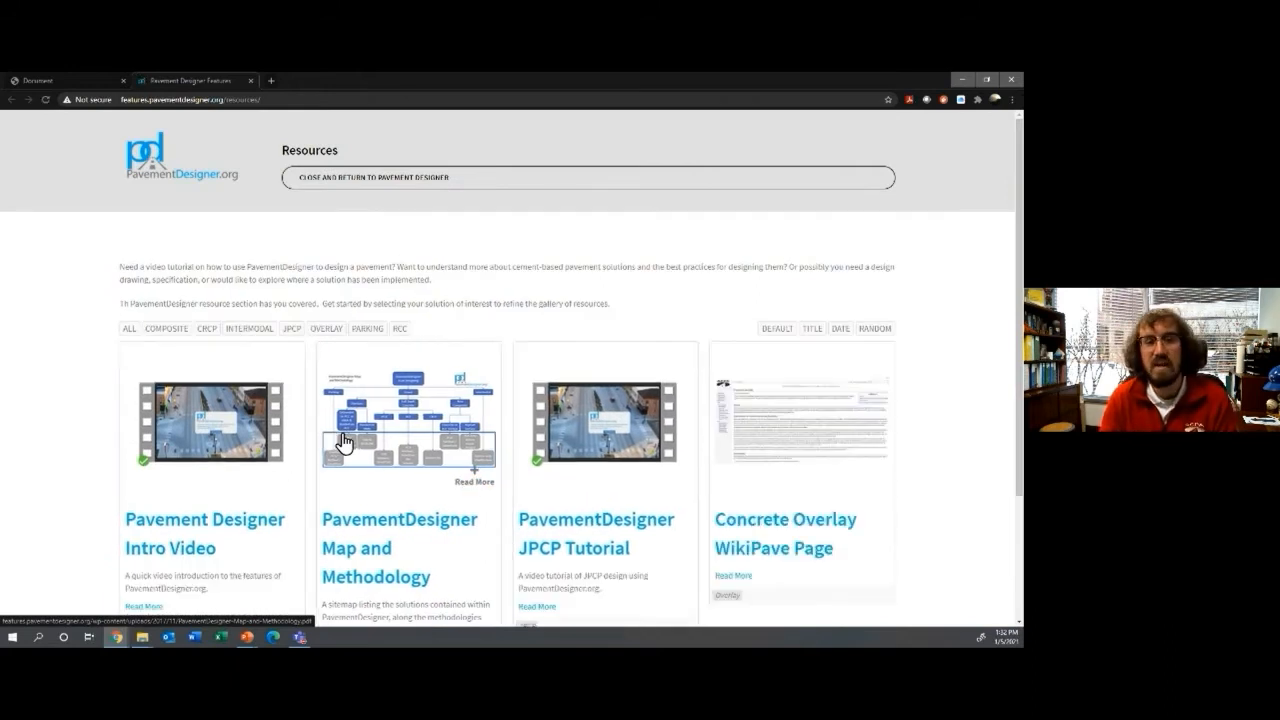
{"action": "scroll", "coordinate": [313, 472], "scroll_direction": "down", "scroll_amount": 2}
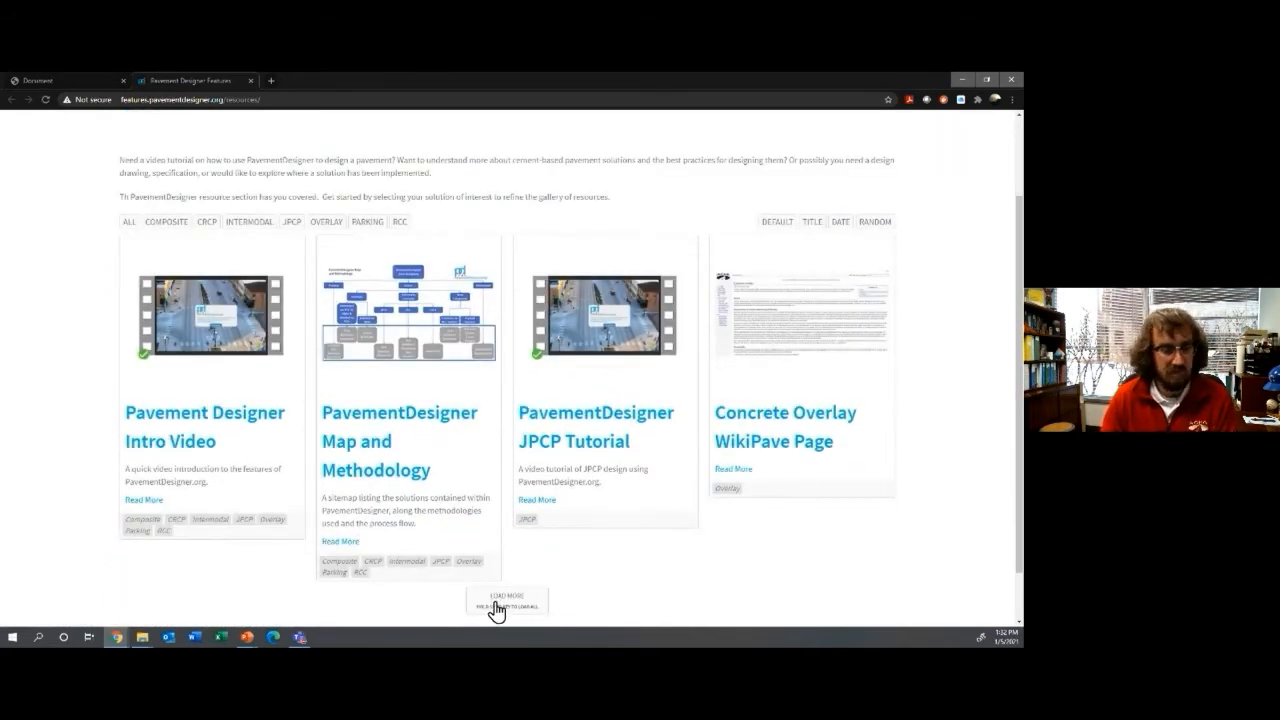
{"action": "left_click", "coordinate": [492, 606]}
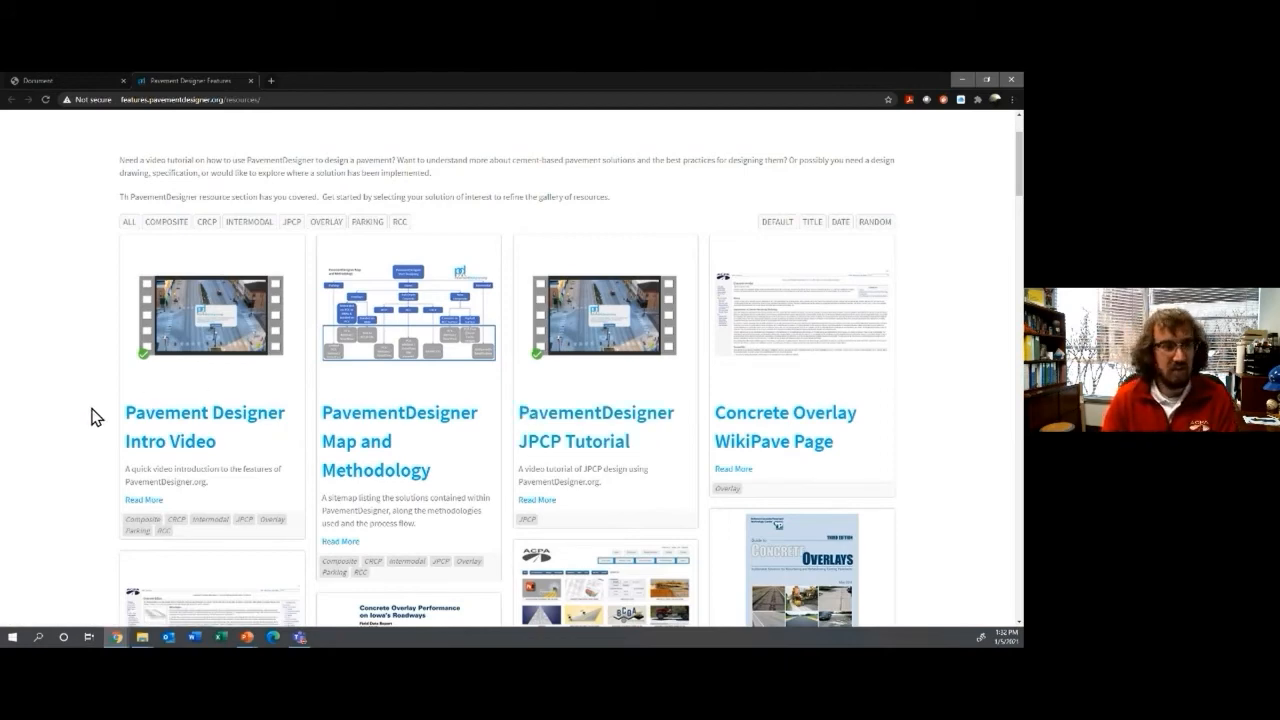
{"action": "scroll", "coordinate": [90, 417], "scroll_direction": "down", "scroll_amount": 3}
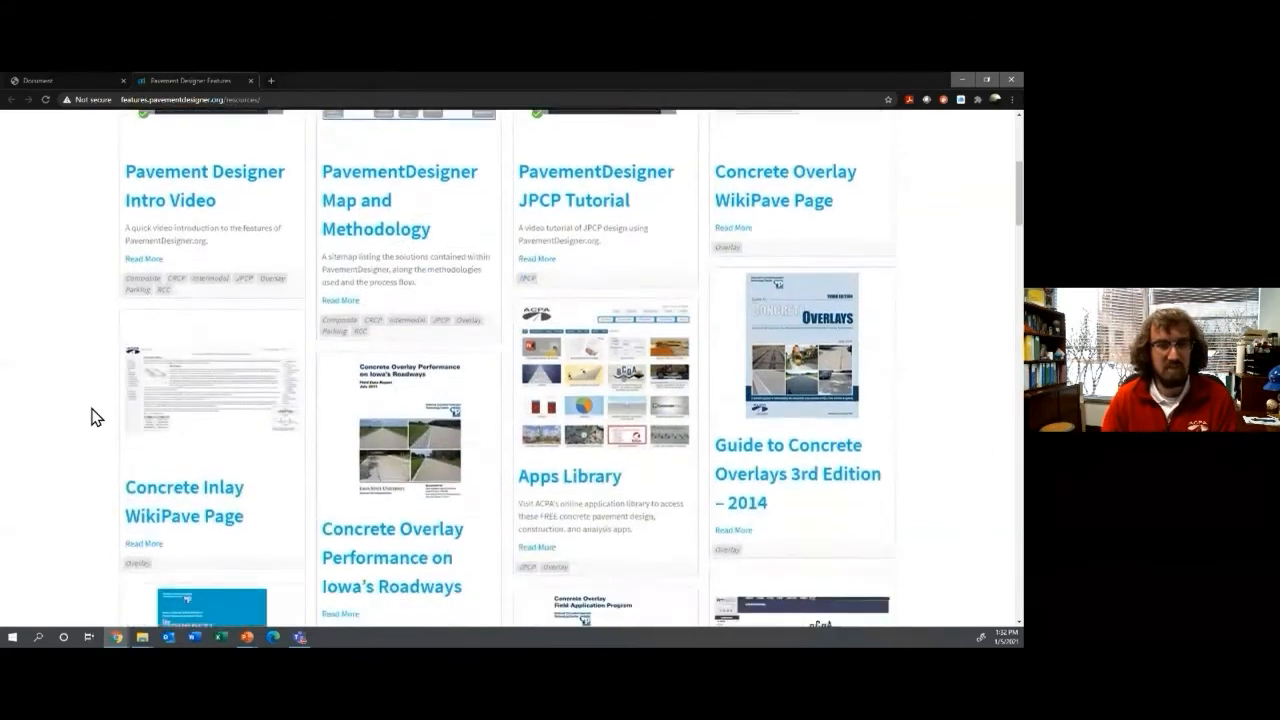
{"action": "scroll", "coordinate": [93, 417], "scroll_direction": "down", "scroll_amount": 2}
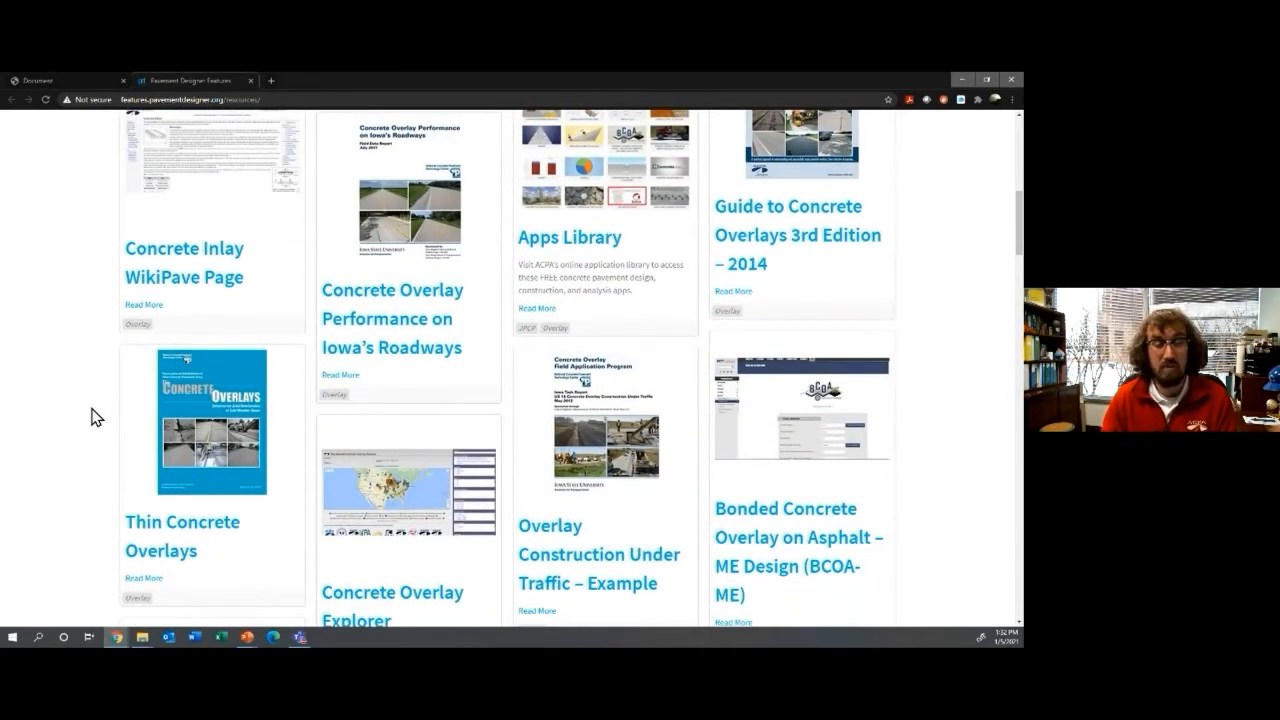
{"action": "scroll", "coordinate": [93, 417], "scroll_direction": "down", "scroll_amount": 2}
{"action": "scroll", "coordinate": [93, 417], "scroll_direction": "down", "scroll_amount": 2}
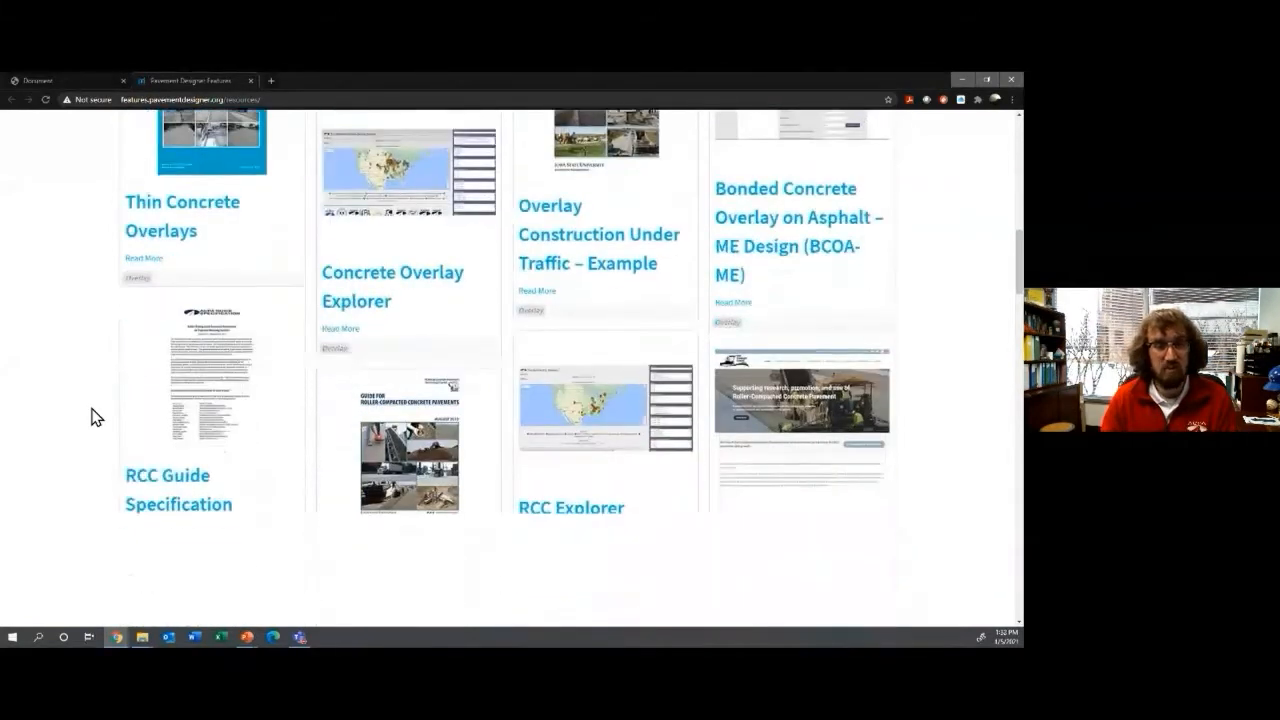
{"action": "scroll", "coordinate": [93, 417], "scroll_direction": "down", "scroll_amount": 1}
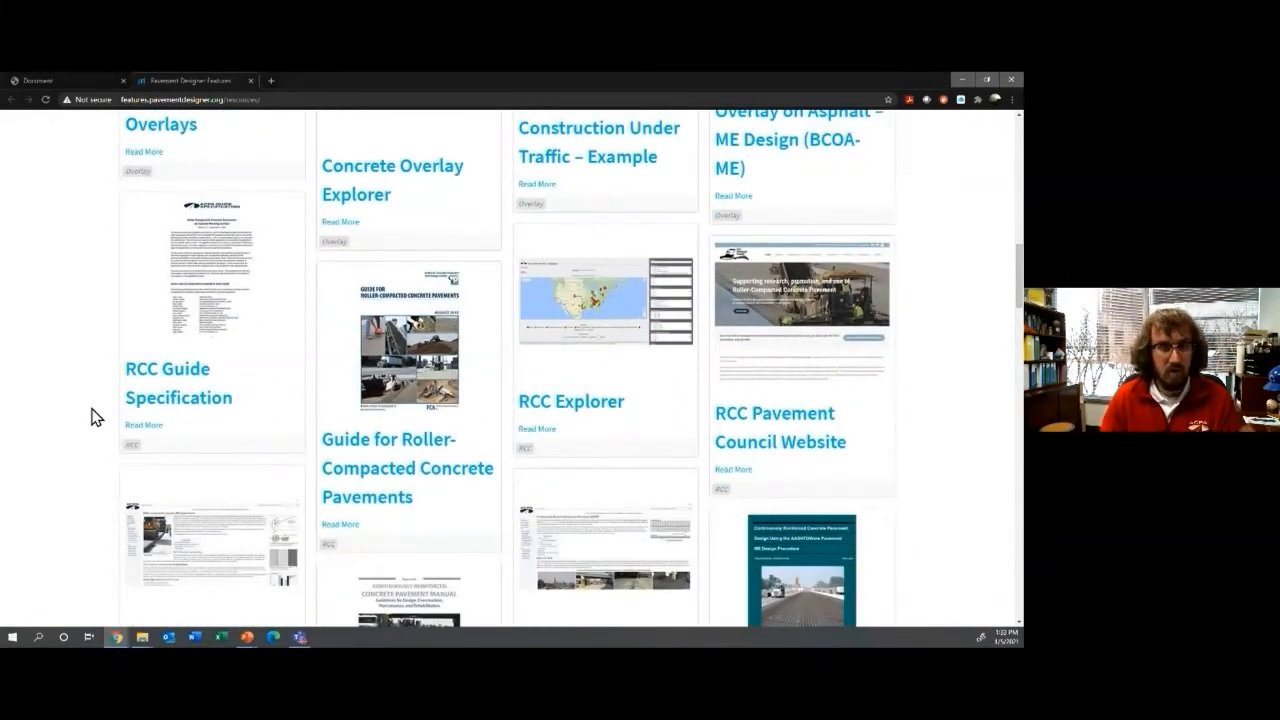
Step: Close the resources page and browse the support page's promoter map and chapter cards
{"action": "left_click", "coordinate": [250, 81]}
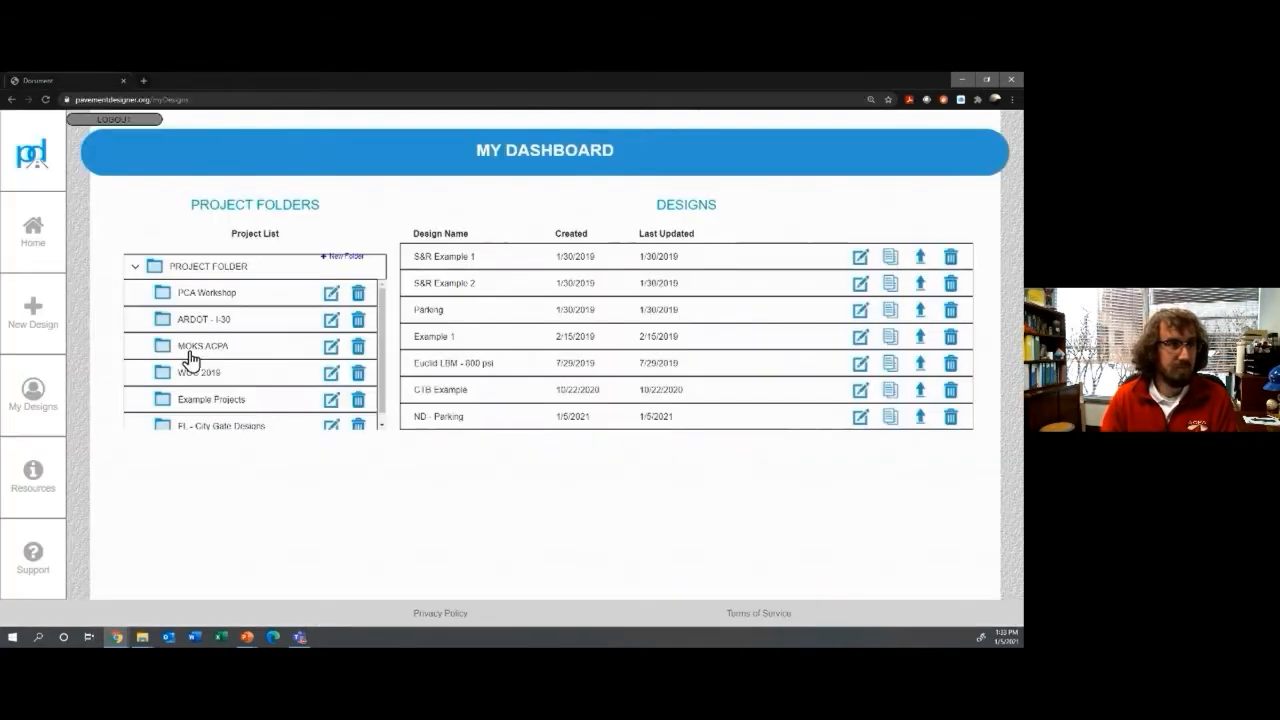
{"action": "left_click", "coordinate": [33, 572]}
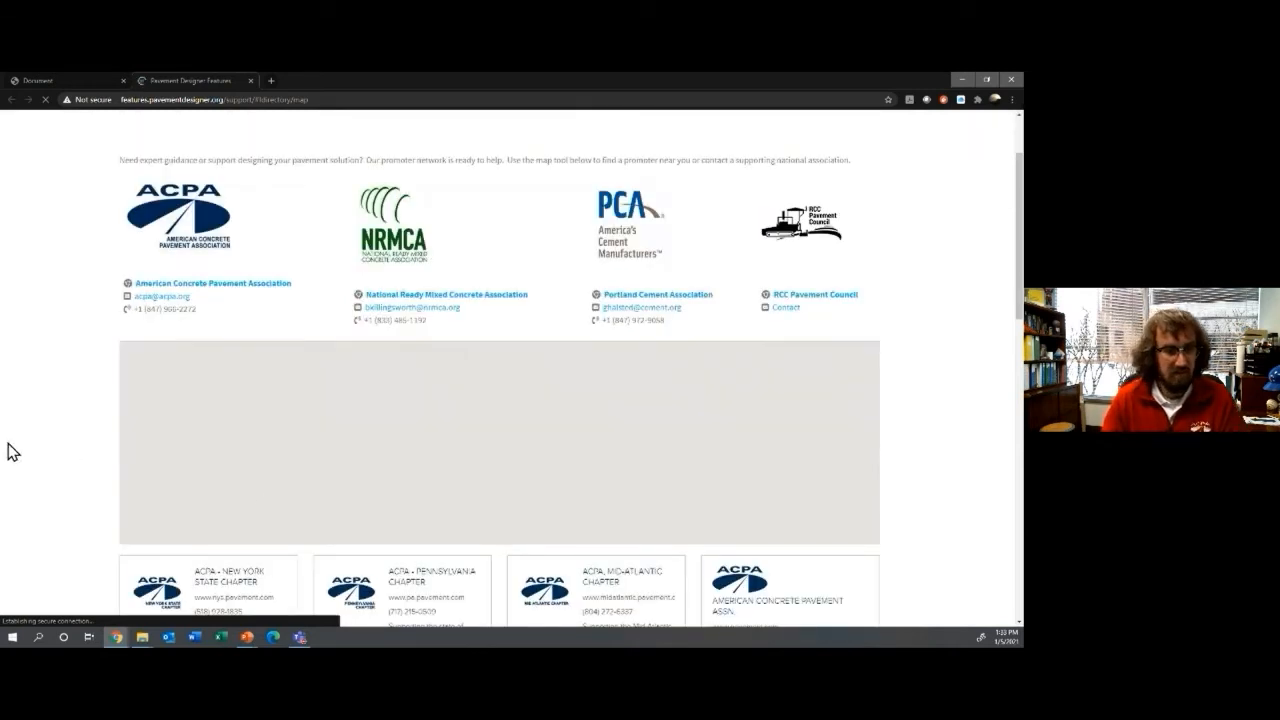
{"action": "scroll", "coordinate": [24, 448], "scroll_direction": "down", "scroll_amount": 2}
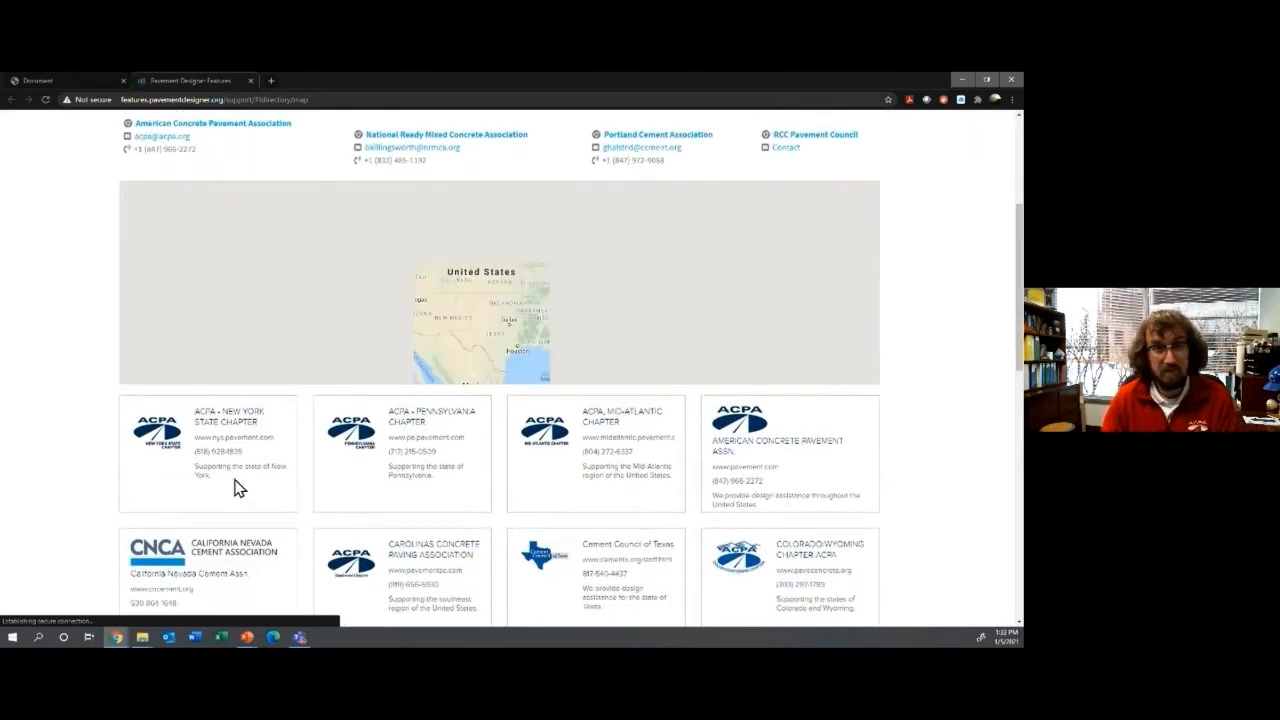
{"action": "scroll", "coordinate": [342, 503], "scroll_direction": "down", "scroll_amount": 1}
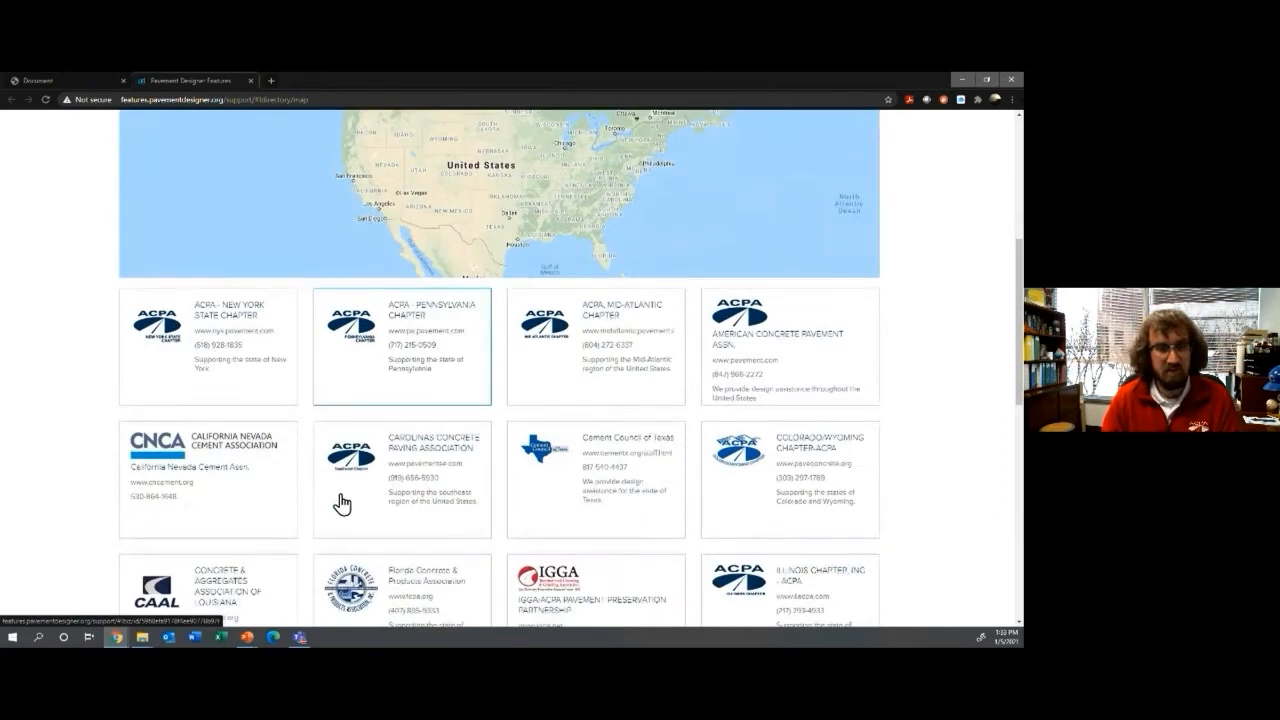
{"action": "scroll", "coordinate": [342, 503], "scroll_direction": "down", "scroll_amount": 1}
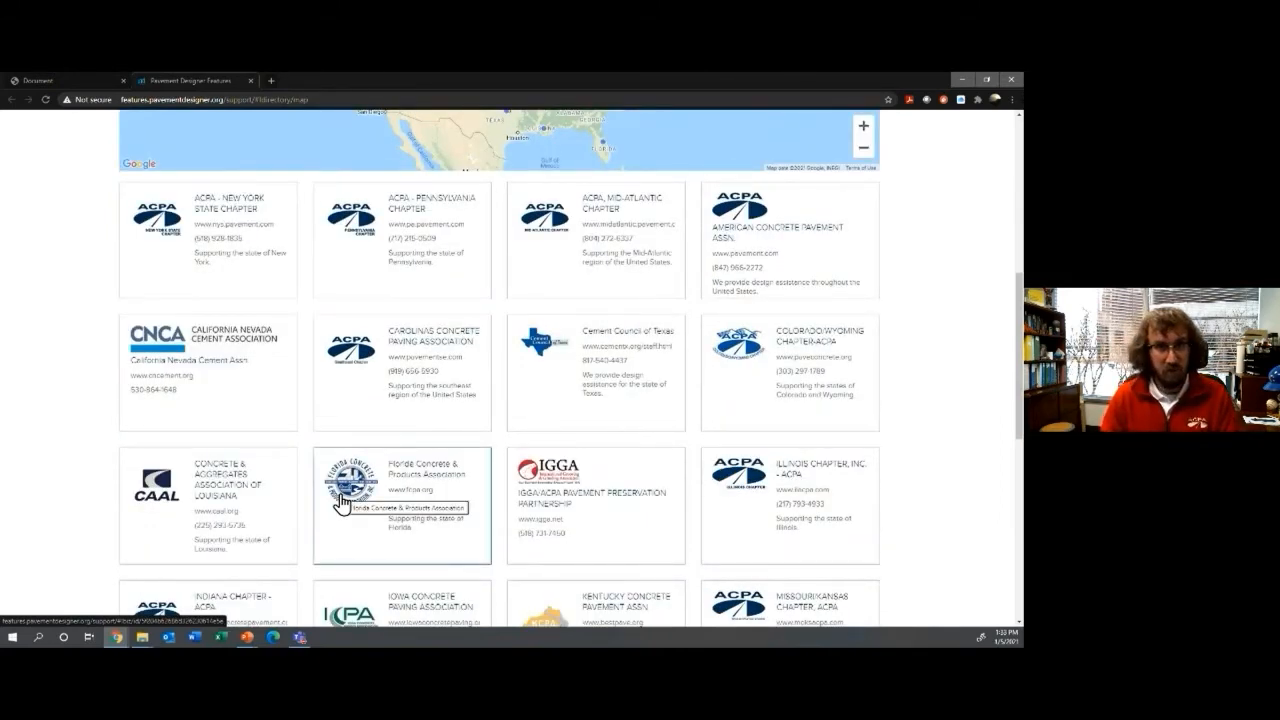
{"action": "scroll", "coordinate": [342, 503], "scroll_direction": "down", "scroll_amount": 1}
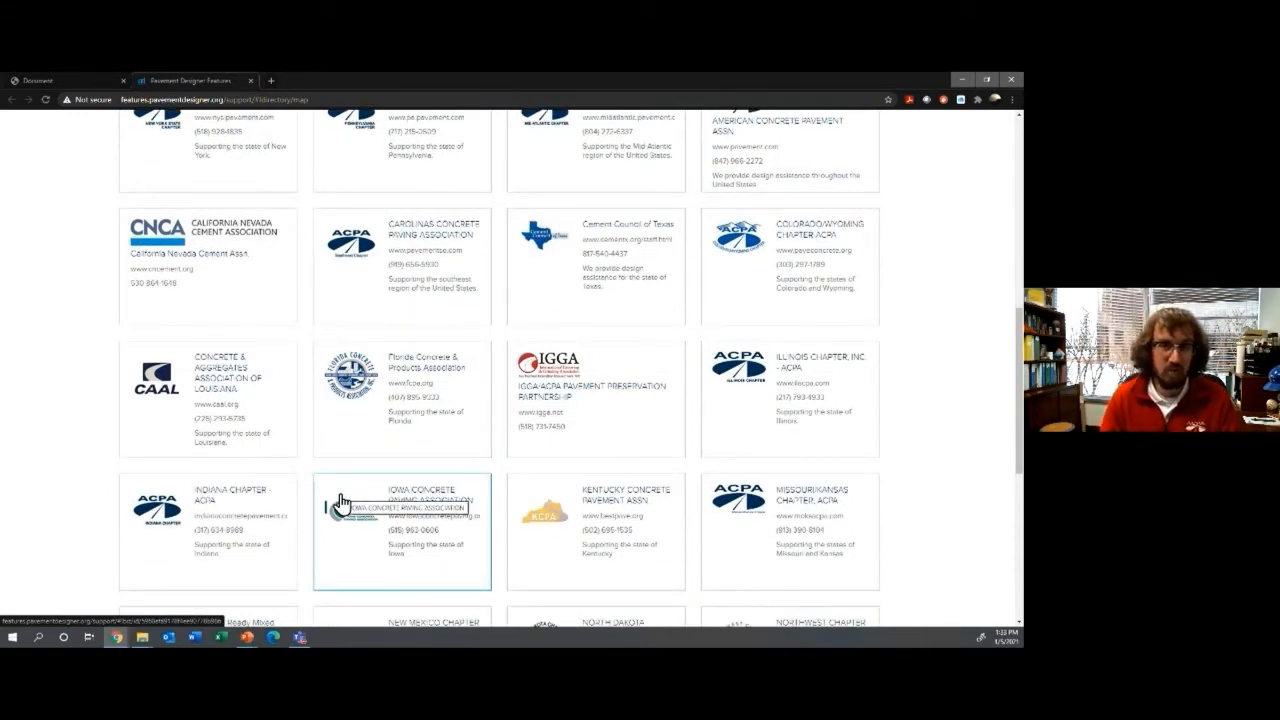
{"action": "scroll", "coordinate": [340, 503], "scroll_direction": "down", "scroll_amount": 2}
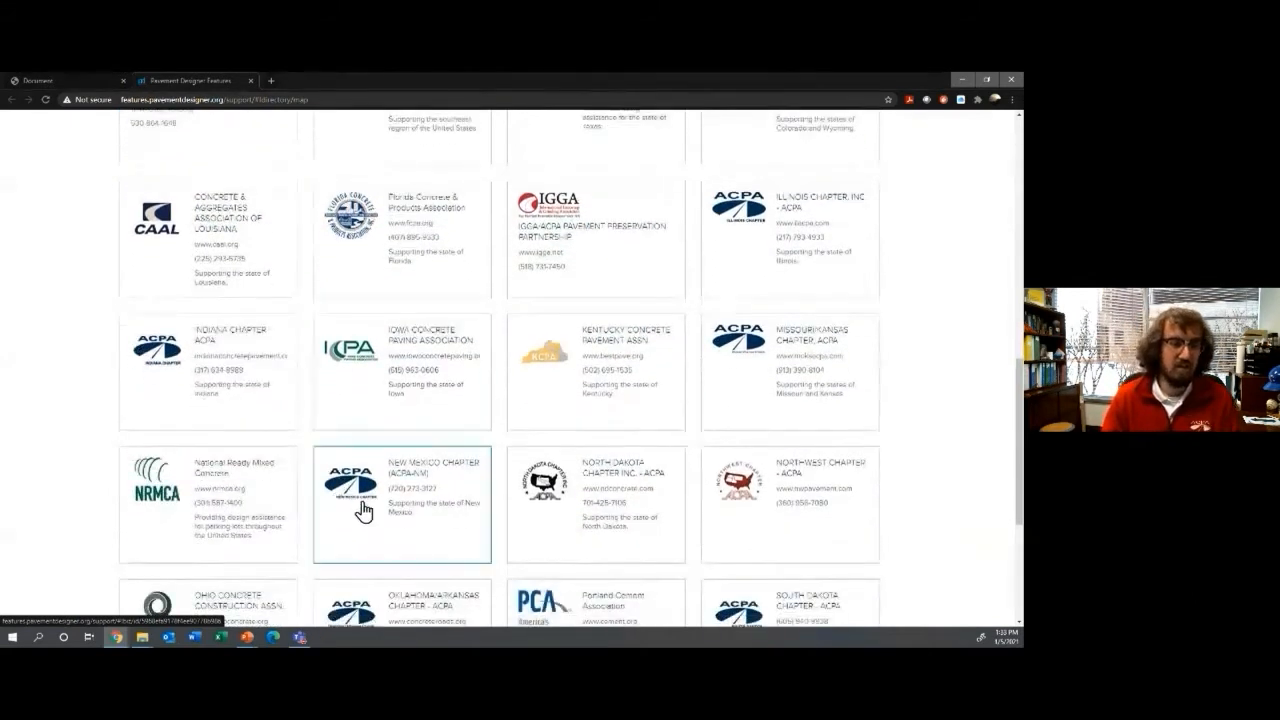
{"action": "scroll", "coordinate": [200, 460], "scroll_direction": "down", "scroll_amount": 1}
{"action": "scroll", "coordinate": [200, 458], "scroll_direction": "up", "scroll_amount": 5}
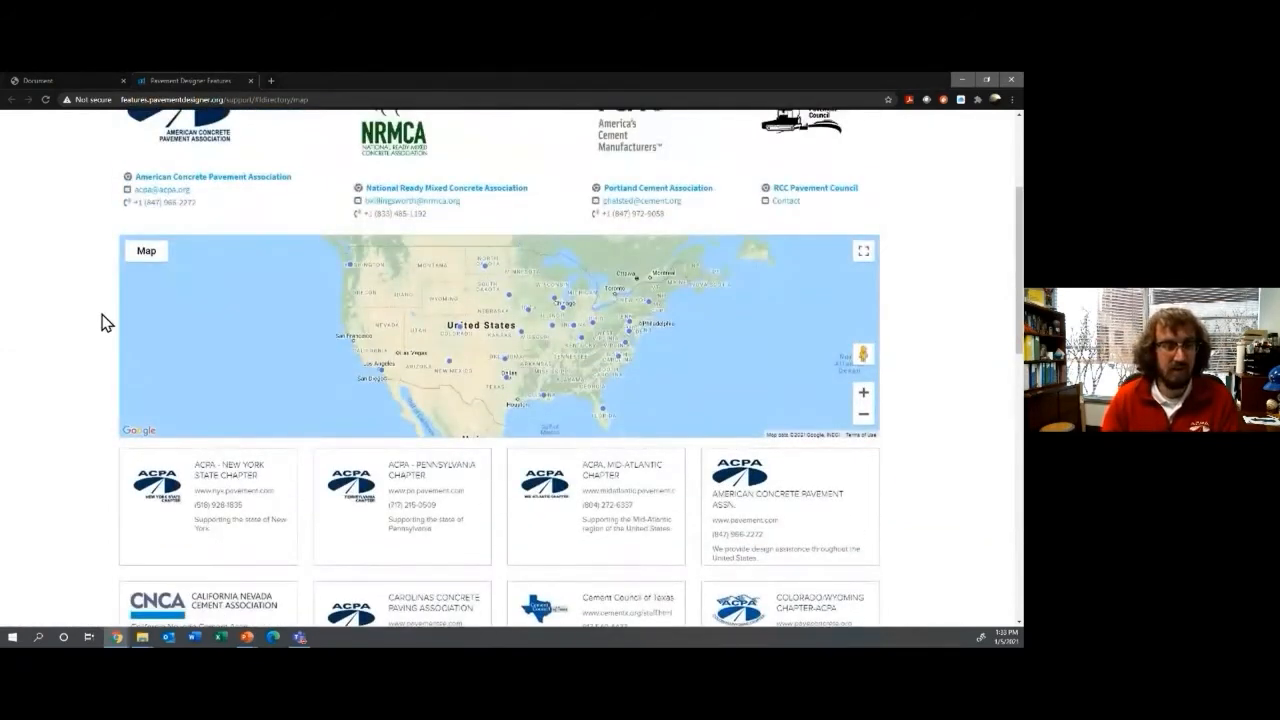
Step: Close the support page and switch to the parking lot design slideshow
{"action": "left_click", "coordinate": [250, 81]}
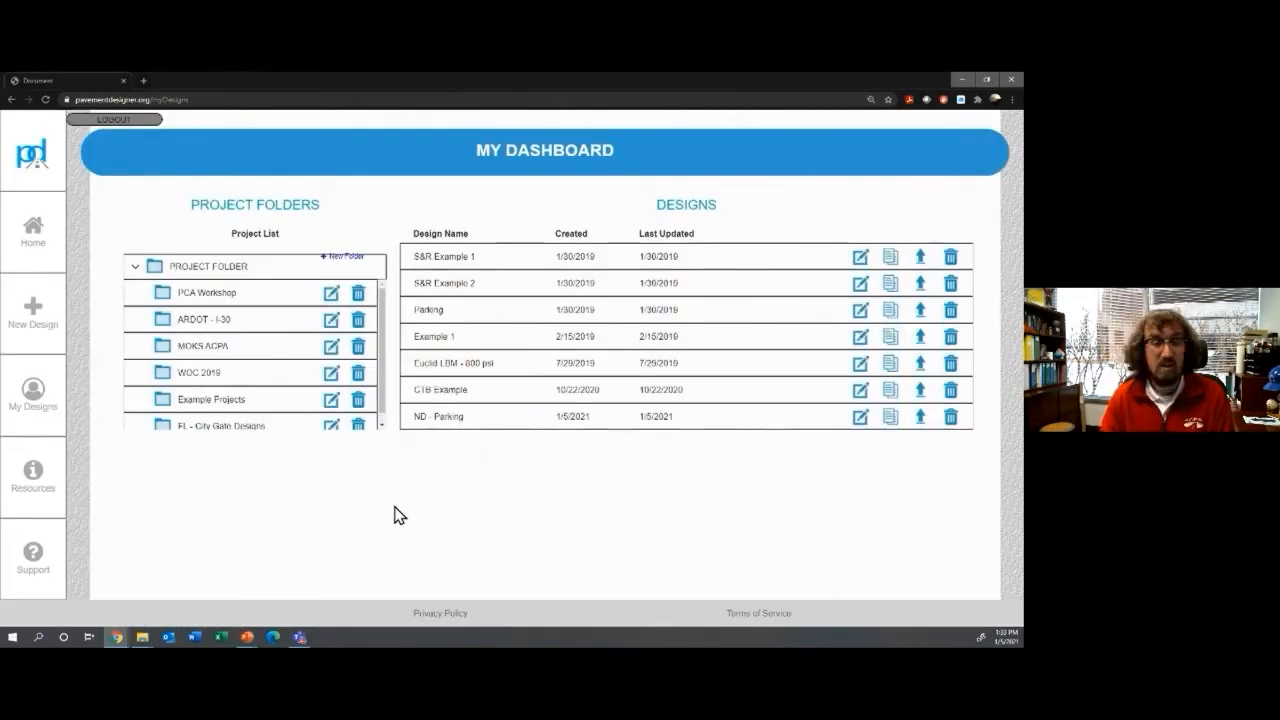
{"action": "key", "text": "alt+Tab"}
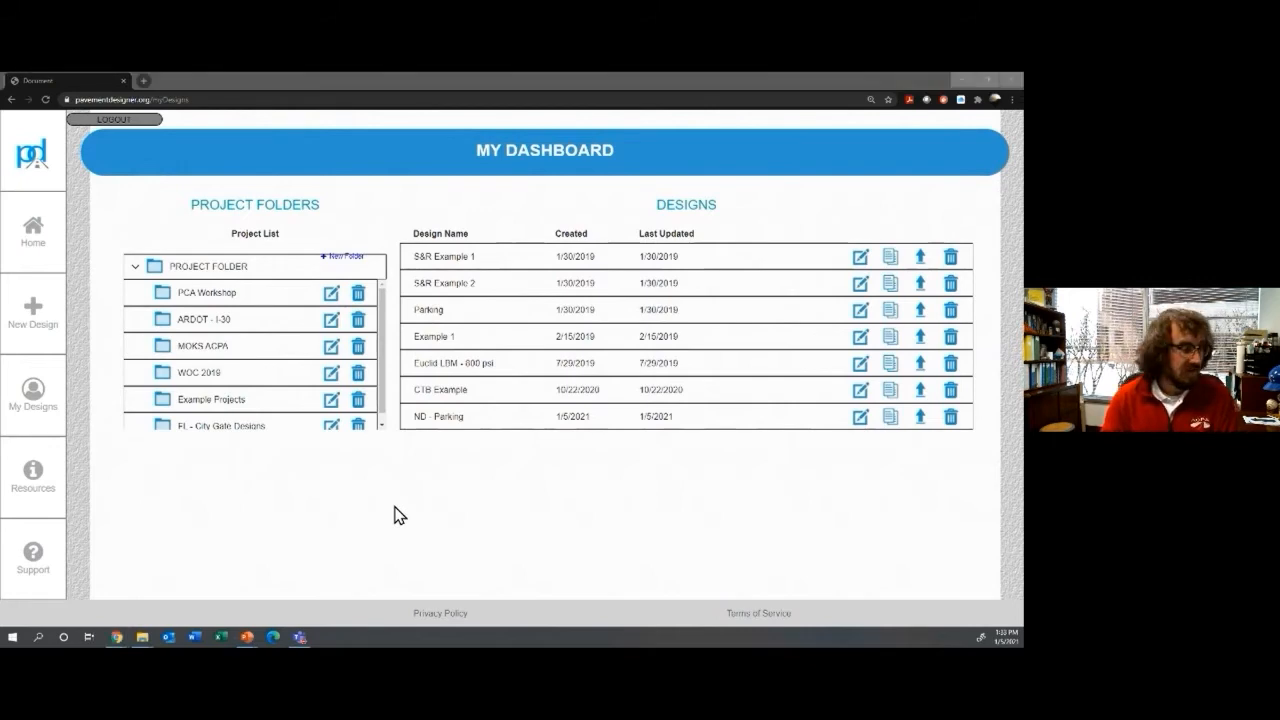
{"action": "key", "text": "alt+Tab"}
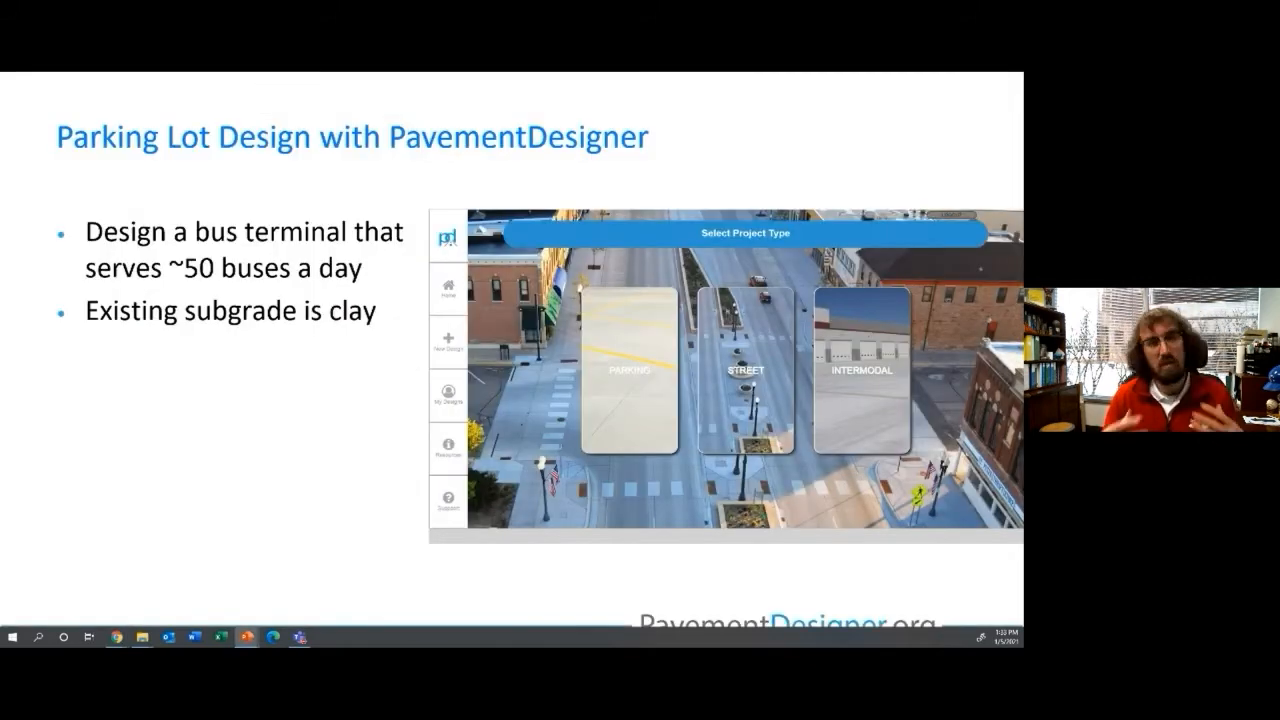
Step: Advance past the methodology slide's Street highlight to the Municipal Street Design slide
{"action": "key", "text": "Right"}
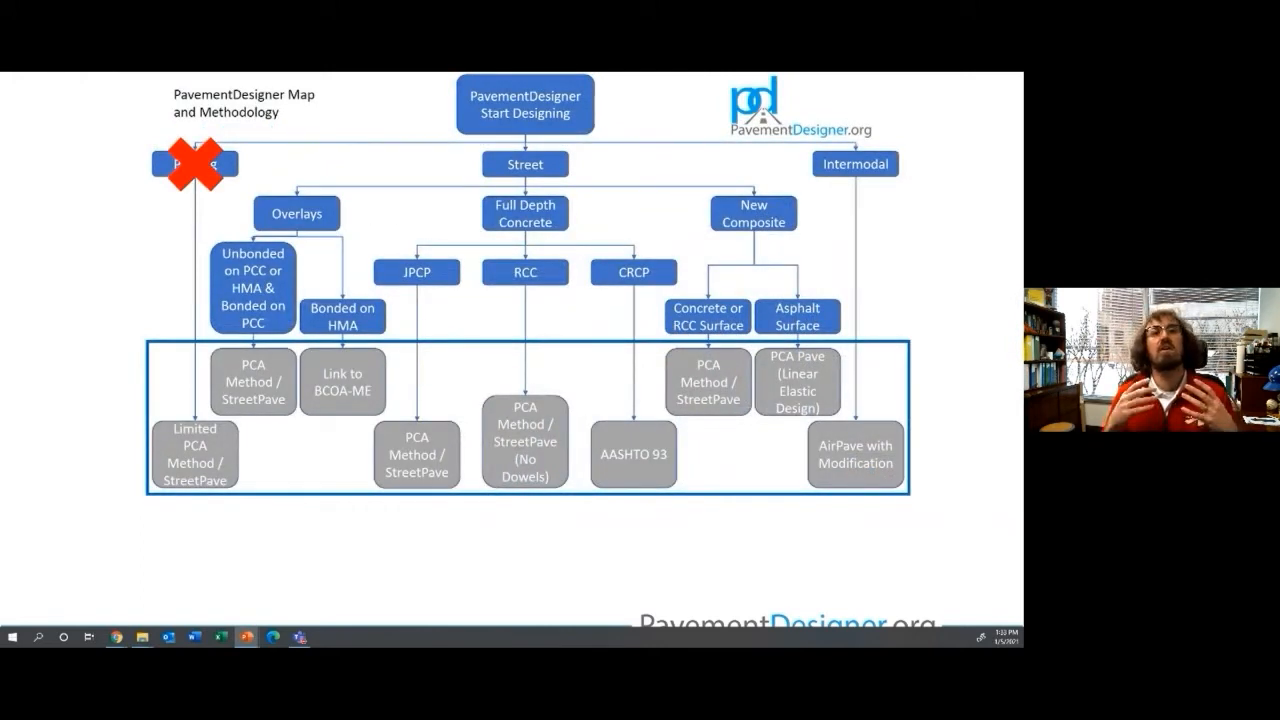
{"action": "key", "text": "Right"}
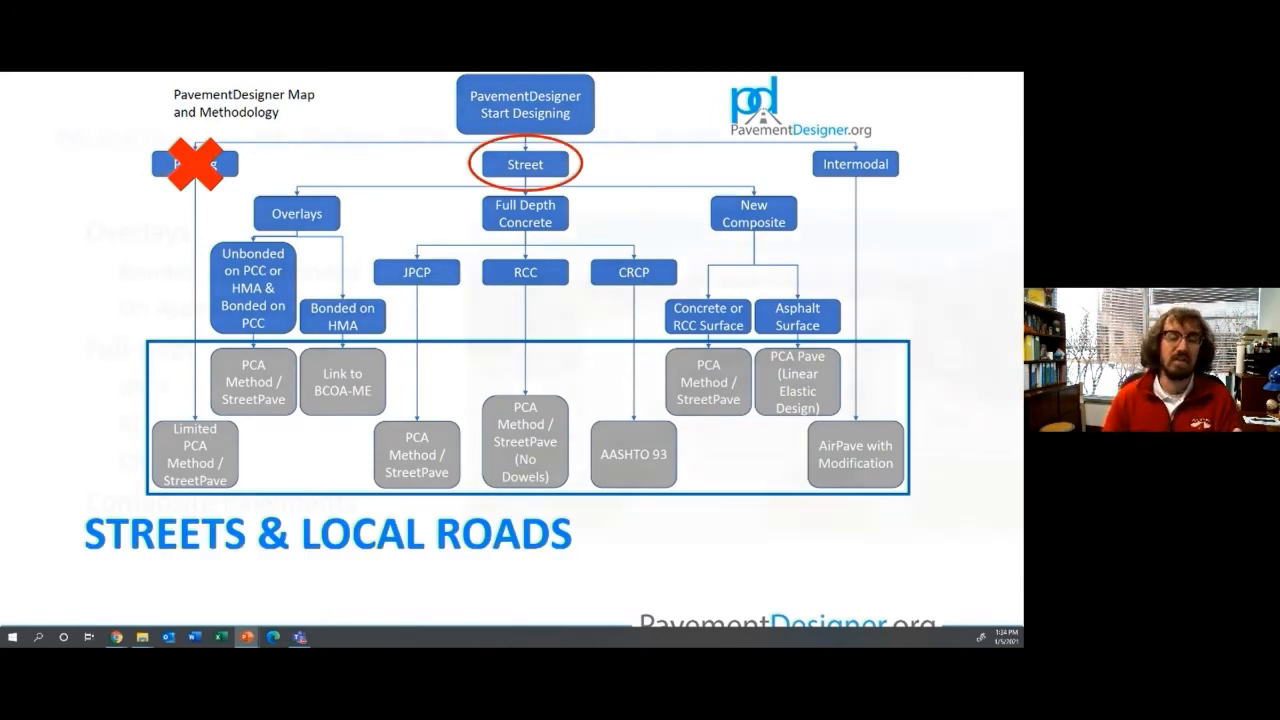
{"action": "key", "text": "Right"}
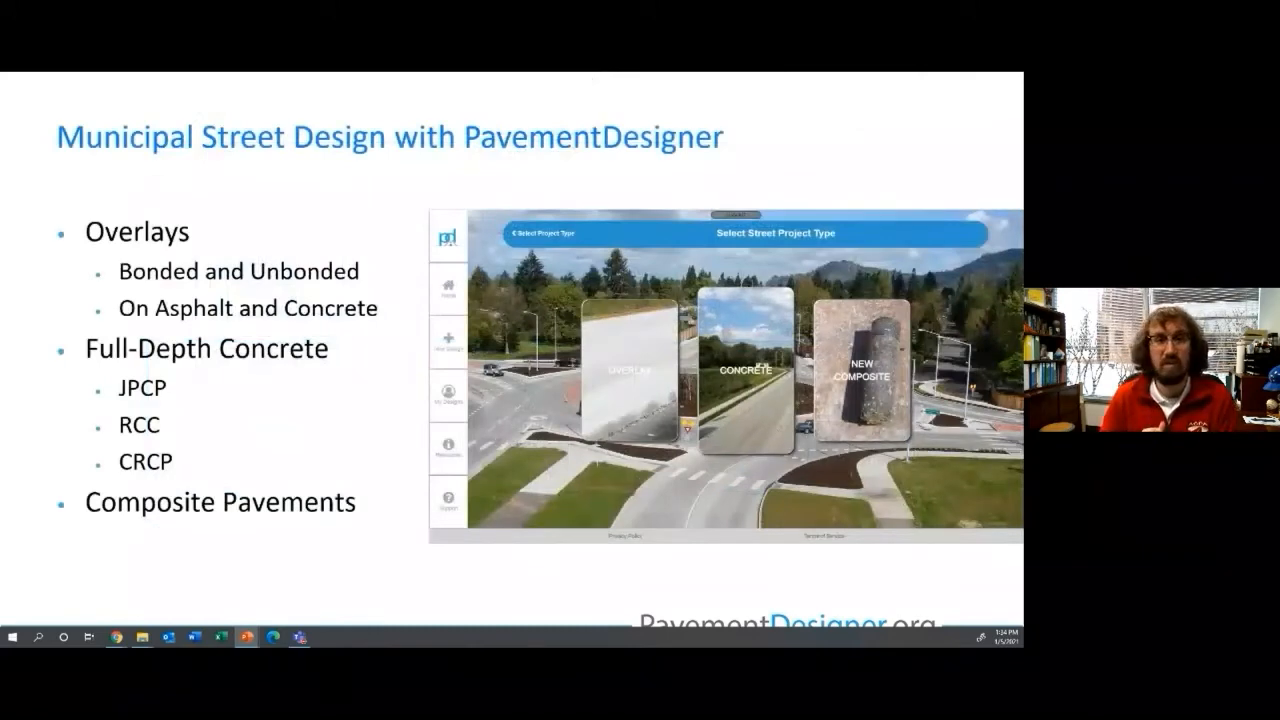
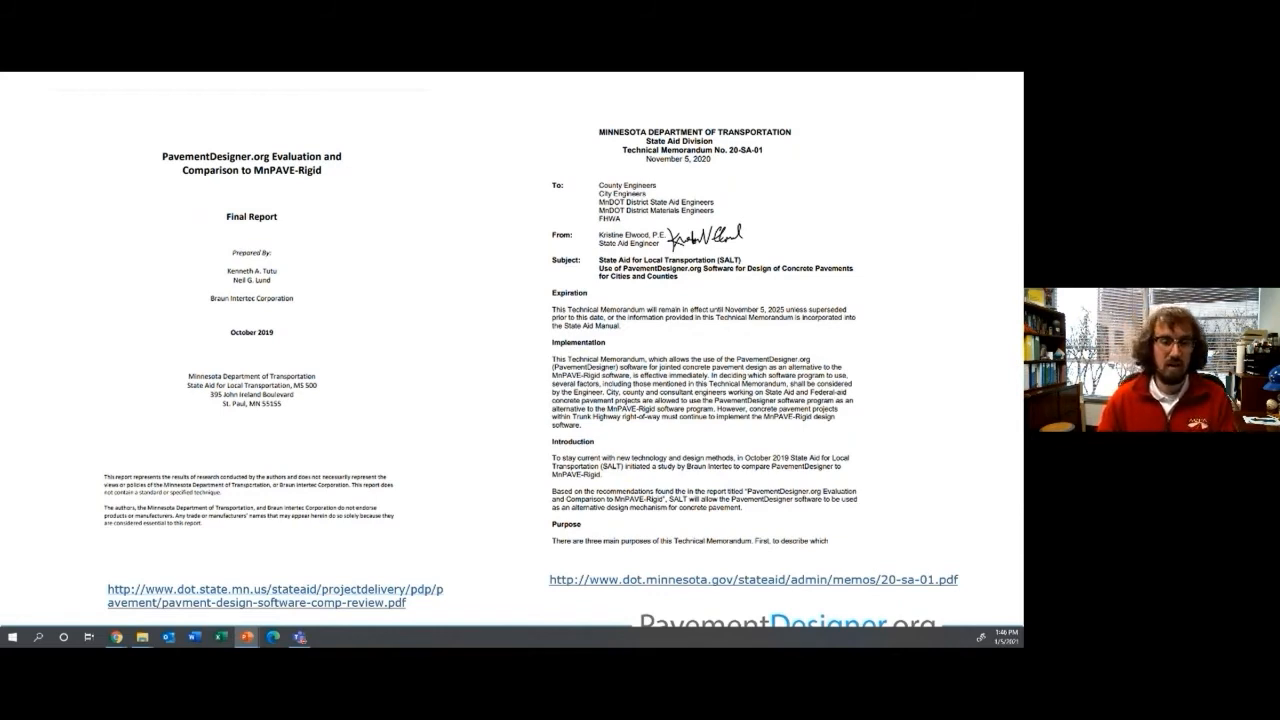
Step: Advance to the Municipal Street Design slide and switch to the PavementDesigner dashboard in Chrome
{"action": "key", "text": "Right"}
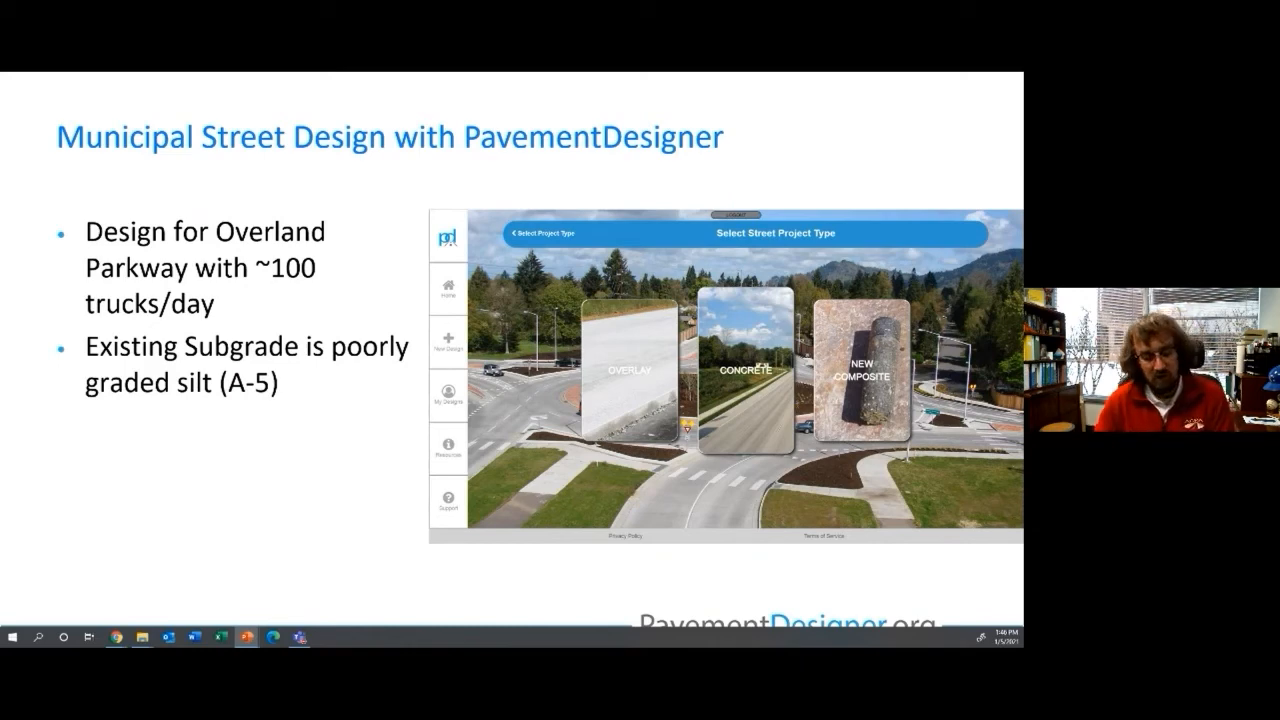
{"action": "key", "text": "alt+Tab"}
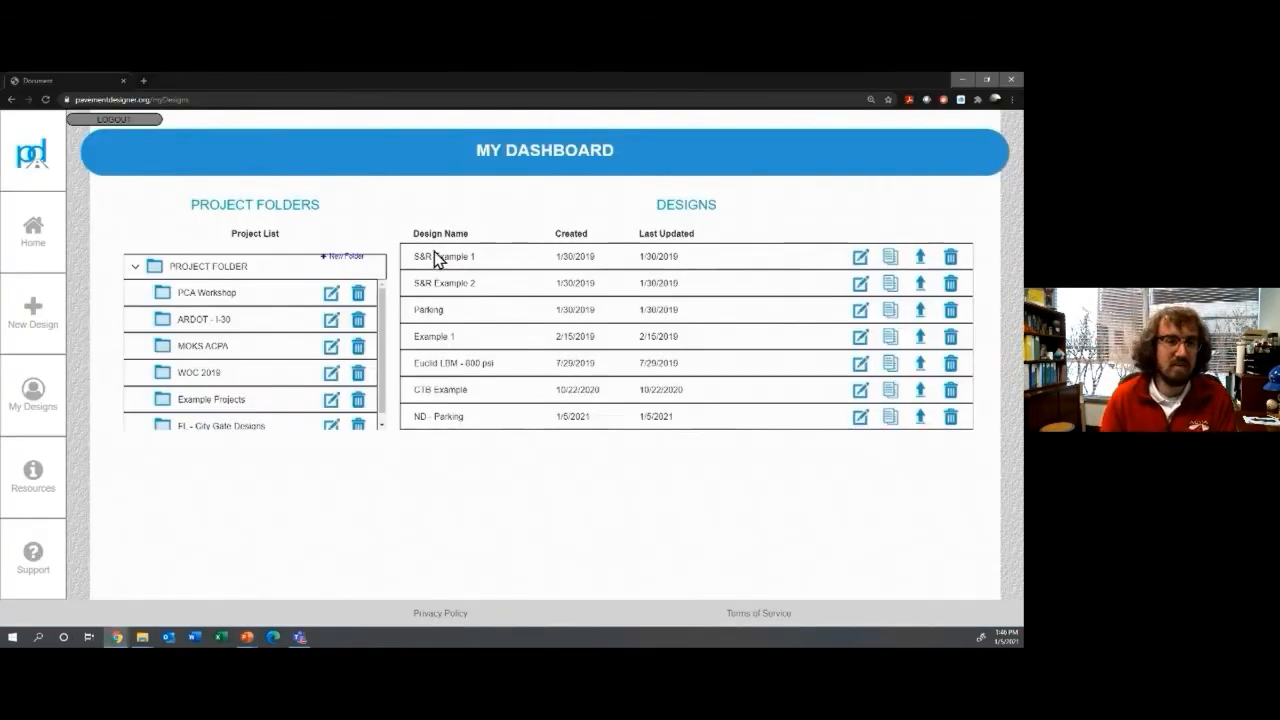
Step: Create a new design named 'Overland Pkway' and choose Street as the project type
{"action": "scroll", "coordinate": [318, 352], "scroll_direction": "down", "scroll_amount": 1}
{"action": "scroll", "coordinate": [305, 362], "scroll_direction": "up", "scroll_amount": 1}
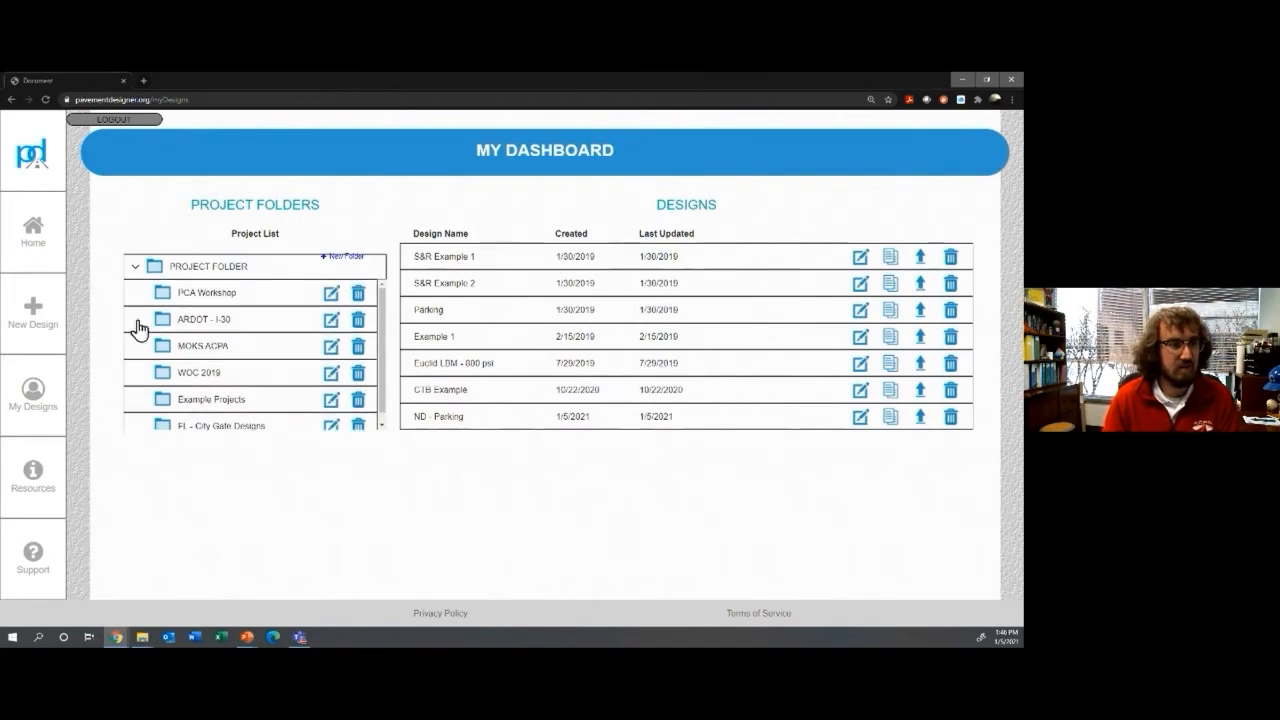
{"action": "left_click", "coordinate": [33, 313]}
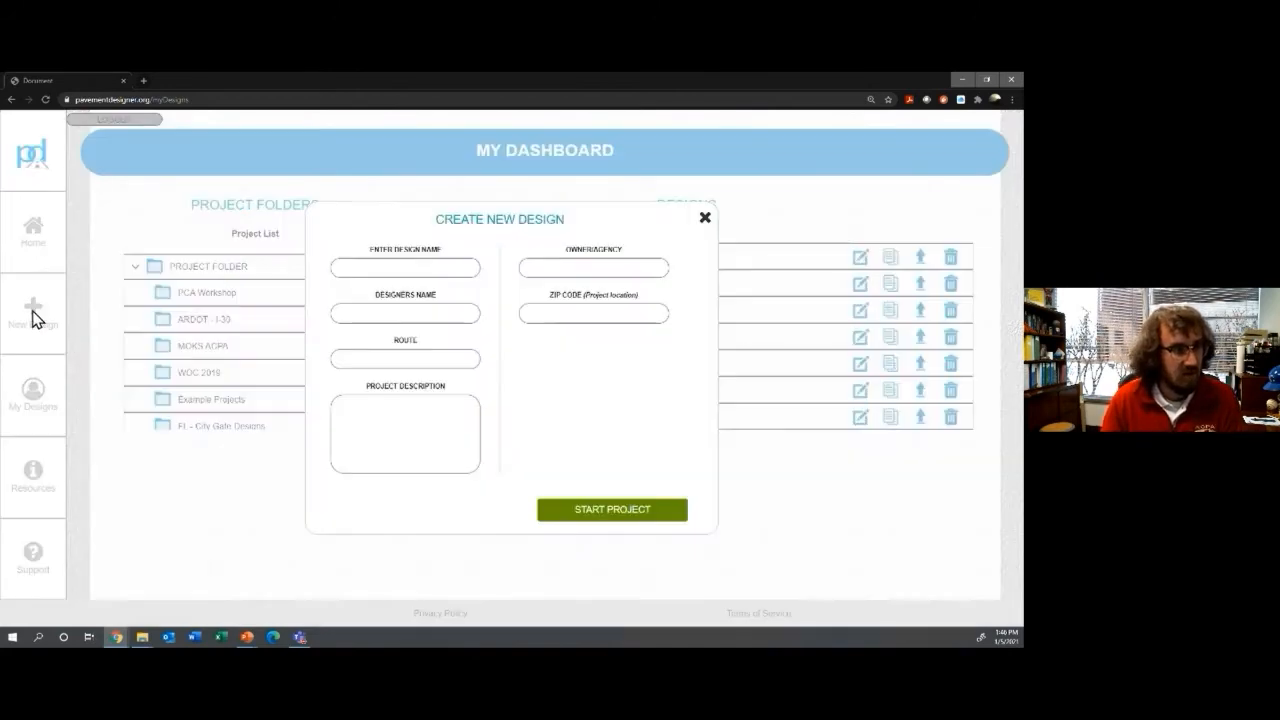
{"action": "type", "text": "Over"}
{"action": "type", "text": "lay"}
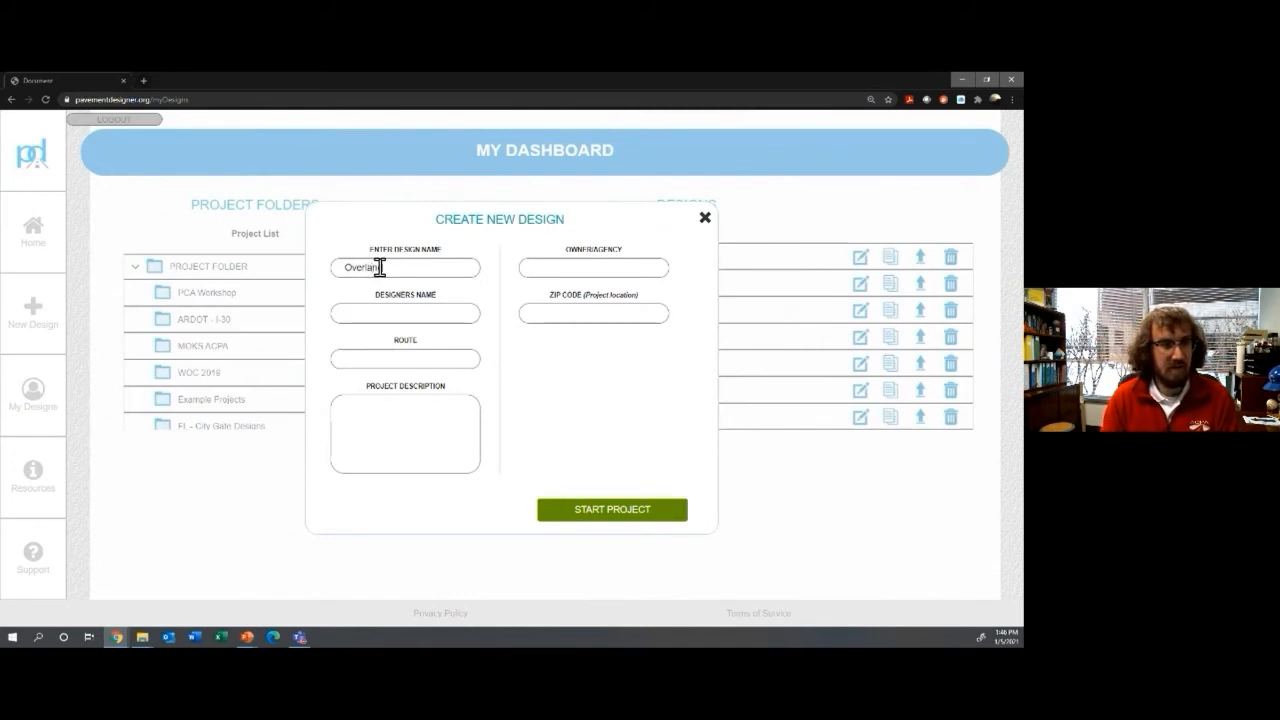
{"action": "type", "text": "d Pkway"}
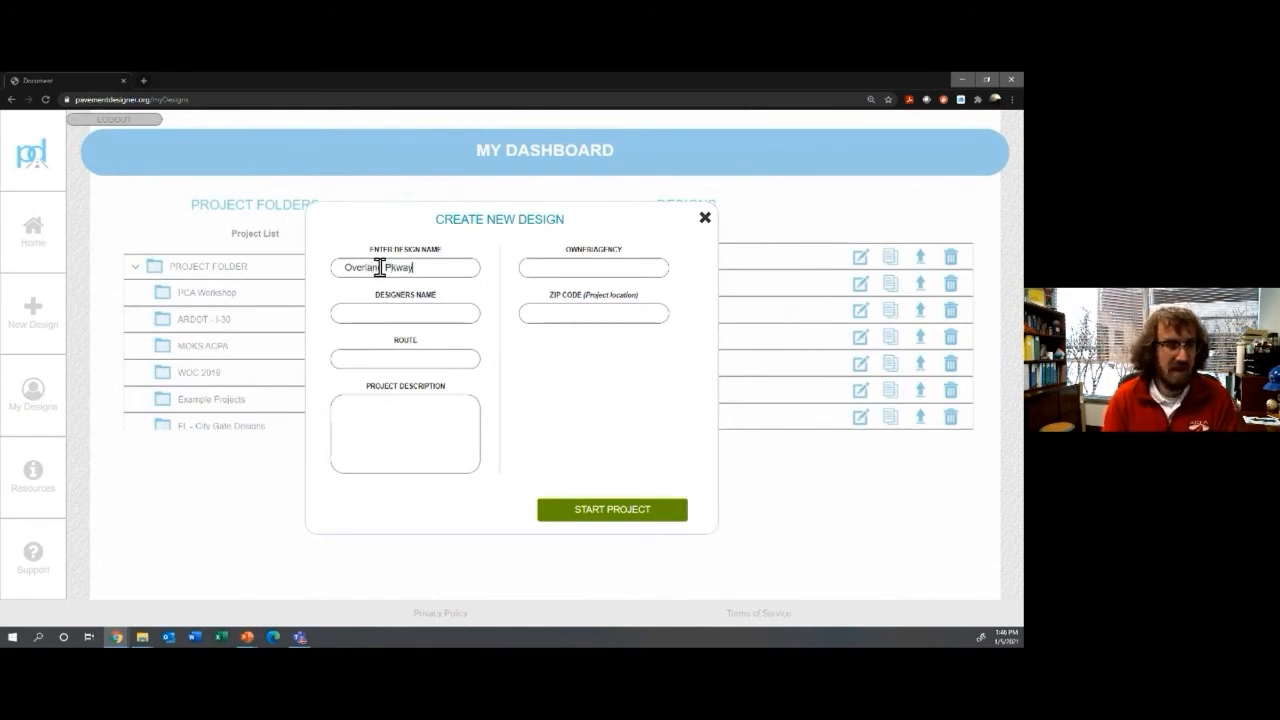
{"action": "left_click", "coordinate": [590, 514]}
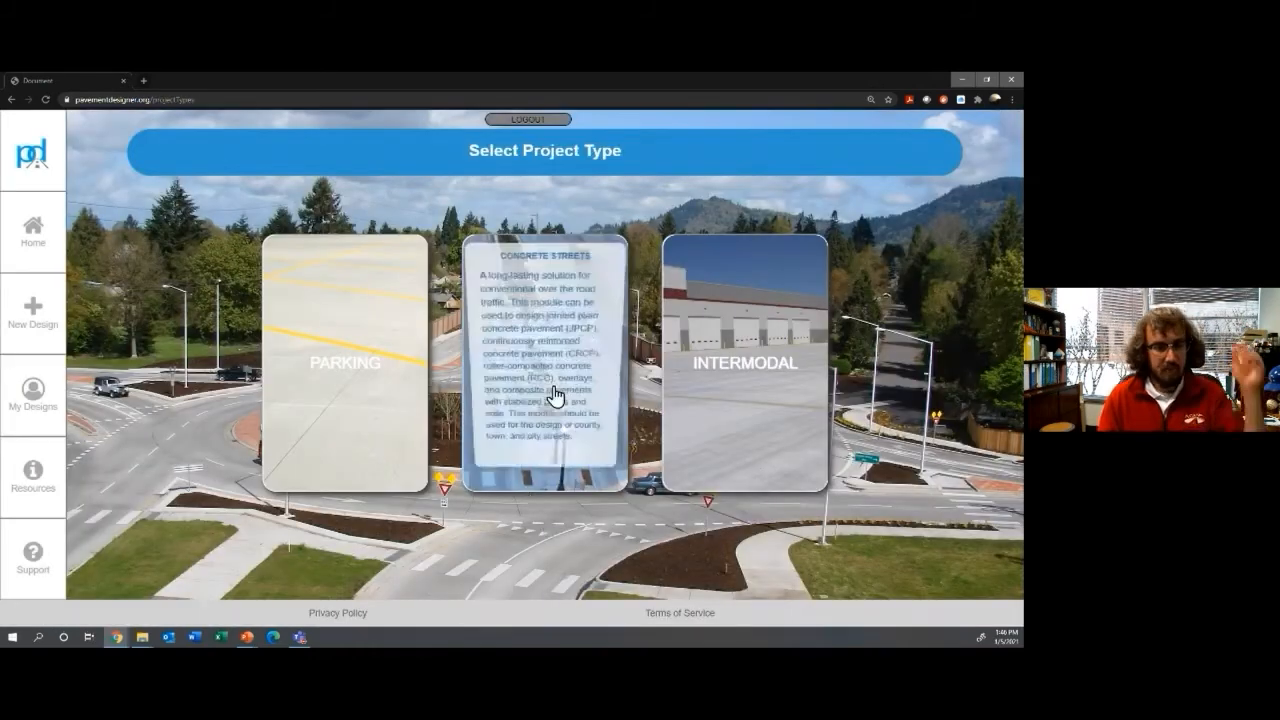
{"action": "left_click", "coordinate": [550, 400]}
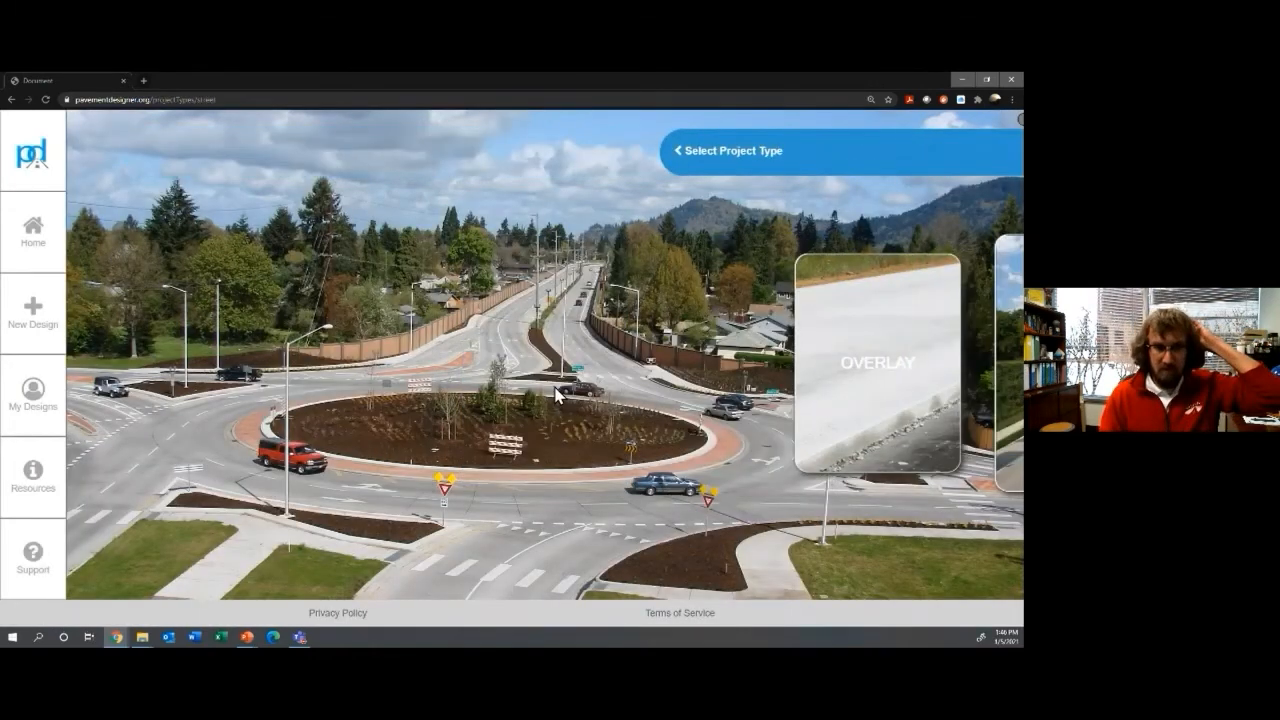
Step: Pick Concrete as the street pavement type to reach the Project Level form
{"action": "mouse_move", "coordinate": [355, 360]}
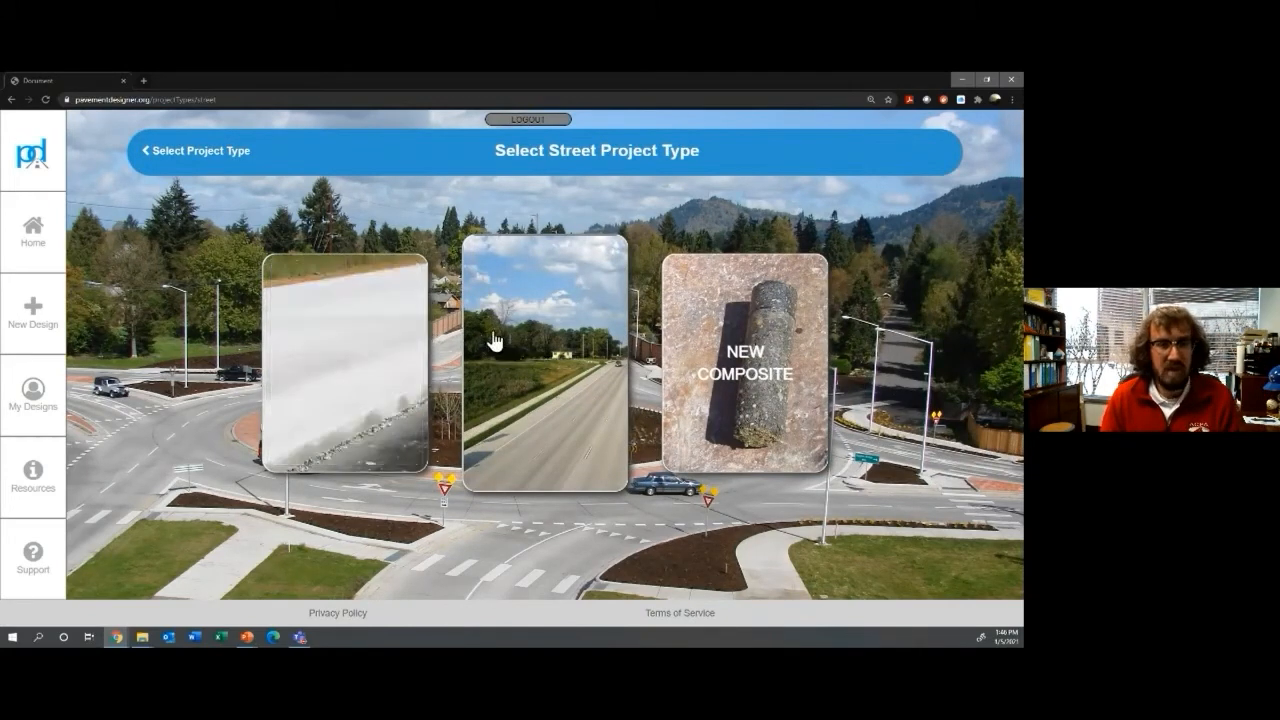
{"action": "mouse_move", "coordinate": [553, 355]}
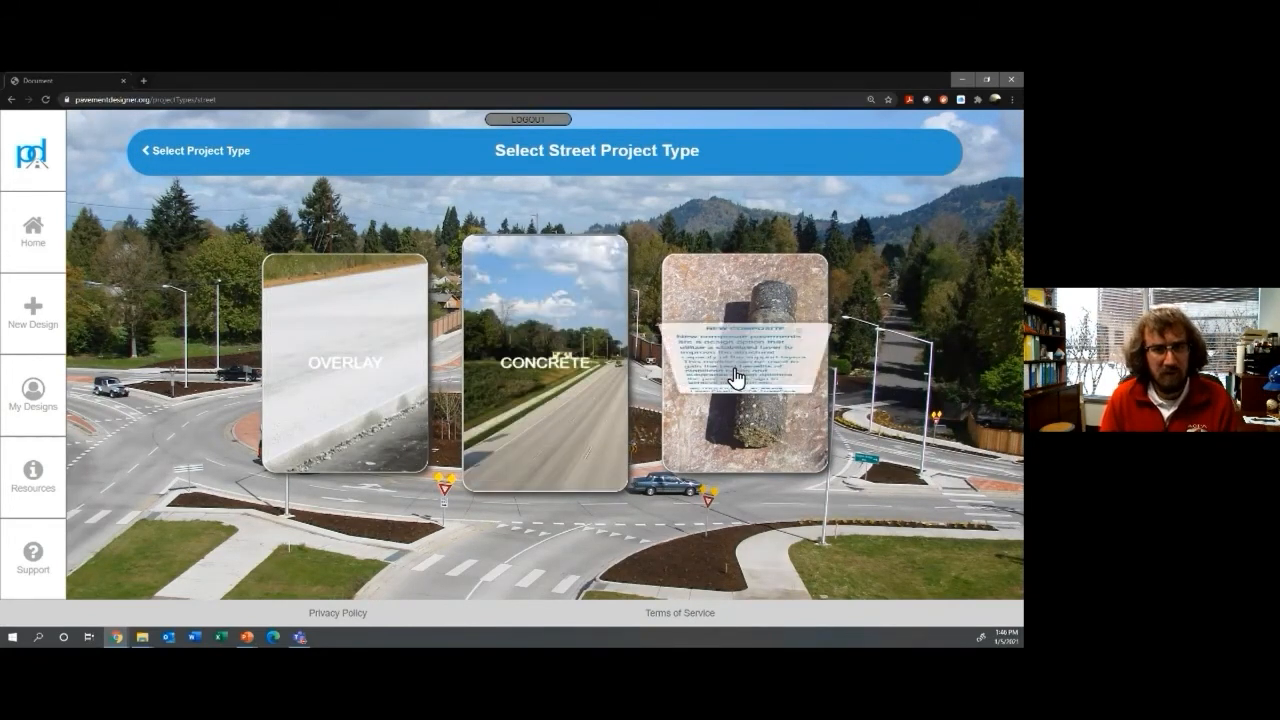
{"action": "left_click", "coordinate": [540, 374]}
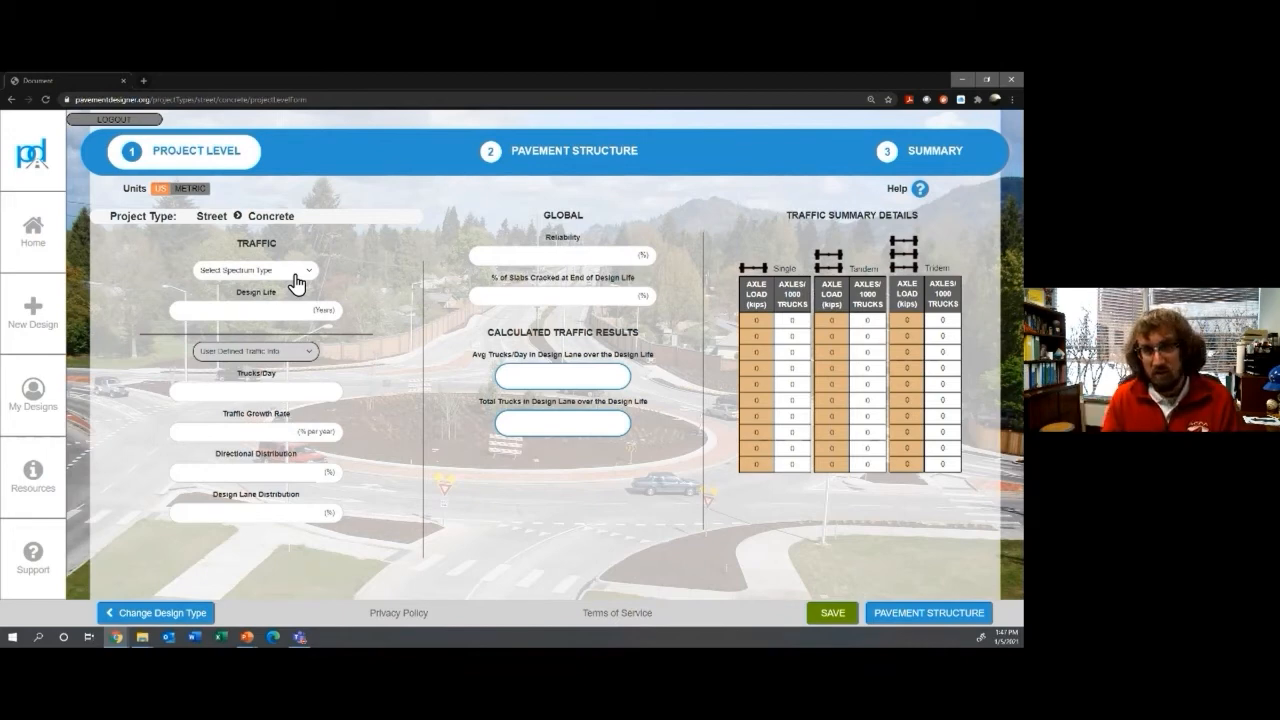
Step: Toggle the field help tips on and off, and check the spectrum type list
{"action": "mouse_move", "coordinate": [920, 195]}
{"action": "left_click", "coordinate": [936, 197]}
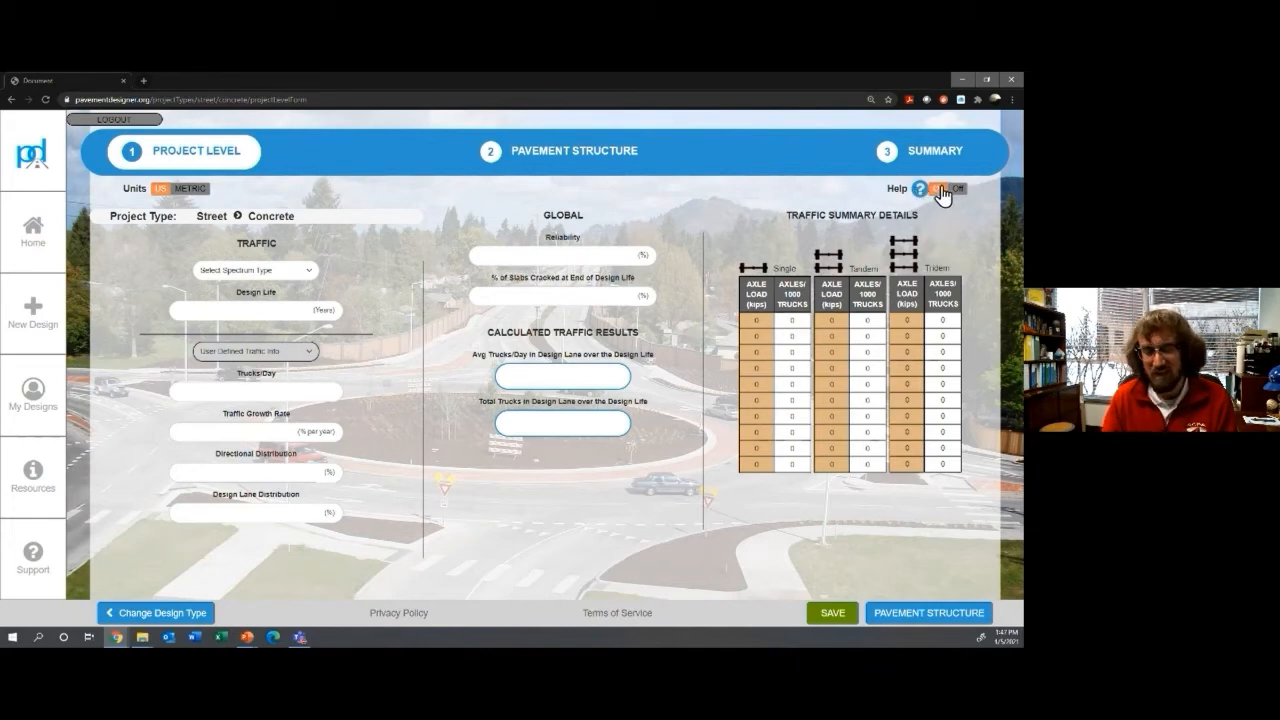
{"action": "left_click", "coordinate": [940, 194]}
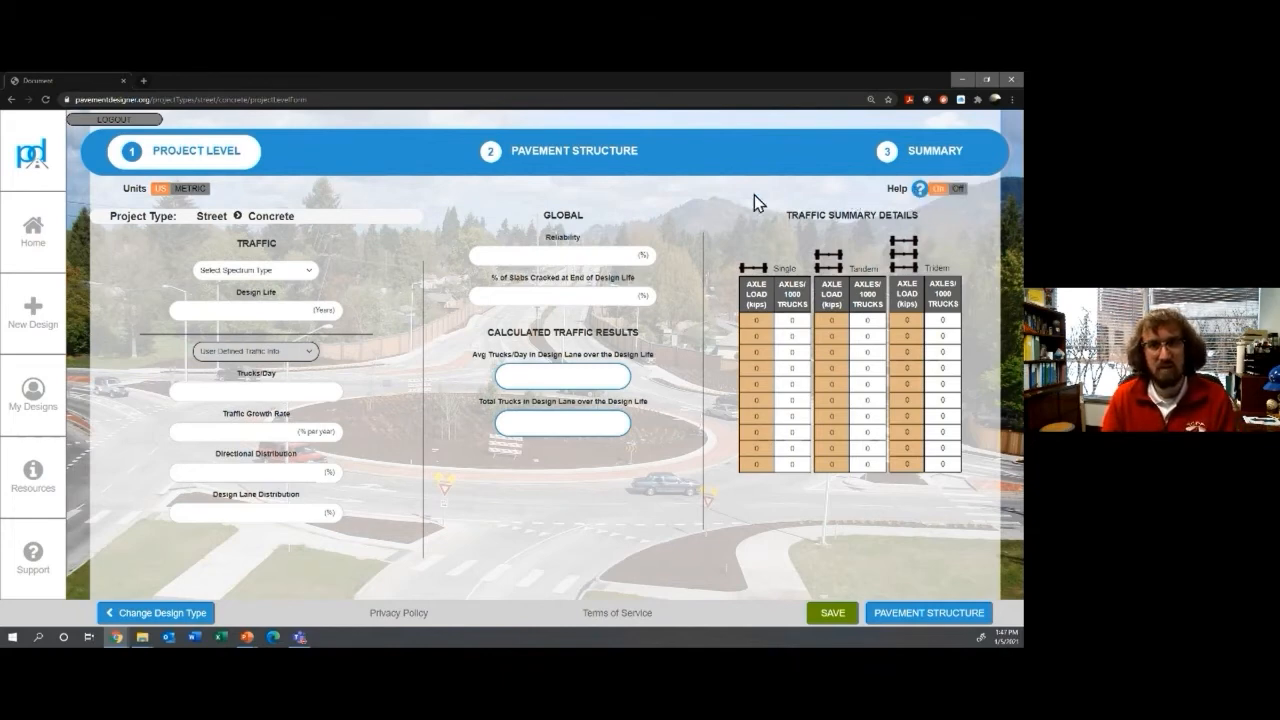
{"action": "left_click", "coordinate": [297, 283]}
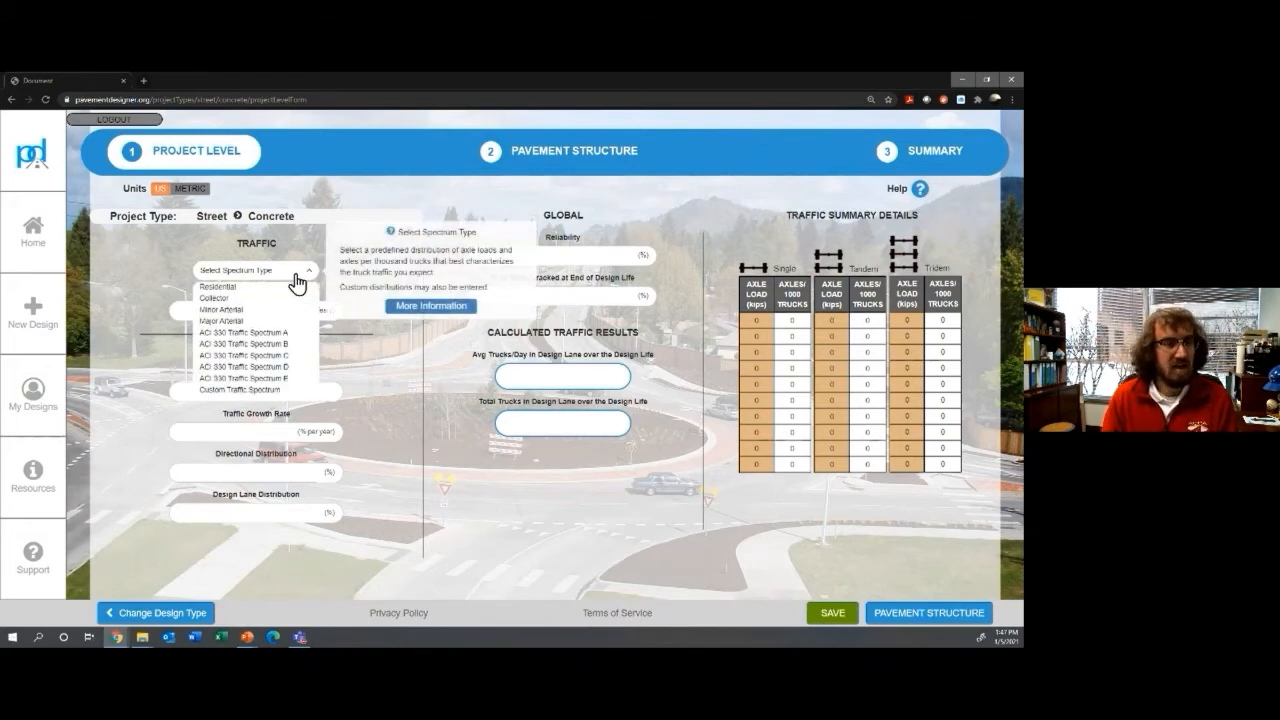
{"action": "left_click", "coordinate": [313, 277]}
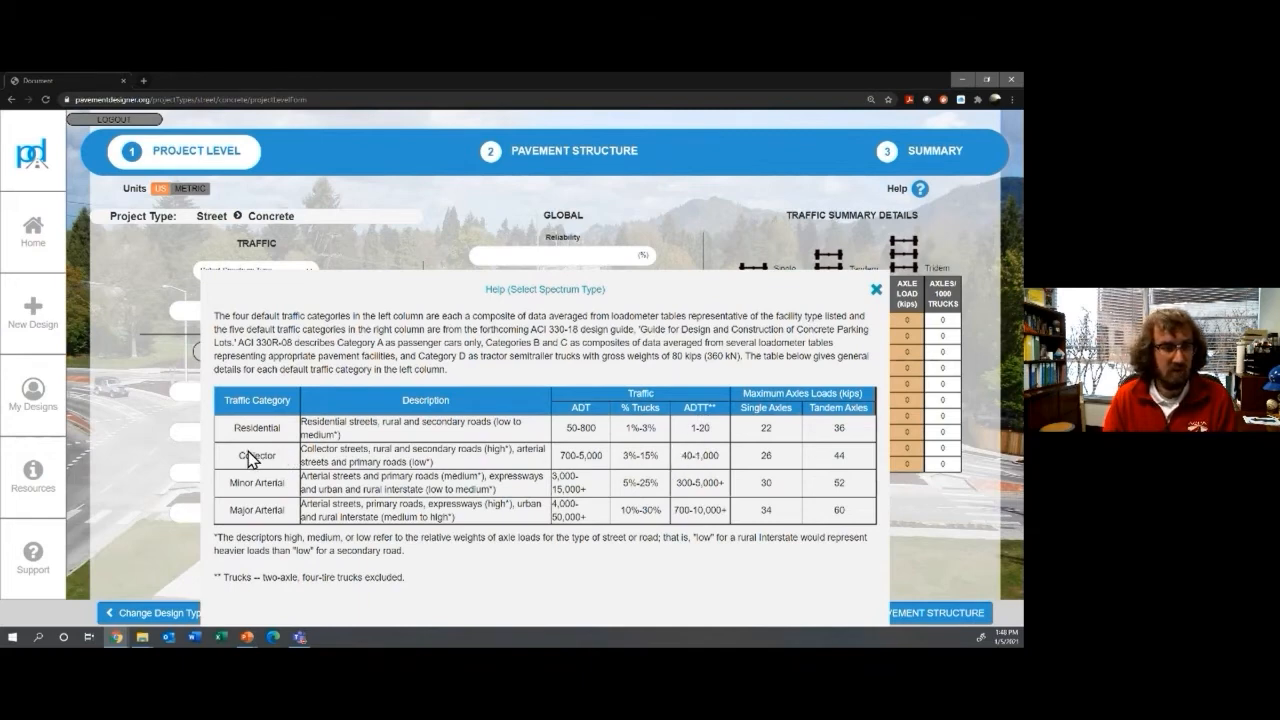
Step: Highlight Collector in the spectrum help table, close it, and select Collector as the spectrum
{"action": "left_click_drag", "start_coordinate": [250, 456], "coordinate": [290, 462]}
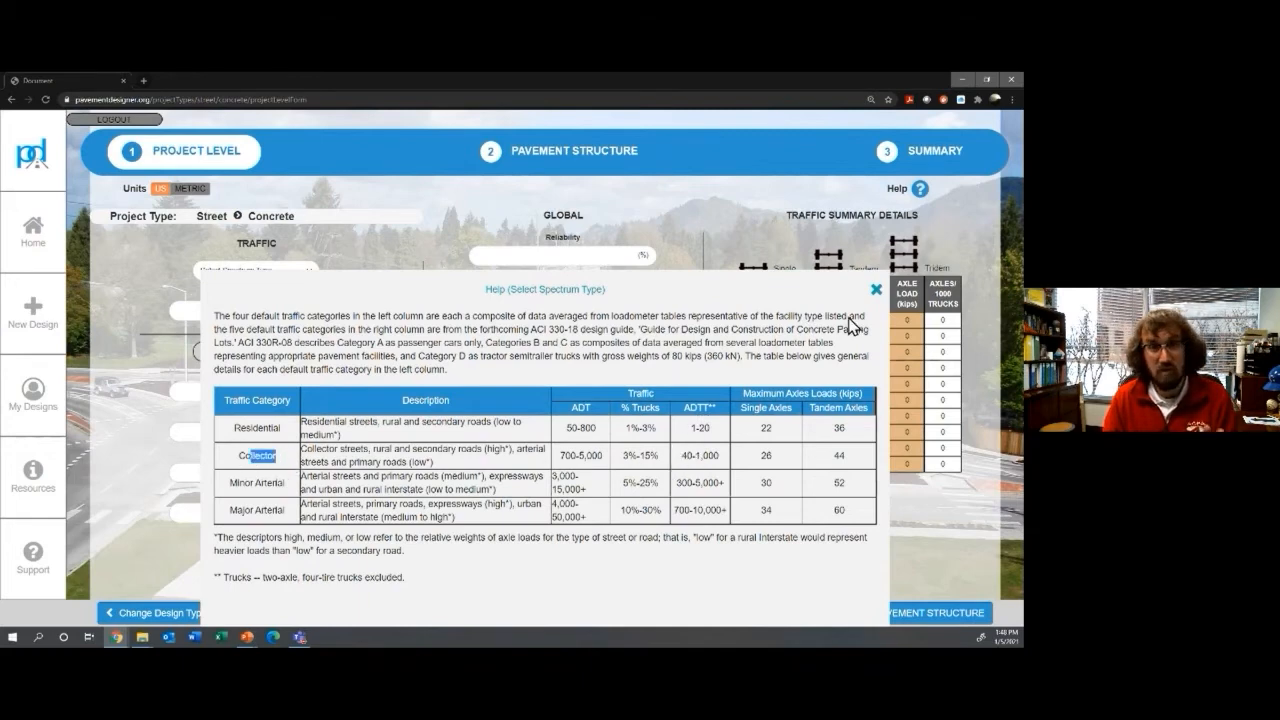
{"action": "left_click", "coordinate": [876, 292]}
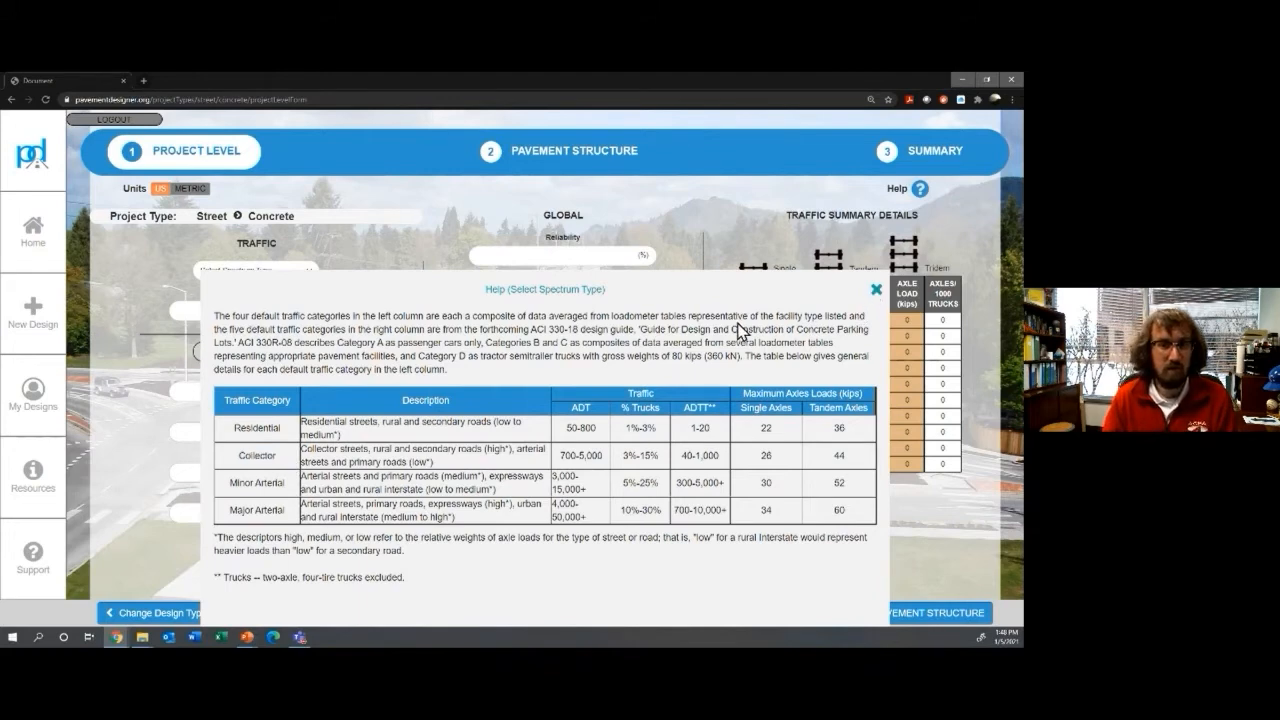
{"action": "left_click", "coordinate": [295, 274]}
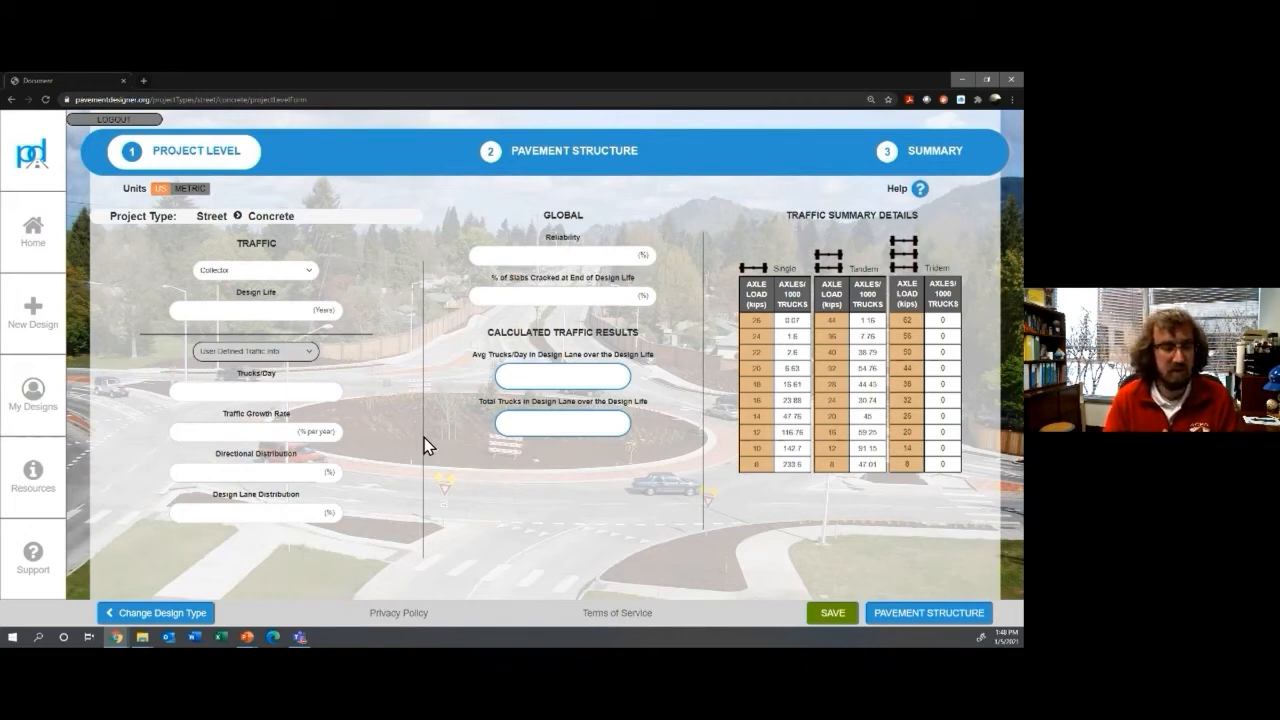
Step: Set a 30-year design life and 100 trucks per day
{"action": "left_click", "coordinate": [275, 312]}
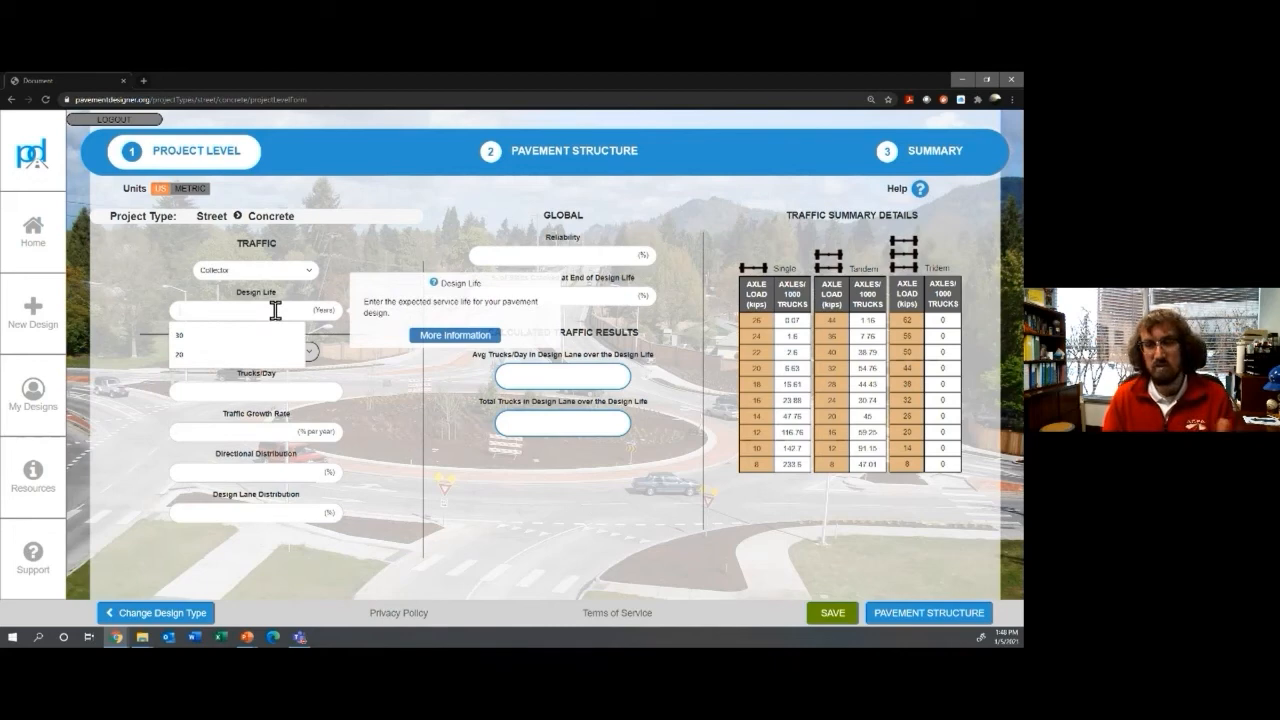
{"action": "left_click", "coordinate": [186, 337]}
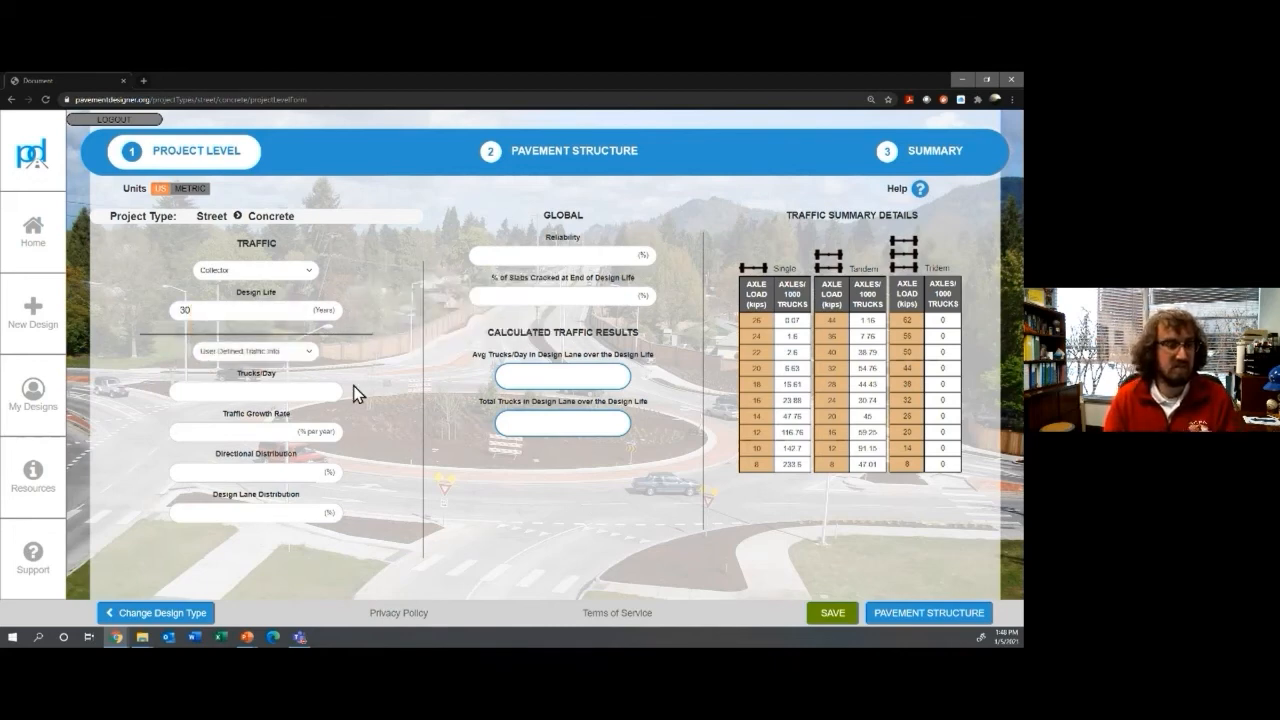
{"action": "left_click", "coordinate": [268, 392]}
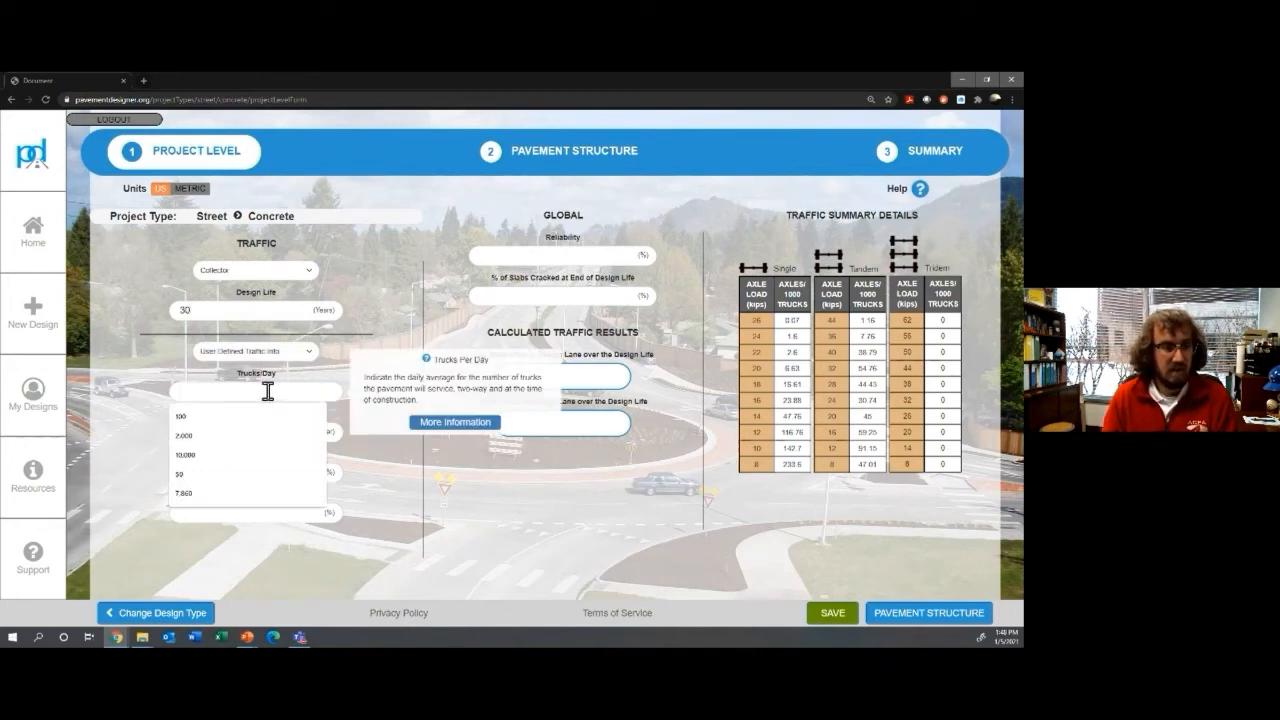
{"action": "type", "text": "100"}
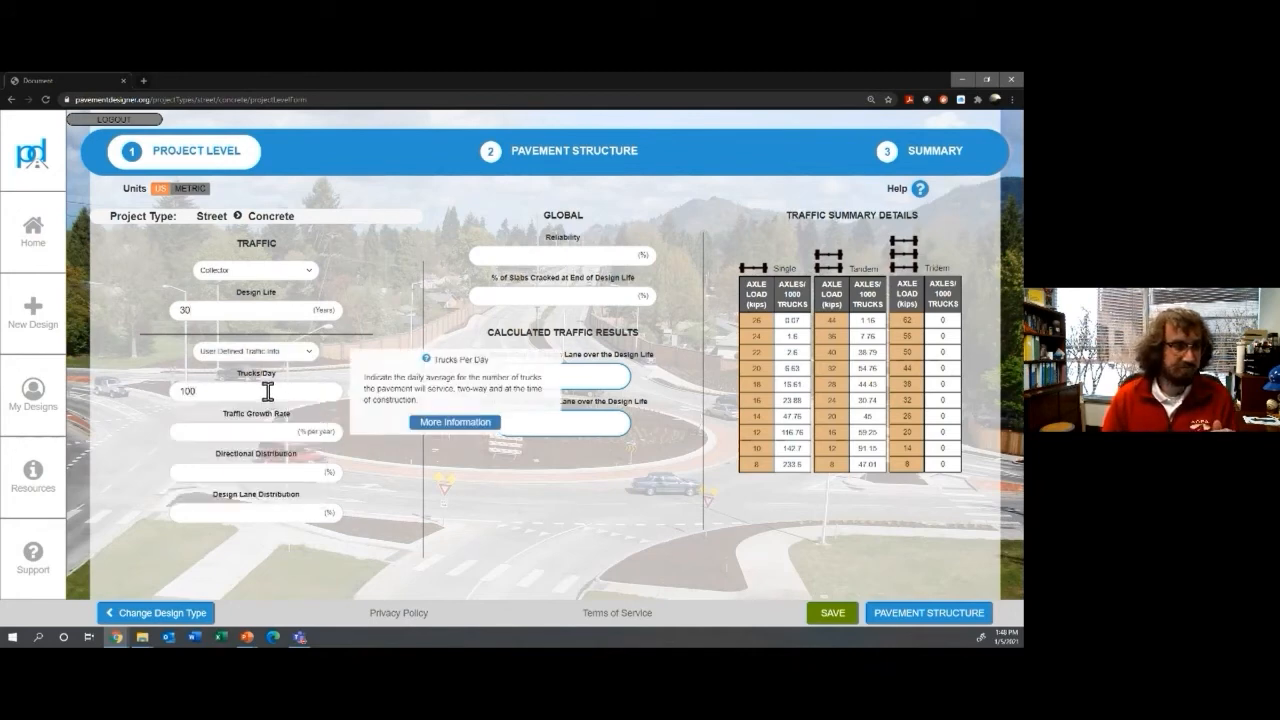
Step: Enter a 5% traffic growth rate and 100% directional distribution
{"action": "mouse_move", "coordinate": [173, 434]}
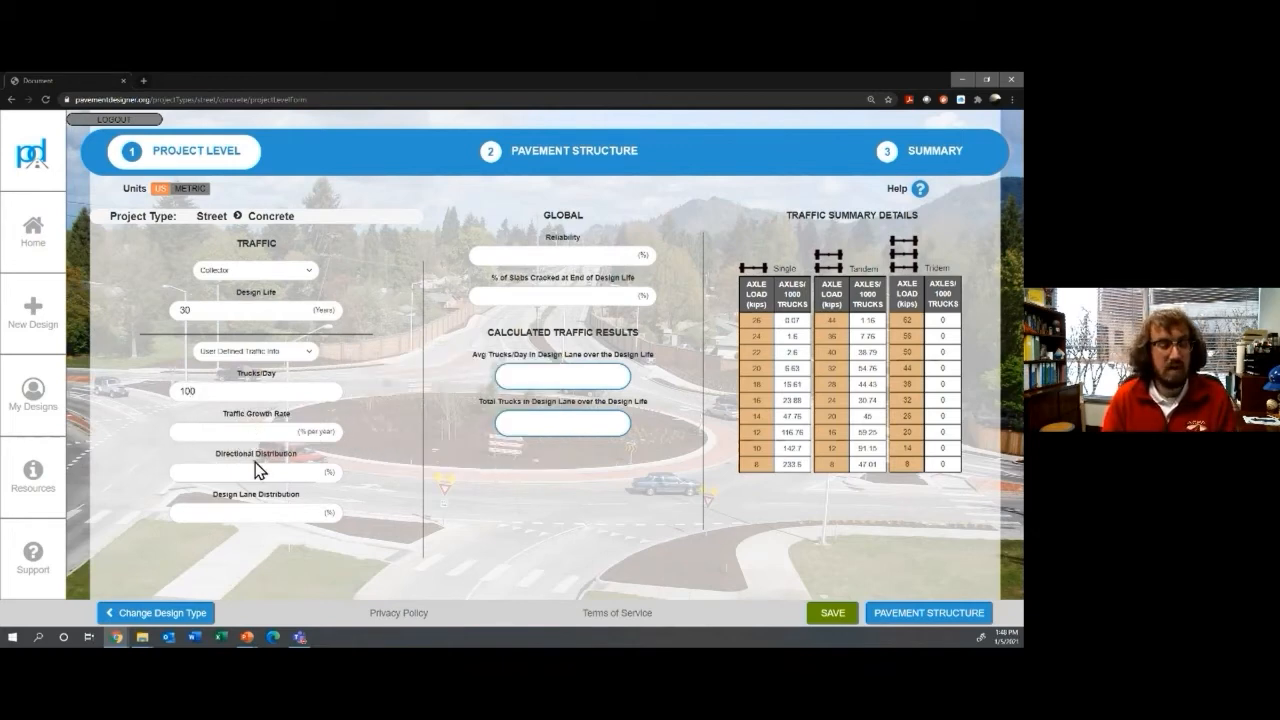
{"action": "mouse_move", "coordinate": [256, 507]}
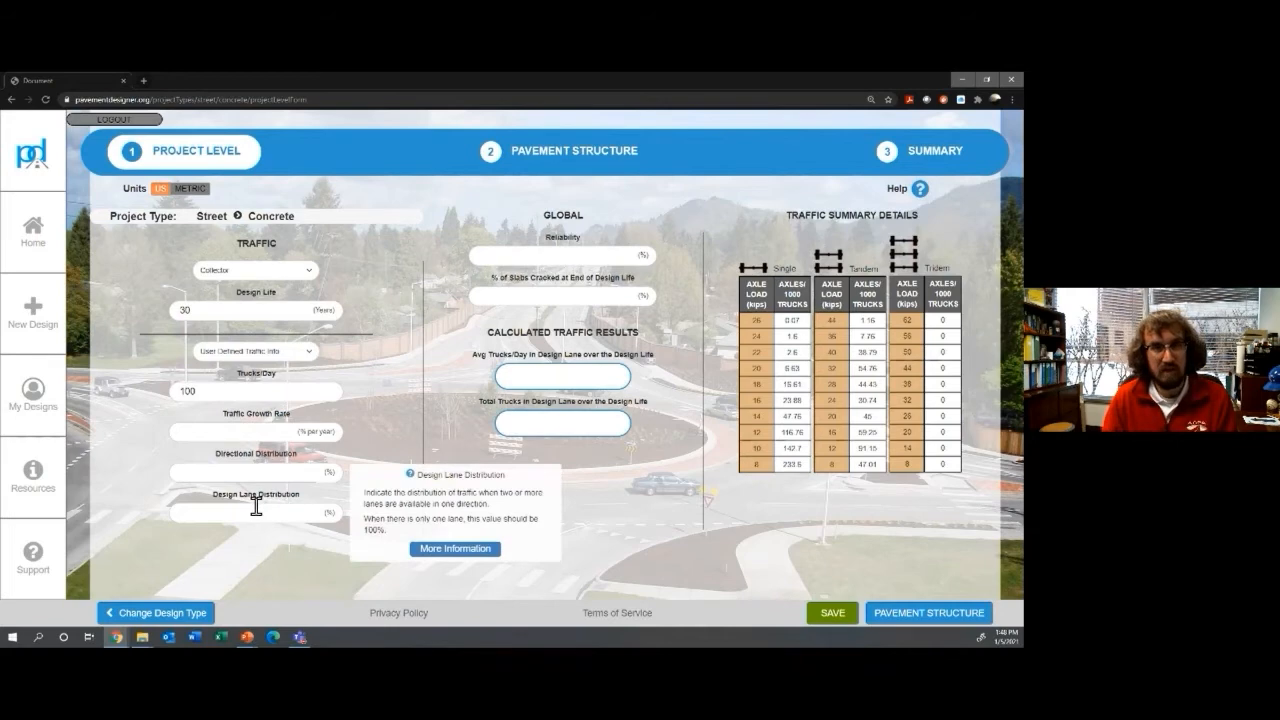
{"action": "left_click", "coordinate": [240, 433]}
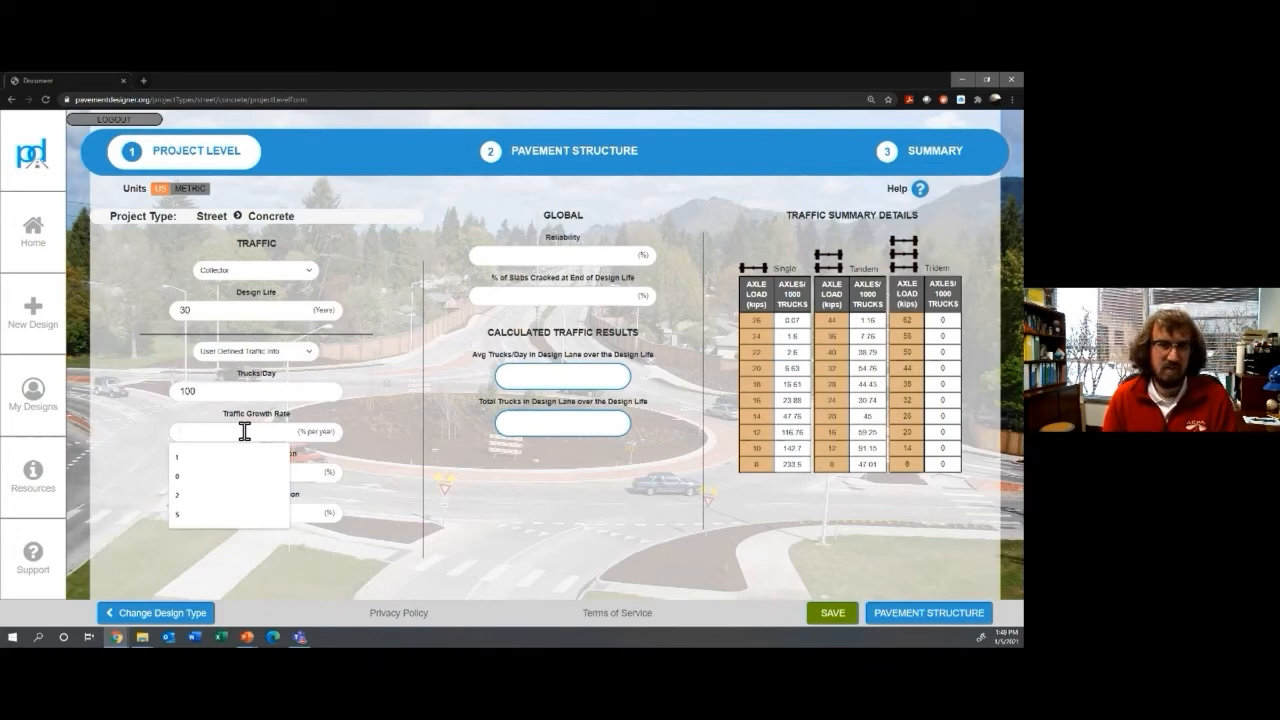
{"action": "type", "text": "5"}
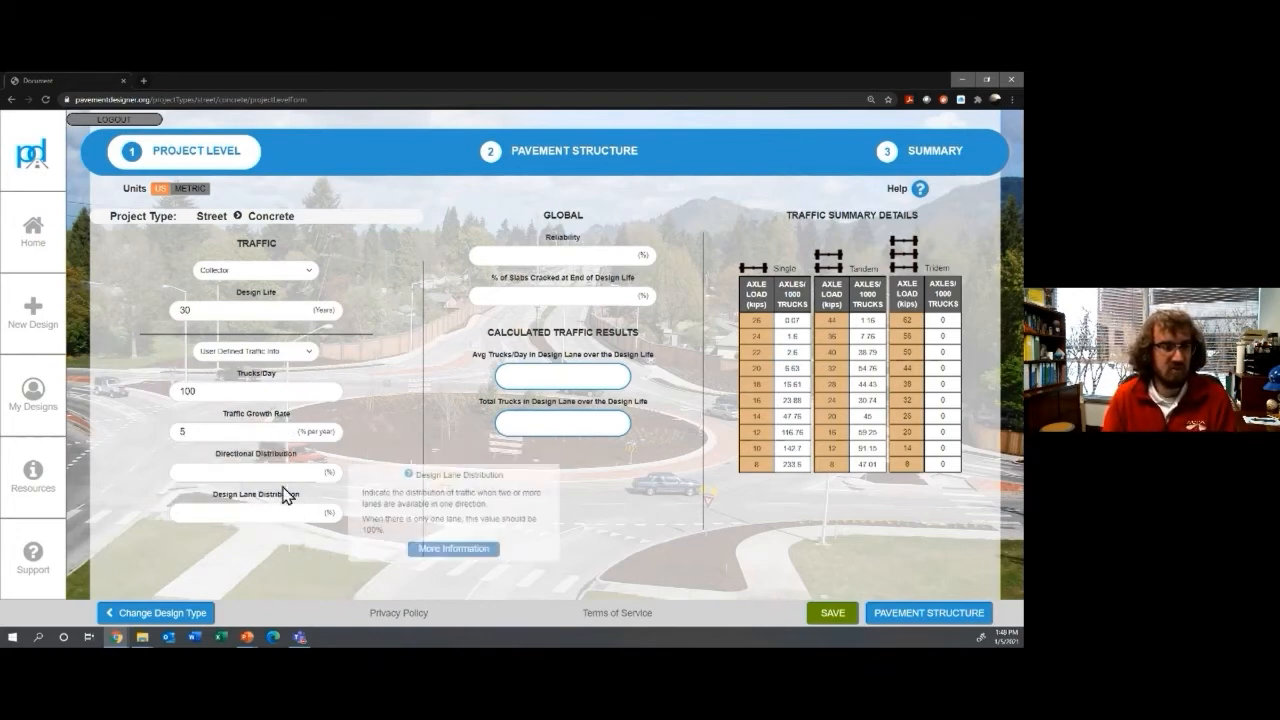
{"action": "mouse_move", "coordinate": [273, 475]}
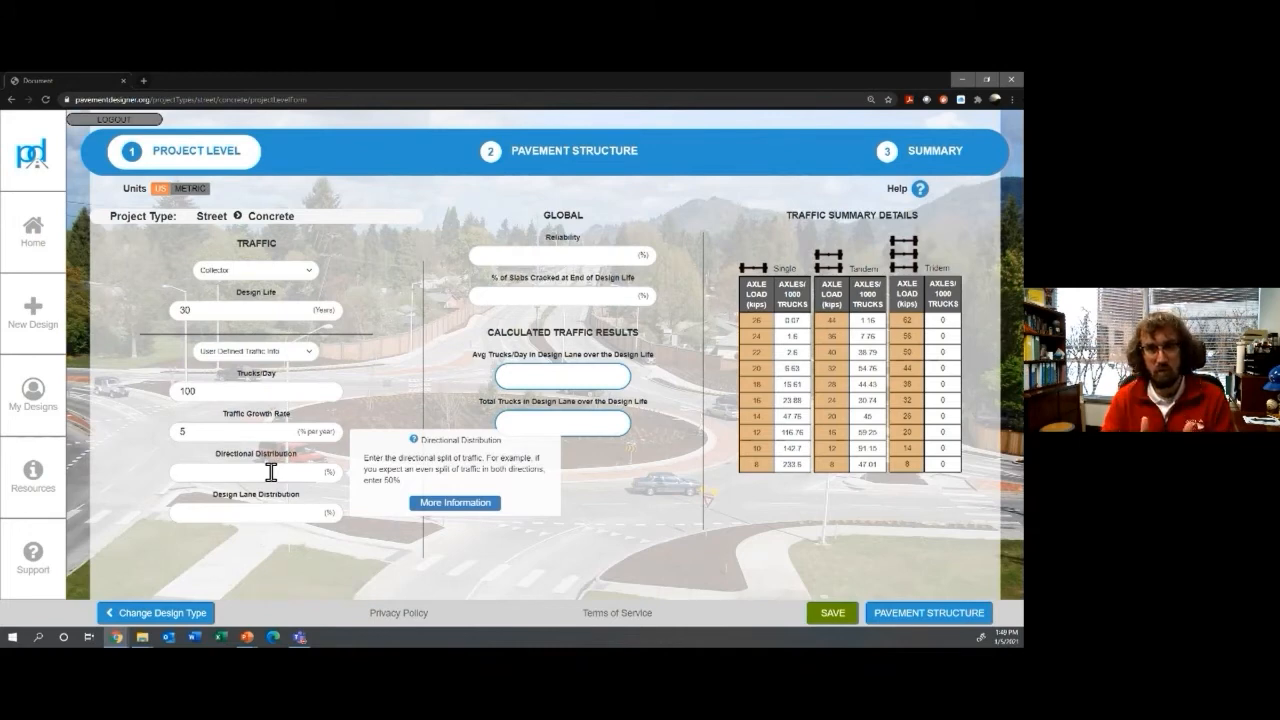
{"action": "left_click", "coordinate": [271, 472]}
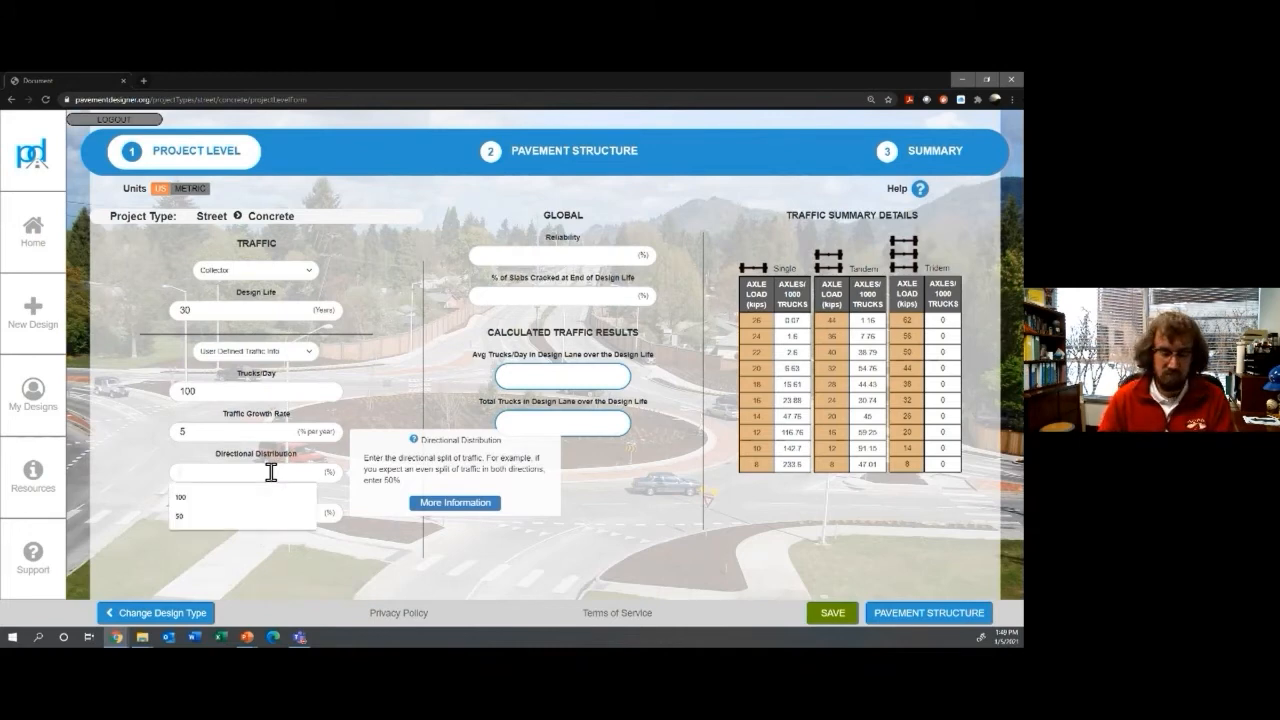
{"action": "type", "text": "100"}
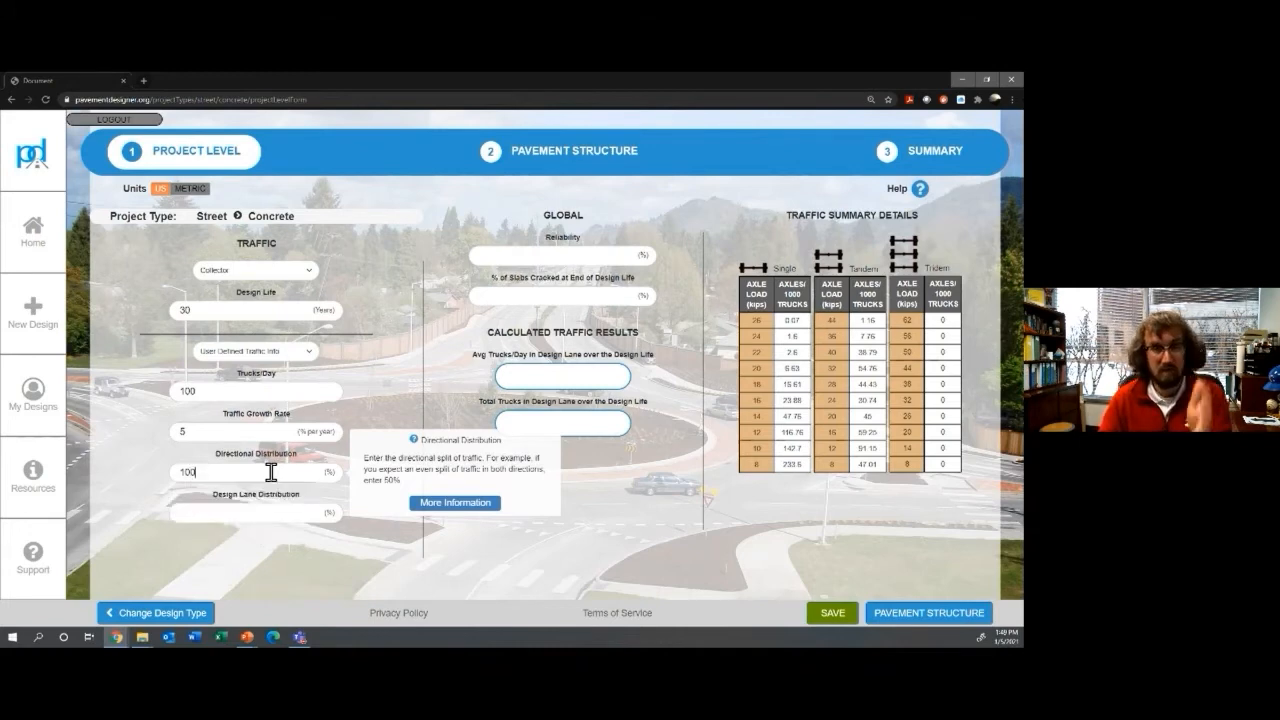
{"action": "left_click", "coordinate": [261, 507]}
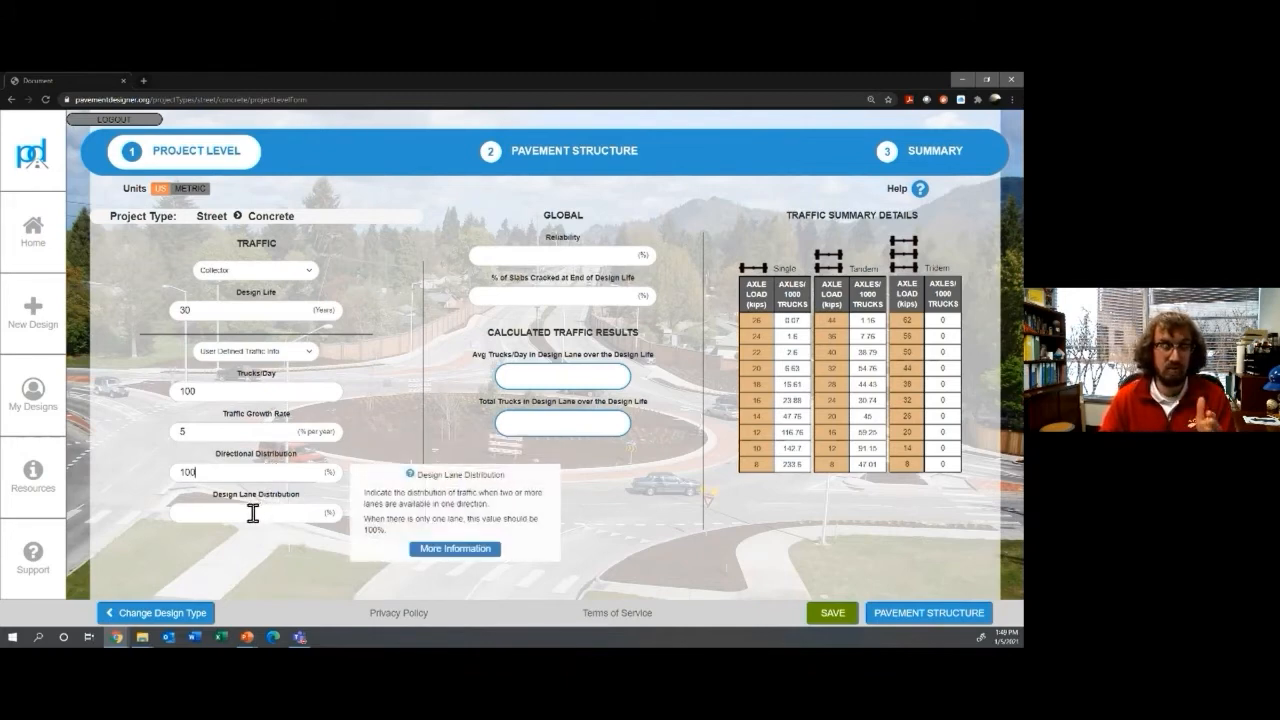
{"action": "left_click", "coordinate": [253, 513]}
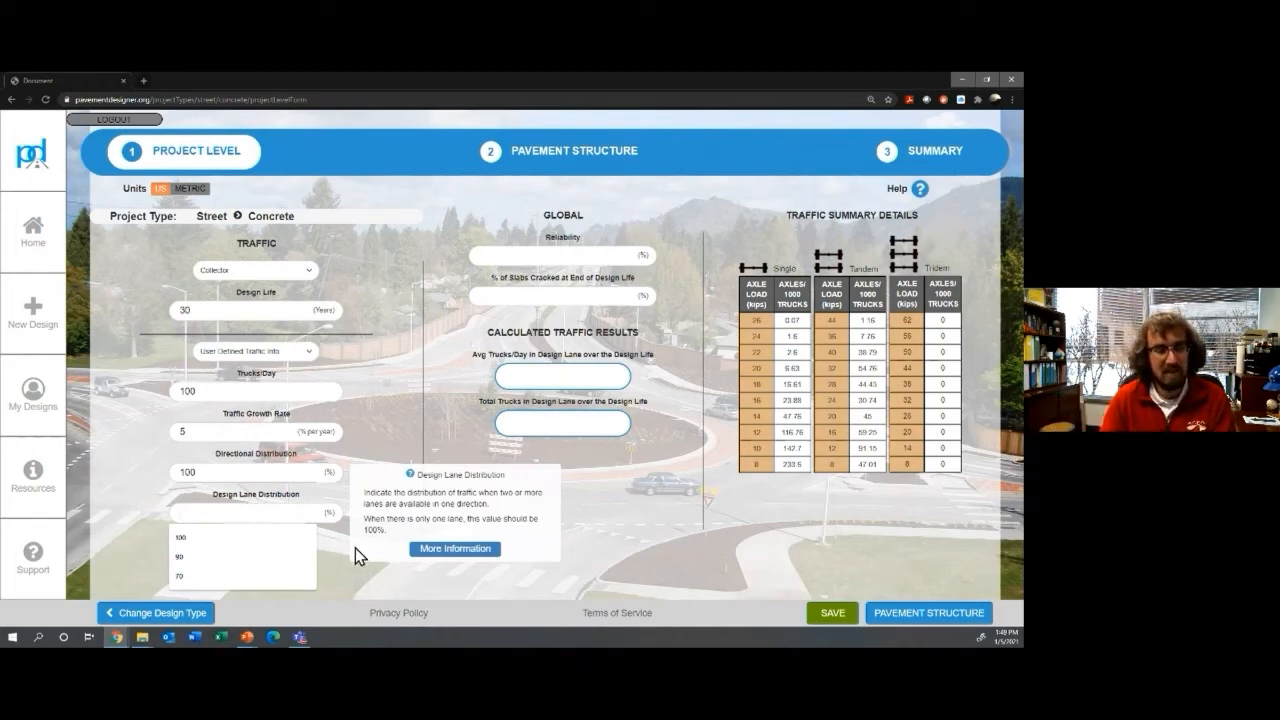
Step: Review the recommended lane distribution table, then enter 90% design lane distribution
{"action": "left_click", "coordinate": [424, 551]}
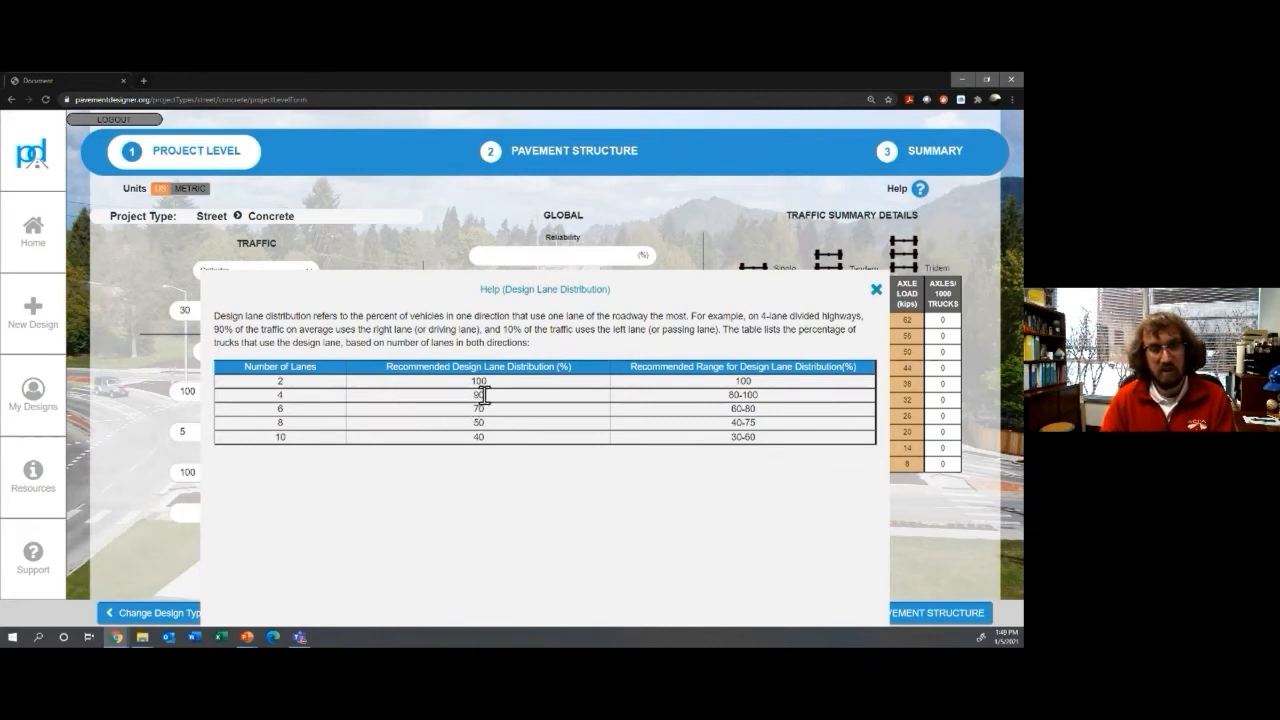
{"action": "mouse_move", "coordinate": [1257, 698]}
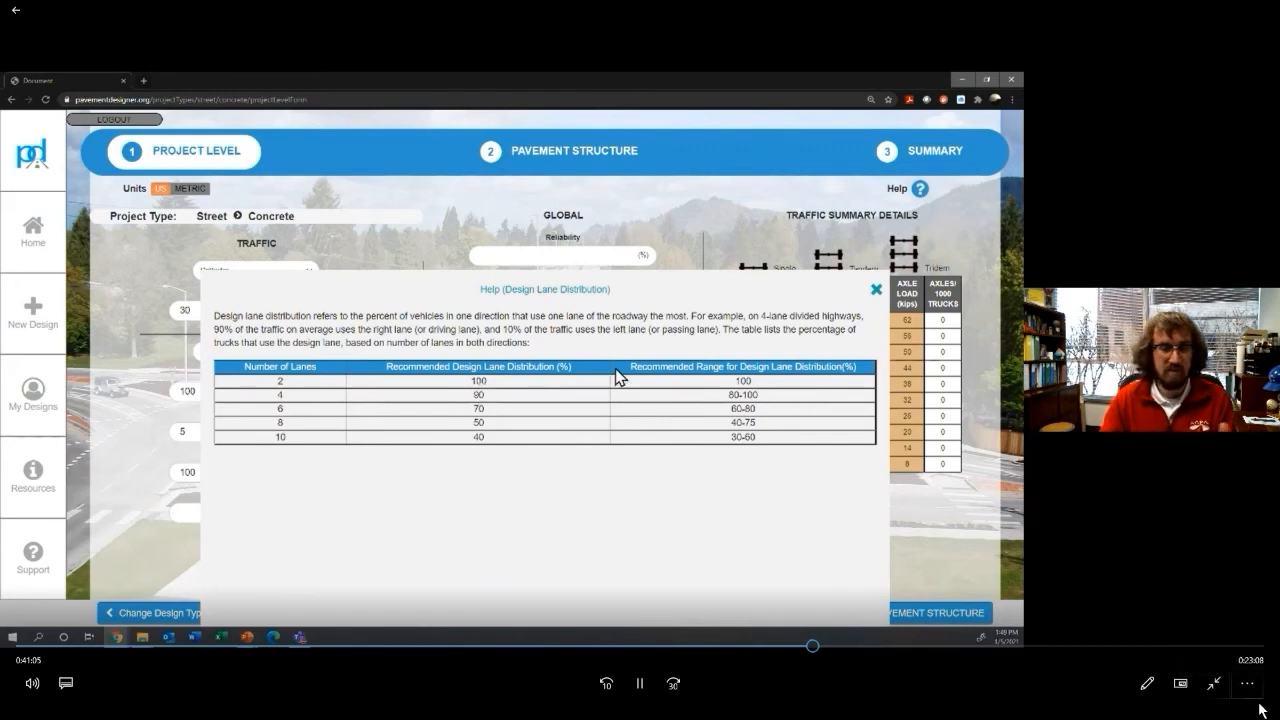
{"action": "left_click", "coordinate": [877, 292]}
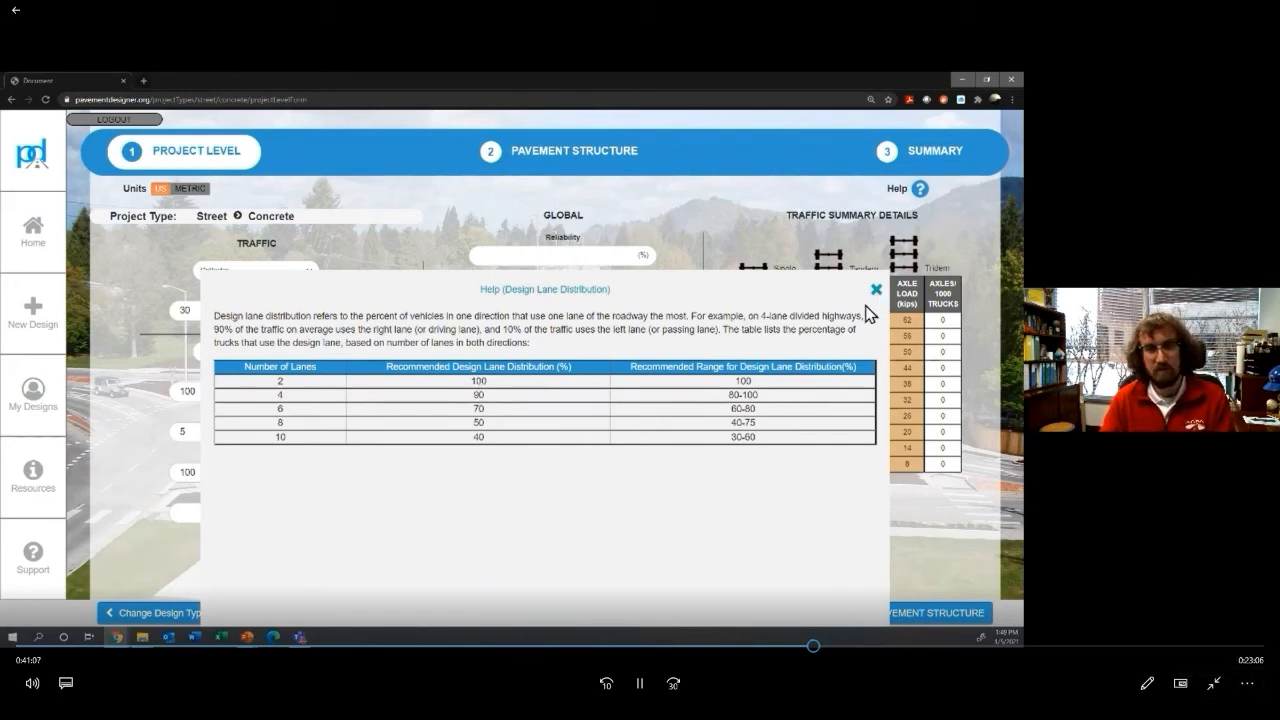
{"action": "left_click", "coordinate": [221, 513]}
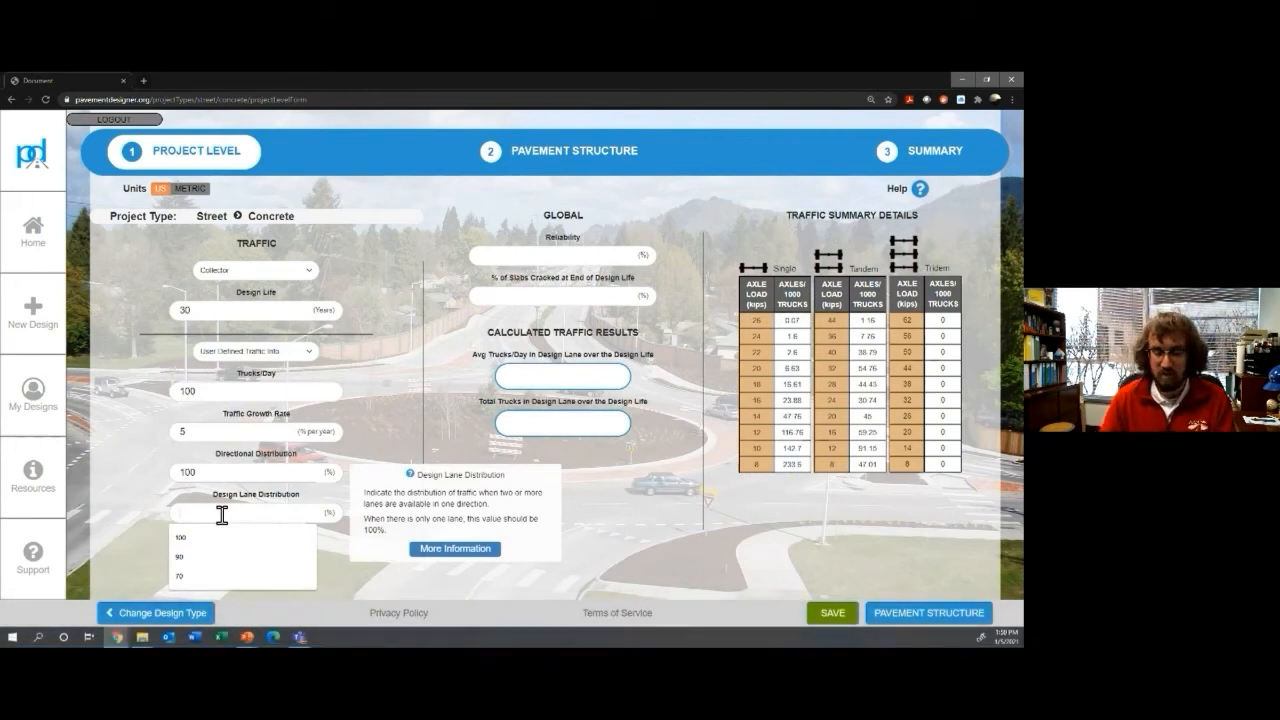
{"action": "type", "text": "90"}
{"action": "mouse_move", "coordinate": [398, 436]}
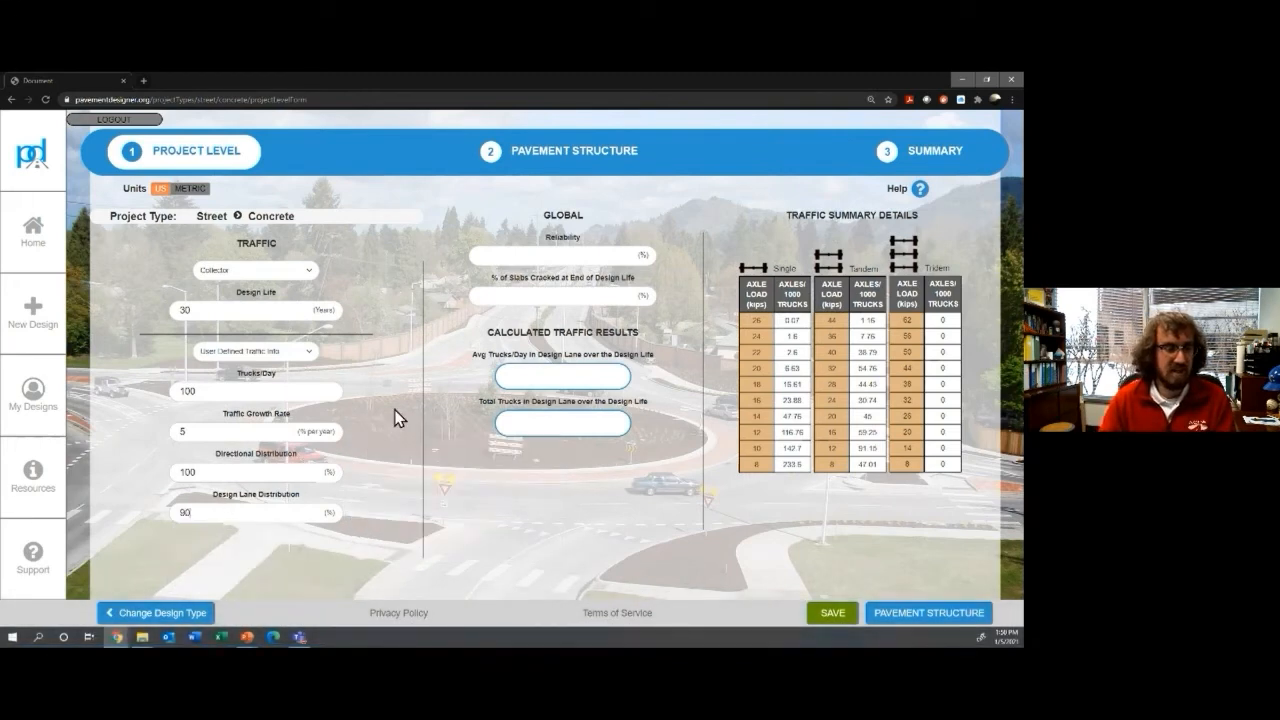
{"action": "left_click", "coordinate": [390, 395]}
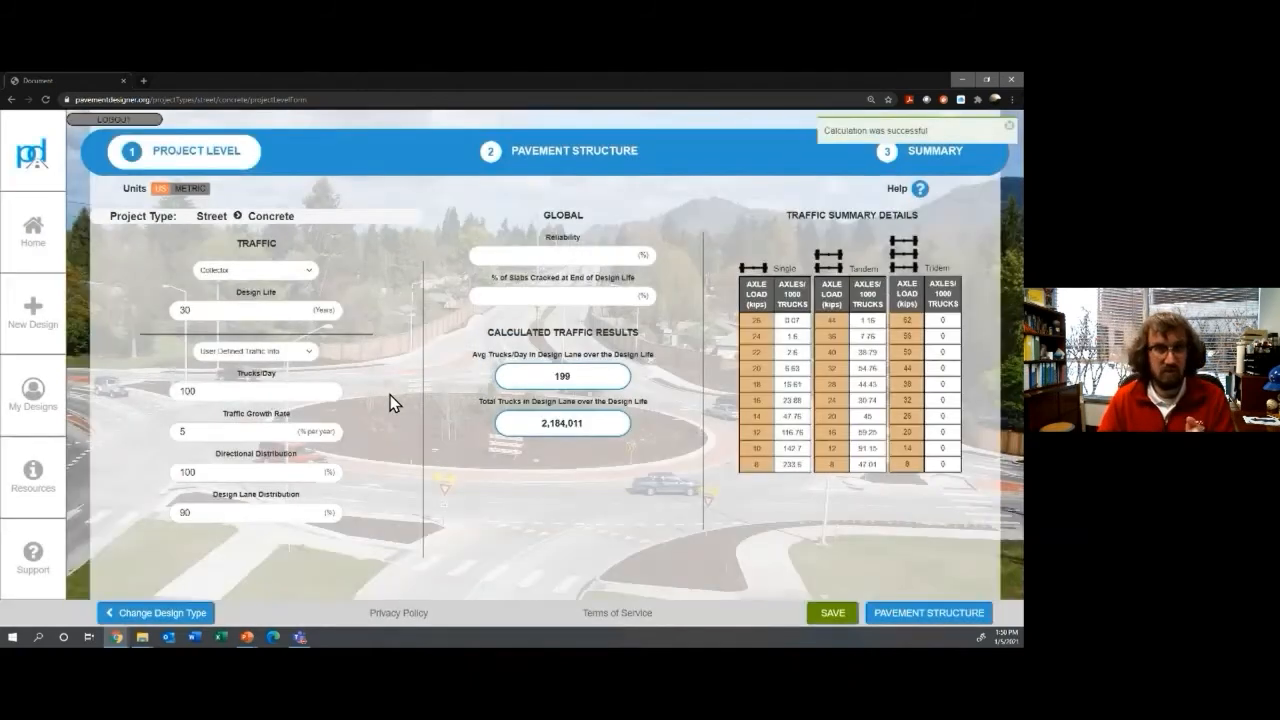
Step: Review the reliability help, marking the recommended range for collectors
{"action": "mouse_move", "coordinate": [528, 257]}
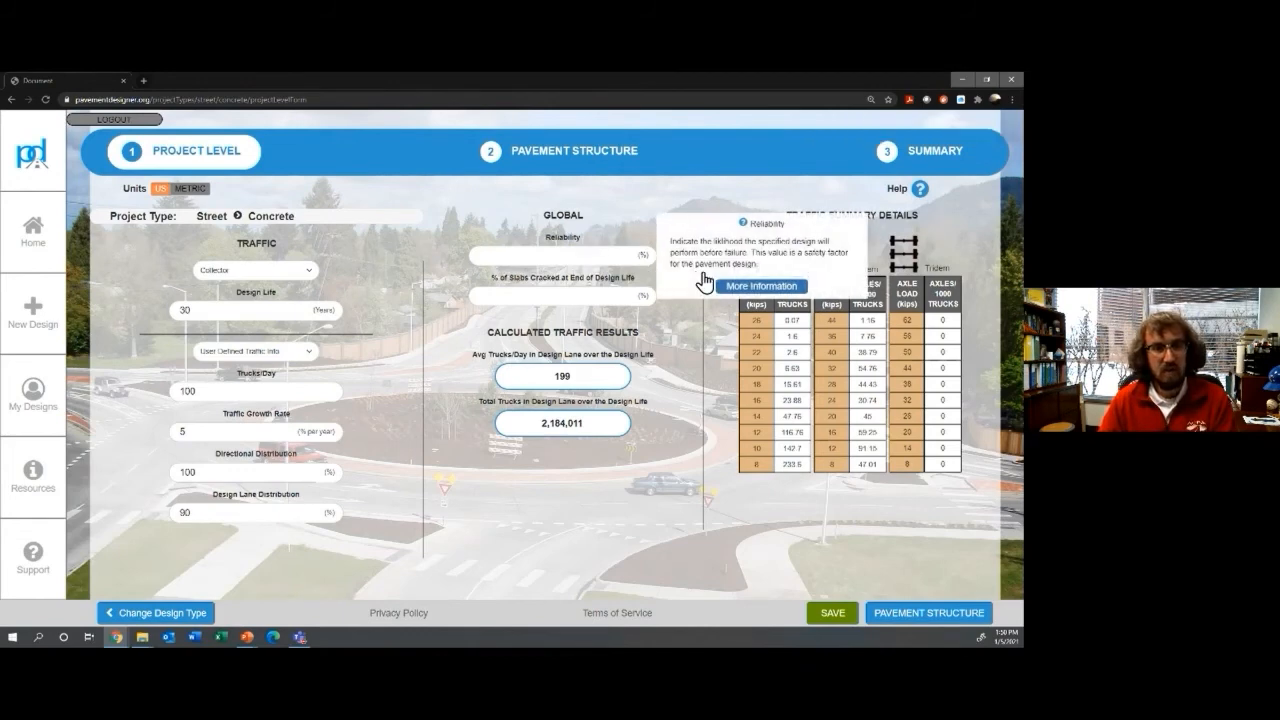
{"action": "mouse_move", "coordinate": [646, 253]}
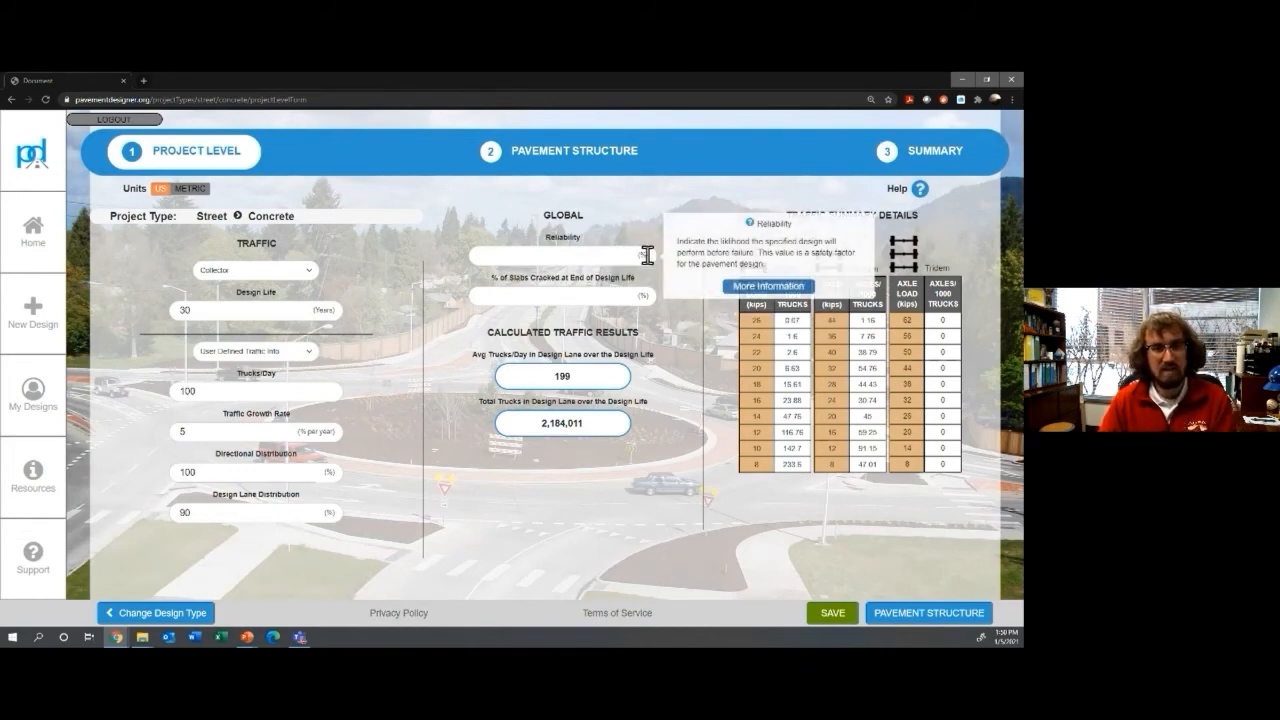
{"action": "left_click", "coordinate": [745, 290]}
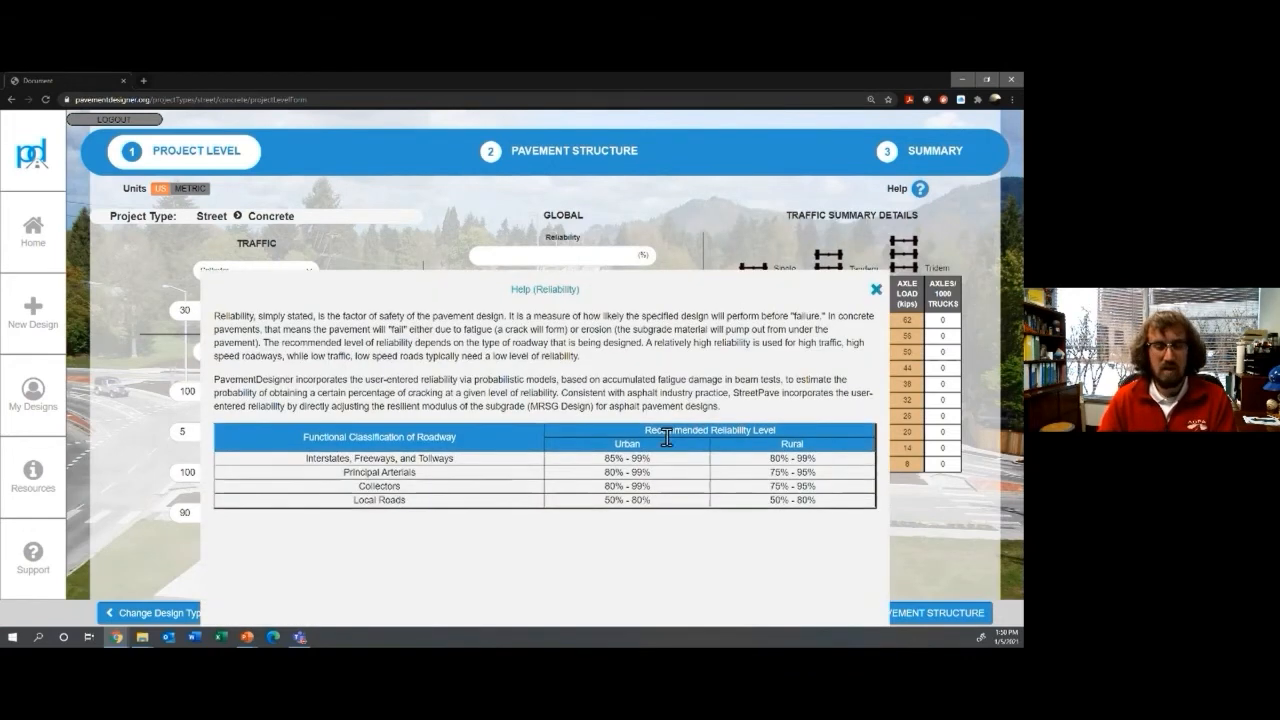
{"action": "left_click_drag", "start_coordinate": [610, 487], "coordinate": [815, 487]}
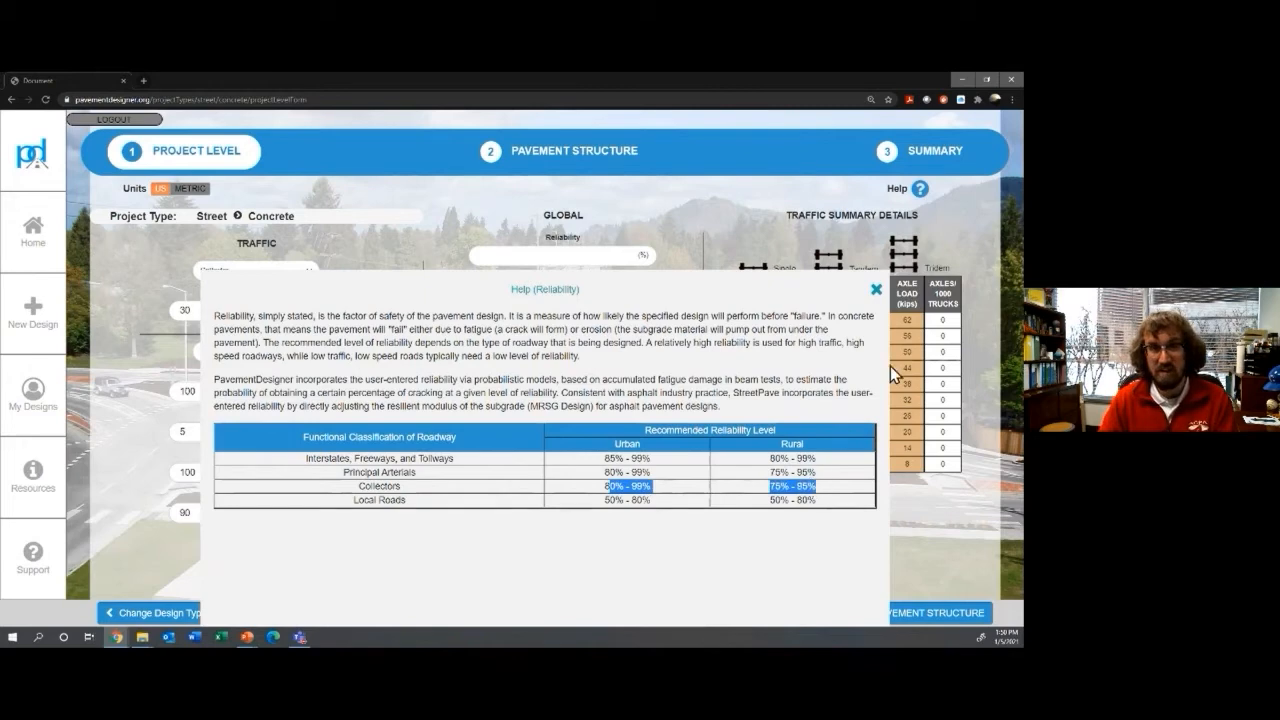
{"action": "left_click", "coordinate": [875, 291]}
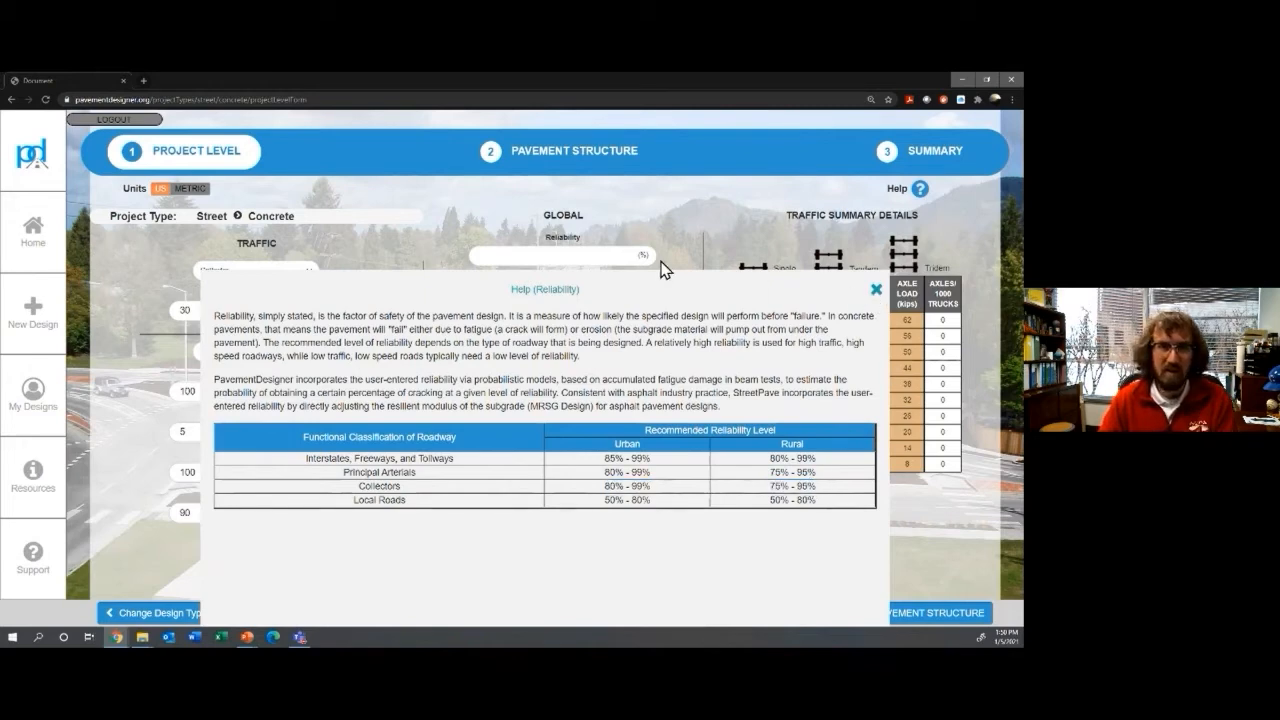
Step: Enter 85% reliability and 15% slabs cracked, then point out the calculated traffic results
{"action": "left_click", "coordinate": [591, 257]}
{"action": "type", "text": "85"}
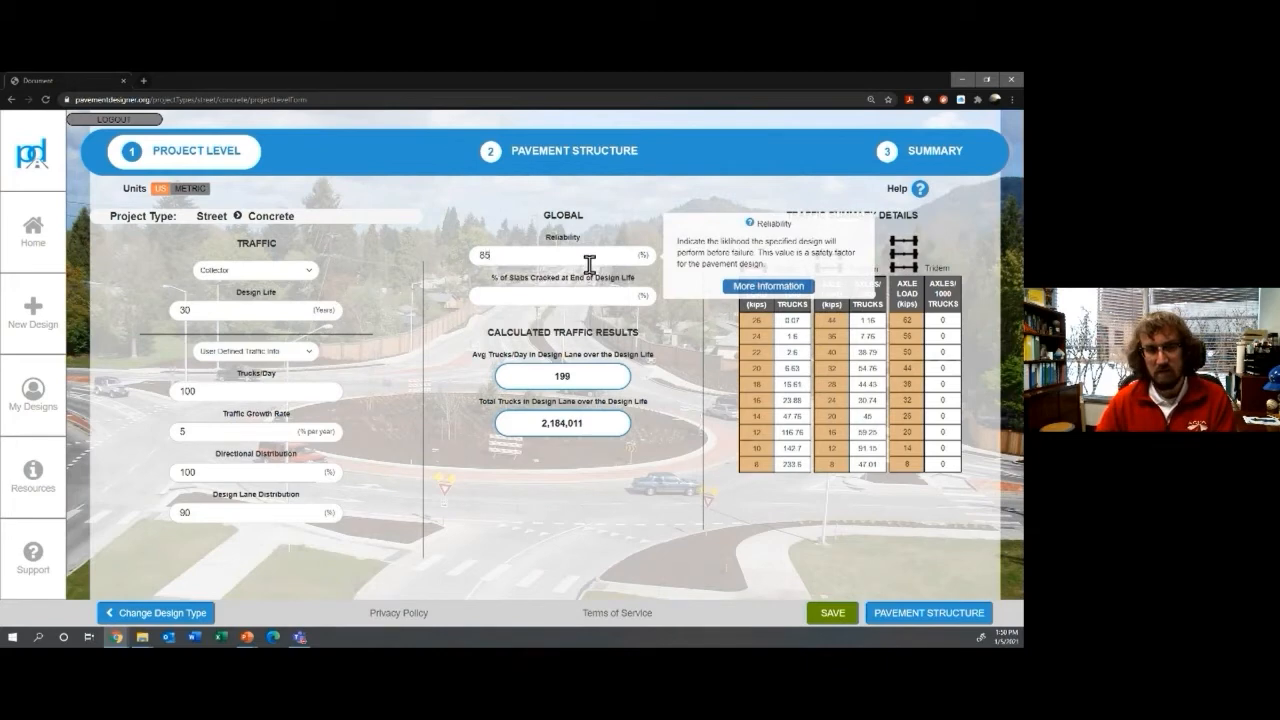
{"action": "left_click", "coordinate": [578, 296]}
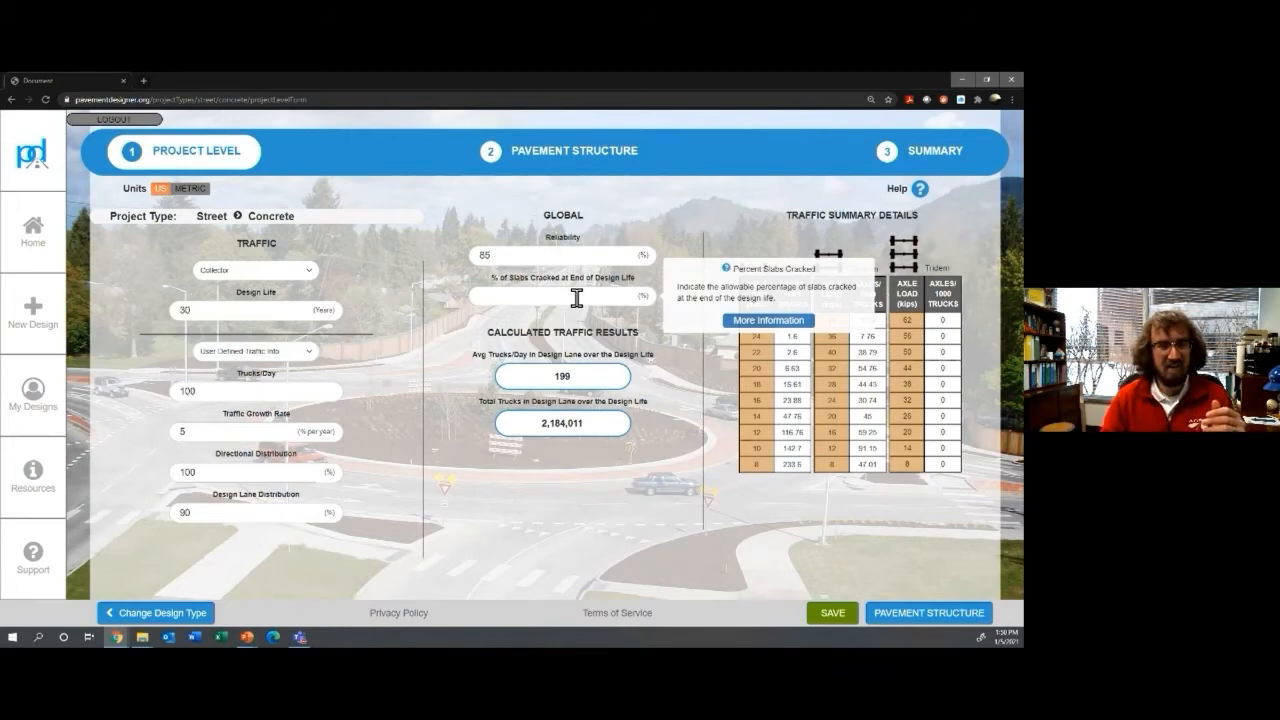
{"action": "left_click", "coordinate": [577, 298]}
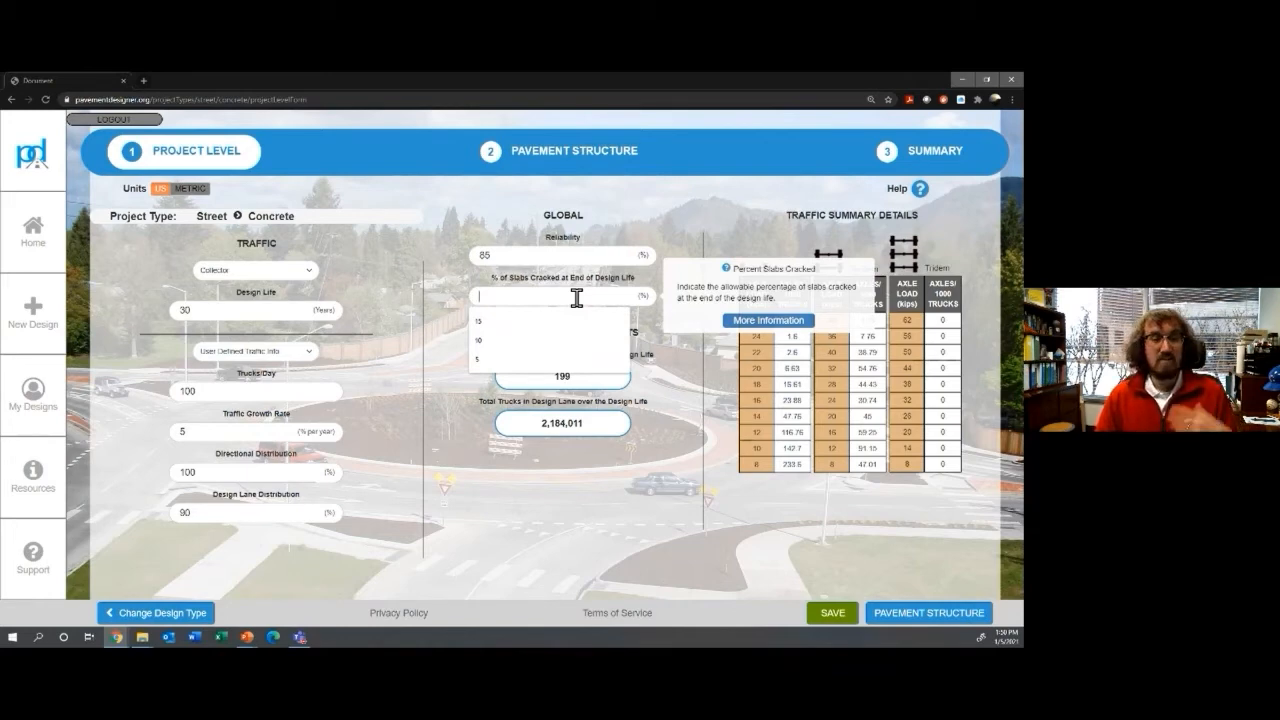
{"action": "type", "text": "15"}
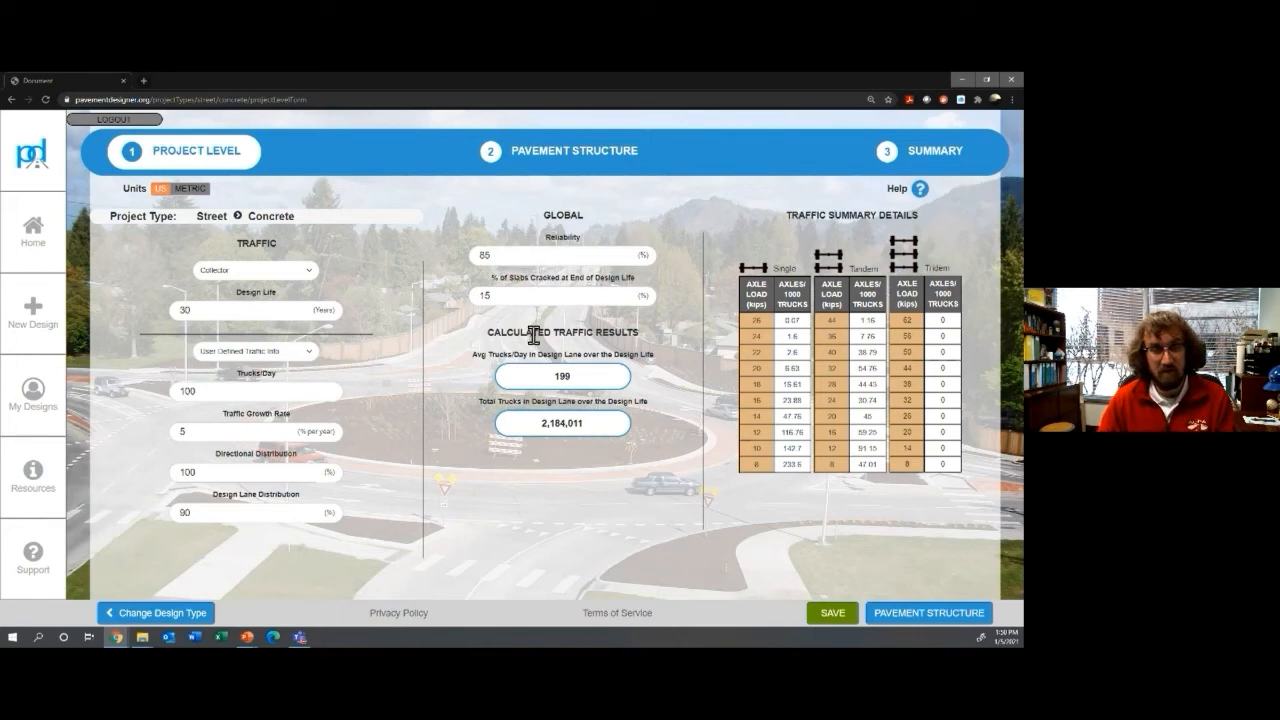
{"action": "left_click_drag", "start_coordinate": [520, 336], "coordinate": [622, 347]}
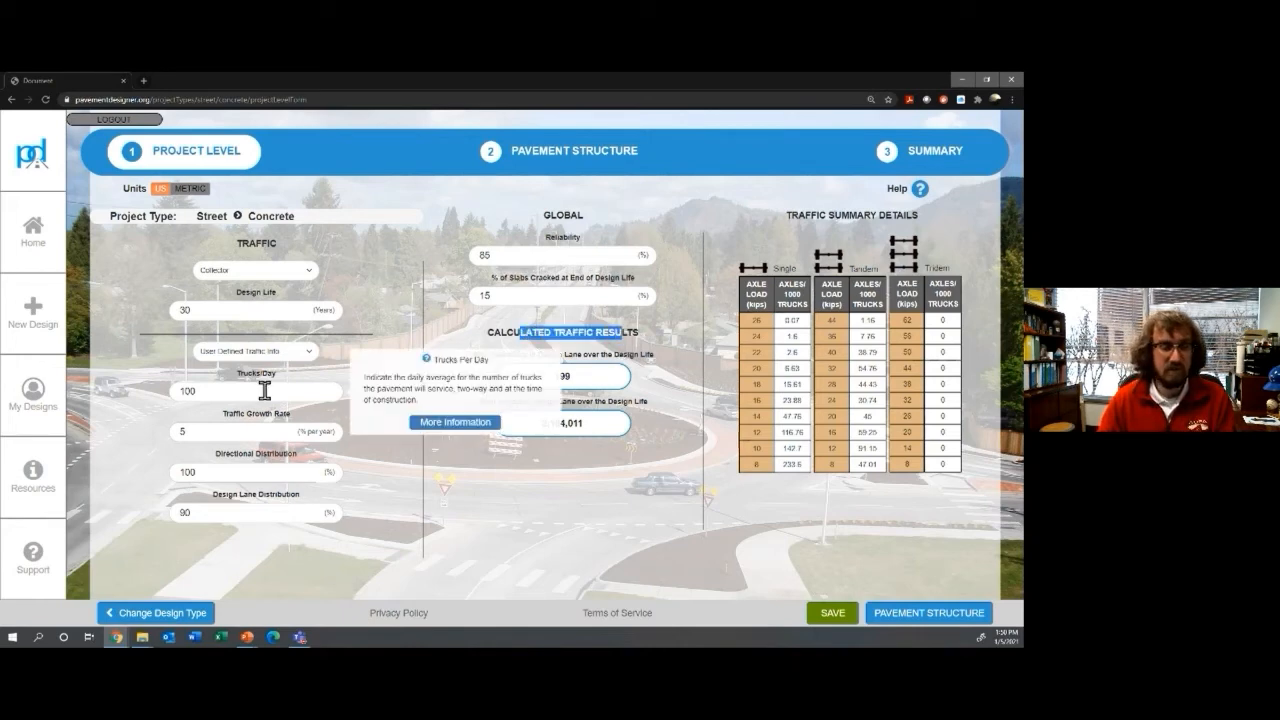
{"action": "mouse_move", "coordinate": [262, 428]}
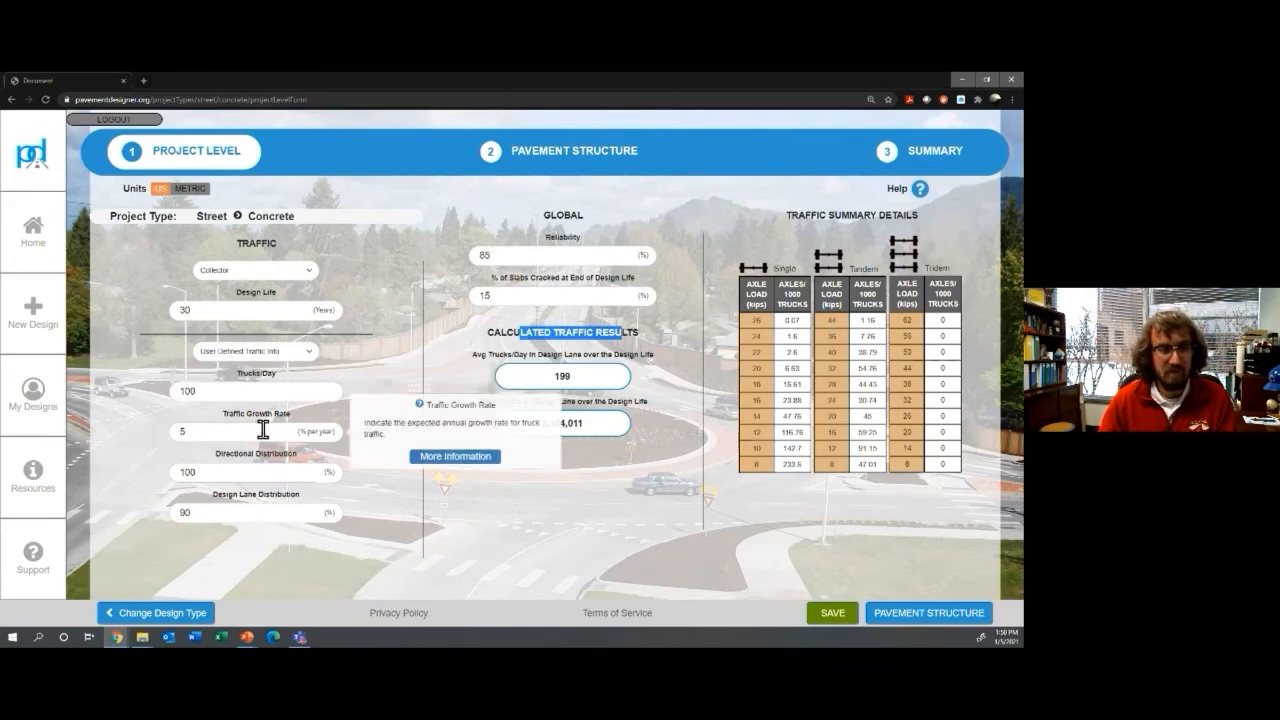
{"action": "mouse_move", "coordinate": [250, 472]}
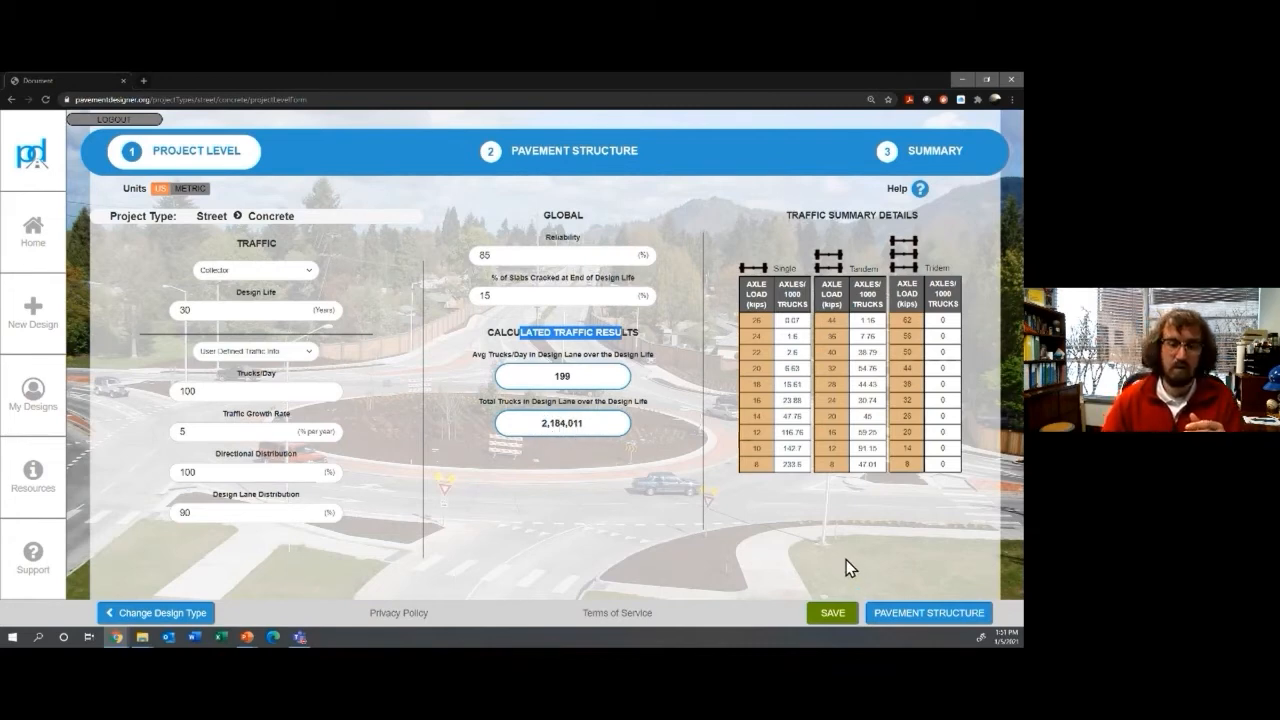
{"action": "left_click", "coordinate": [911, 617]}
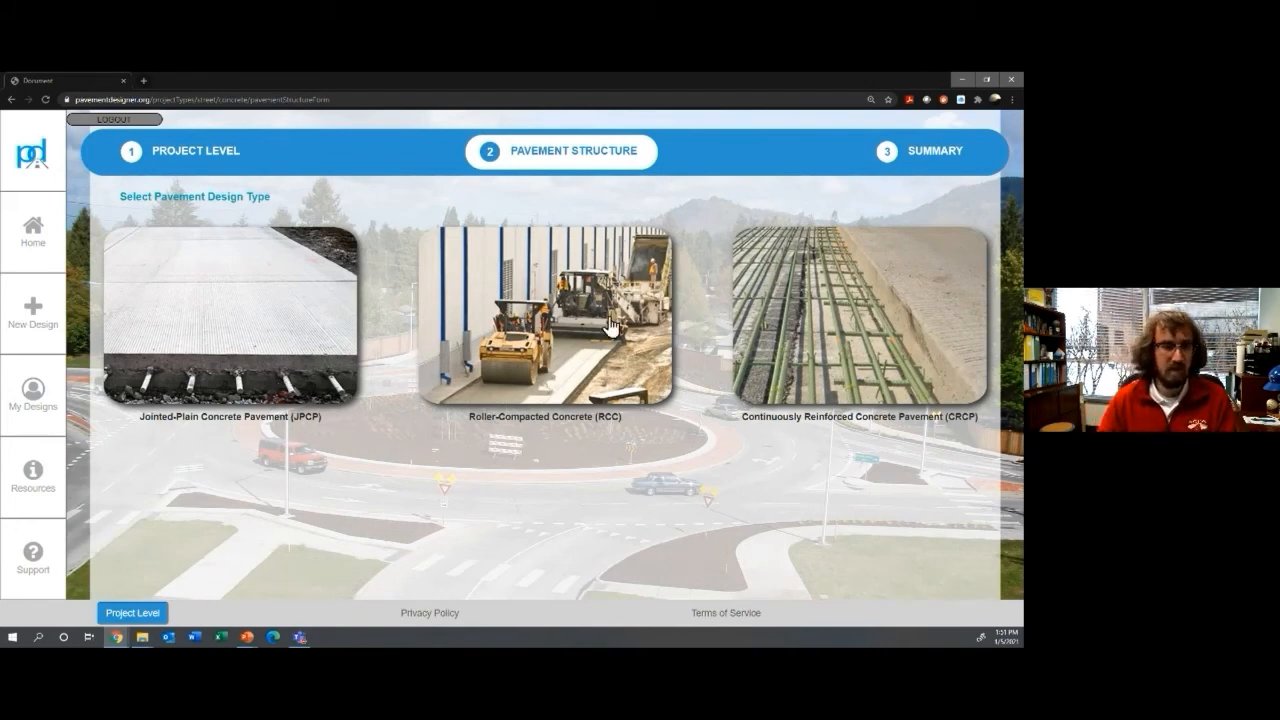
Step: Choose Jointed-Plain Concrete Pavement (JPCP) on the Pavement Structure page
{"action": "left_click", "coordinate": [305, 346]}
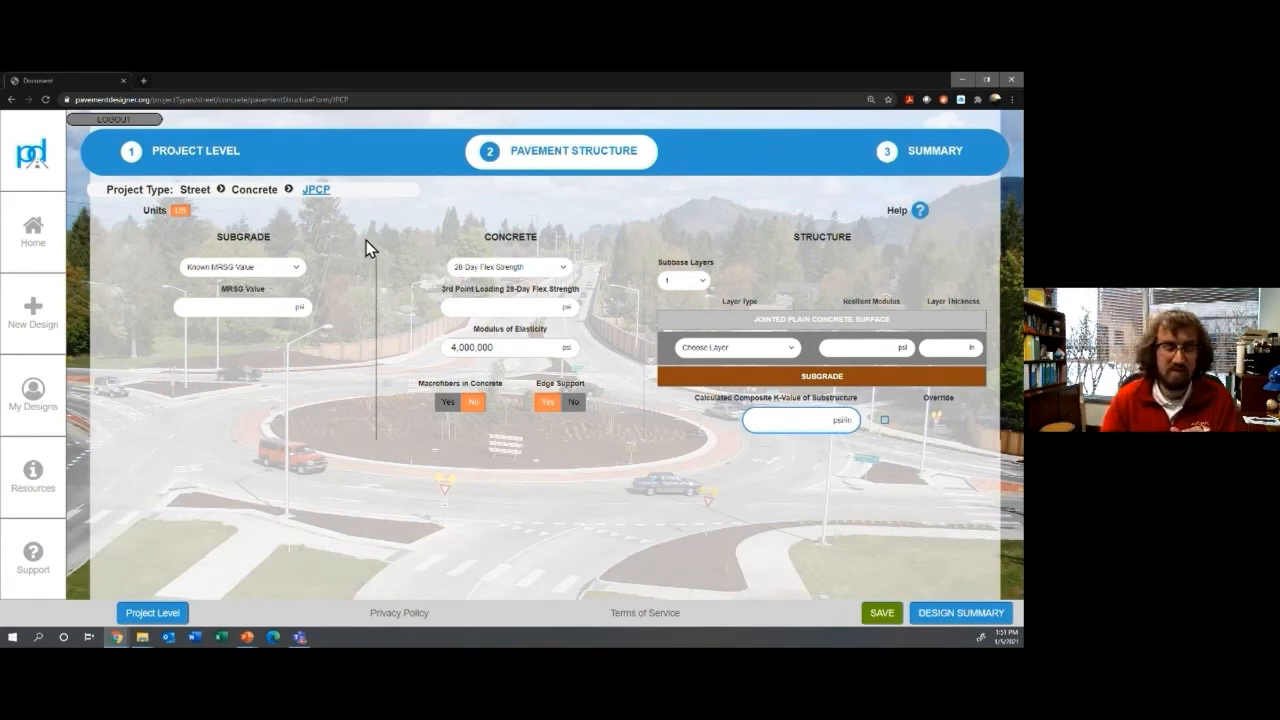
Step: Check the soil resilient modulus table, then enter an MRSG value of 5,000 psi
{"action": "left_click", "coordinate": [276, 308]}
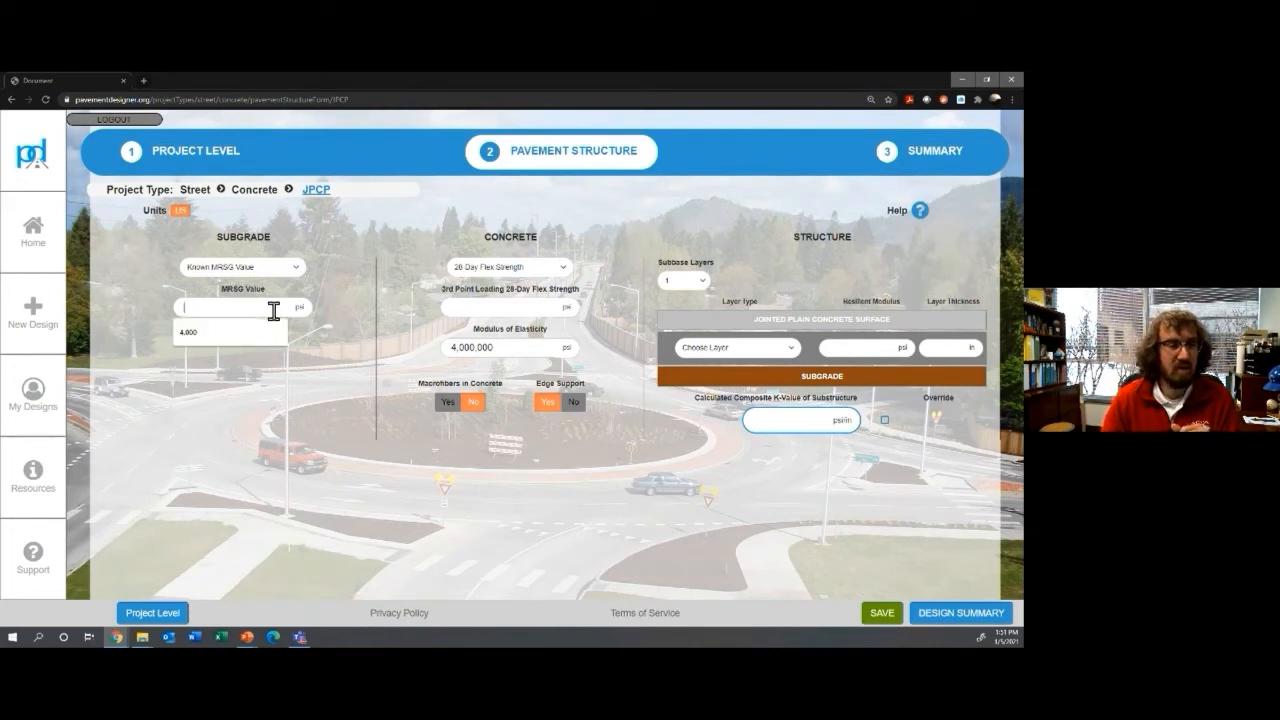
{"action": "left_click", "coordinate": [928, 212]}
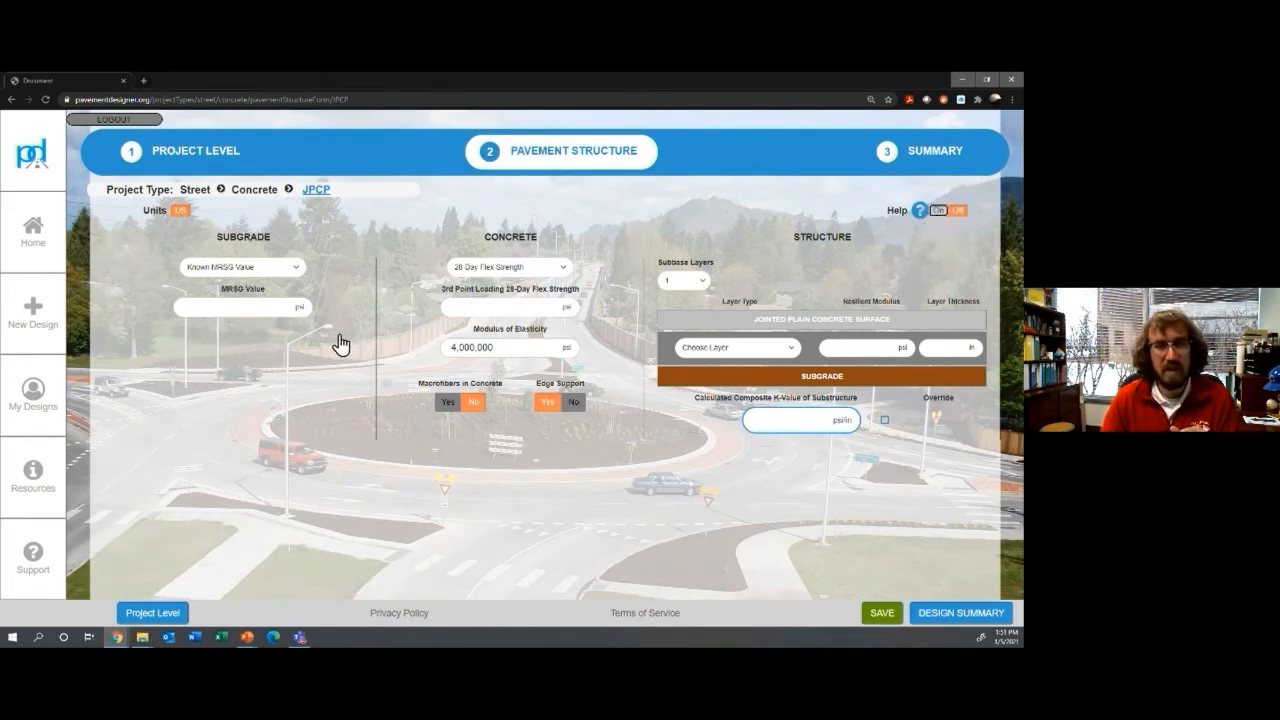
{"action": "mouse_move", "coordinate": [280, 309]}
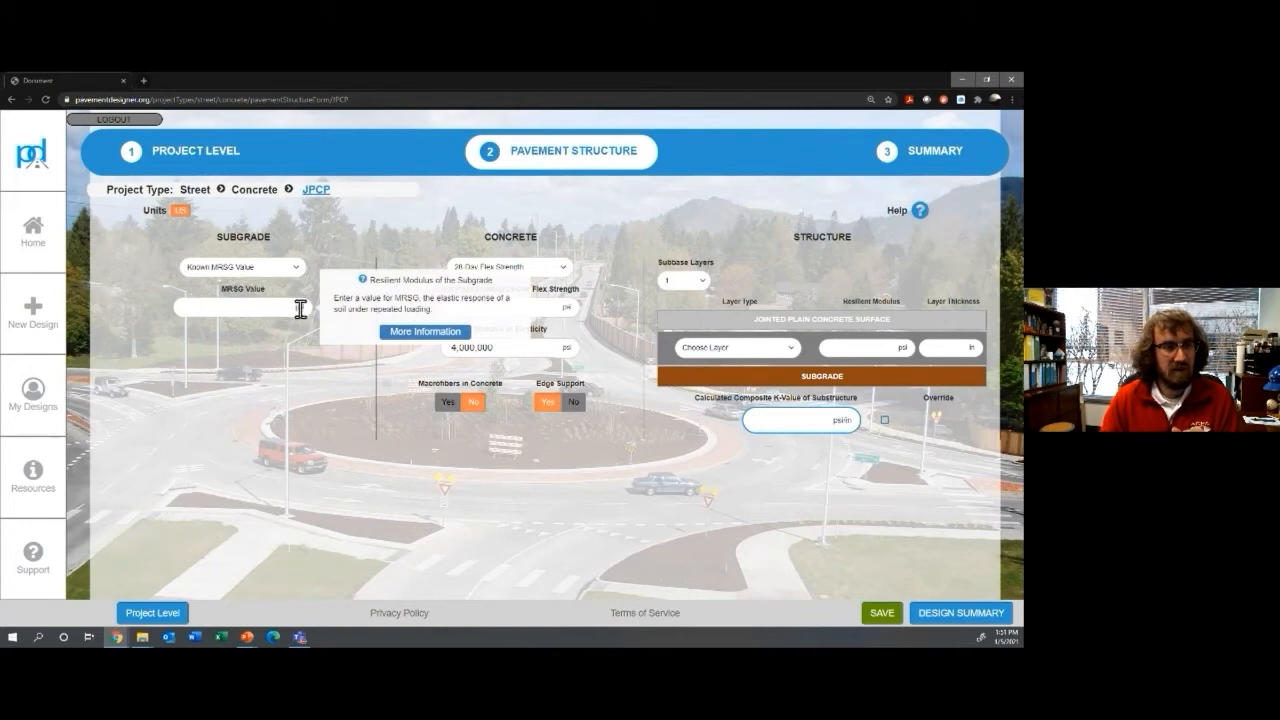
{"action": "left_click", "coordinate": [405, 338]}
{"action": "scroll", "coordinate": [493, 394], "scroll_direction": "down", "scroll_amount": 1}
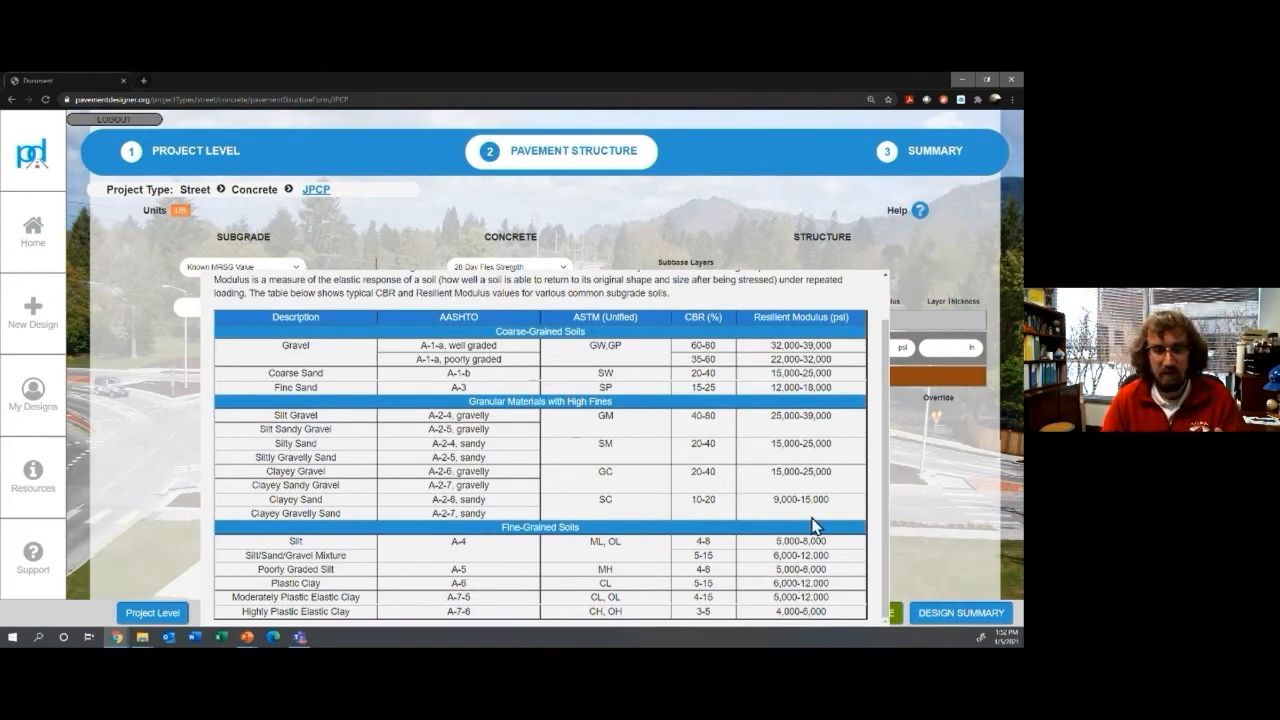
{"action": "scroll", "coordinate": [826, 498], "scroll_direction": "up", "scroll_amount": 1}
{"action": "scroll", "coordinate": [857, 400], "scroll_direction": "down", "scroll_amount": 1}
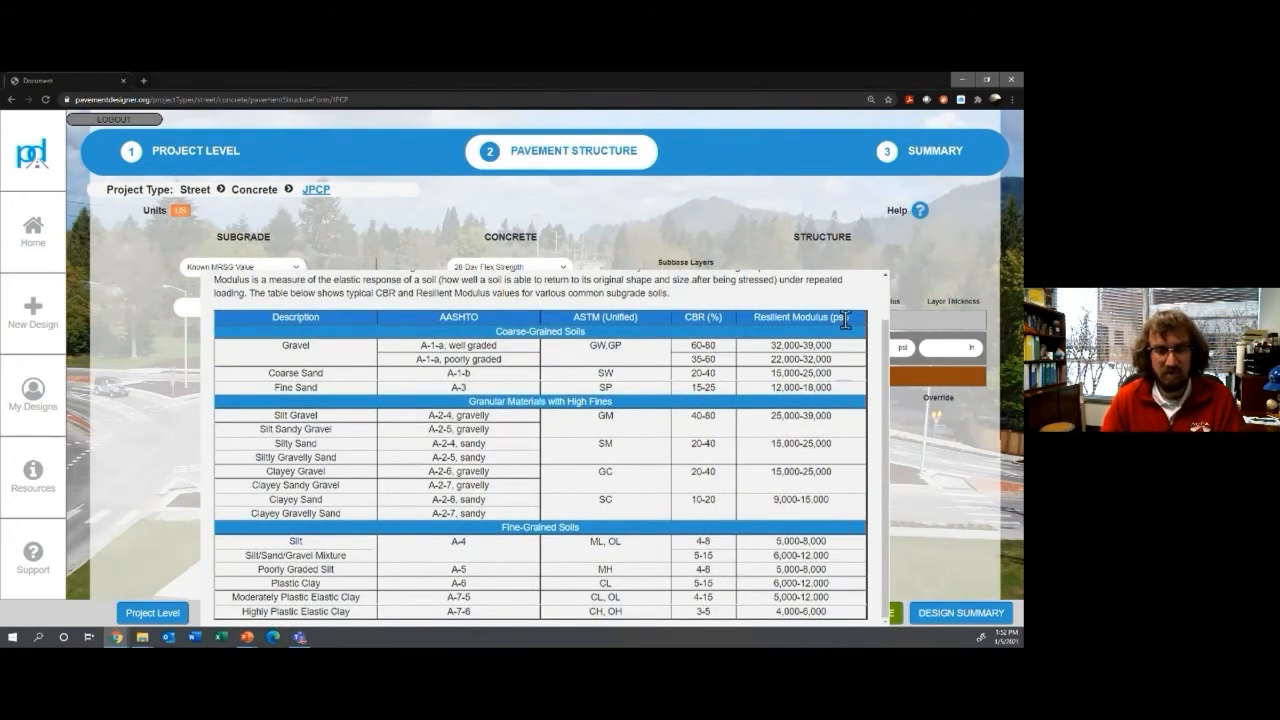
{"action": "scroll", "coordinate": [845, 319], "scroll_direction": "up", "scroll_amount": 1}
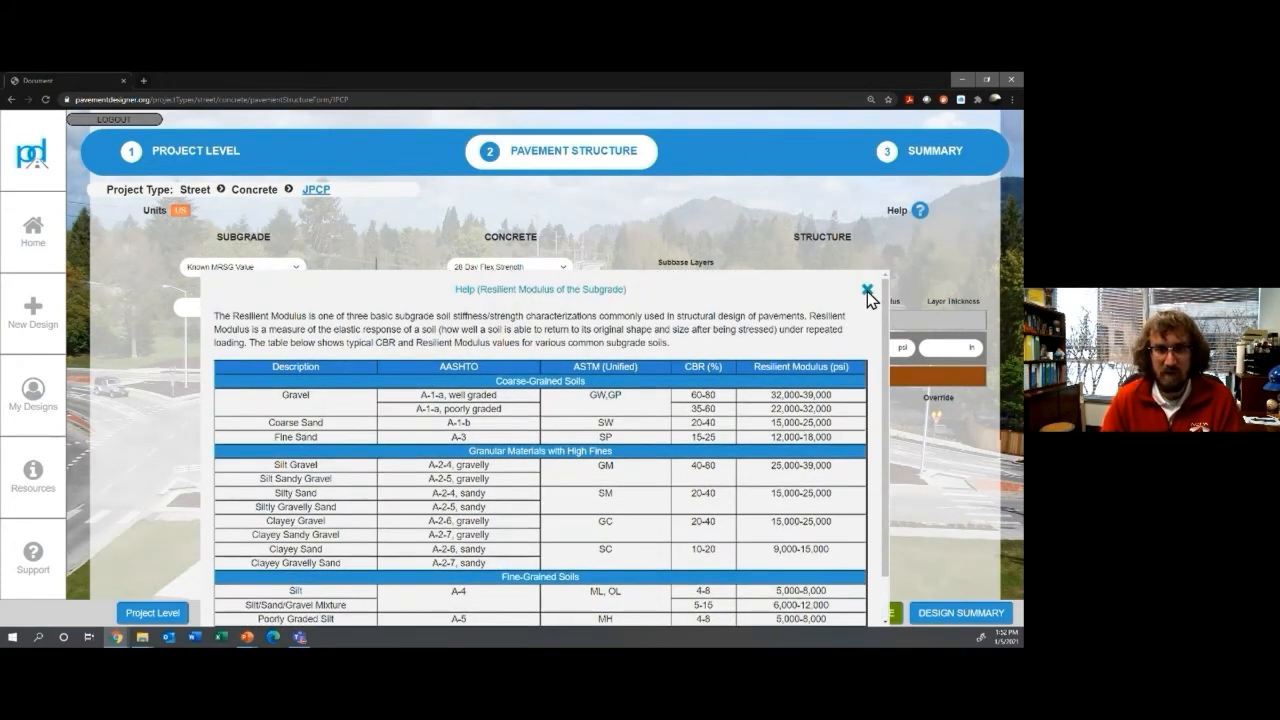
{"action": "left_click", "coordinate": [867, 291]}
{"action": "left_click", "coordinate": [243, 306]}
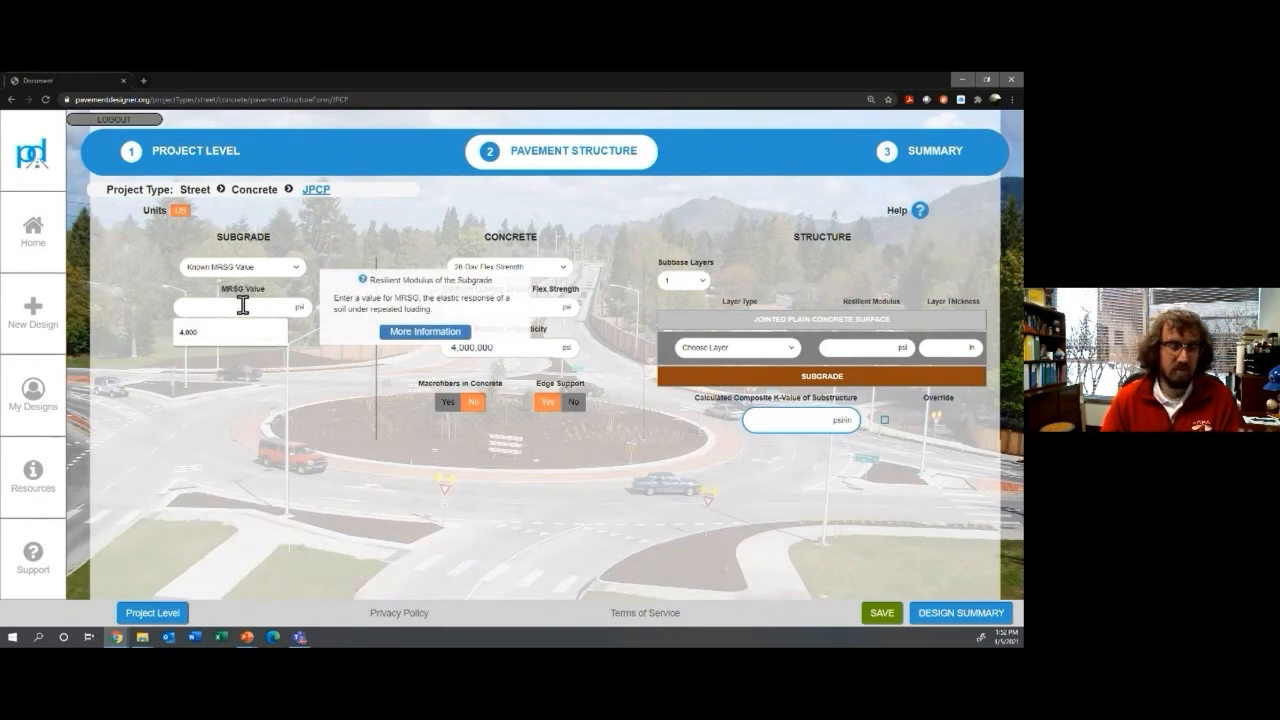
{"action": "type", "text": "5,000"}
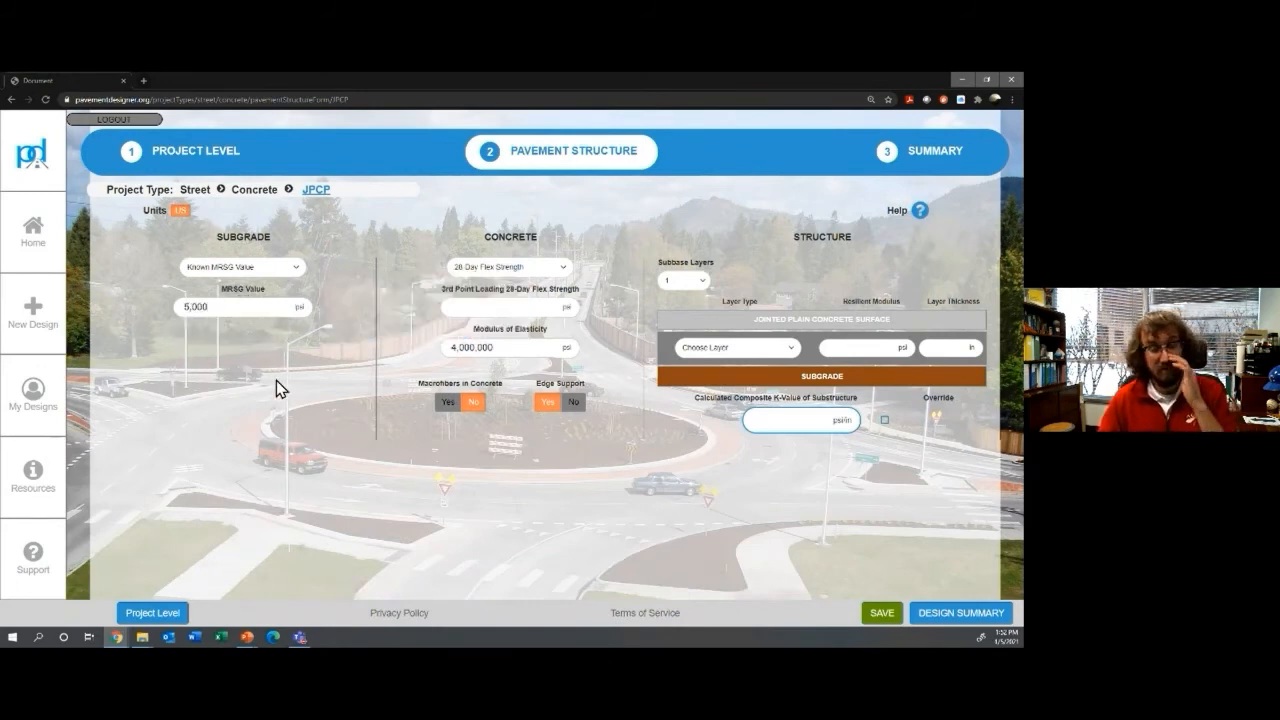
Step: Keep 28 Day Flex Strength as the concrete input and enter 550 psi for third-point loading
{"action": "left_click", "coordinate": [472, 307]}
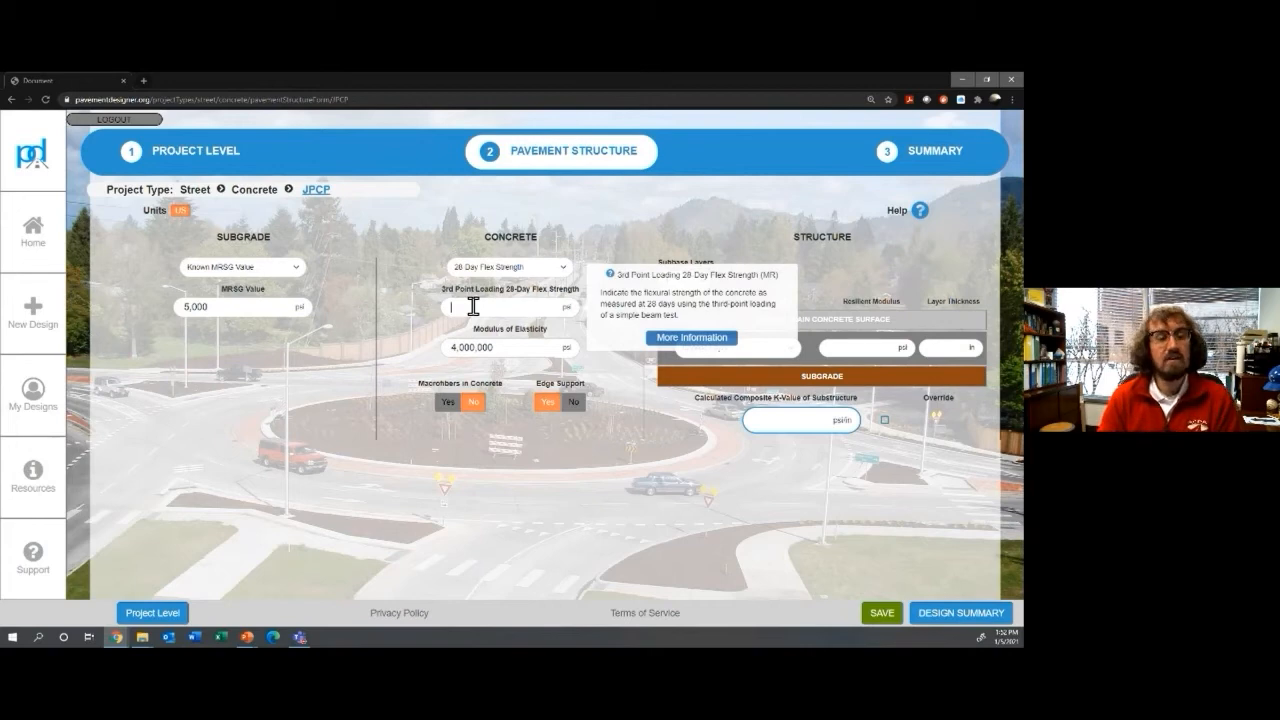
{"action": "mouse_move", "coordinate": [512, 270]}
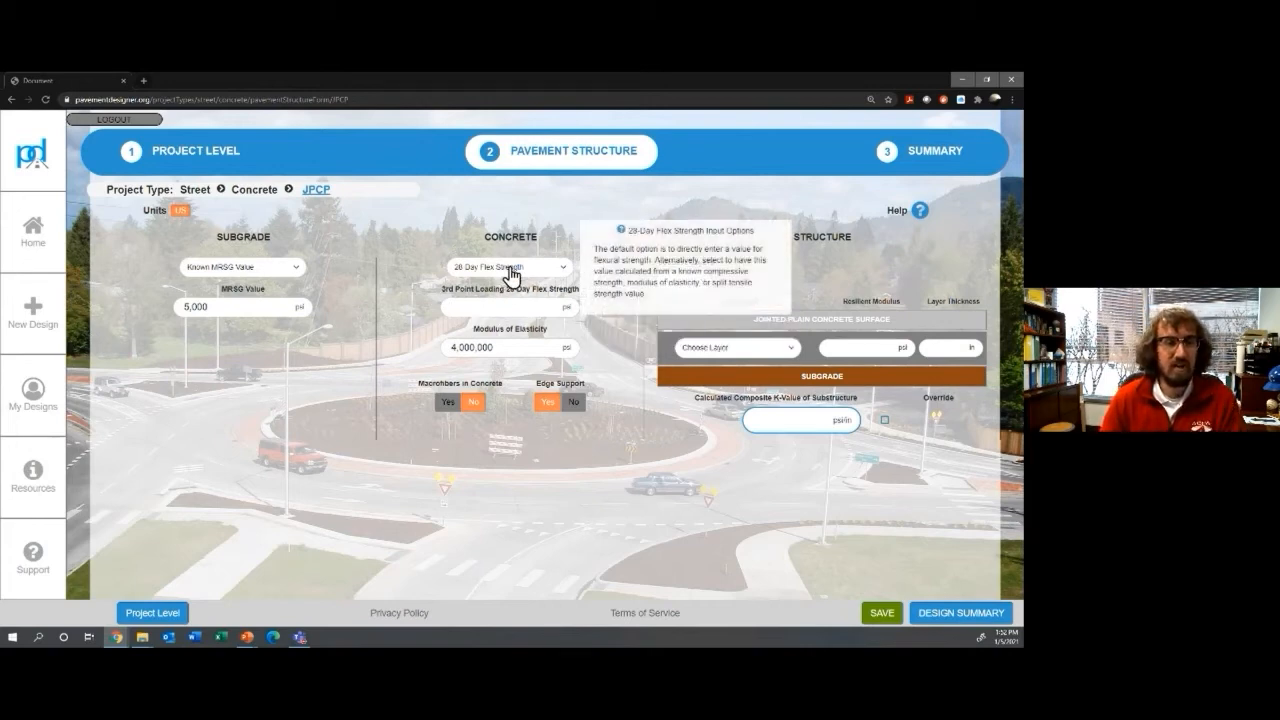
{"action": "left_click", "coordinate": [510, 270]}
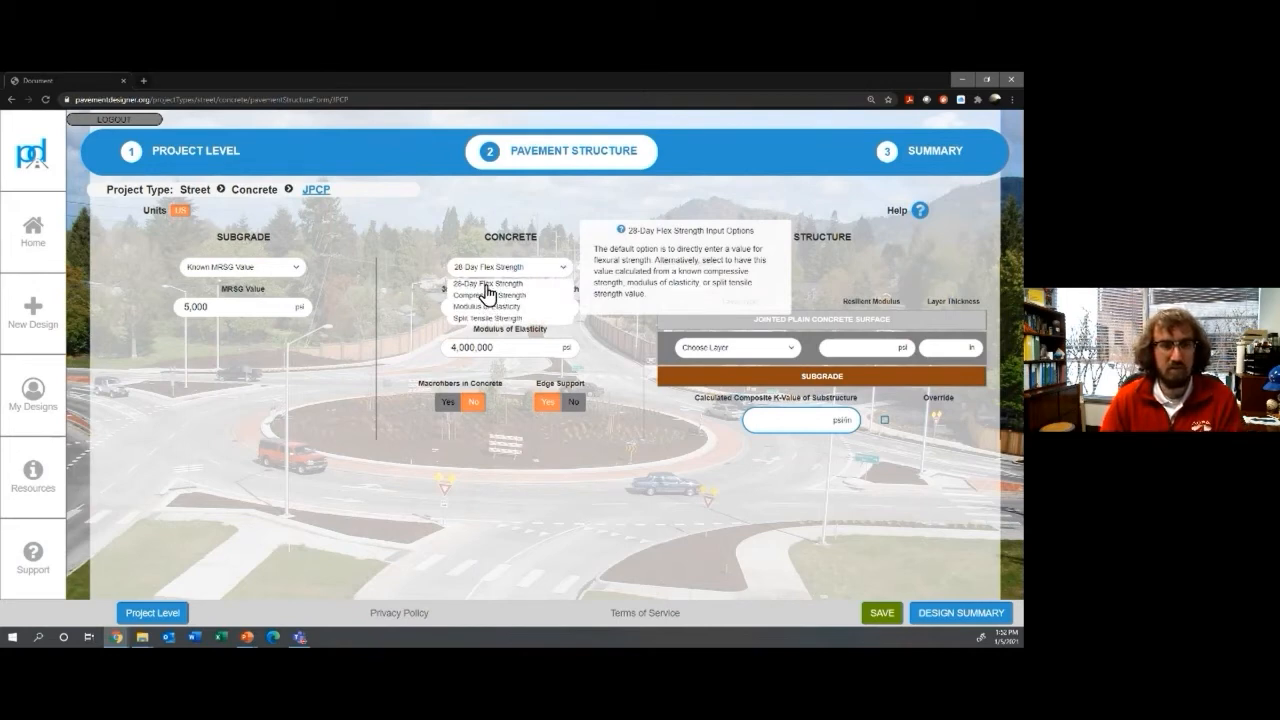
{"action": "left_click", "coordinate": [486, 284]}
{"action": "mouse_move", "coordinate": [482, 312]}
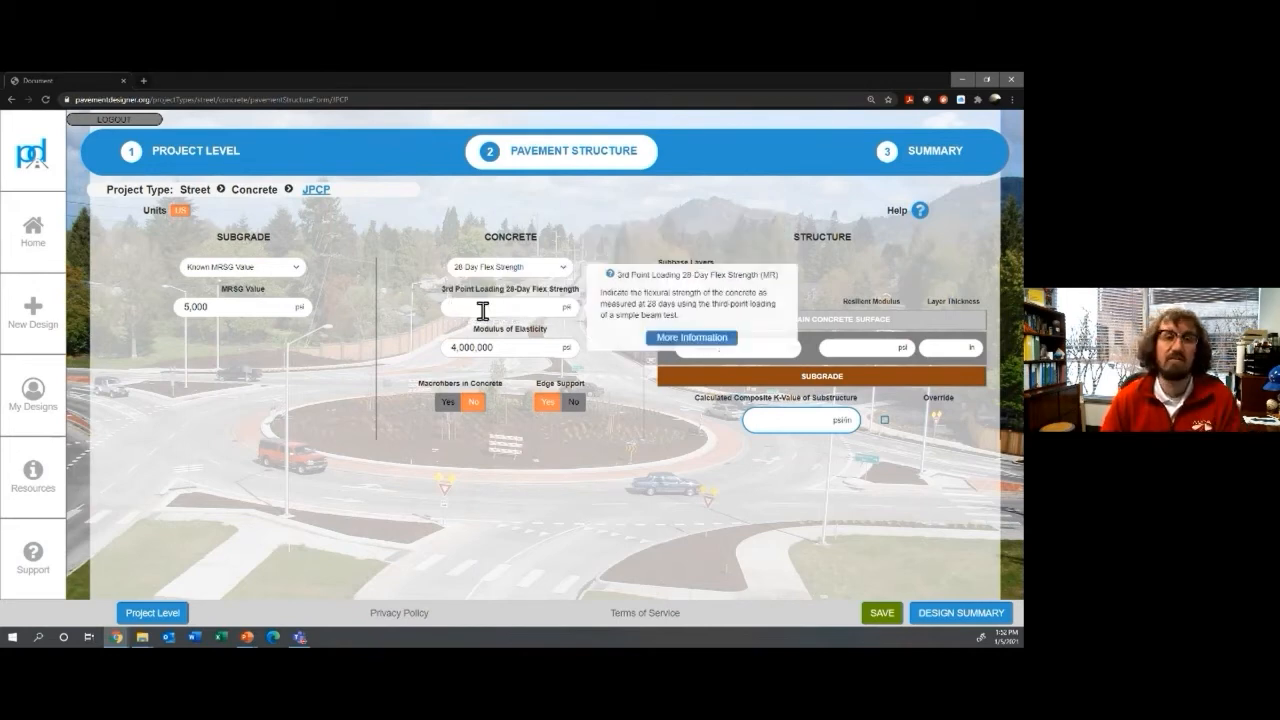
{"action": "left_click", "coordinate": [482, 312]}
{"action": "type", "text": "550"}
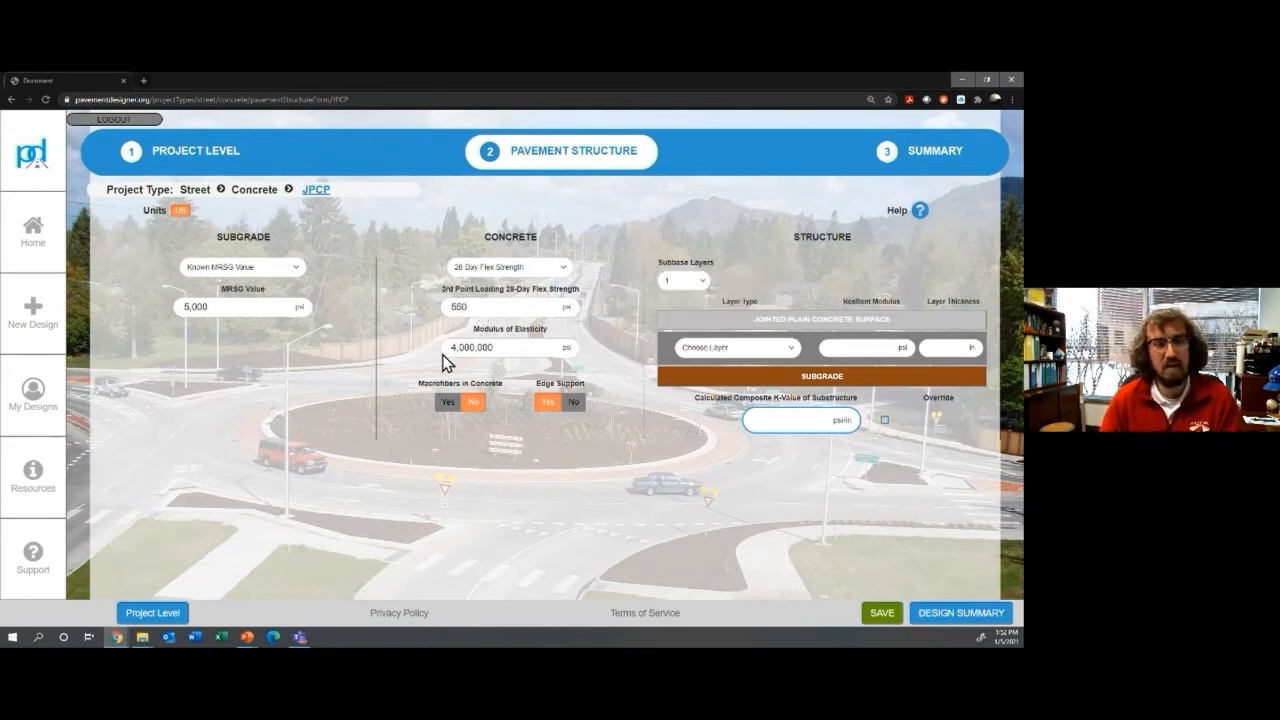
{"action": "mouse_move", "coordinate": [520, 347]}
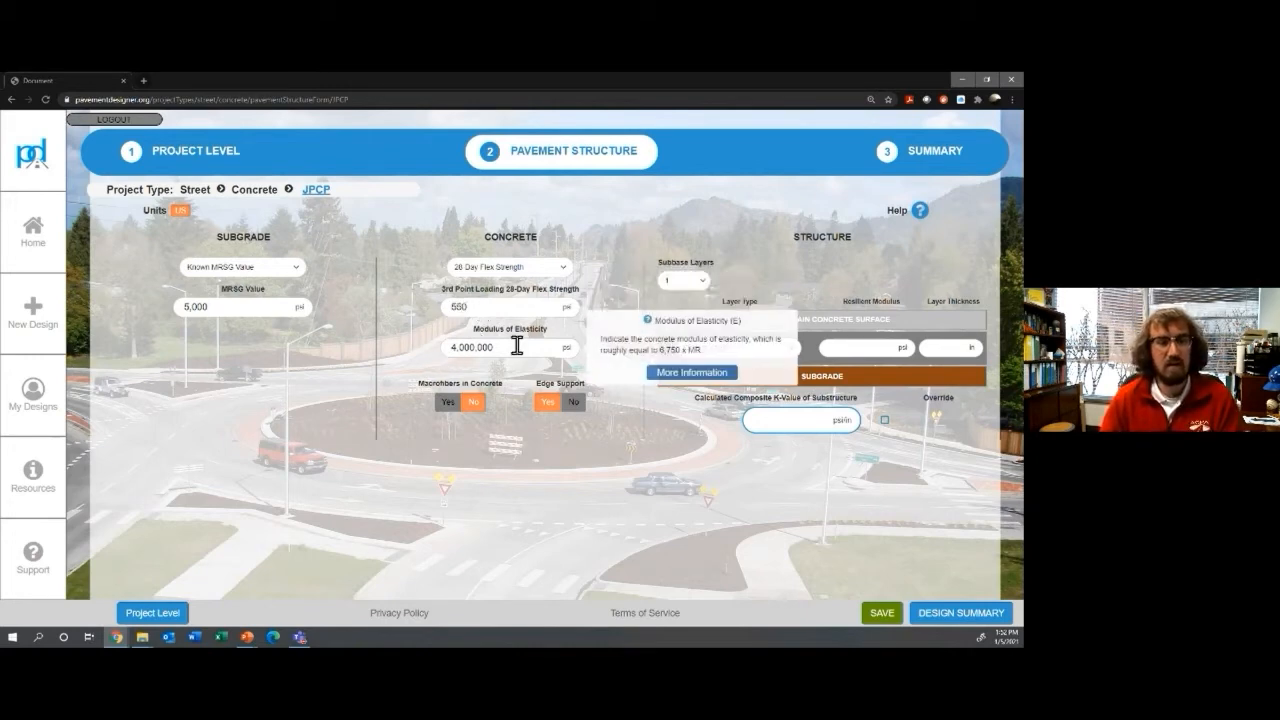
{"action": "left_click", "coordinate": [476, 404]}
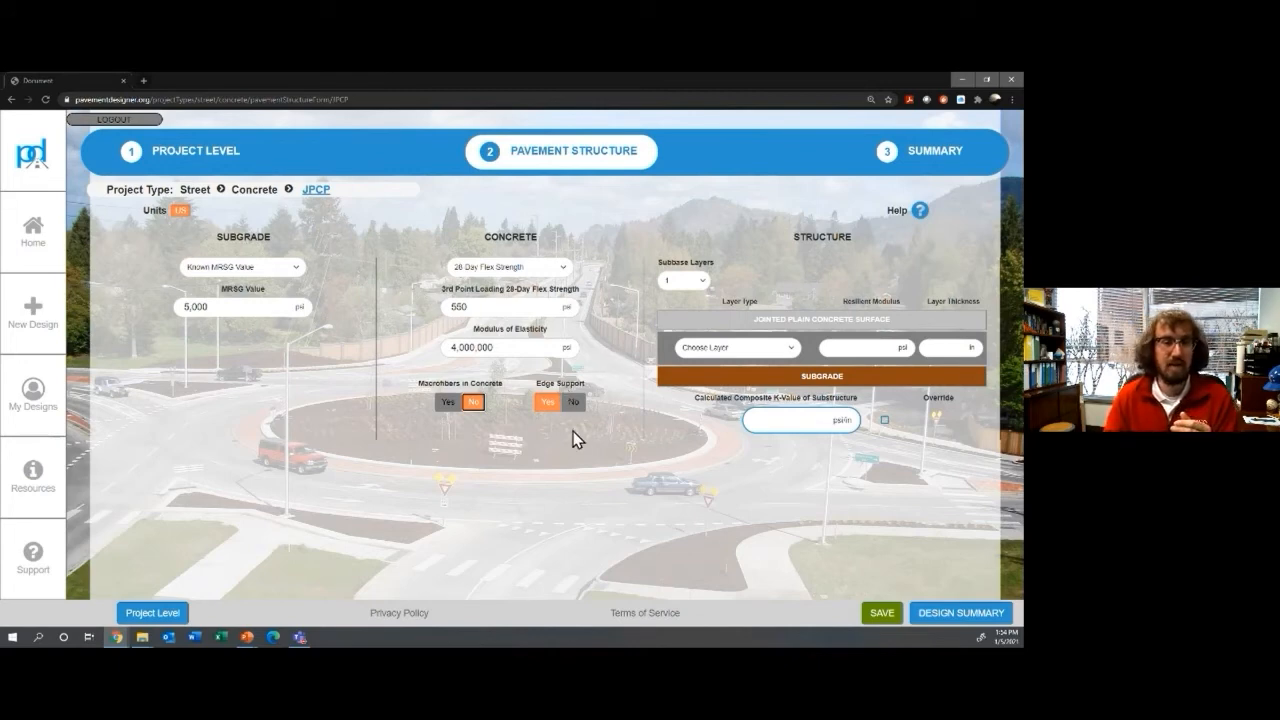
Step: Set two subbase layers, making the first a 4 in Granular Base
{"action": "left_click", "coordinate": [688, 284]}
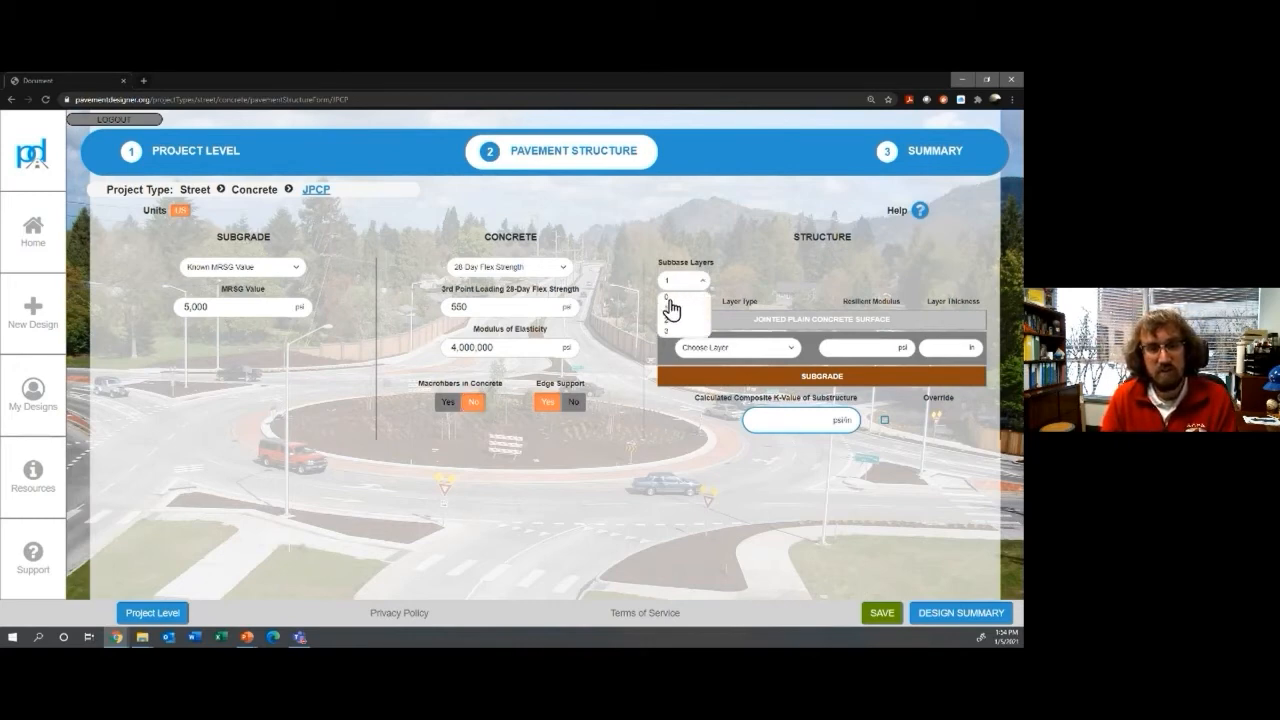
{"action": "left_click", "coordinate": [669, 299]}
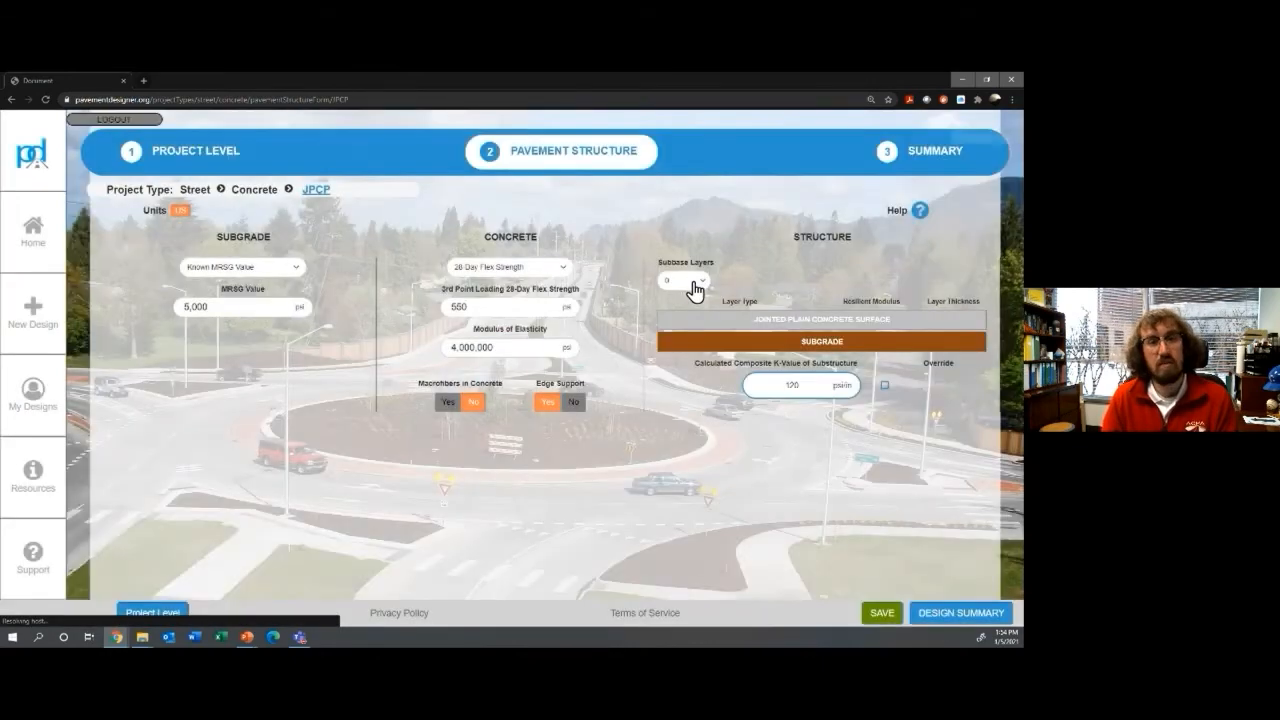
{"action": "left_click", "coordinate": [686, 287]}
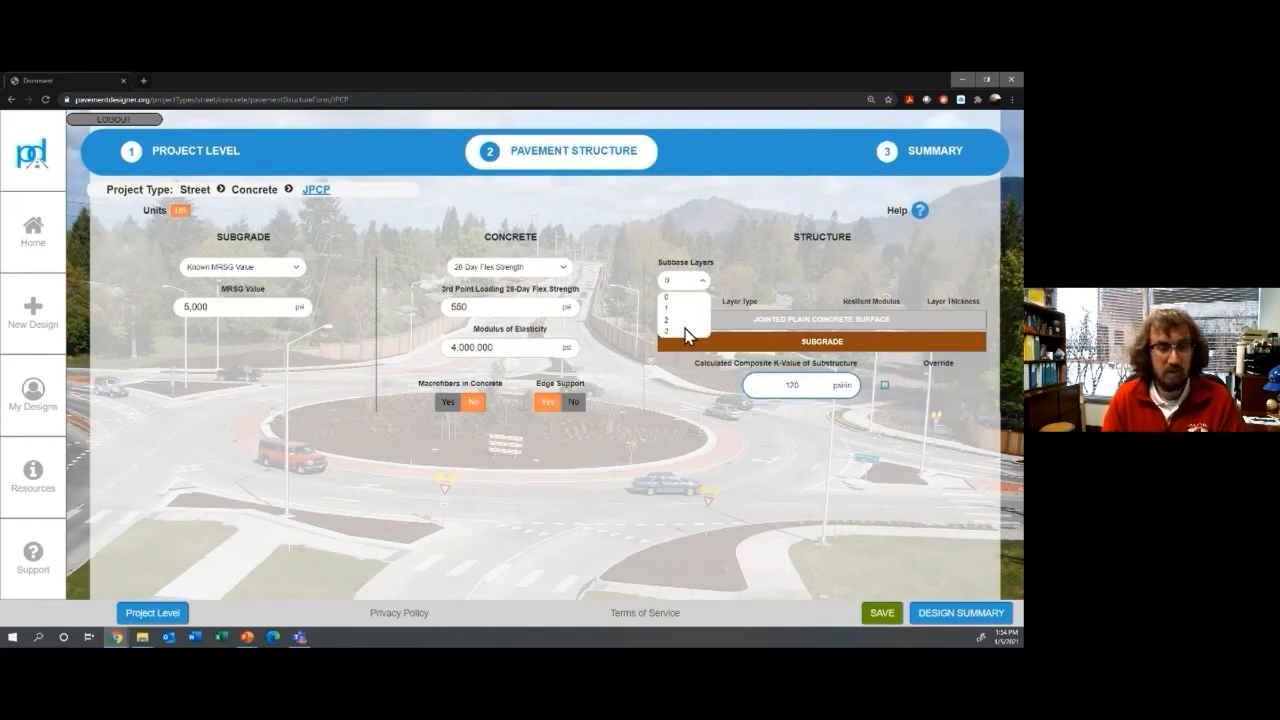
{"action": "left_click", "coordinate": [686, 320]}
{"action": "left_click", "coordinate": [775, 353]}
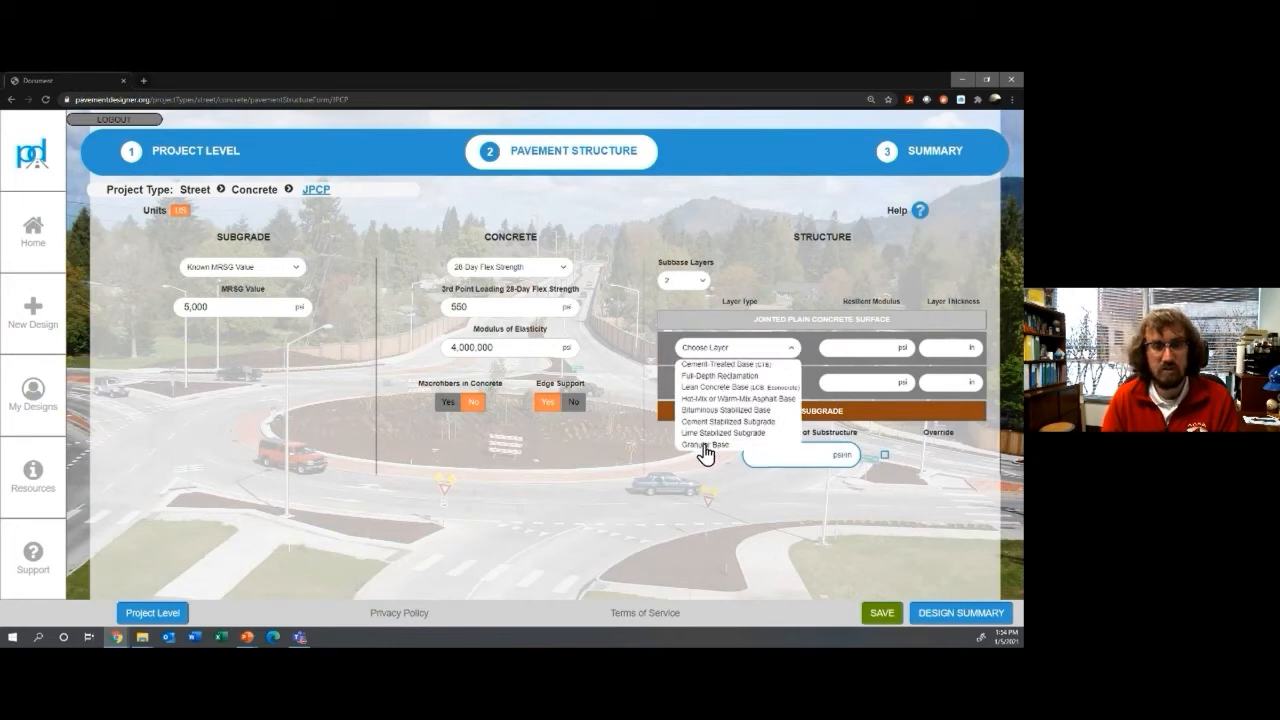
{"action": "left_click", "coordinate": [706, 445]}
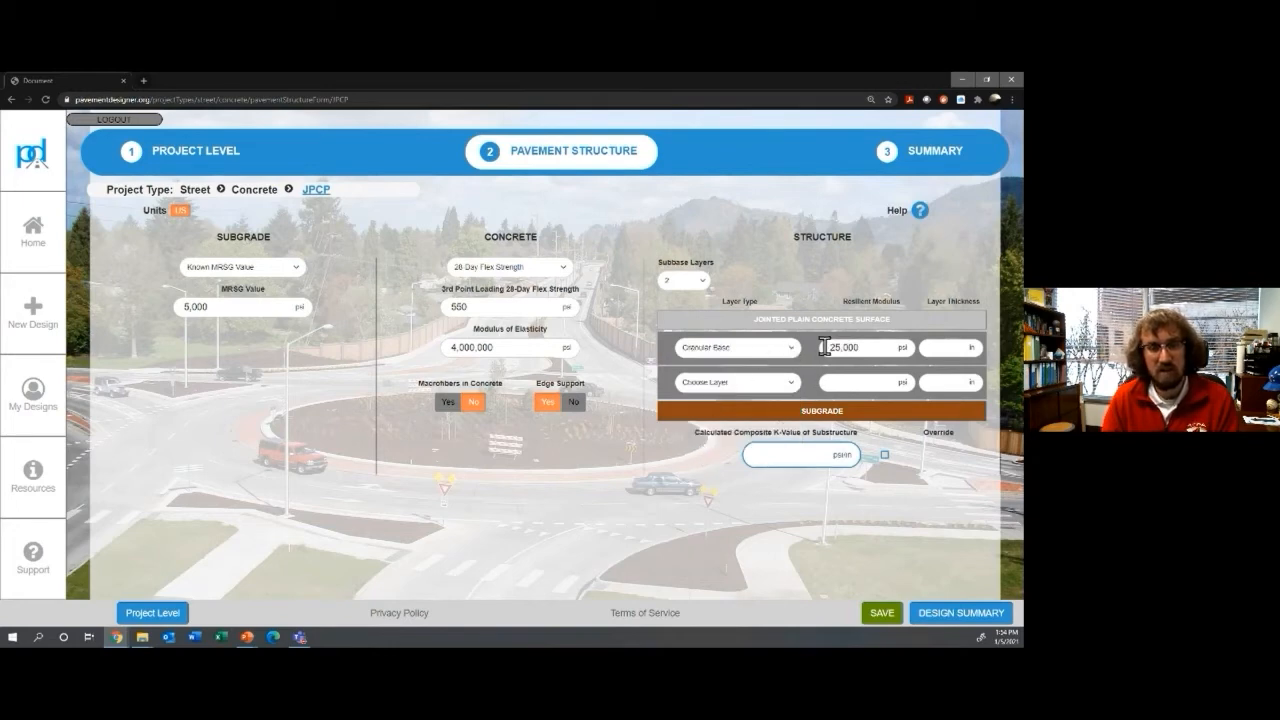
{"action": "left_click", "coordinate": [956, 349]}
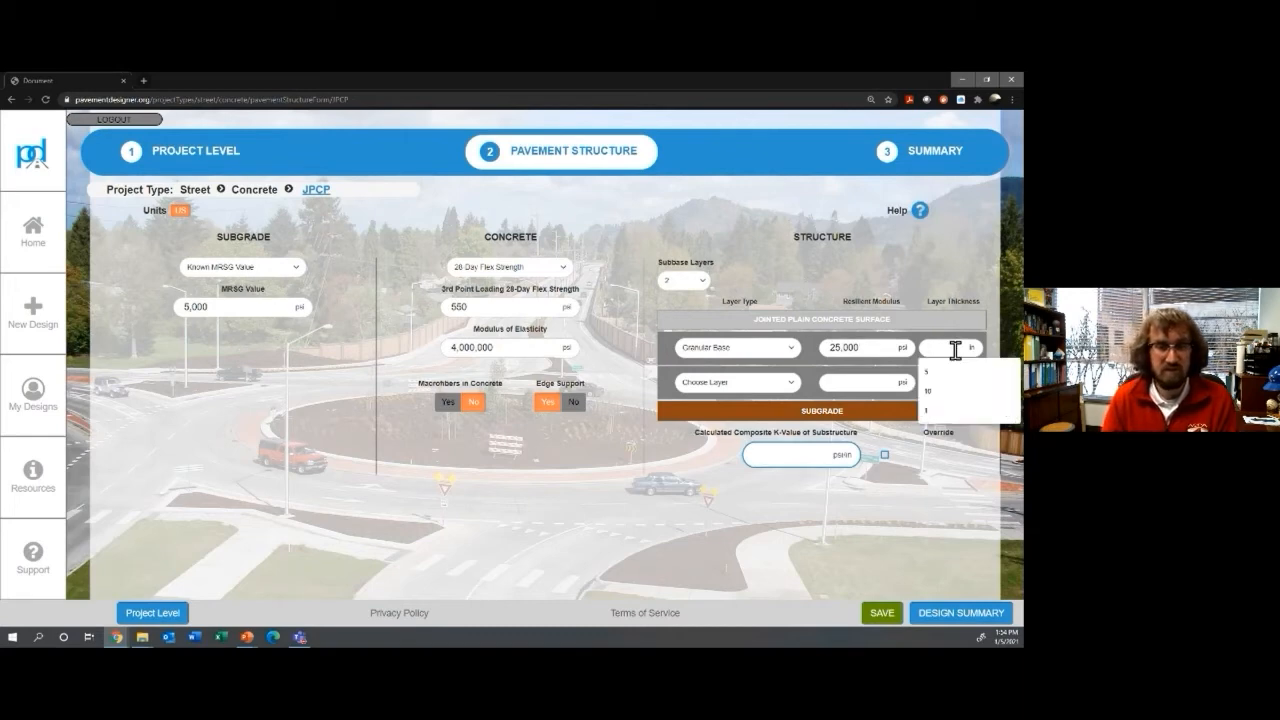
{"action": "type", "text": "4"}
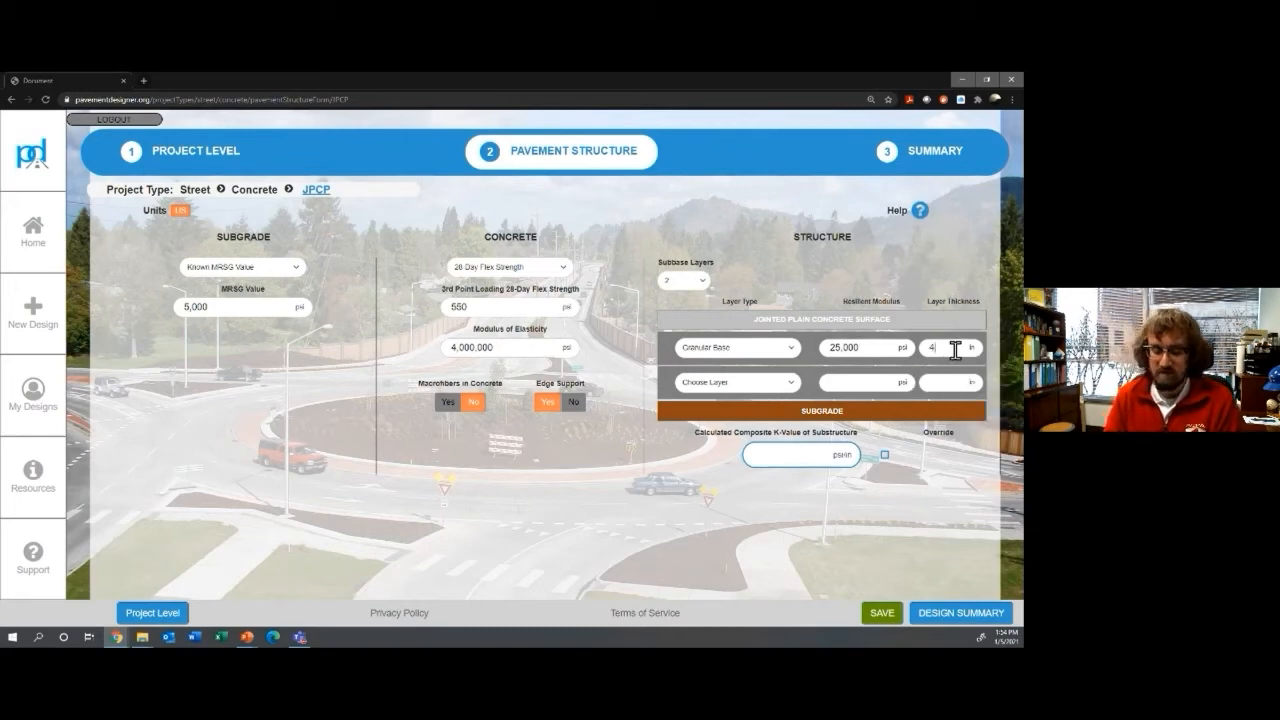
Step: Make the second subbase layer a 6 in Cement Stabilized Subgrade
{"action": "left_click", "coordinate": [787, 384]}
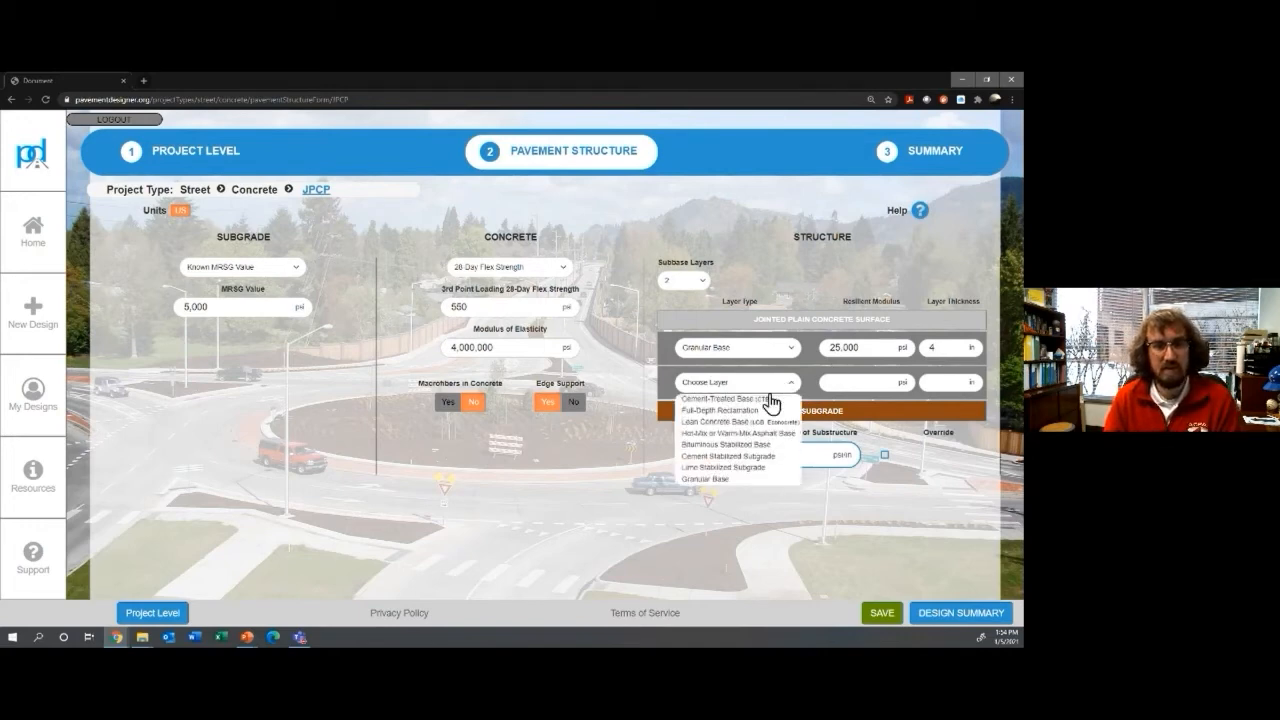
{"action": "left_click", "coordinate": [710, 457]}
{"action": "left_click", "coordinate": [934, 386]}
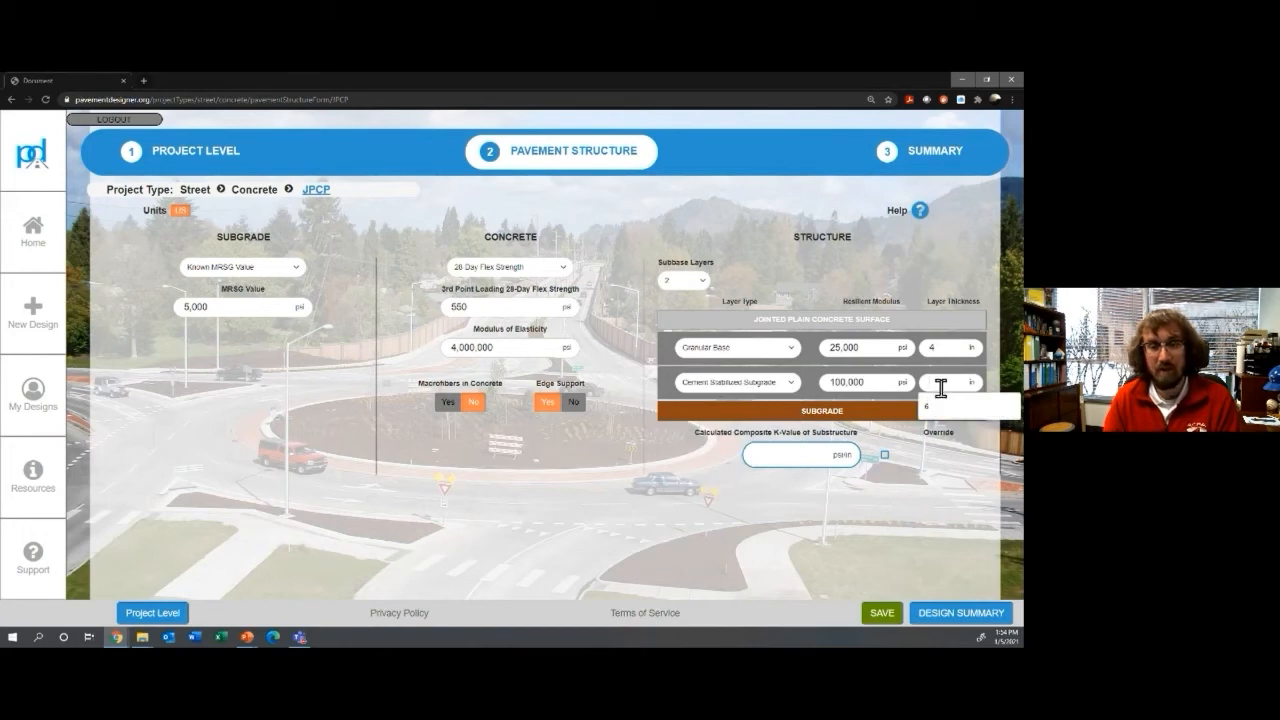
{"action": "left_click", "coordinate": [938, 405]}
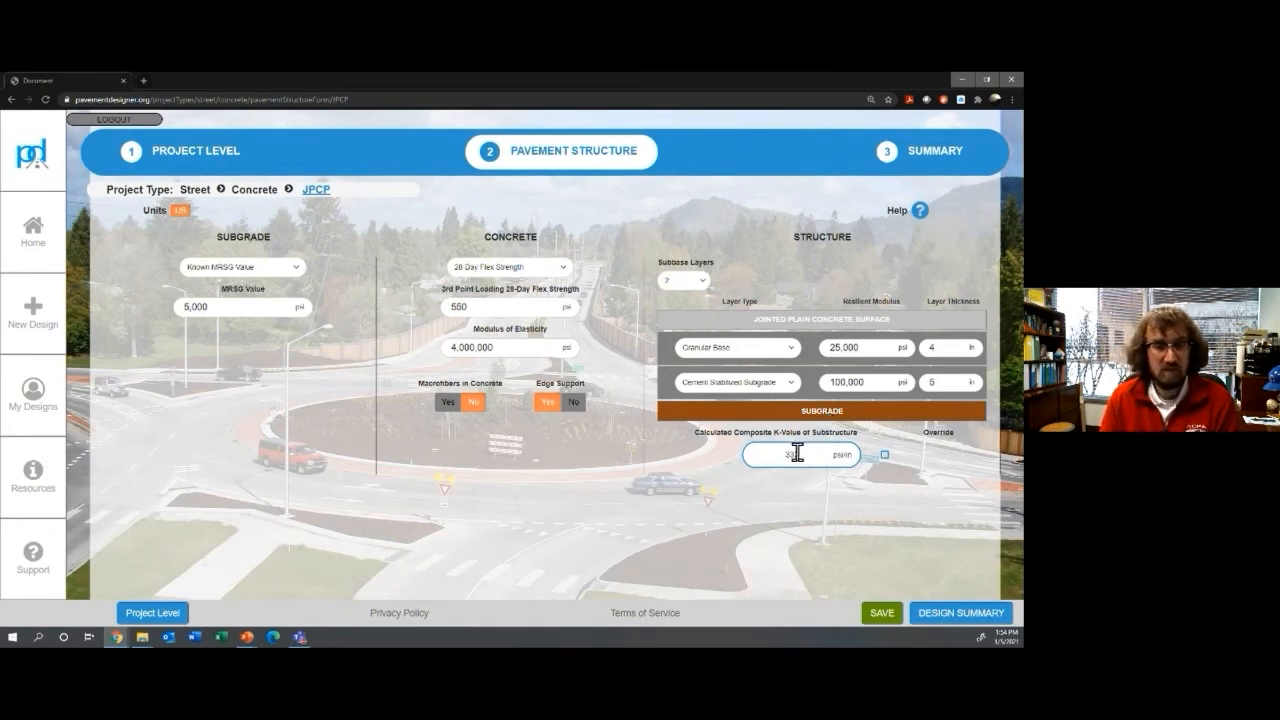
Step: Override the composite k-value with a user-defined value of 20 and generate the design summary
{"action": "left_click", "coordinate": [885, 458]}
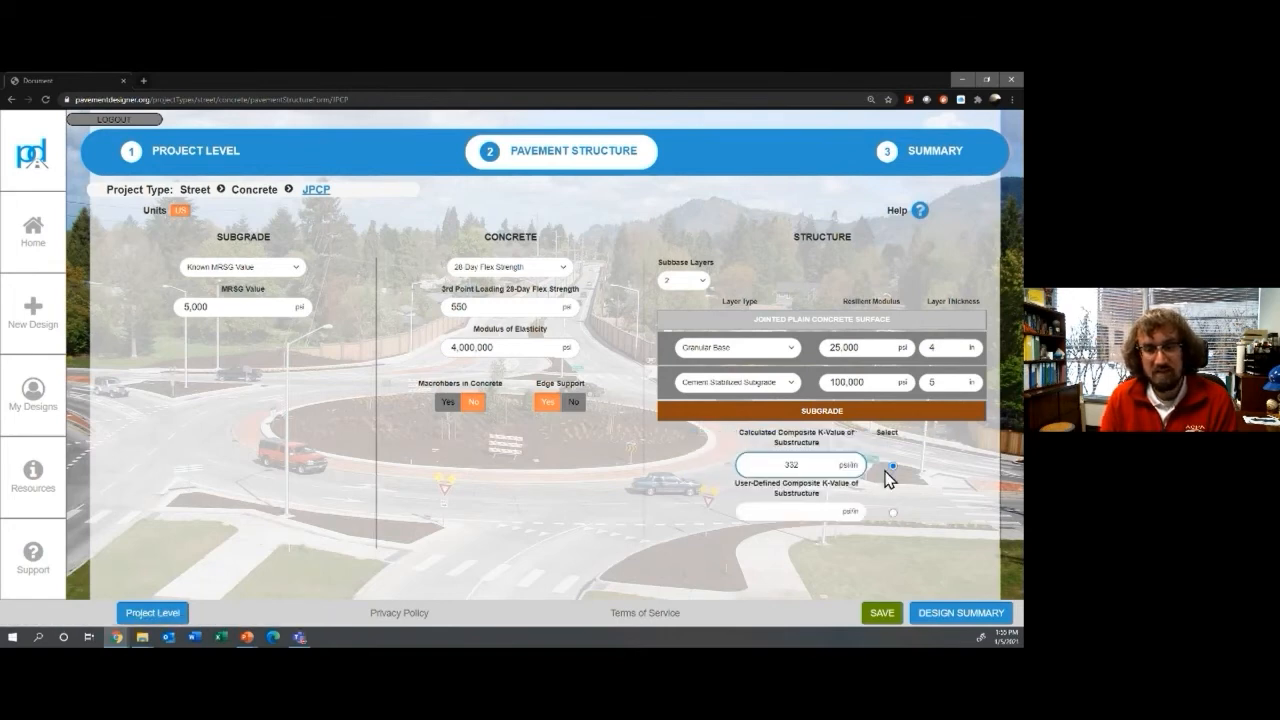
{"action": "left_click", "coordinate": [891, 513]}
{"action": "left_click", "coordinate": [805, 515]}
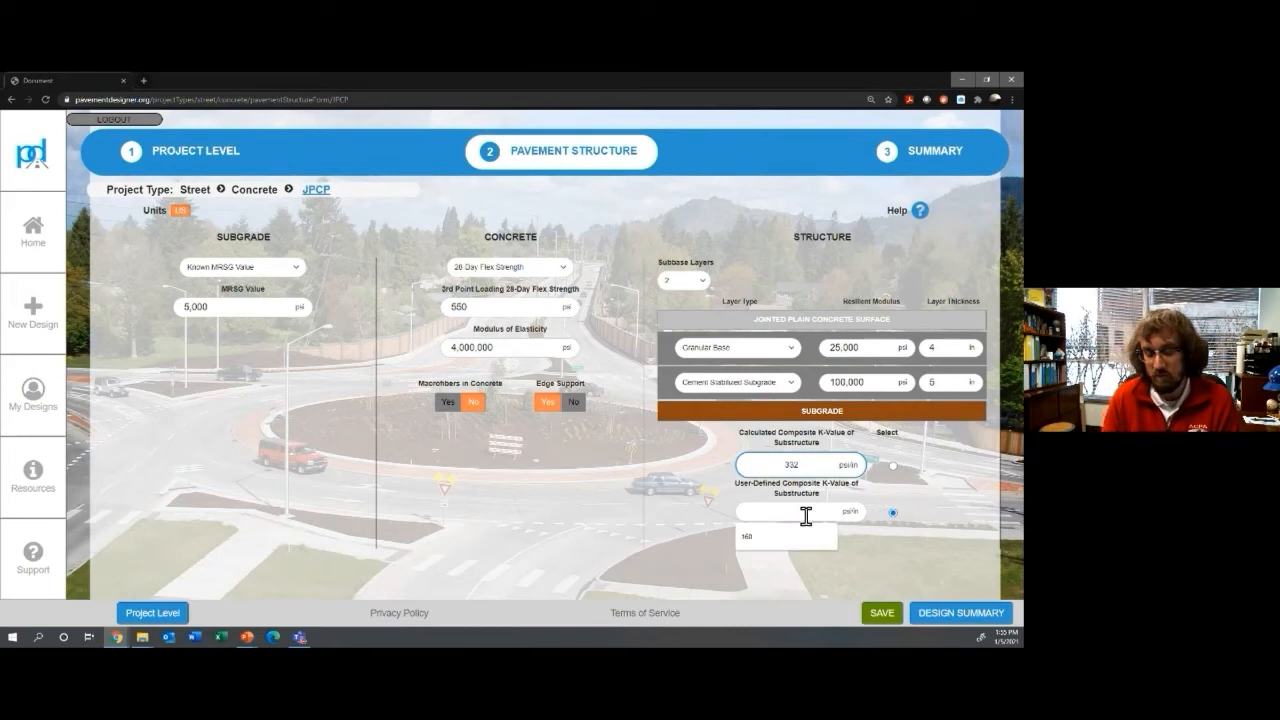
{"action": "type", "text": "200"}
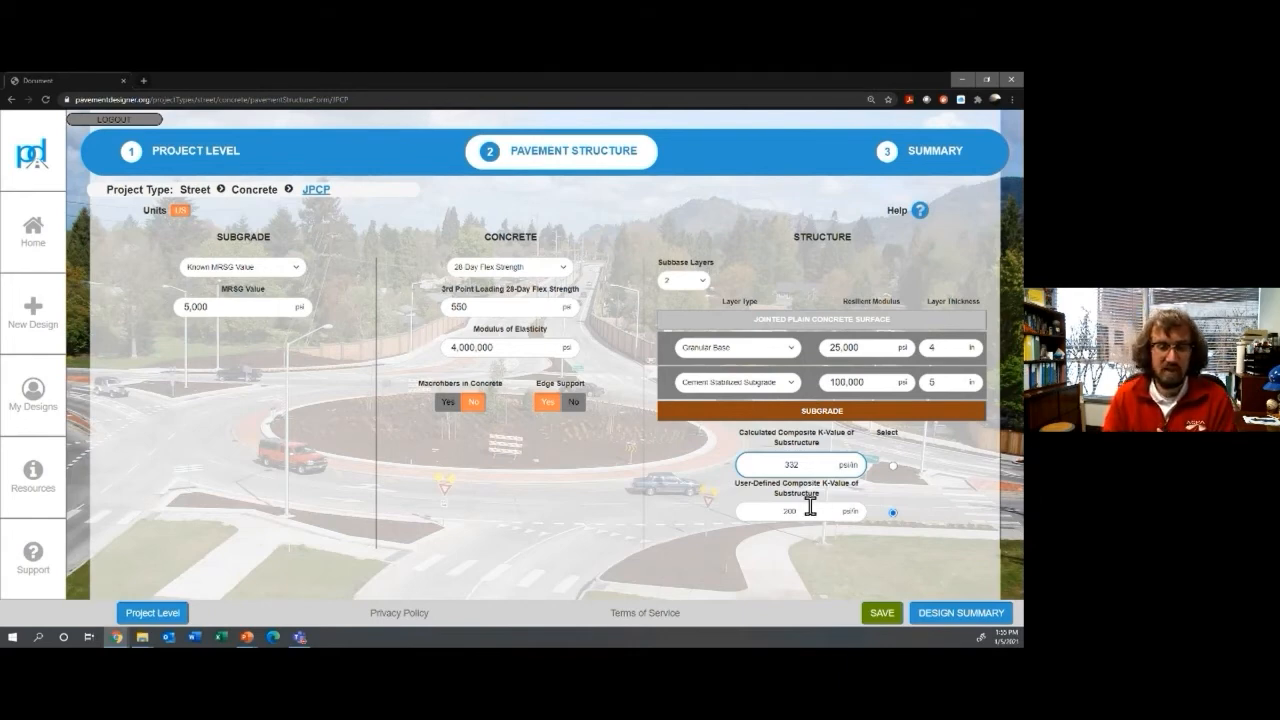
{"action": "left_click", "coordinate": [957, 622]}
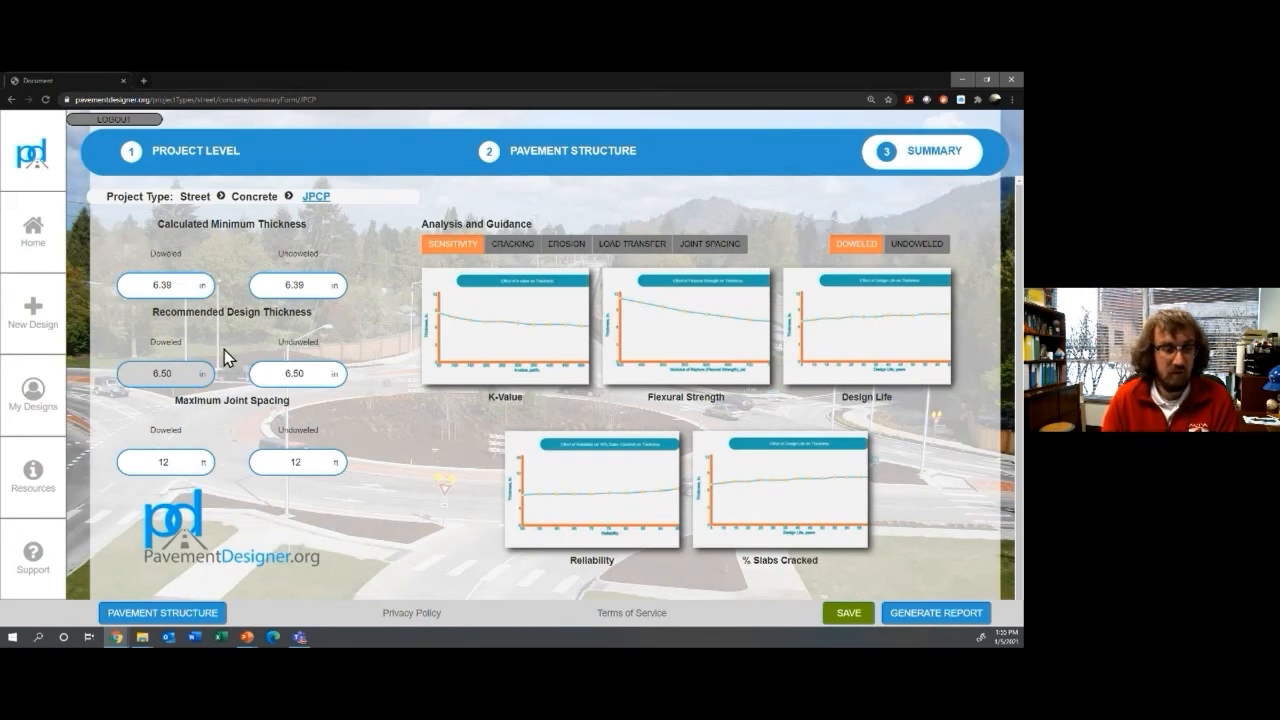
Step: Review the summary: 6.50 in recommended thickness and 12 ft maximum joint spacing
{"action": "mouse_move", "coordinate": [194, 372]}
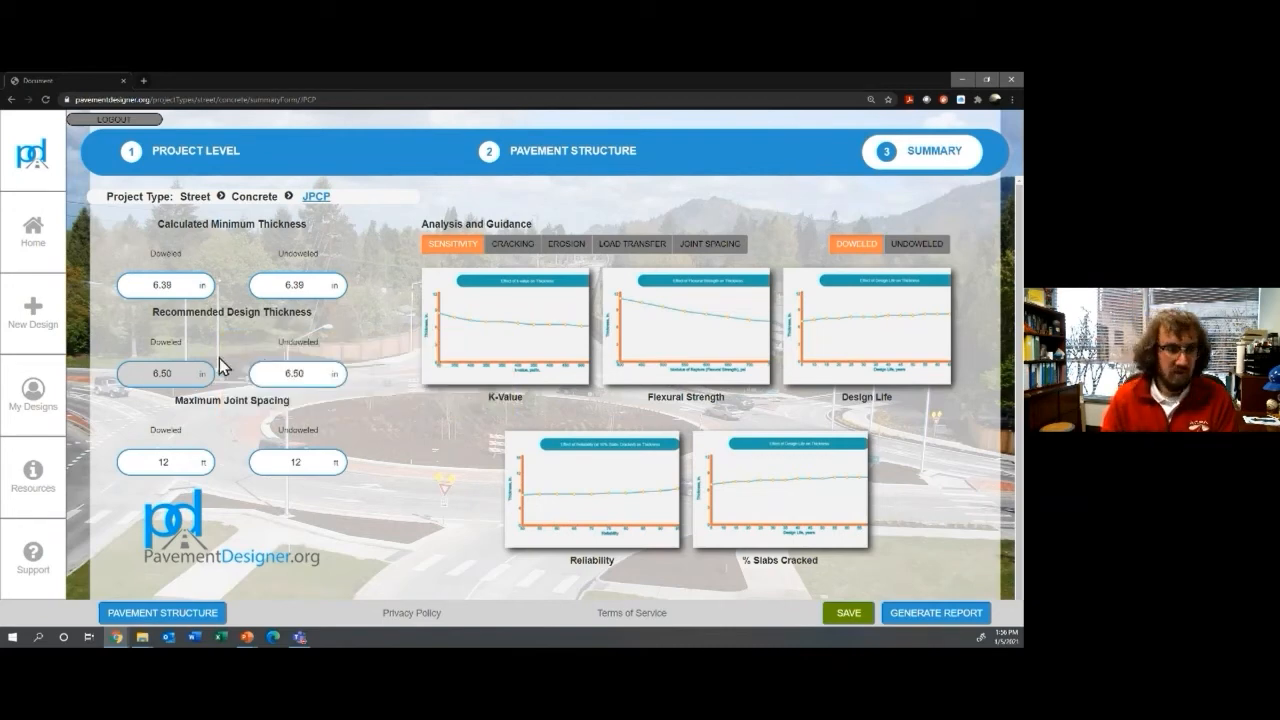
Step: Read through the load transfer guidance, then display the doweled design's cracking fatigue table (about 99.39% used)
{"action": "left_click", "coordinate": [633, 245]}
{"action": "scroll", "coordinate": [637, 349], "scroll_direction": "down", "scroll_amount": 1}
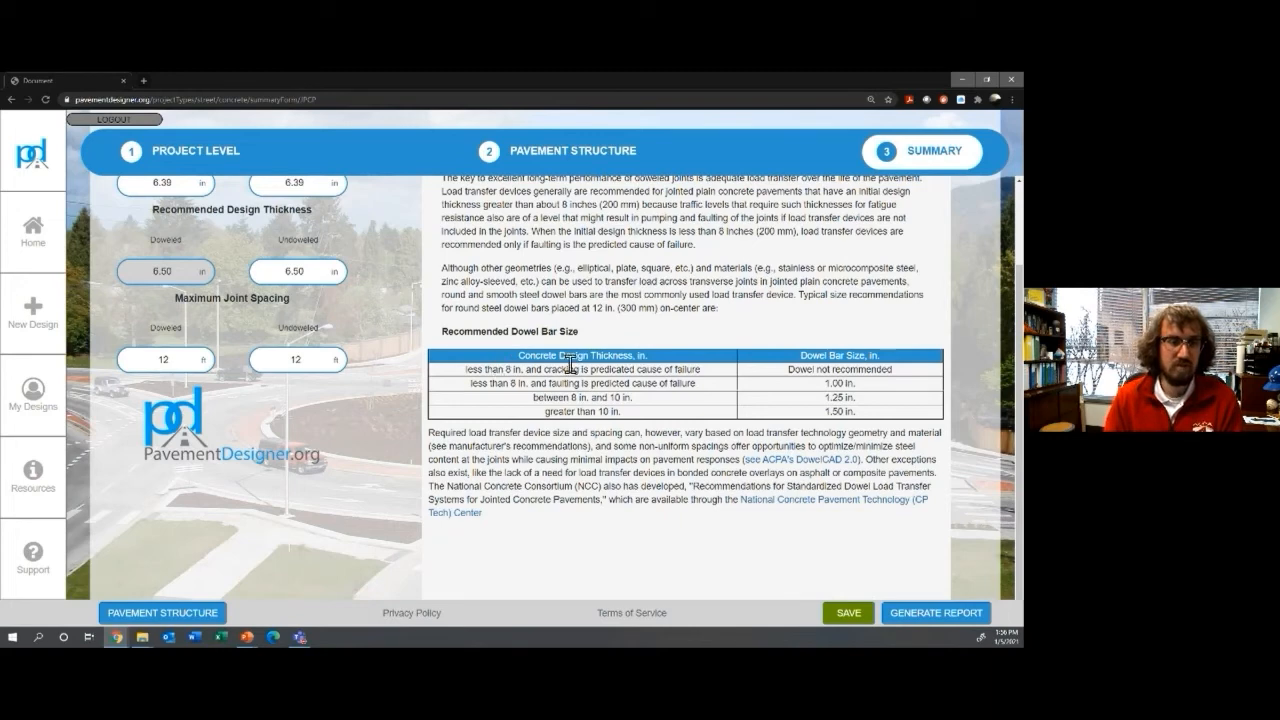
{"action": "scroll", "coordinate": [606, 366], "scroll_direction": "up", "scroll_amount": 1}
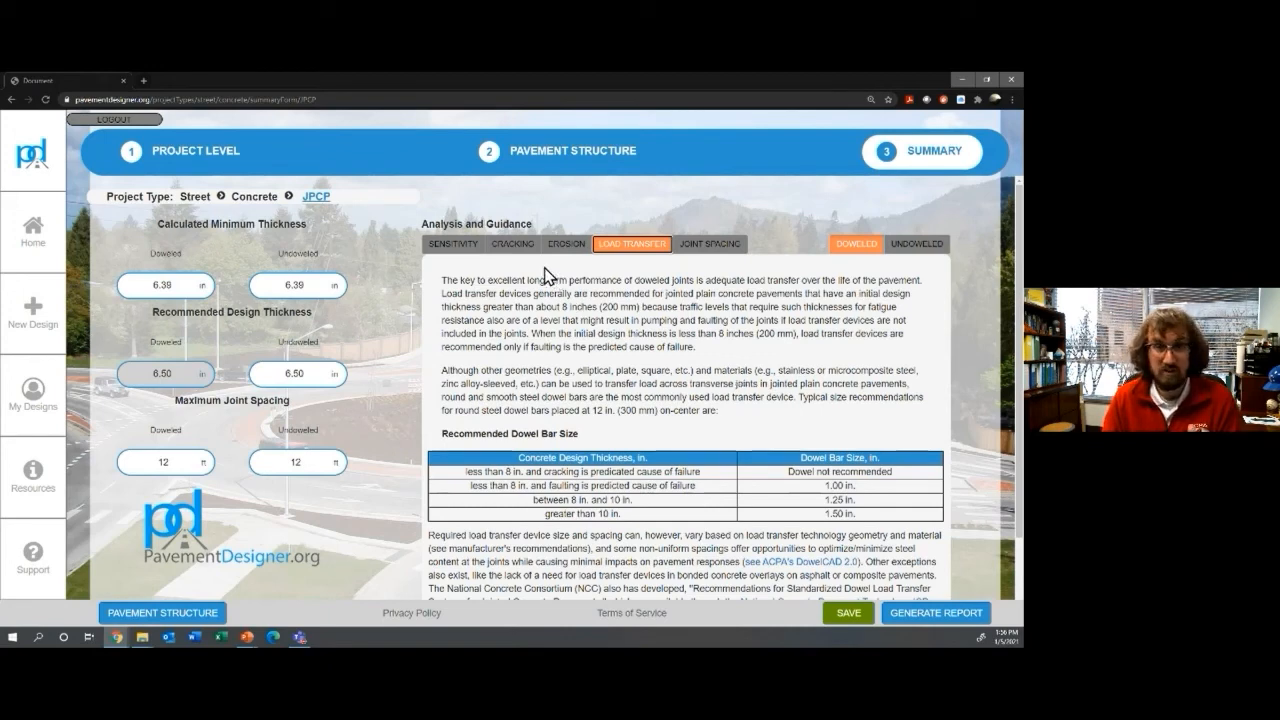
{"action": "left_click", "coordinate": [513, 247]}
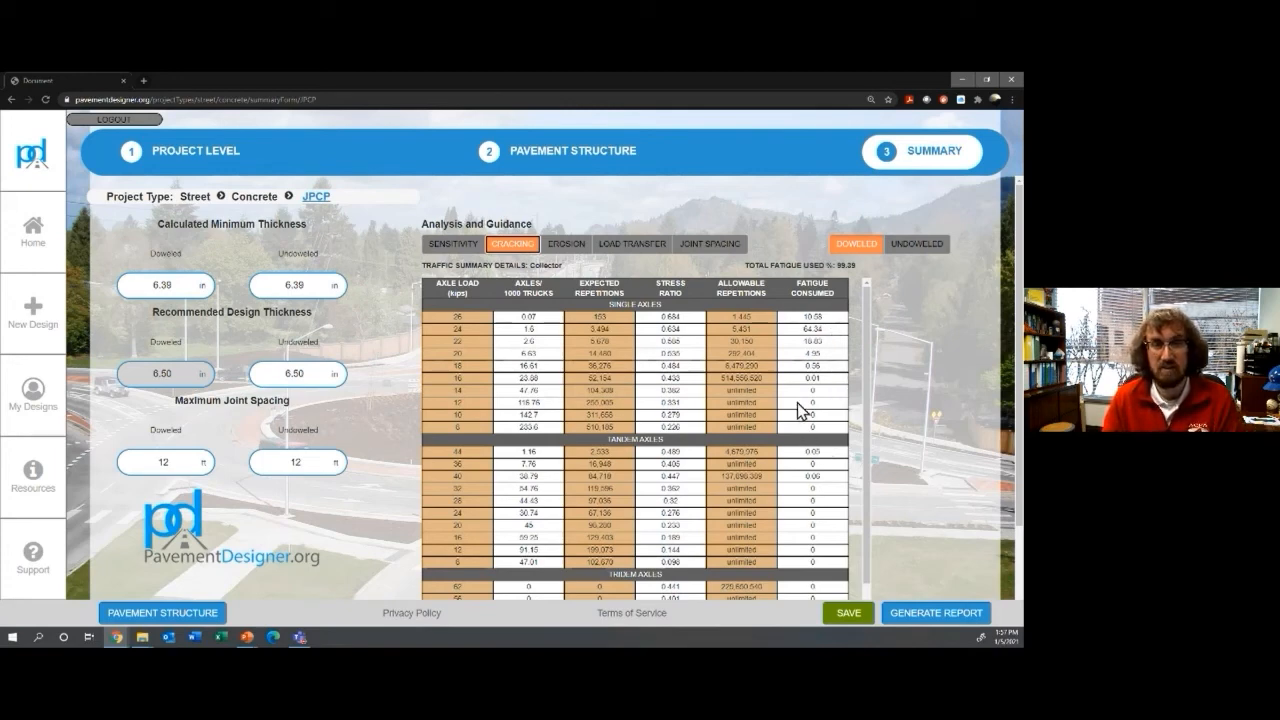
Step: View erosion results, switch to the undoweled design, and return to its sensitivity charts
{"action": "left_click", "coordinate": [572, 256]}
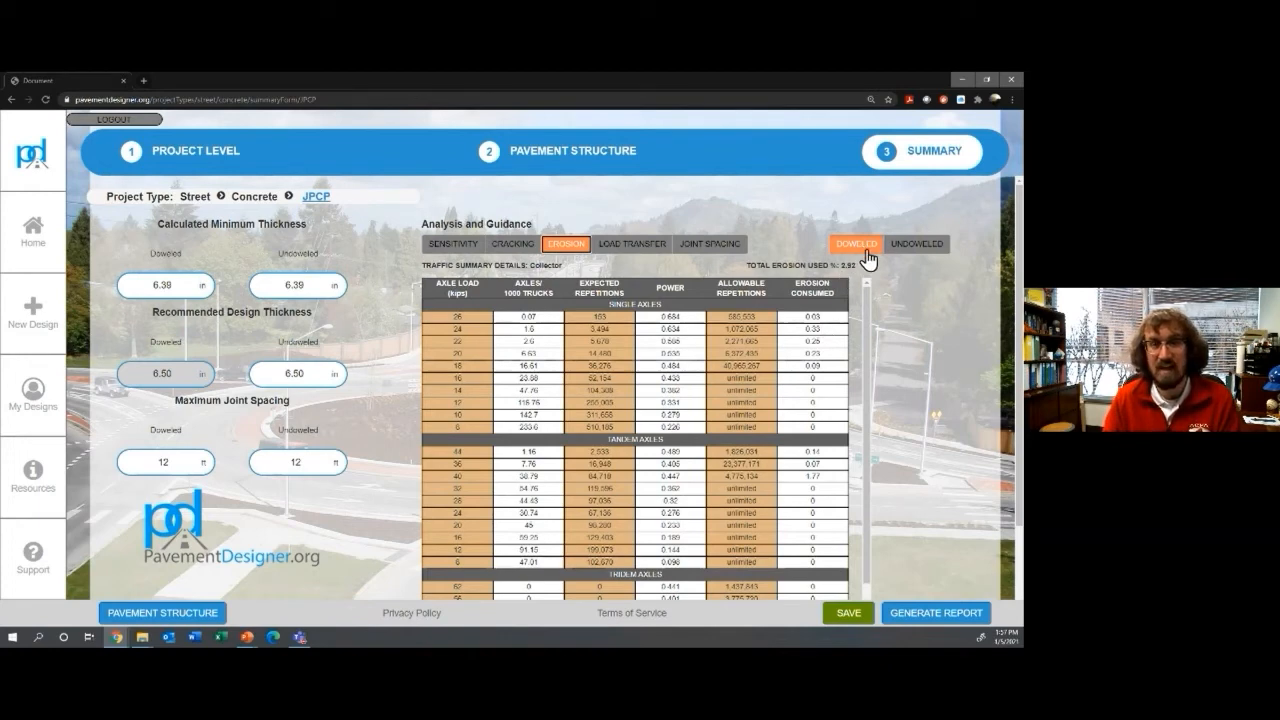
{"action": "left_click", "coordinate": [905, 245]}
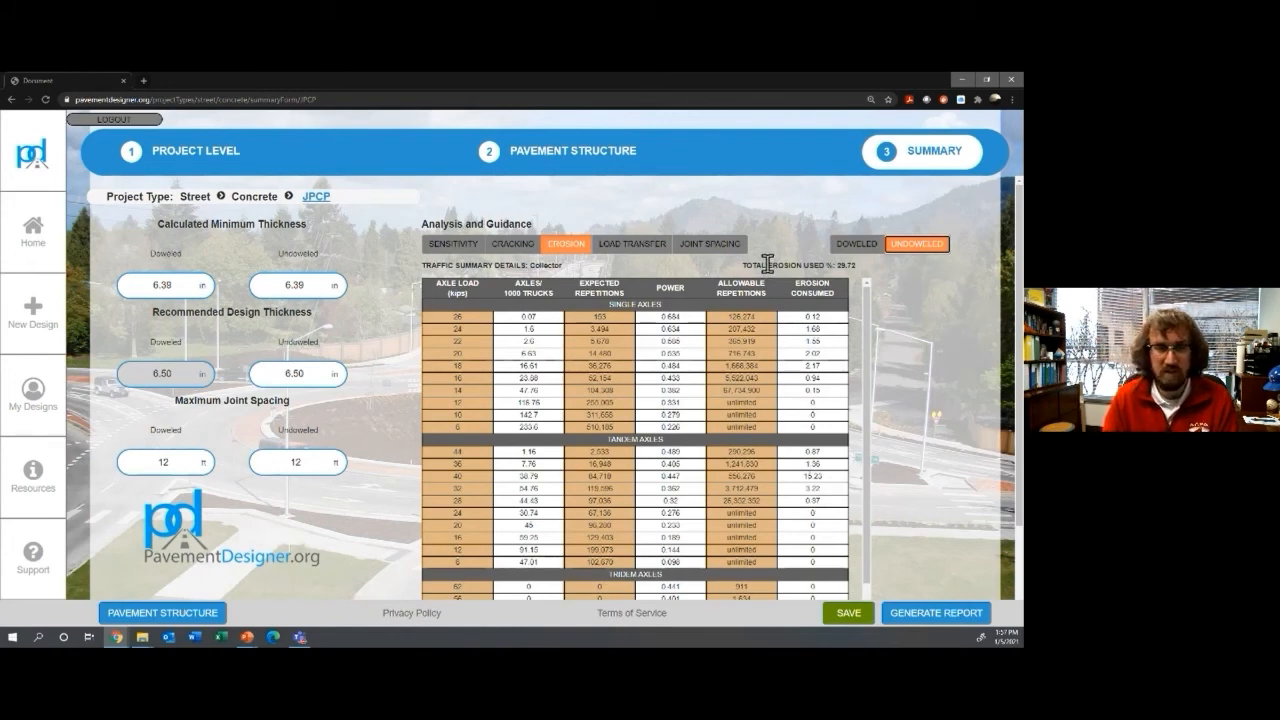
{"action": "left_click", "coordinate": [460, 252]}
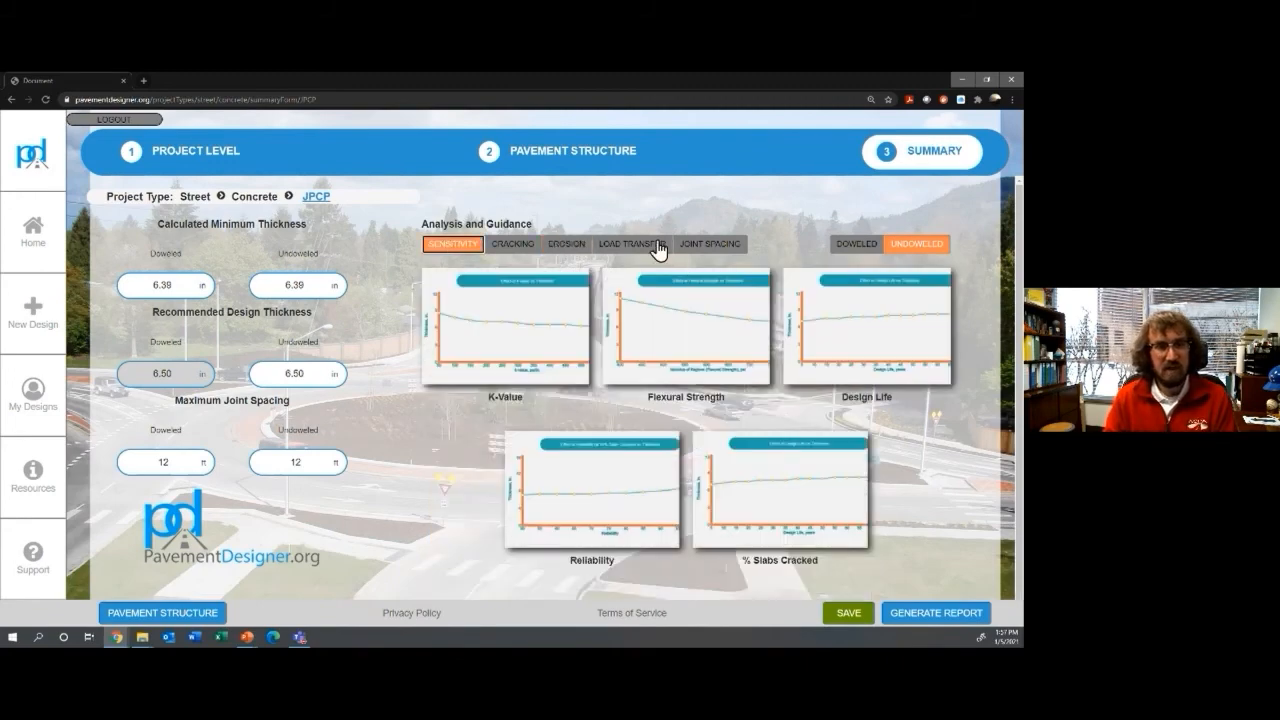
Step: Check load transfer and joint spacing guidance, return to pavement structure, then show the Highway Design slide
{"action": "left_click", "coordinate": [658, 248]}
{"action": "left_click", "coordinate": [688, 250]}
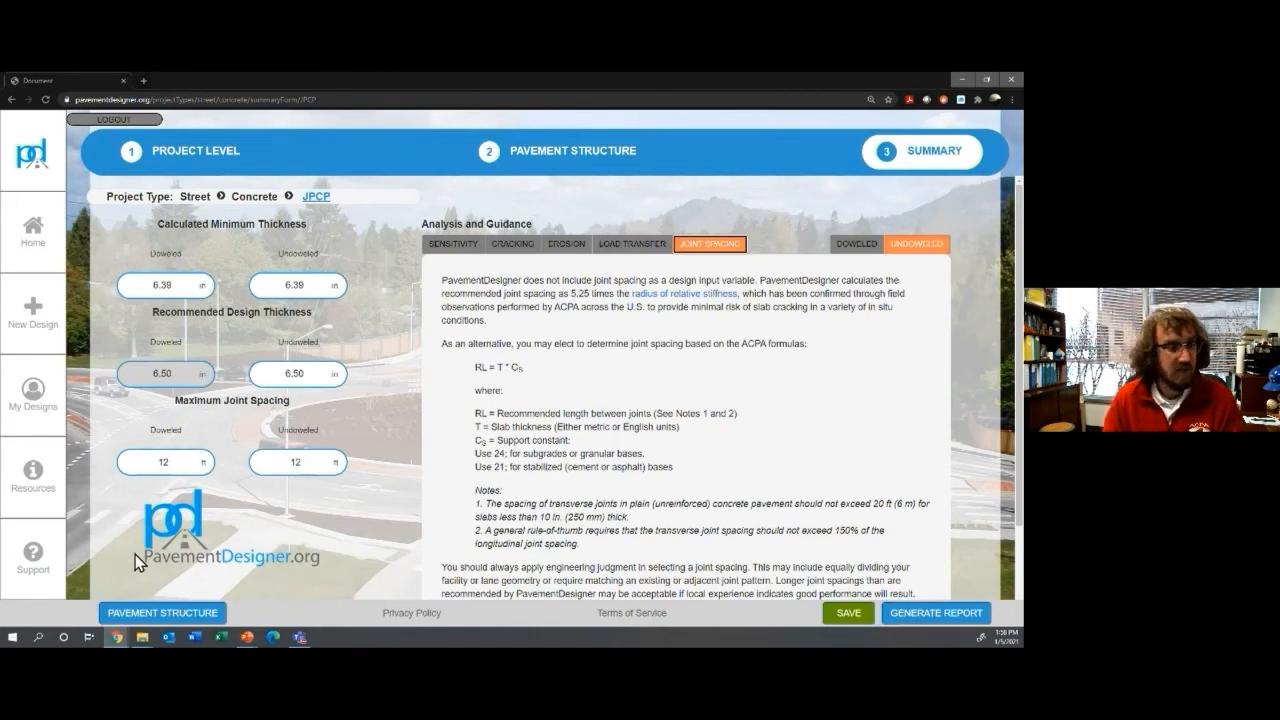
{"action": "left_click", "coordinate": [603, 168]}
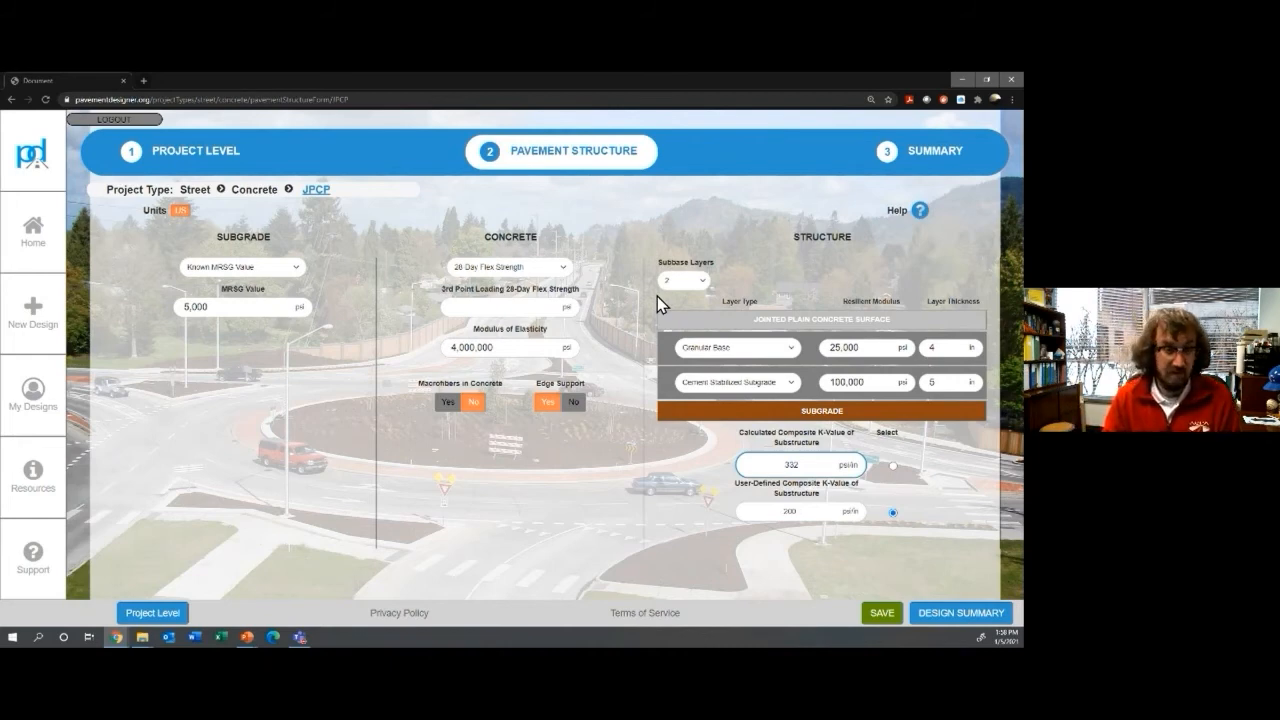
{"action": "key", "text": "alt+Tab"}
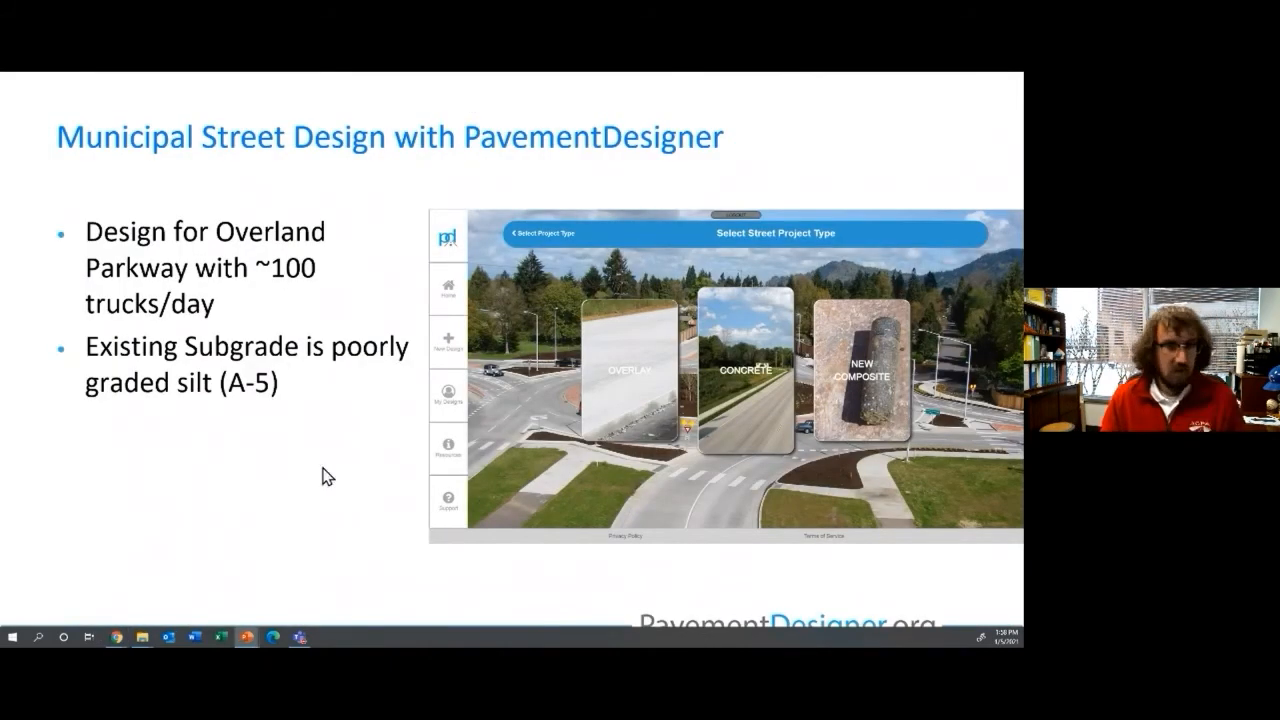
{"action": "key", "text": "Right"}
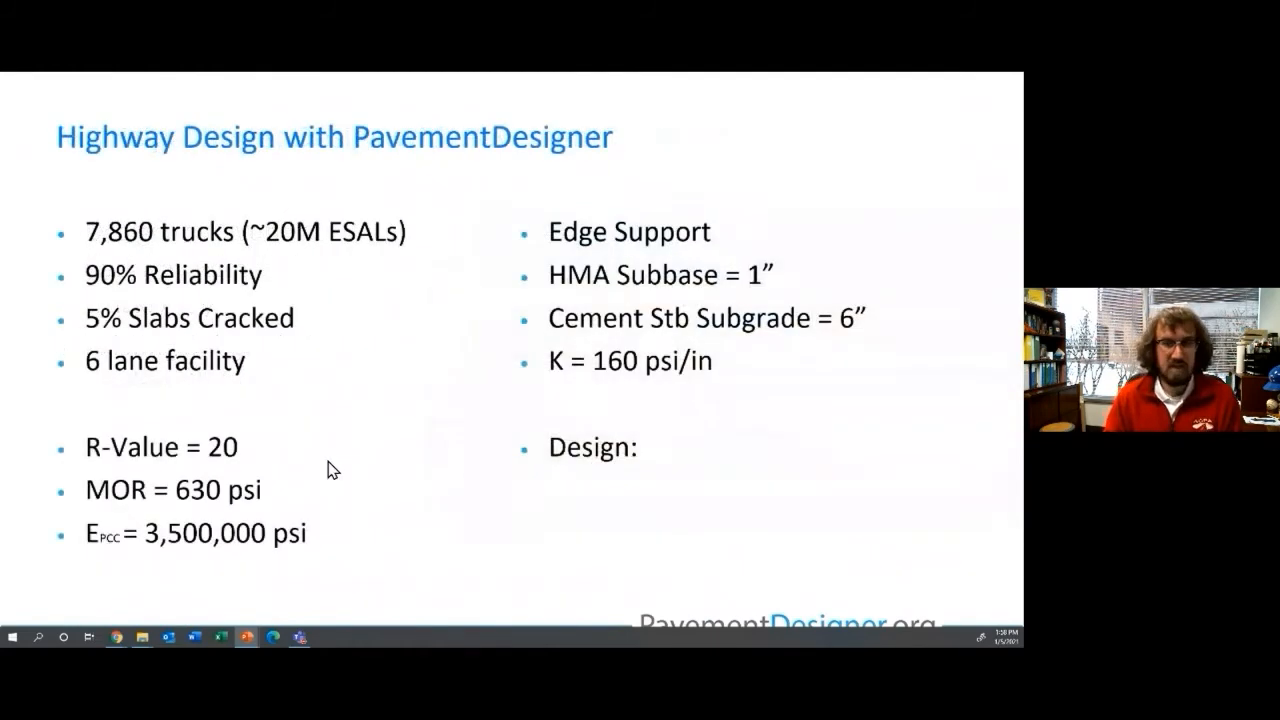
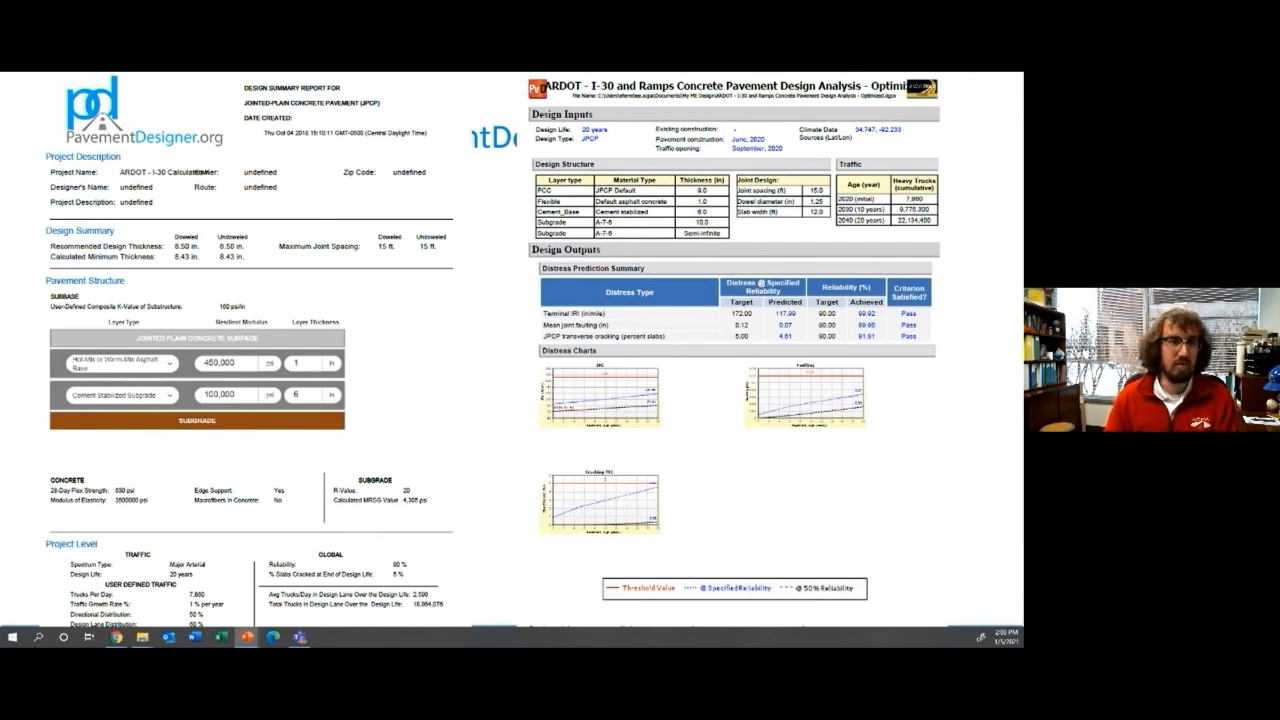
Step: Advance the slideshow past the design summary report to the next slide
{"action": "key", "text": "Right"}
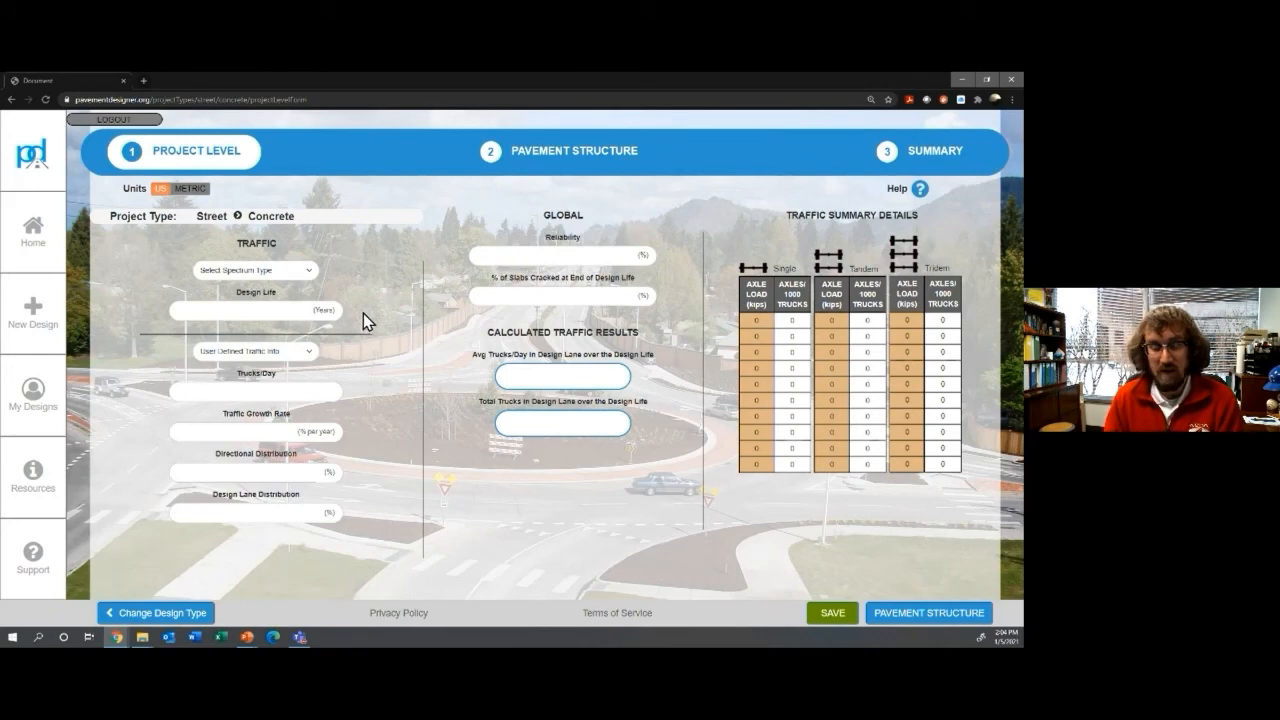
Step: Choose the Collector spectrum and a 20-year design life, and estimate traffic from an asphalt design
{"action": "left_click", "coordinate": [285, 274]}
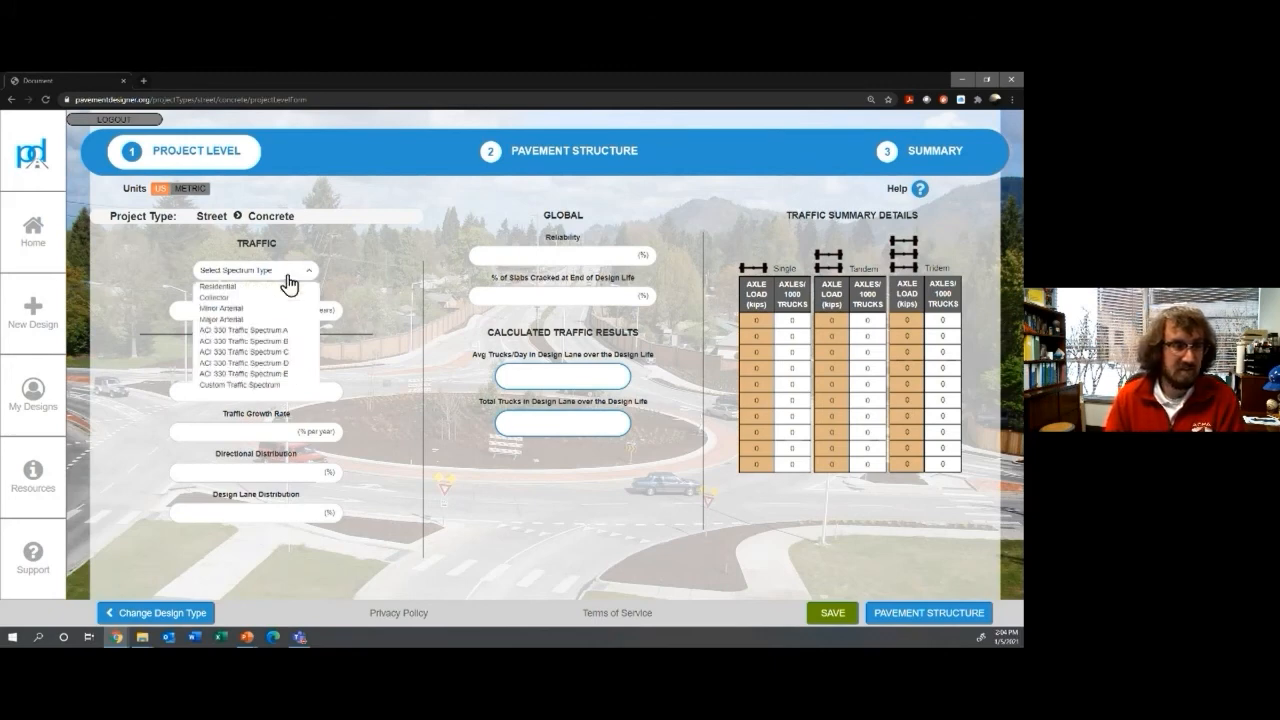
{"action": "left_click", "coordinate": [219, 299]}
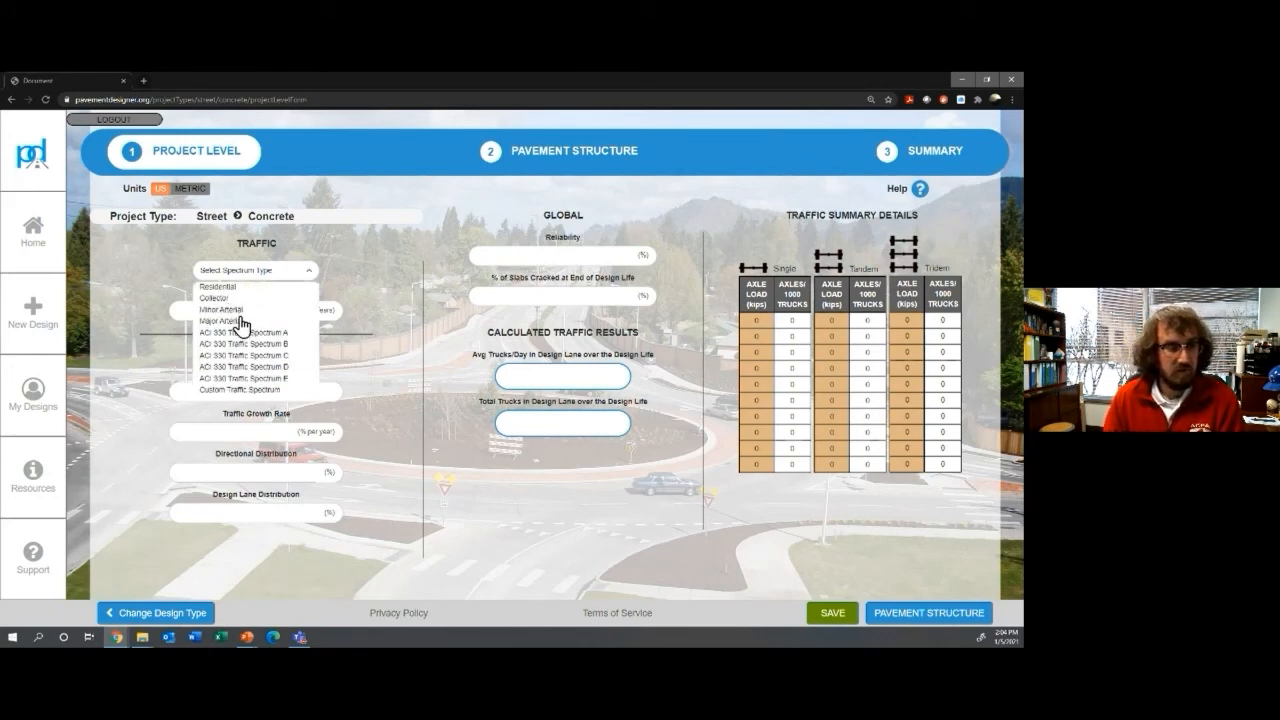
{"action": "left_click", "coordinate": [287, 313]}
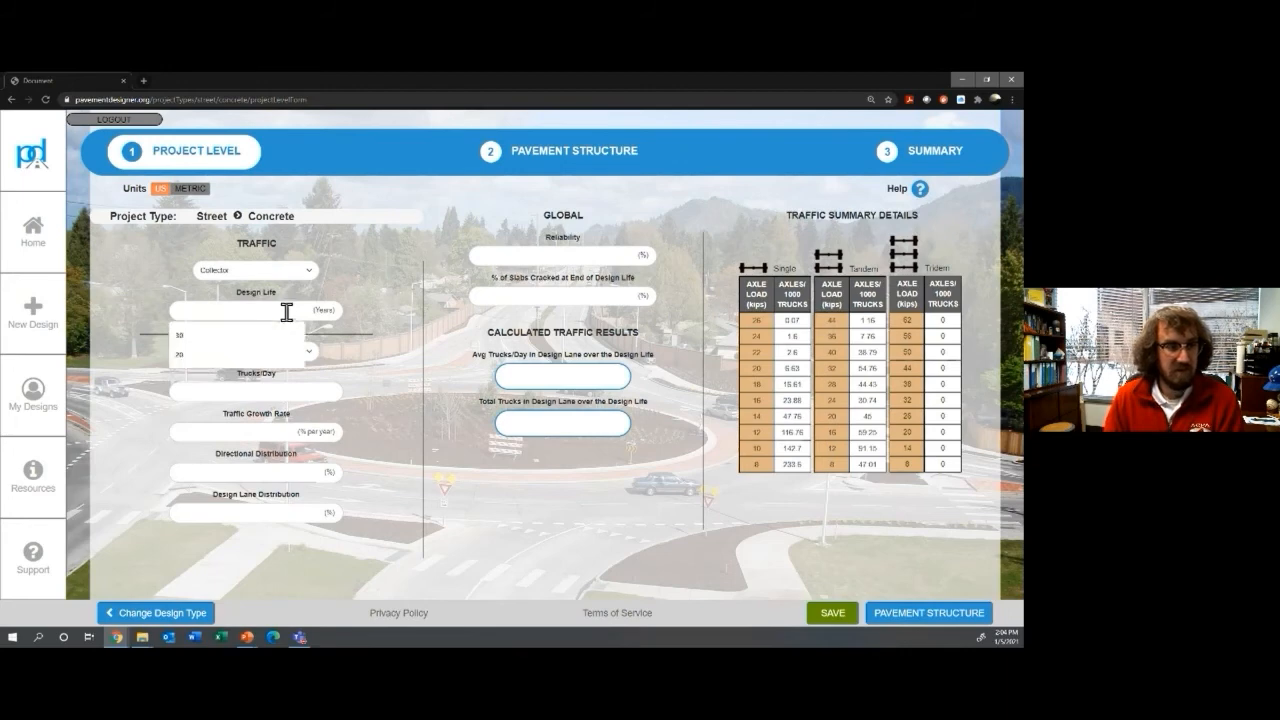
{"action": "type", "text": "20"}
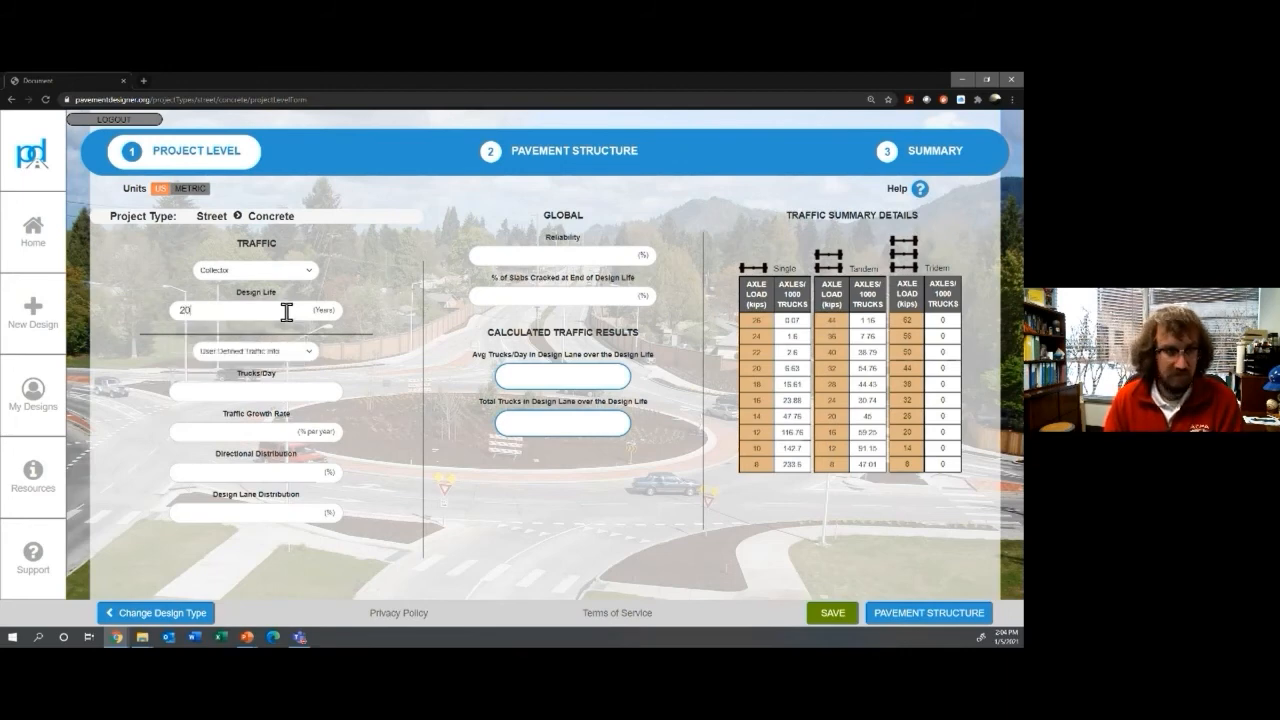
{"action": "left_click", "coordinate": [306, 356]}
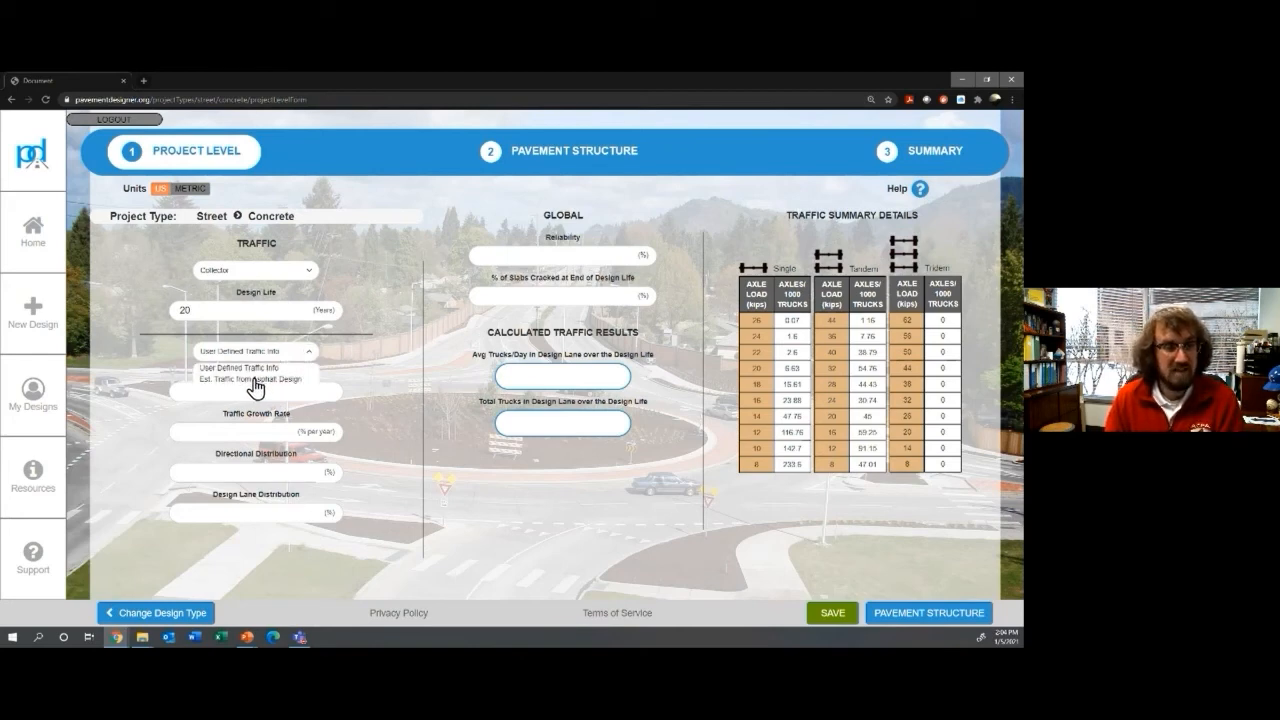
{"action": "left_click", "coordinate": [256, 381]}
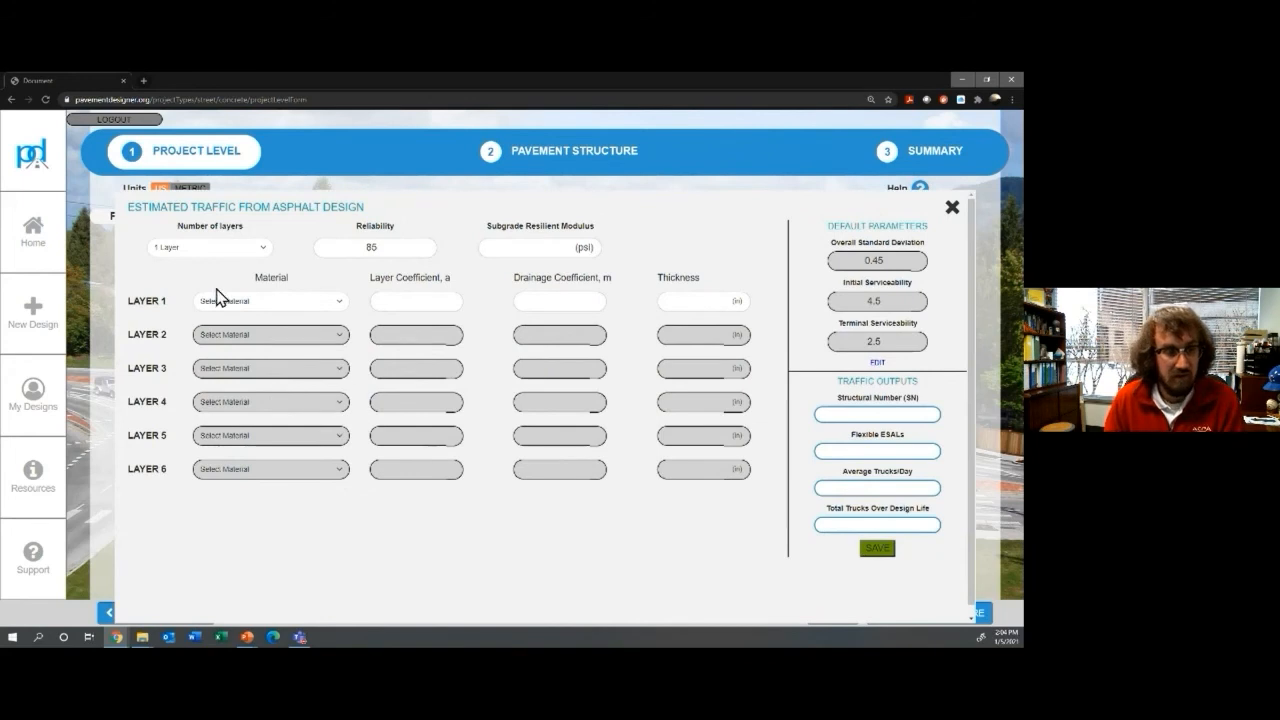
Step: Set the asphalt design to 2 layers, with layer 1 as 4 in Asphalt Cement Concrete
{"action": "left_click", "coordinate": [253, 262]}
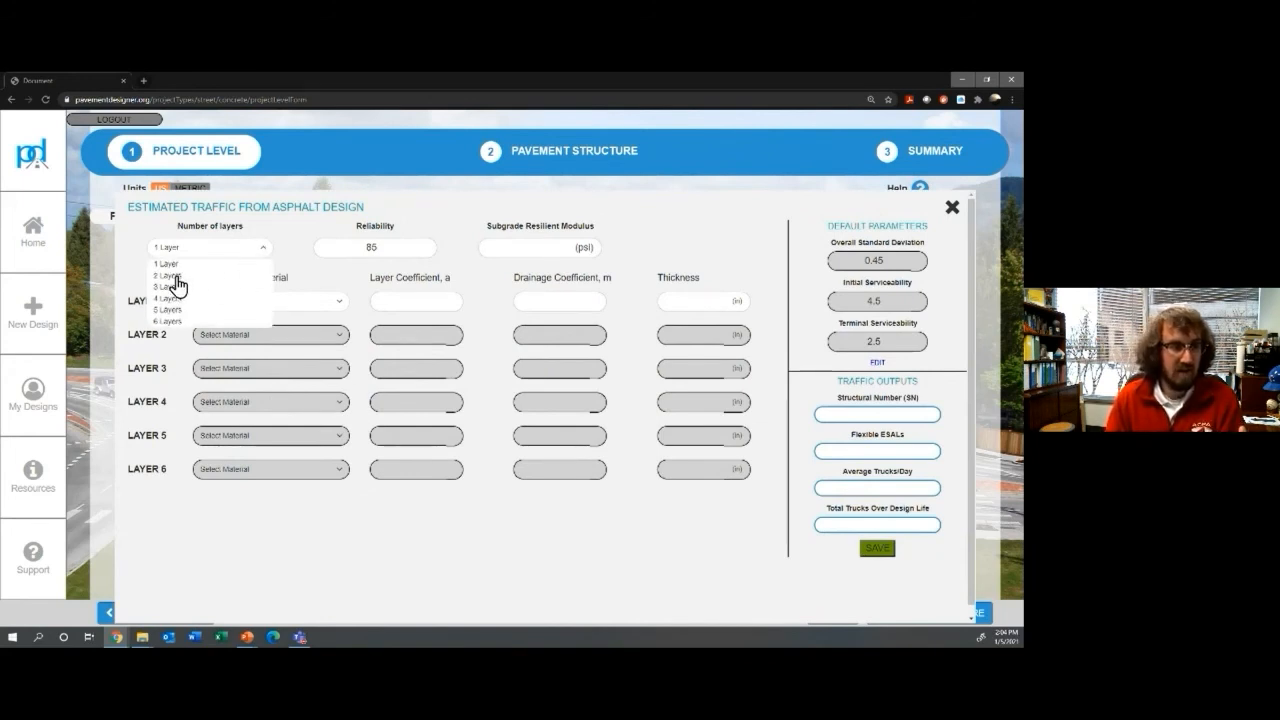
{"action": "left_click", "coordinate": [185, 270]}
{"action": "left_click", "coordinate": [328, 305]}
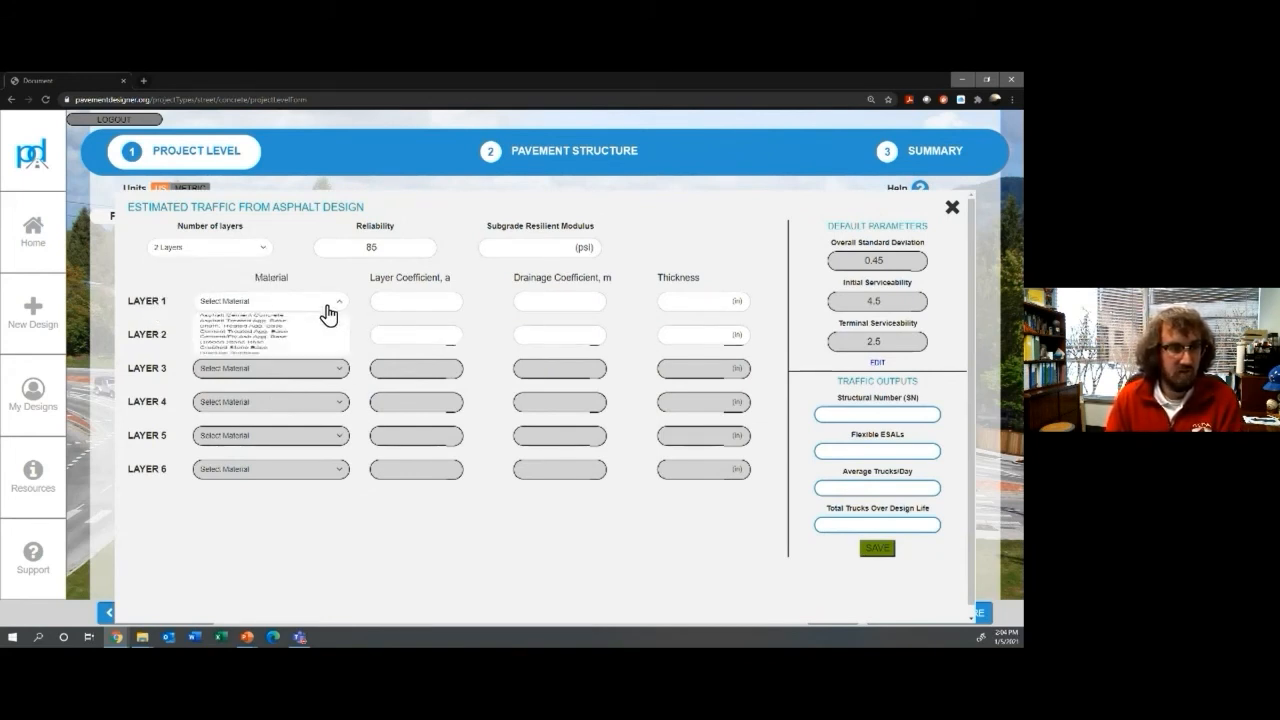
{"action": "left_click", "coordinate": [271, 318]}
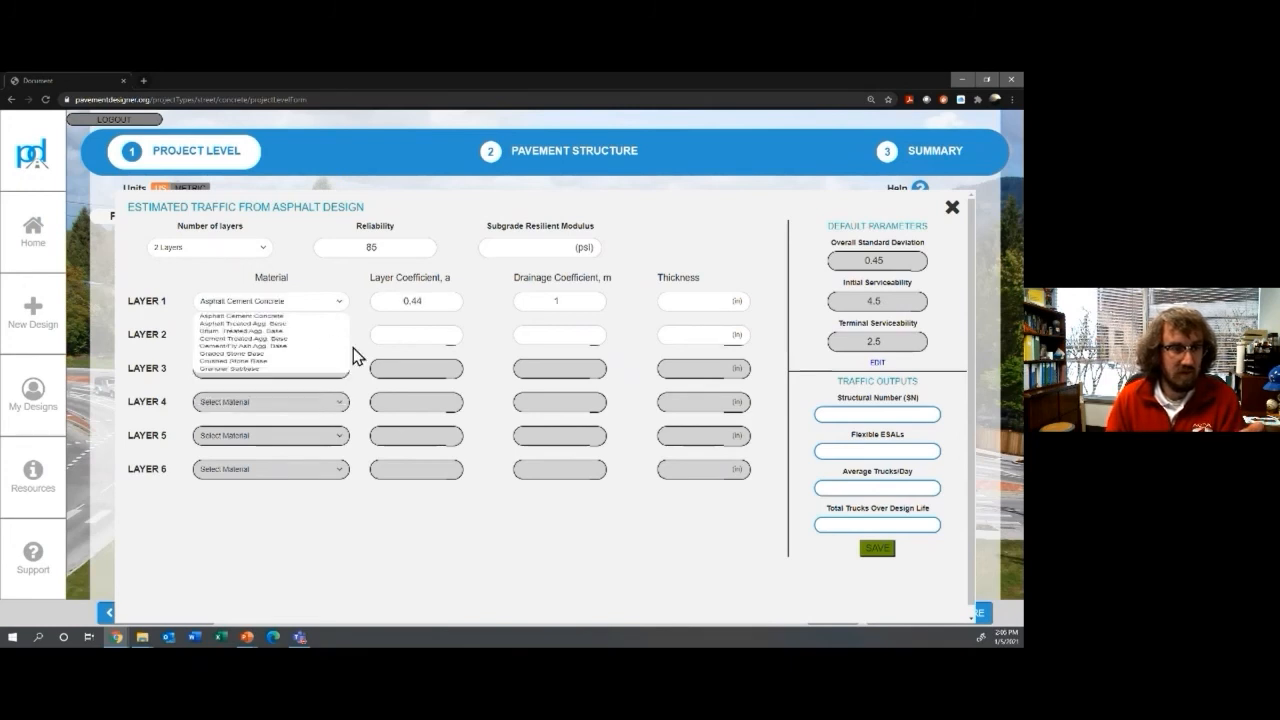
{"action": "left_click", "coordinate": [701, 304]}
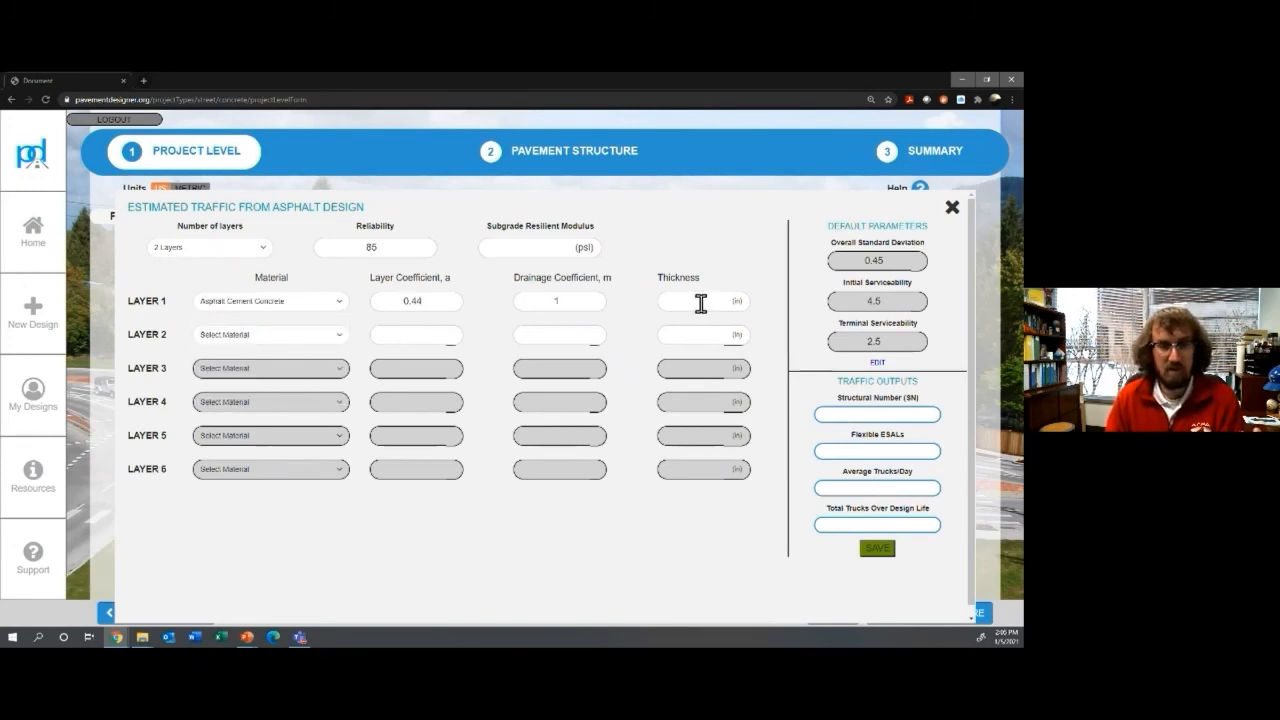
{"action": "type", "text": "4"}
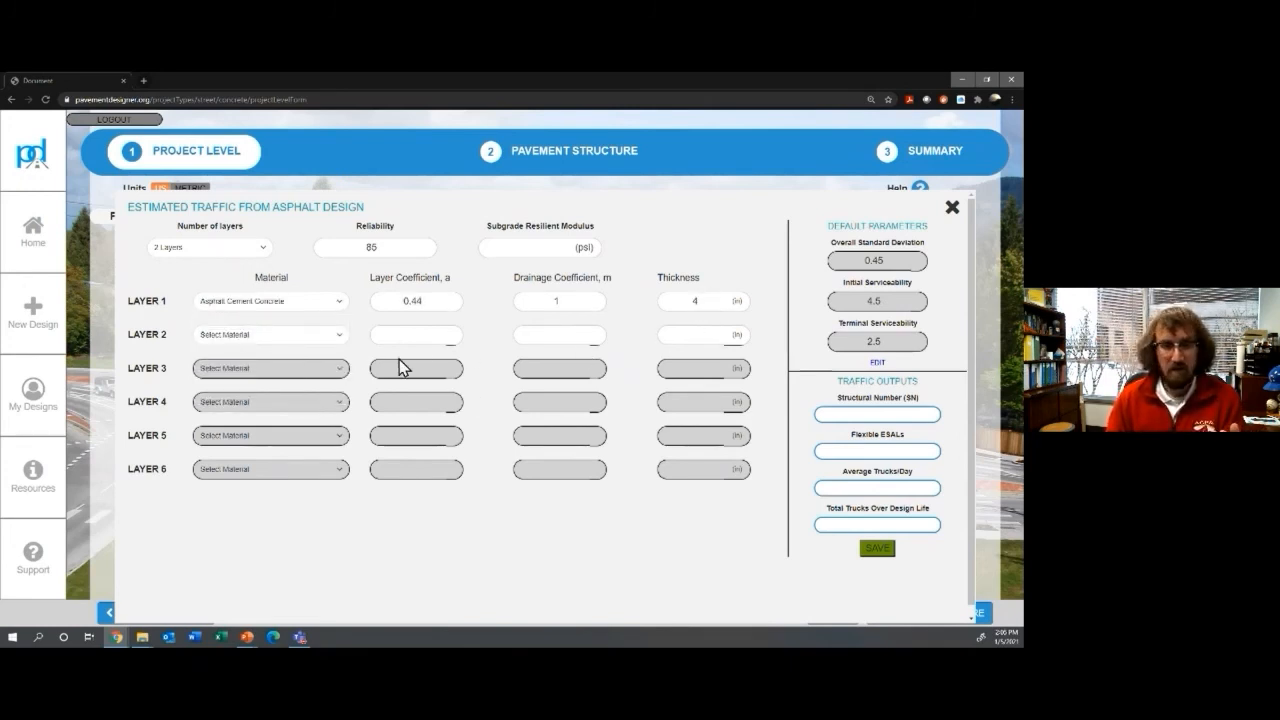
Step: Make layer 2 an 8 in Granular Subbase (coefficient 0.14) over 4,000 psi subgrade
{"action": "left_click", "coordinate": [339, 346]}
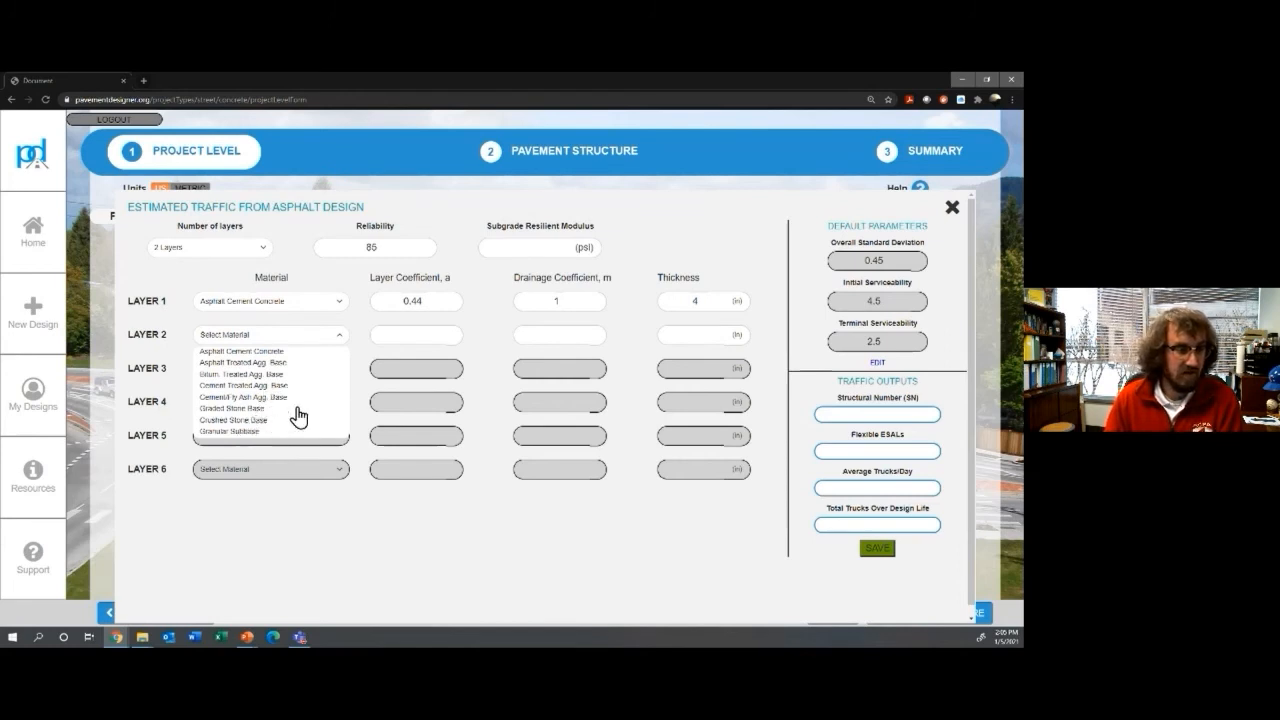
{"action": "left_click", "coordinate": [298, 420]}
{"action": "left_click", "coordinate": [331, 340]}
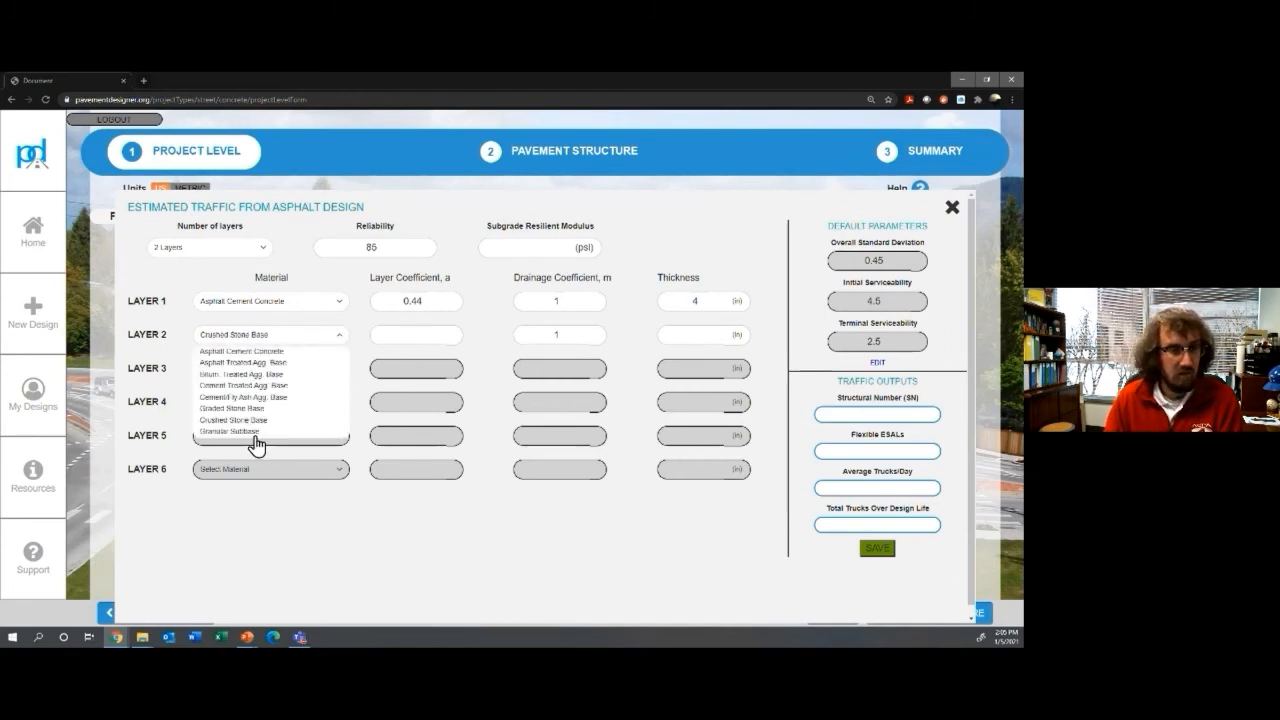
{"action": "left_click", "coordinate": [237, 433]}
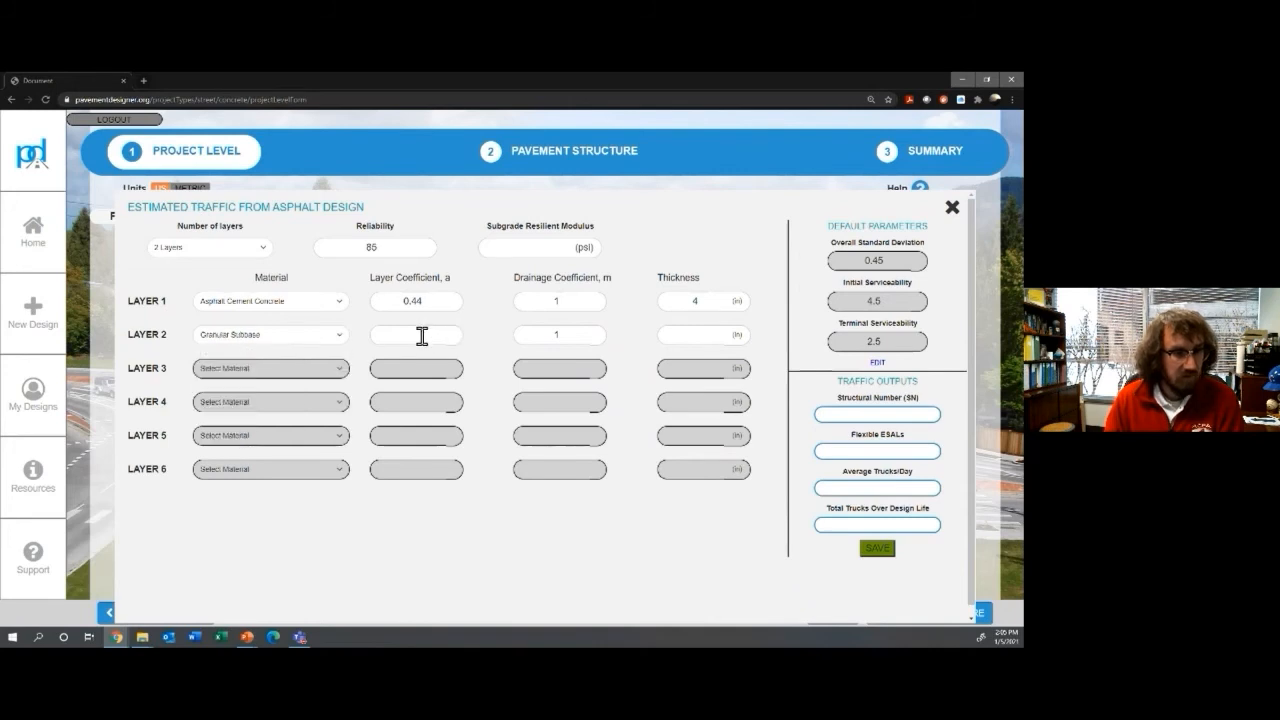
{"action": "left_click", "coordinate": [420, 335]}
{"action": "type", "text": "014."}
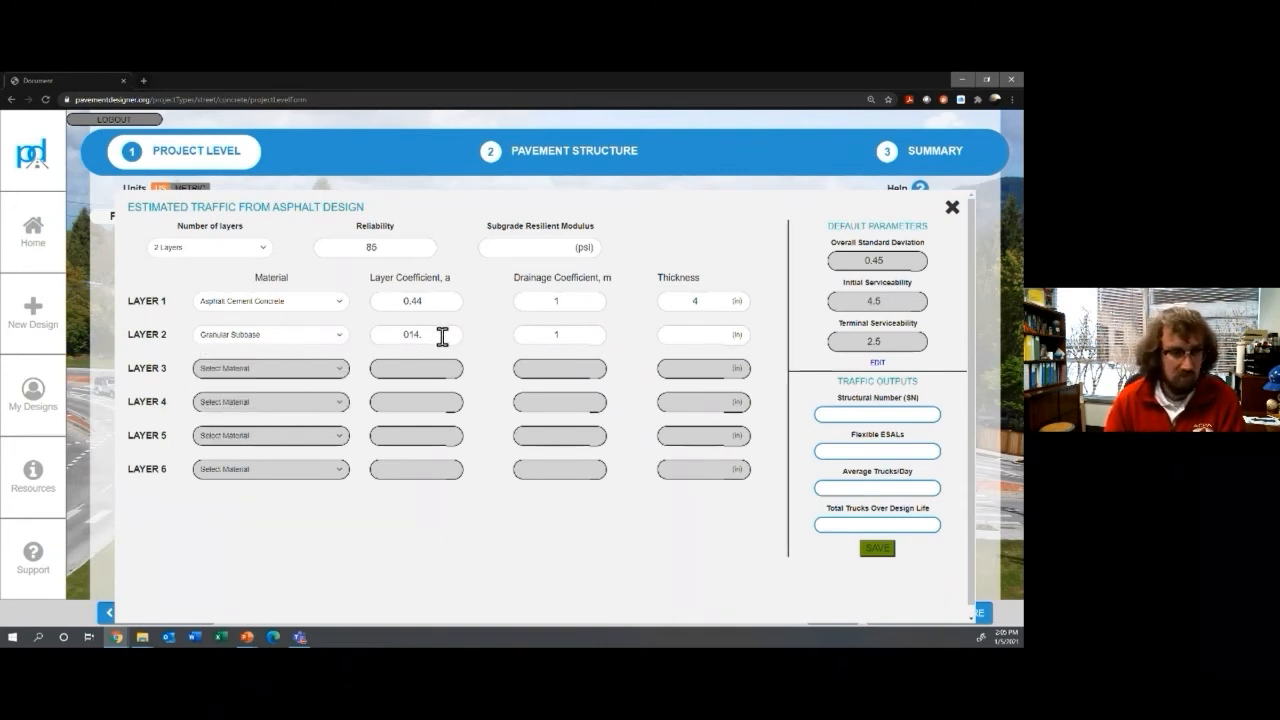
{"action": "key", "text": "BackSpace"}
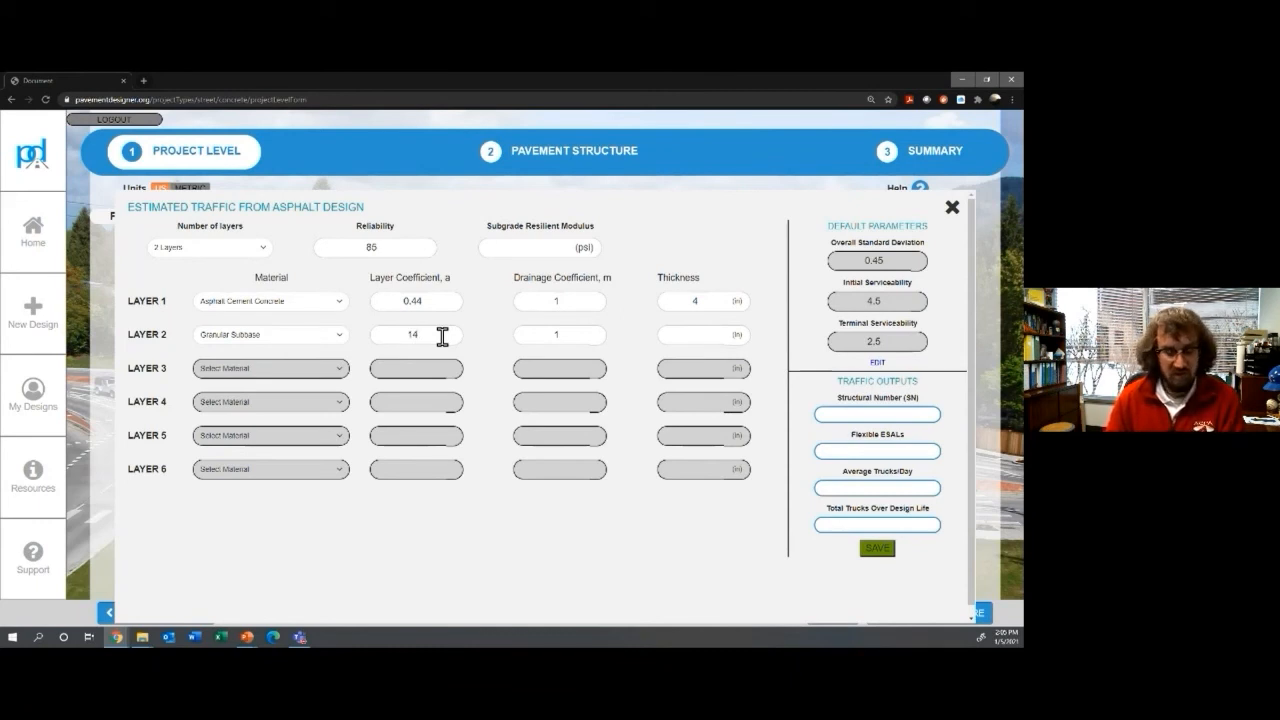
{"action": "type", "text": "0."}
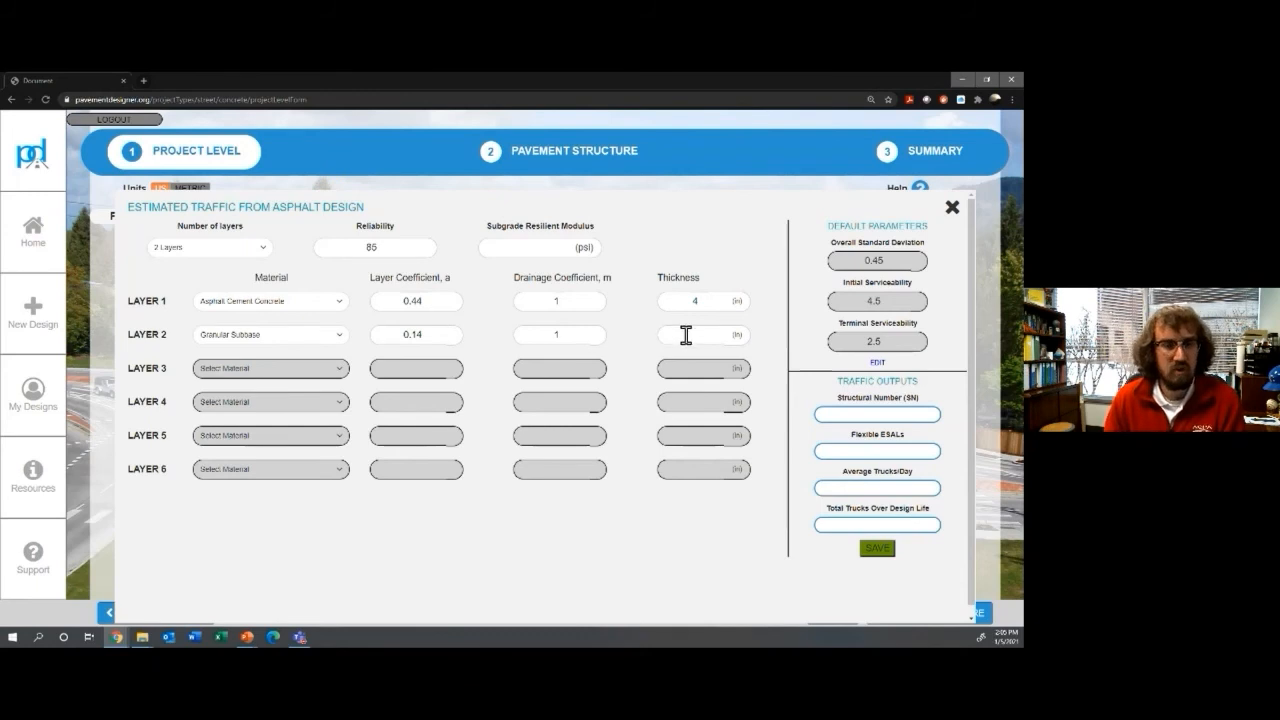
{"action": "type", "text": "8"}
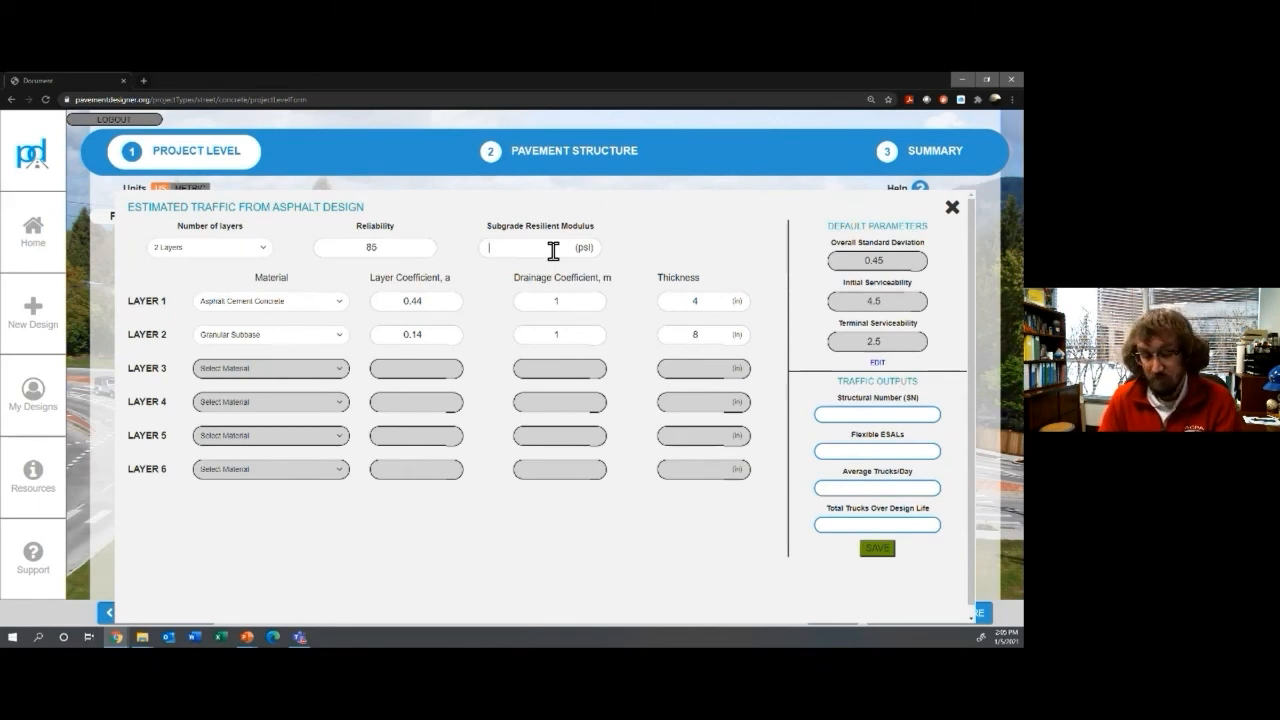
{"action": "type", "text": "4,000"}
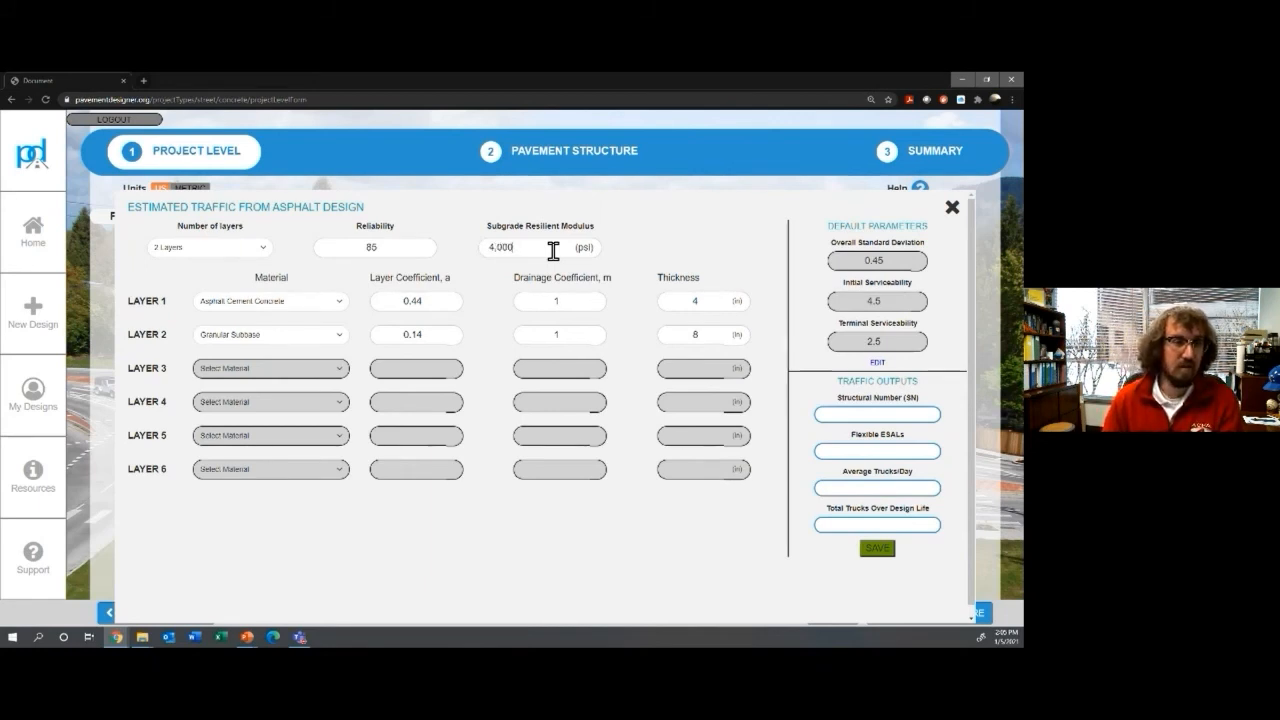
{"action": "left_click", "coordinate": [756, 221]}
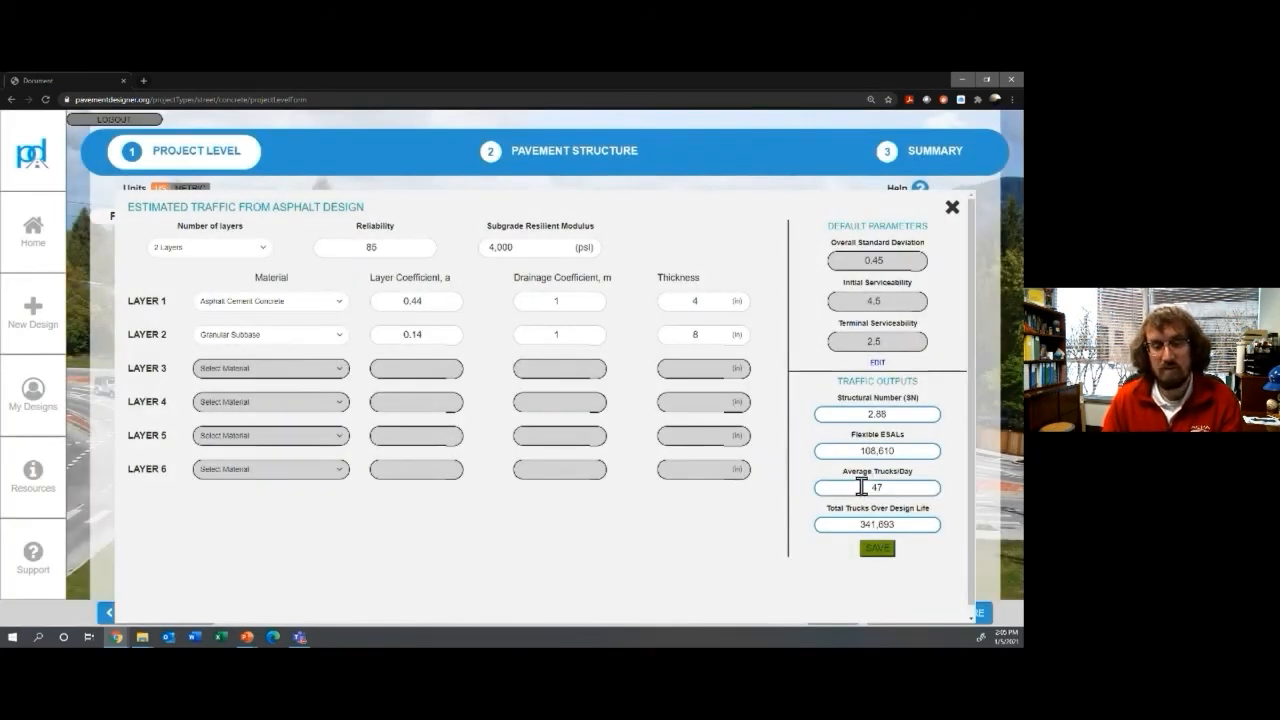
Step: Save the estimated traffic into the project and set 15% slabs cracked
{"action": "left_click", "coordinate": [877, 552]}
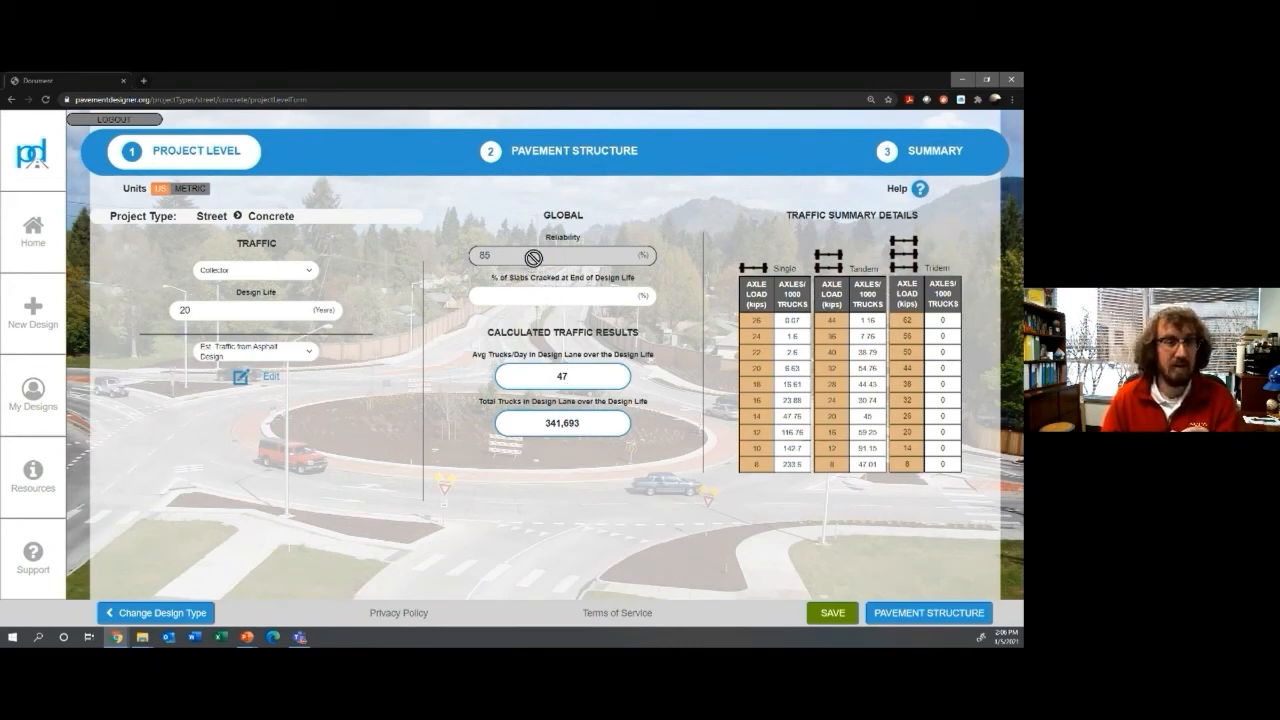
{"action": "left_click", "coordinate": [526, 302]}
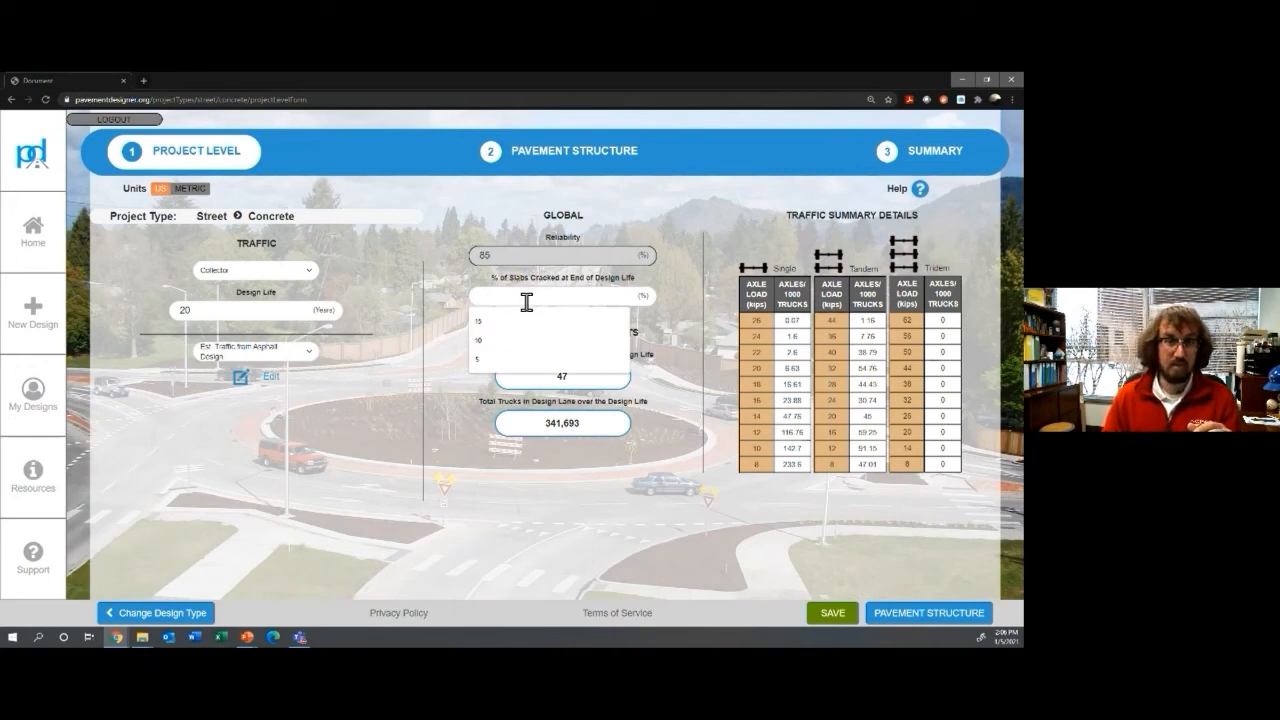
{"action": "type", "text": "15"}
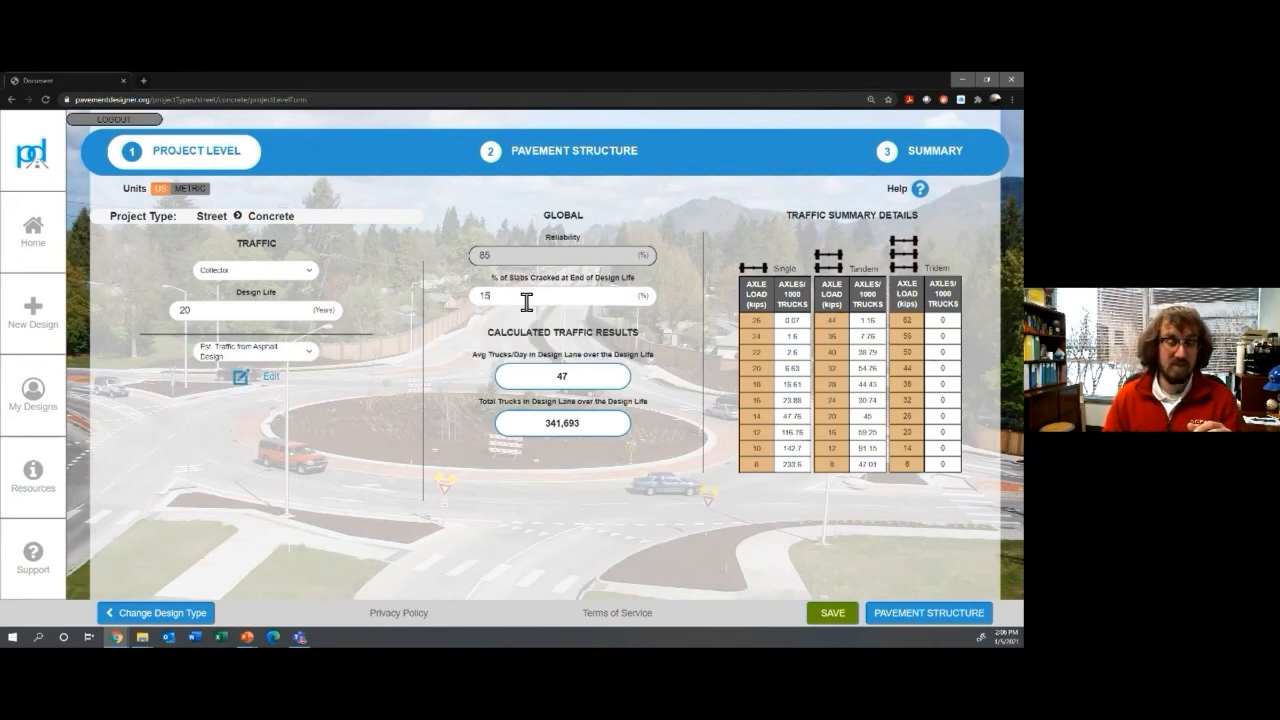
Step: Advance to the pavement structure step, then return to the slideshow
{"action": "left_click", "coordinate": [887, 621]}
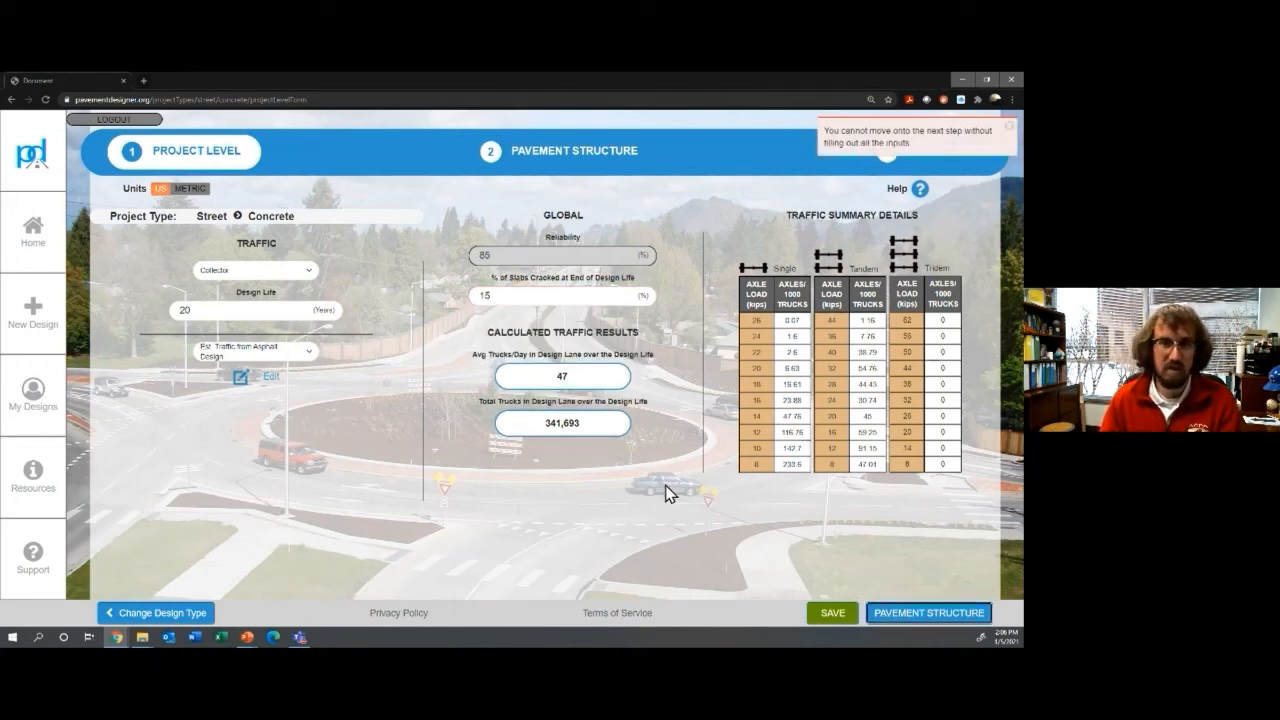
{"action": "left_click", "coordinate": [913, 620]}
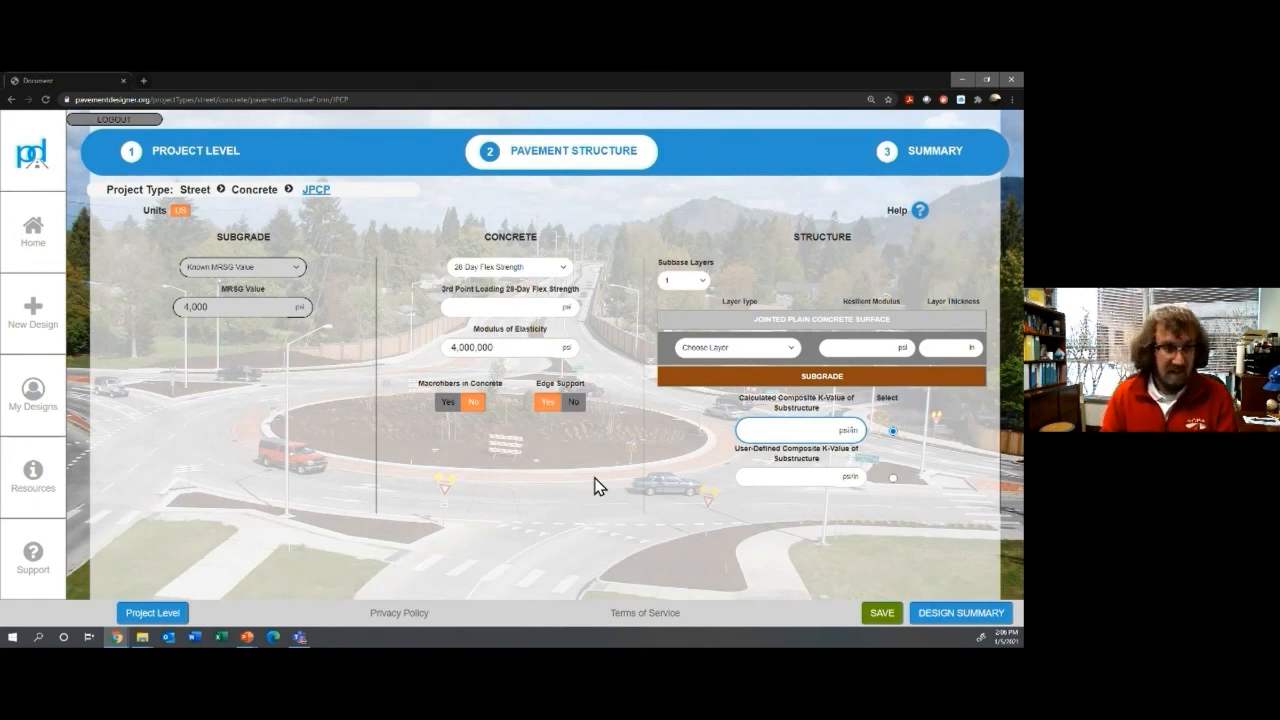
{"action": "key", "text": "alt+Tab"}
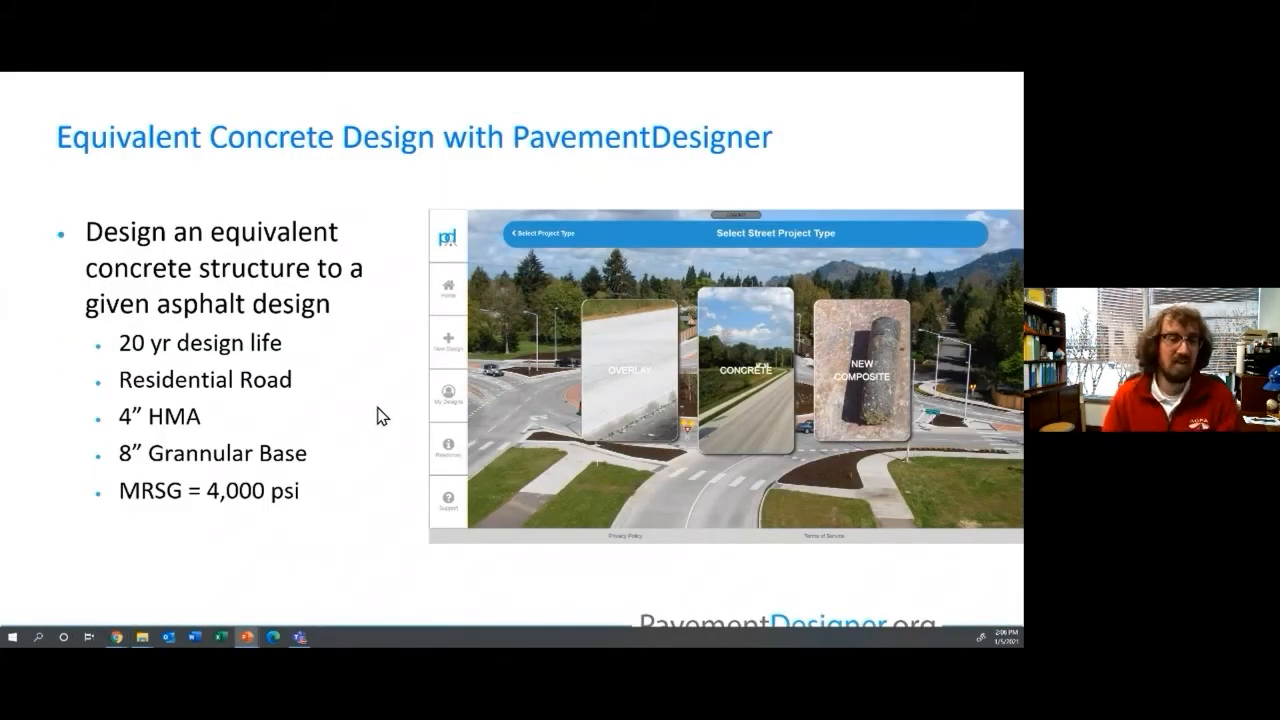
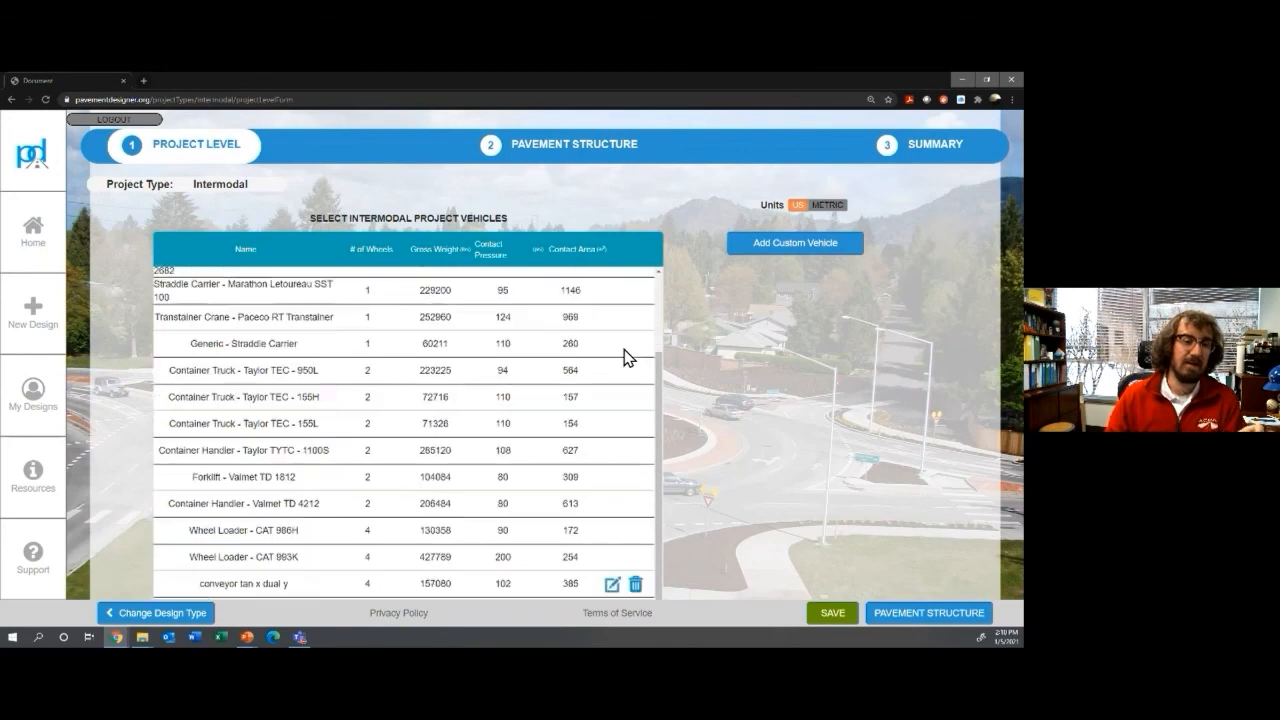
Step: Find and select the Wheel Loader - CAT 986H row in the vehicle table
{"action": "scroll", "coordinate": [624, 357], "scroll_direction": "up", "scroll_amount": 1}
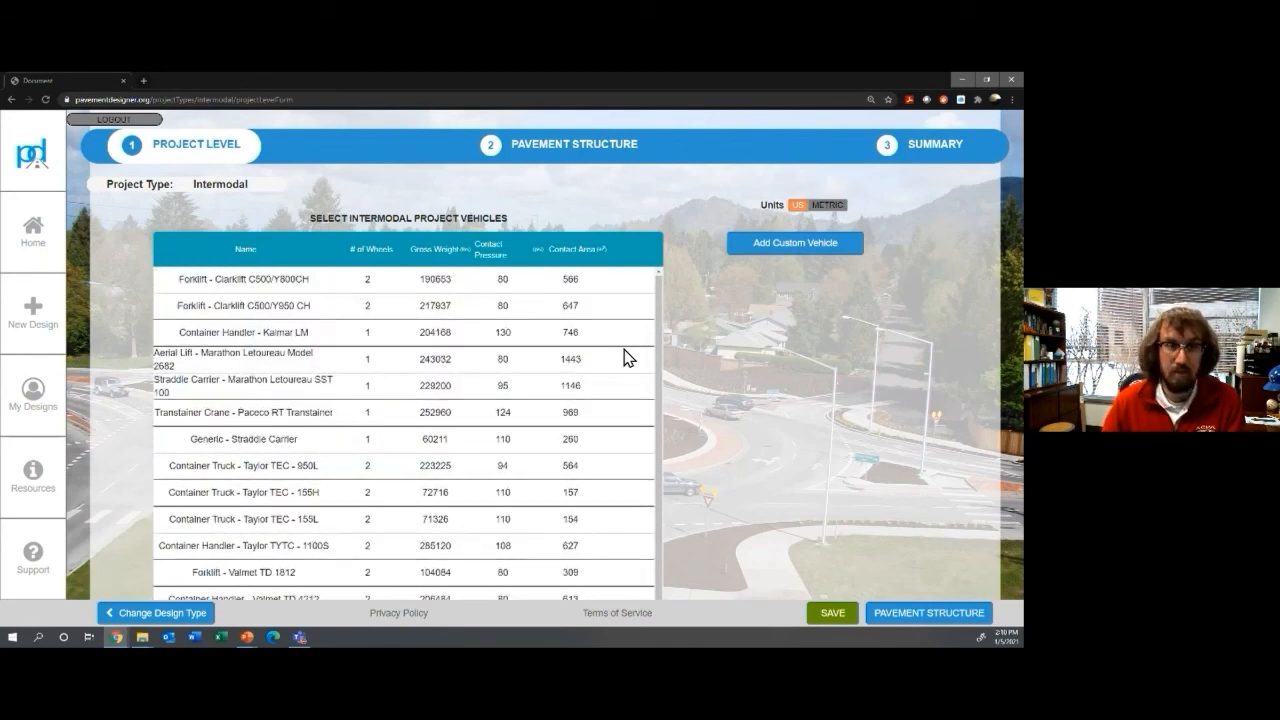
{"action": "scroll", "coordinate": [624, 357], "scroll_direction": "down", "scroll_amount": 1}
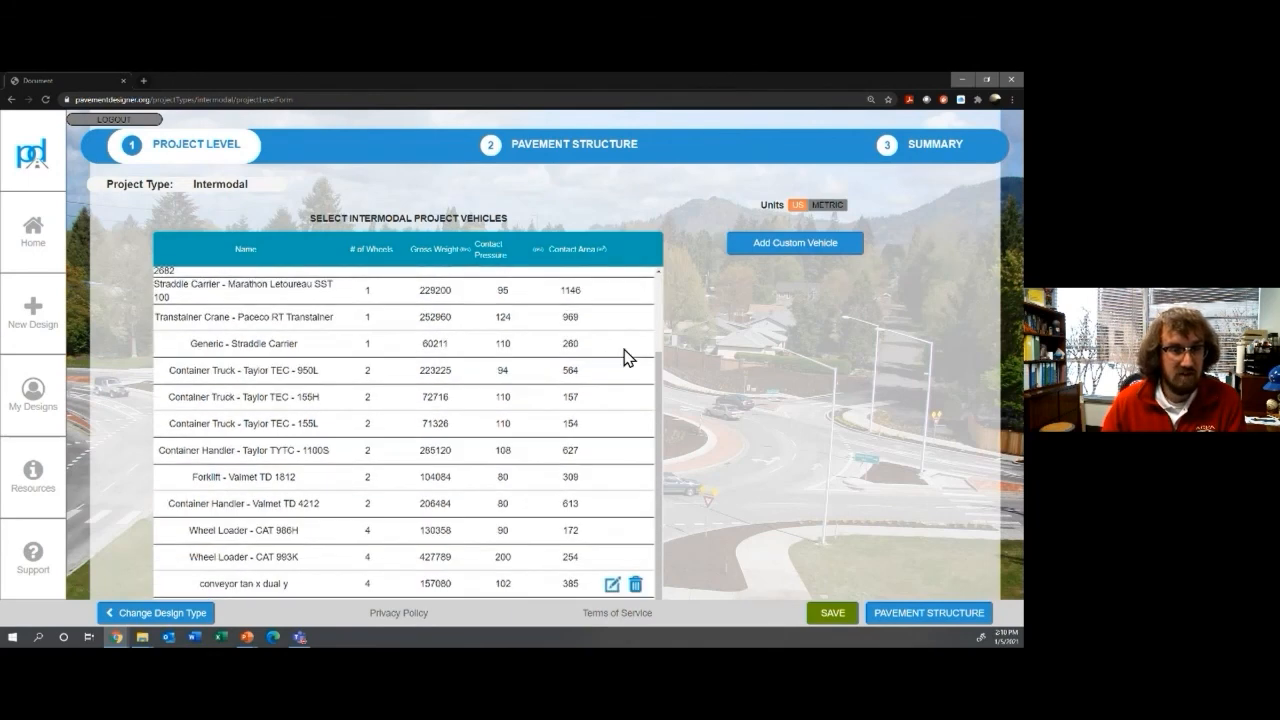
{"action": "left_click", "coordinate": [270, 537]}
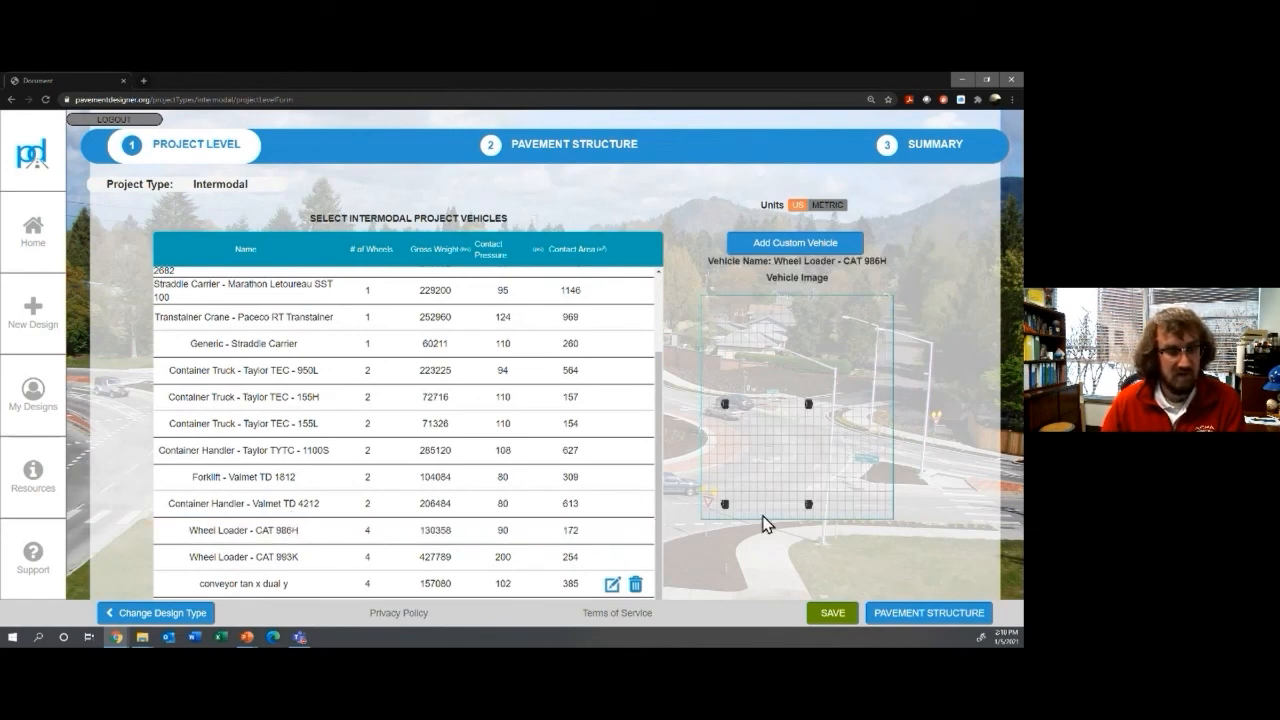
{"action": "left_click", "coordinate": [771, 256]}
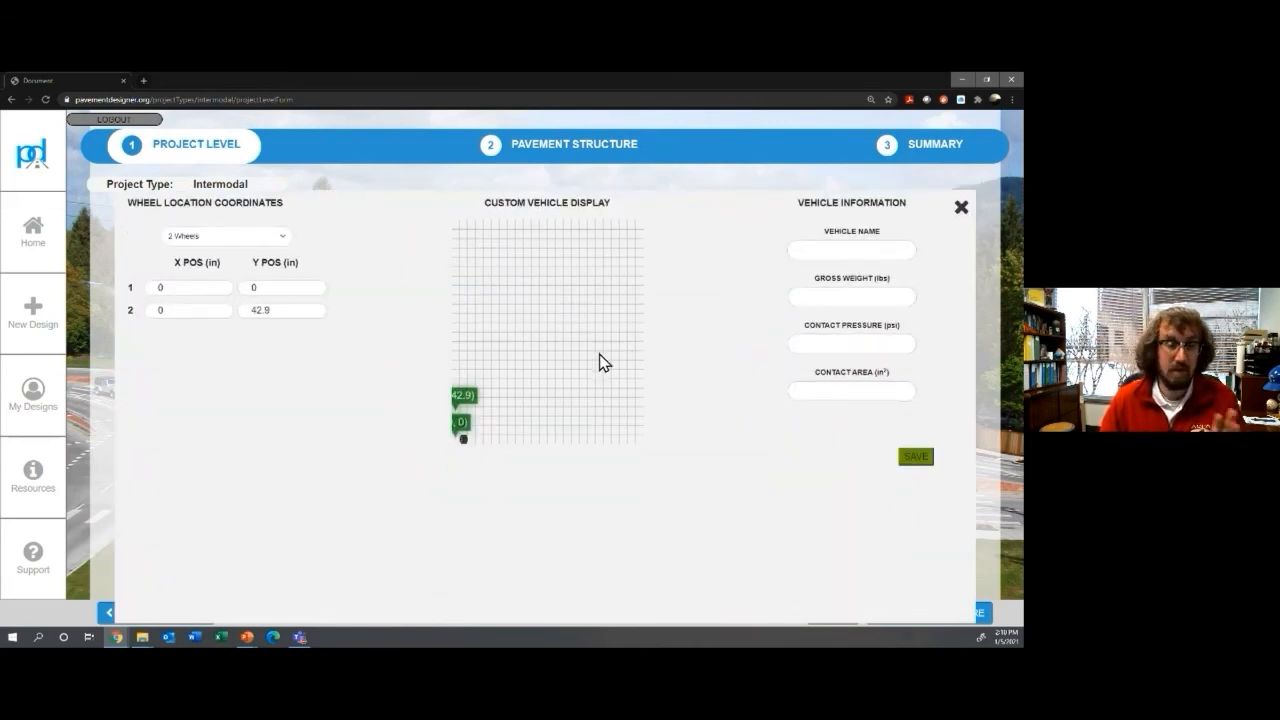
{"action": "left_click", "coordinate": [278, 240]}
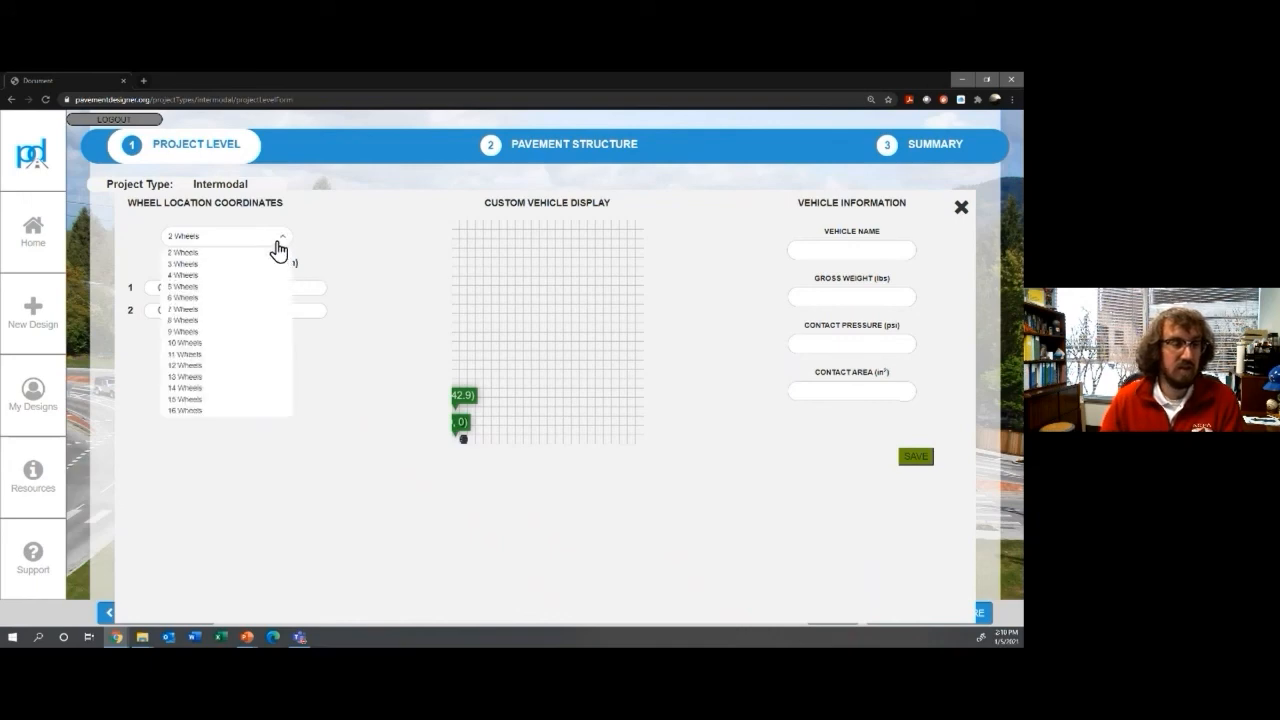
{"action": "left_click", "coordinate": [282, 237]}
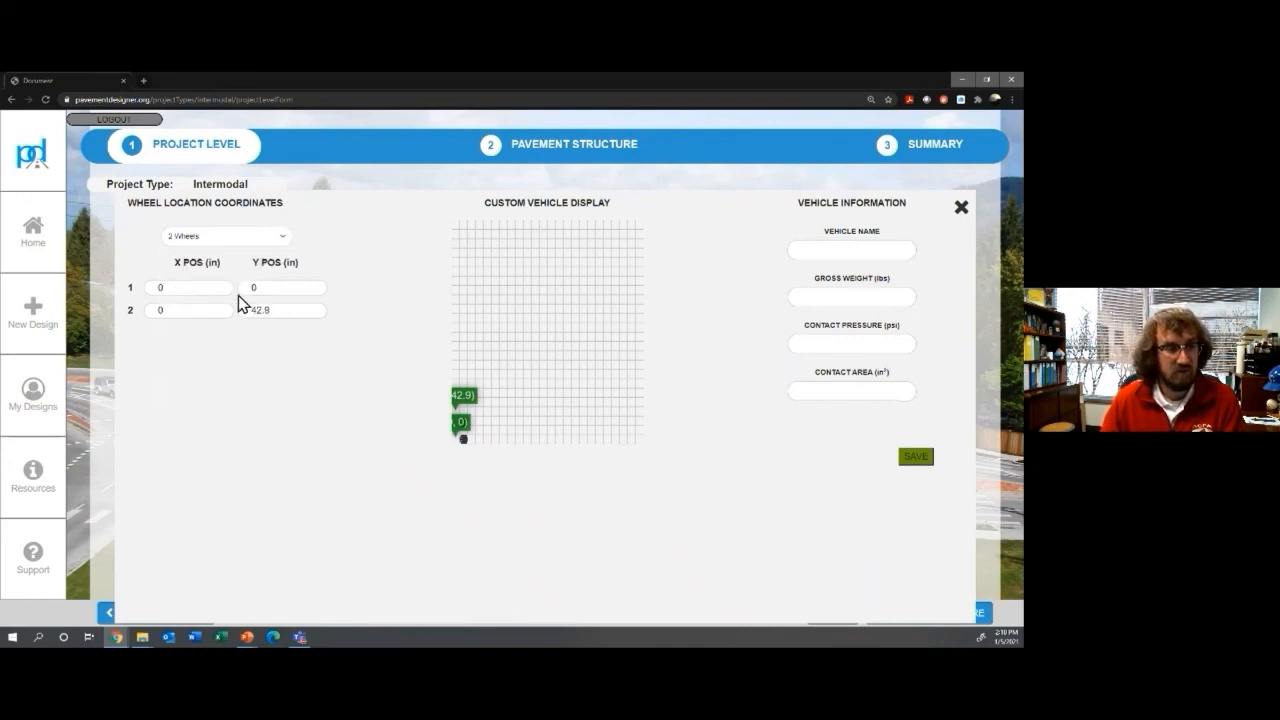
{"action": "left_click_drag", "start_coordinate": [268, 309], "coordinate": [252, 309]}
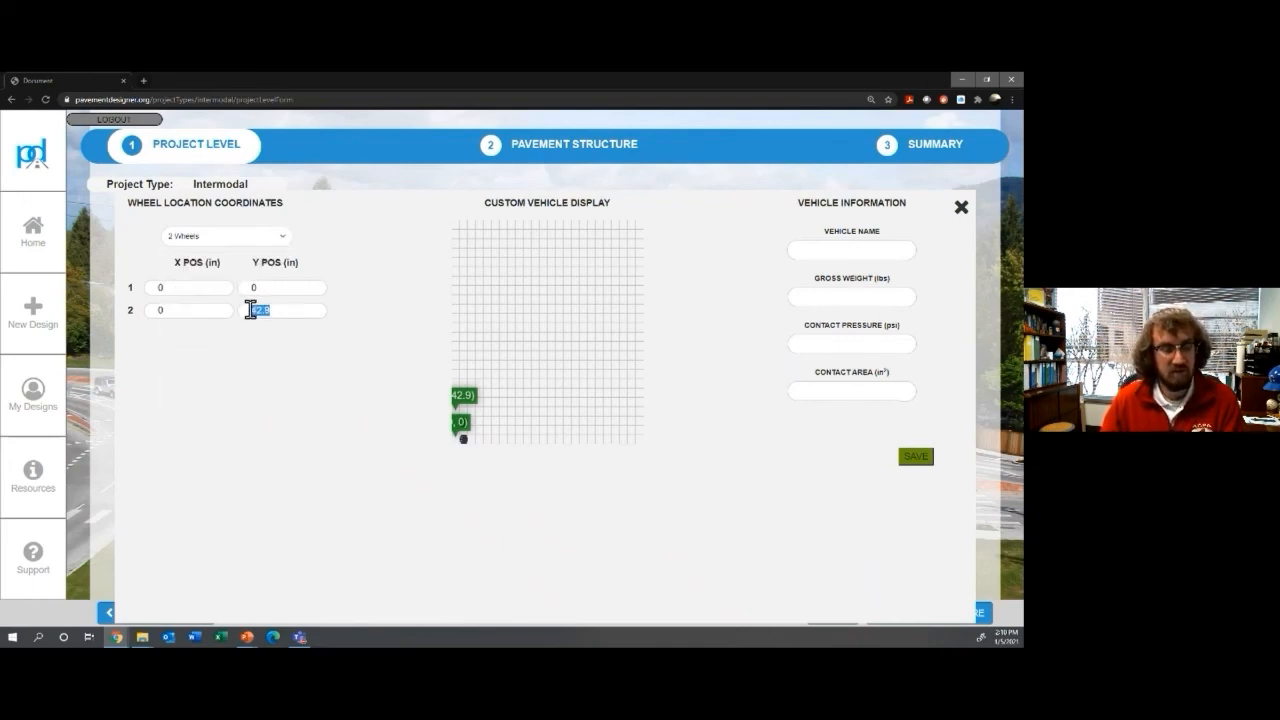
{"action": "type", "text": "40"}
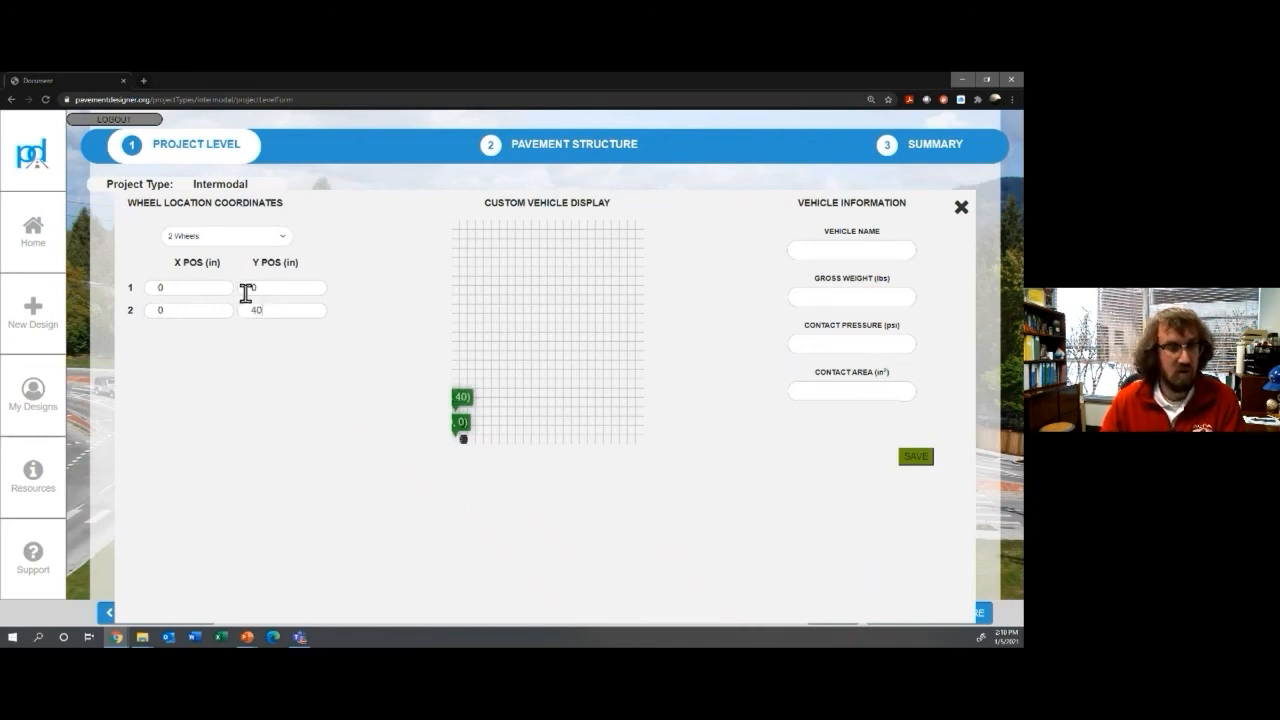
{"action": "left_click", "coordinate": [836, 257]}
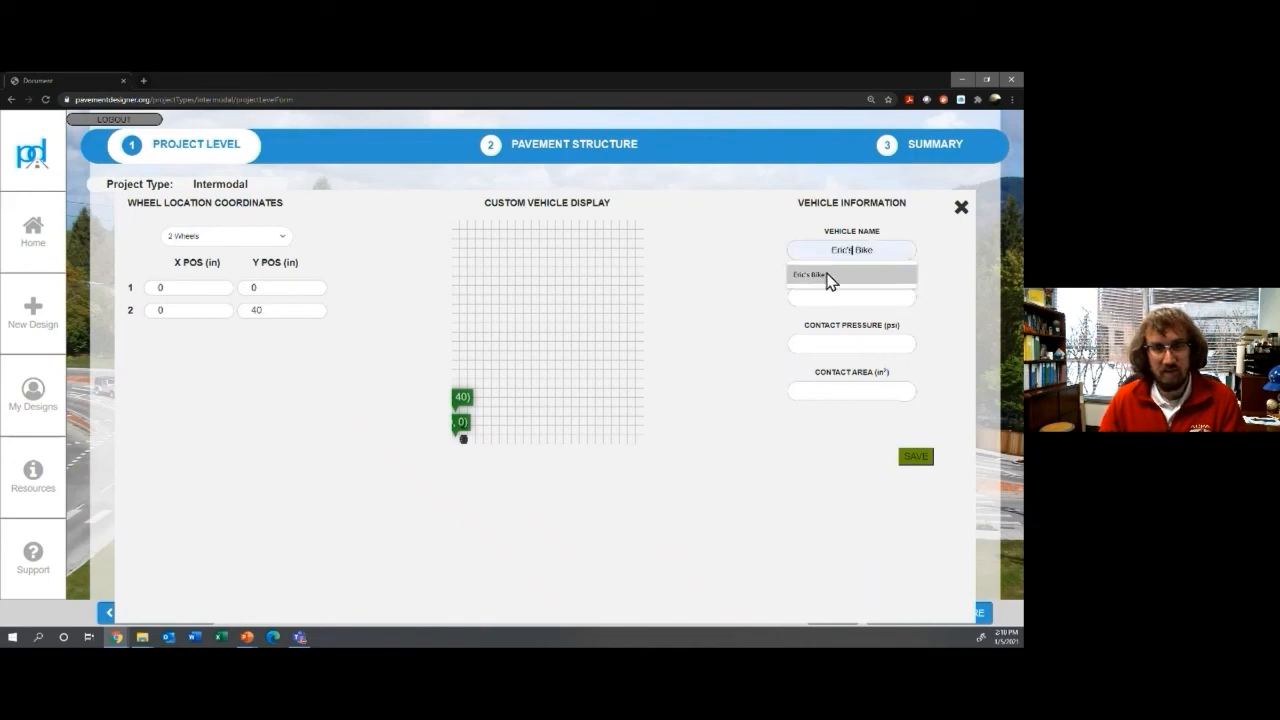
{"action": "left_click", "coordinate": [829, 278]}
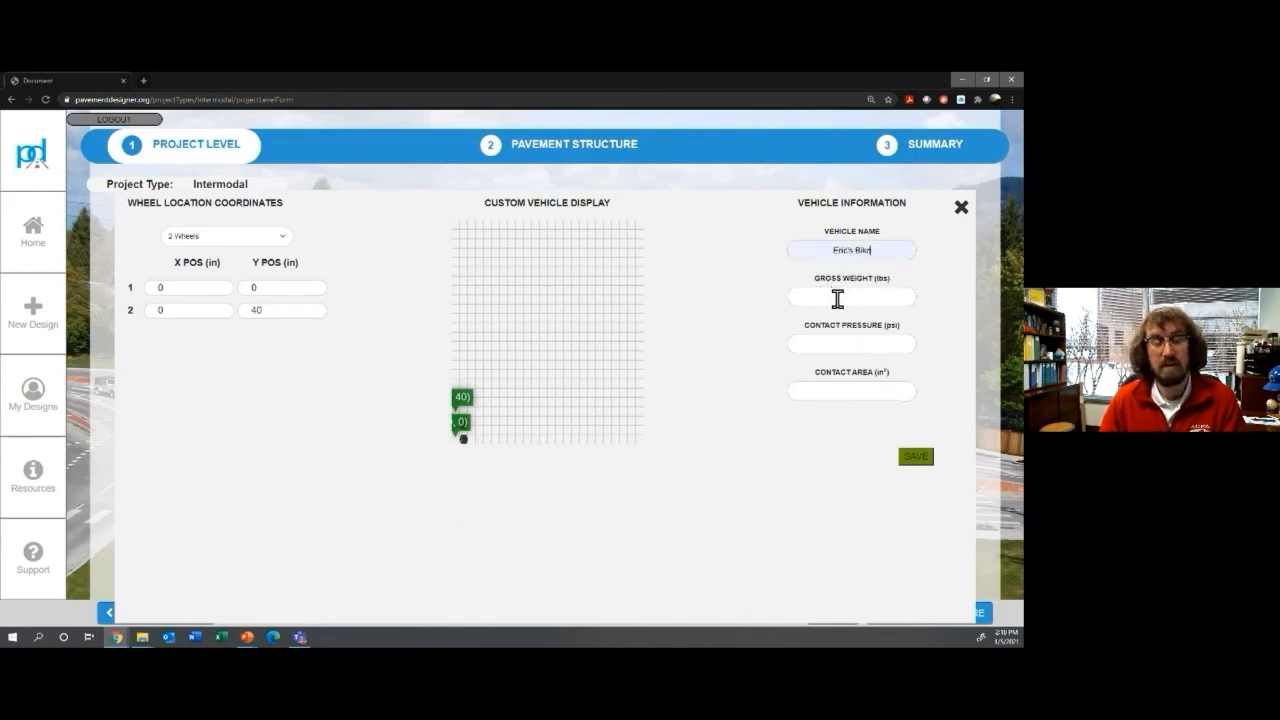
{"action": "left_click", "coordinate": [833, 297]}
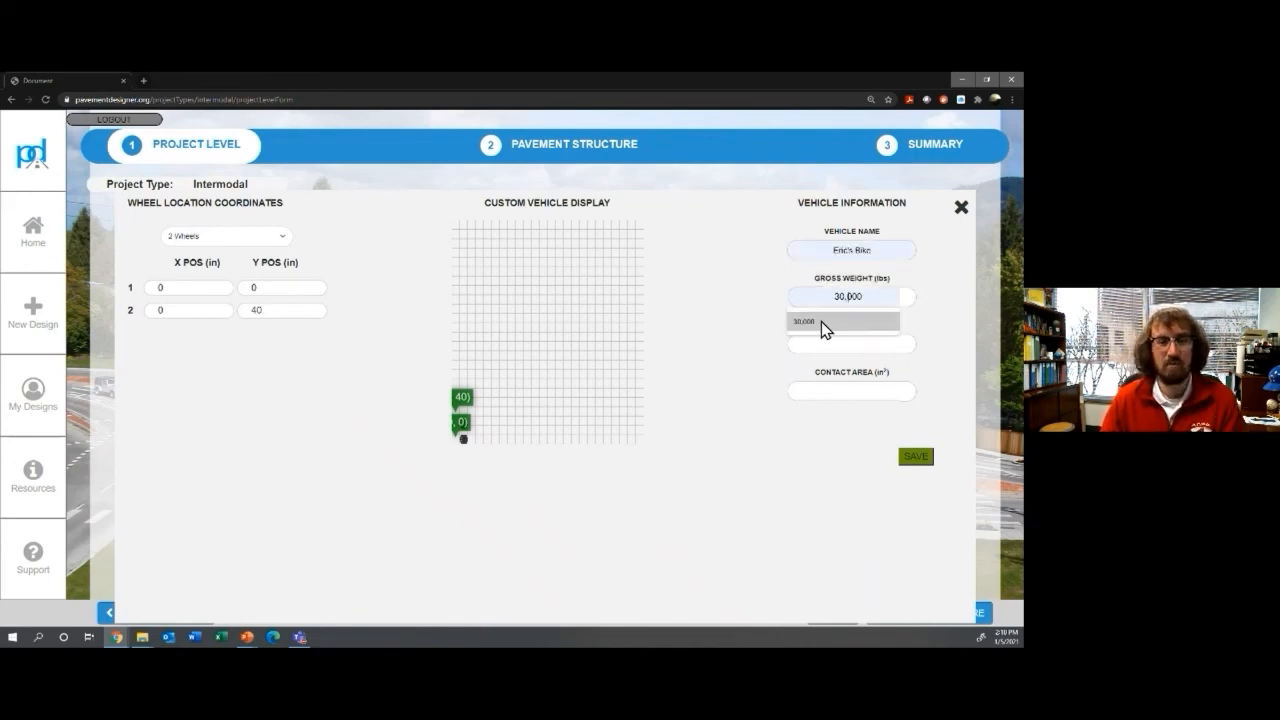
{"action": "left_click", "coordinate": [830, 341]}
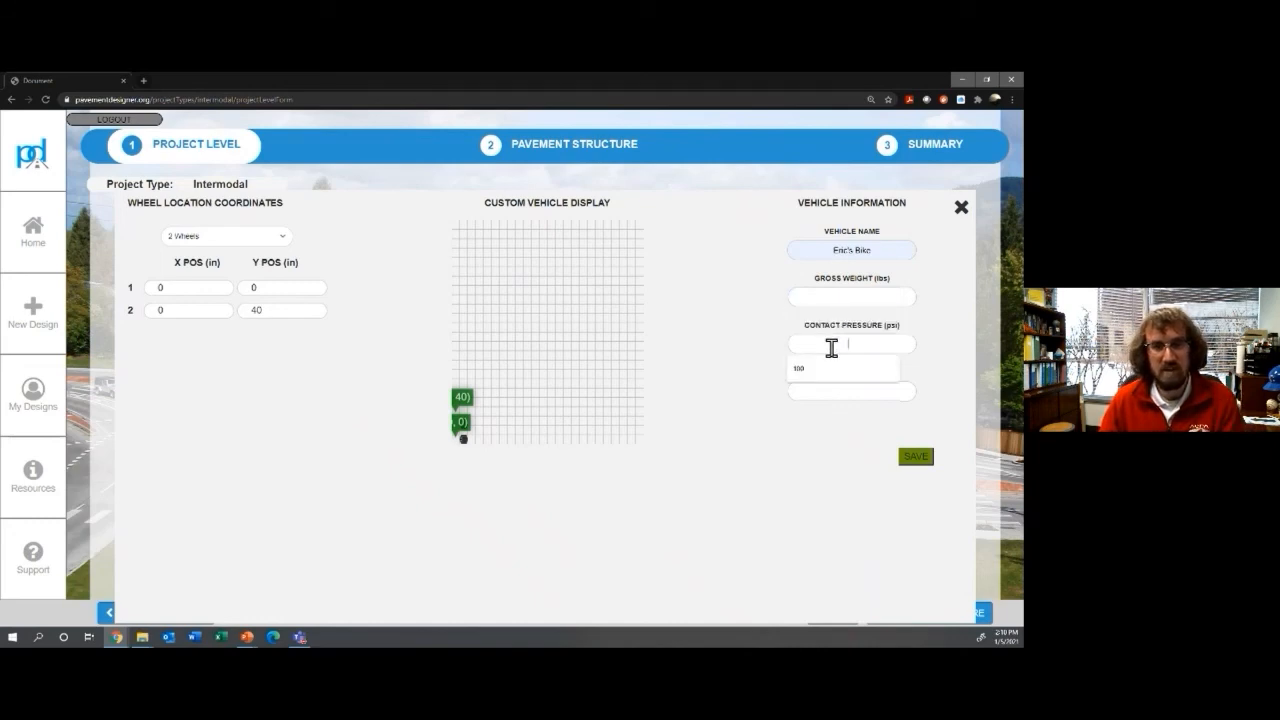
{"action": "left_click", "coordinate": [830, 418]}
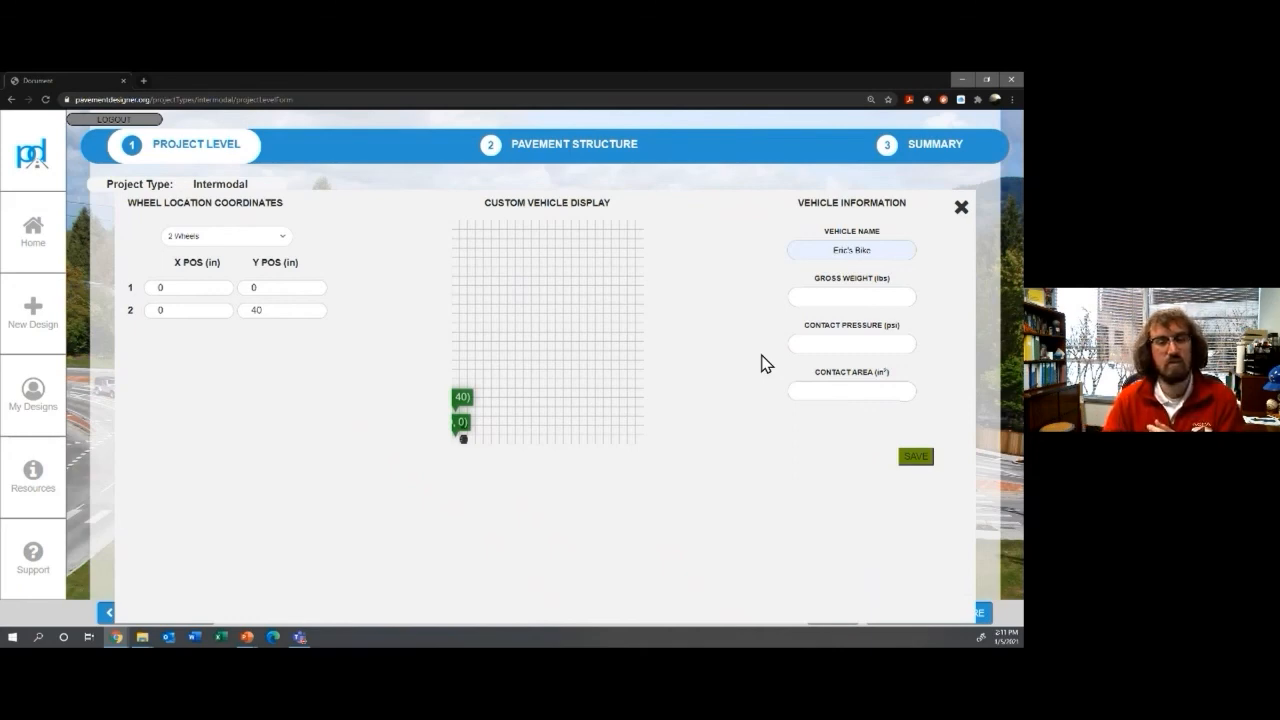
{"action": "left_click", "coordinate": [961, 208]}
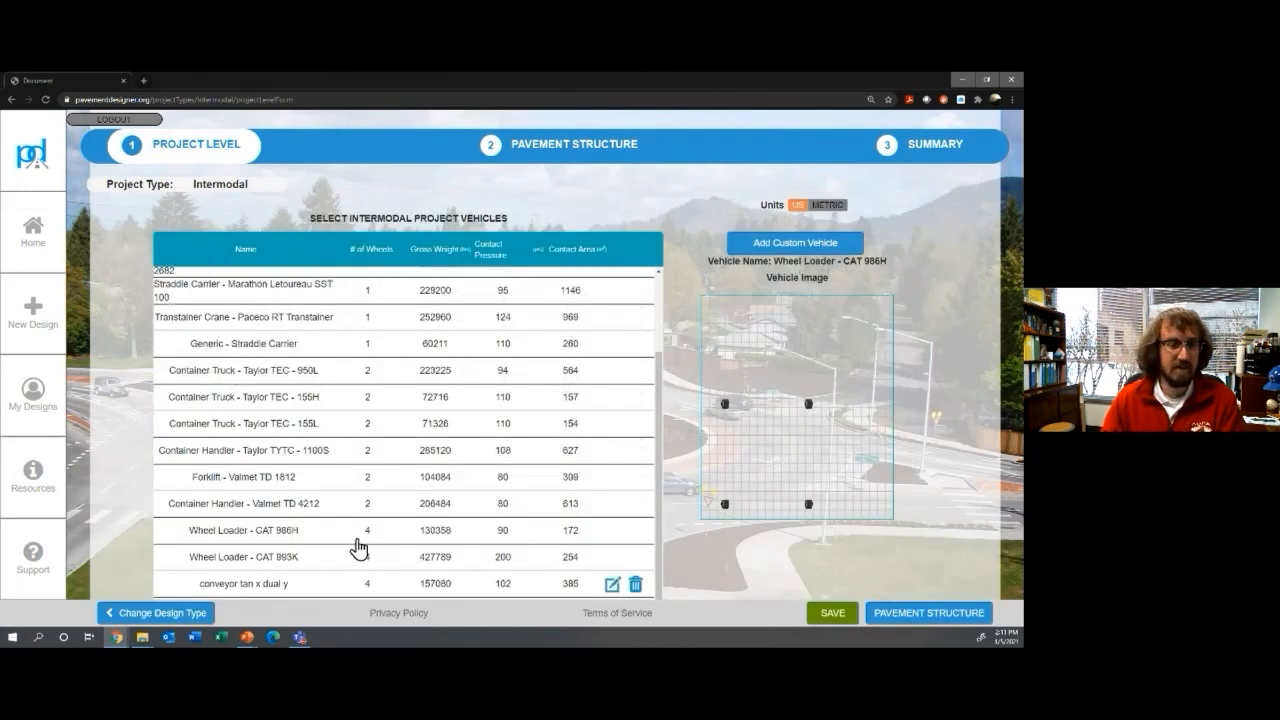
Step: Keep the CAT 986H wheel loader and specify the subgrade as CBR 3 on the structure page
{"action": "left_click", "coordinate": [322, 540]}
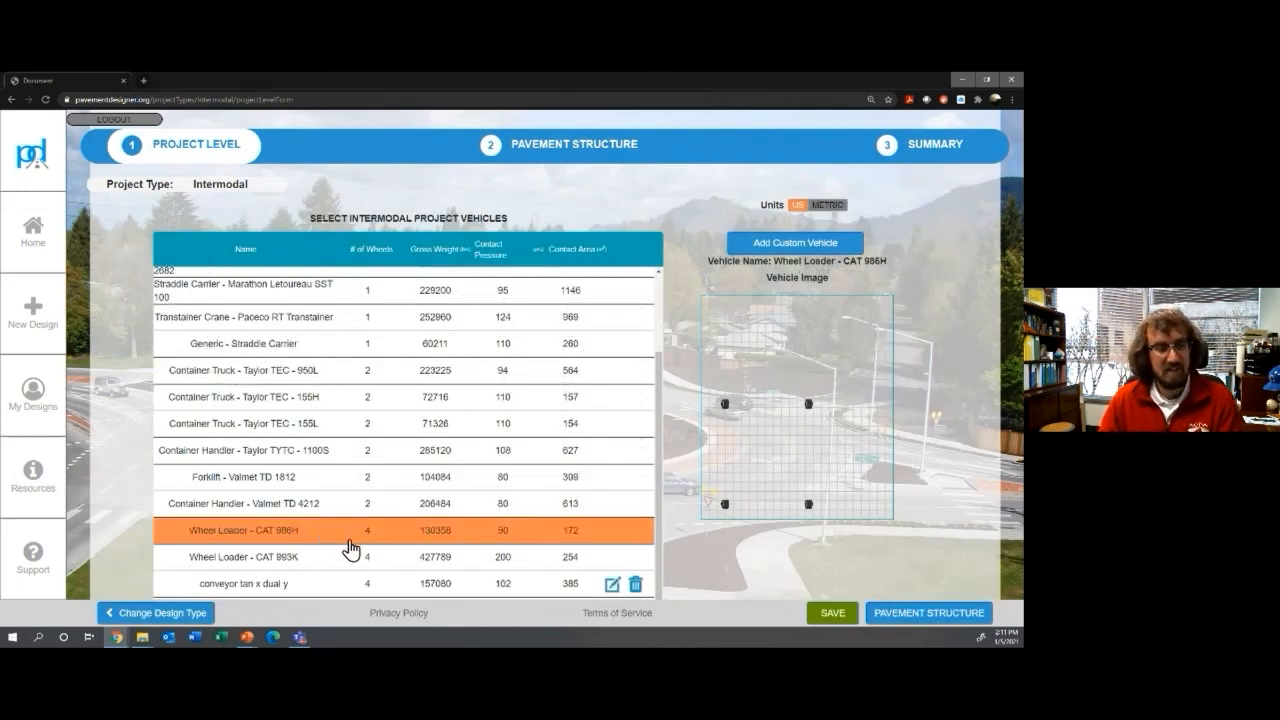
{"action": "left_click", "coordinate": [908, 618]}
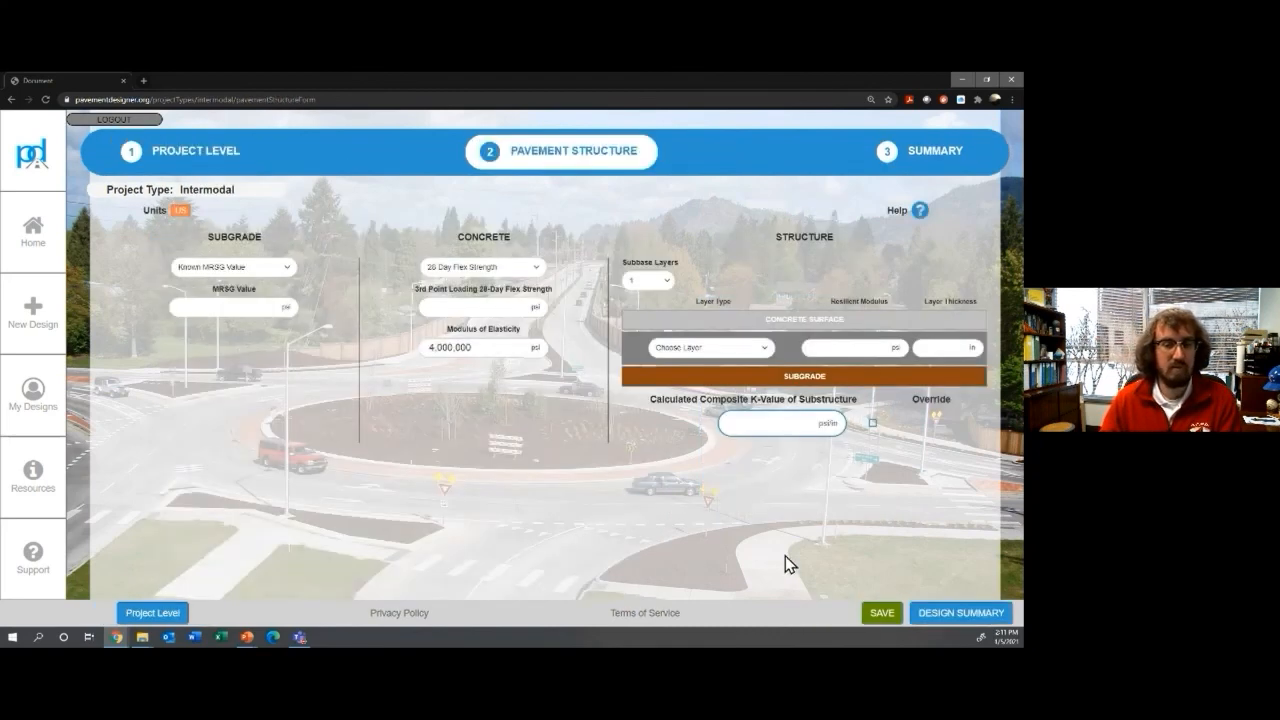
{"action": "left_click", "coordinate": [256, 272]}
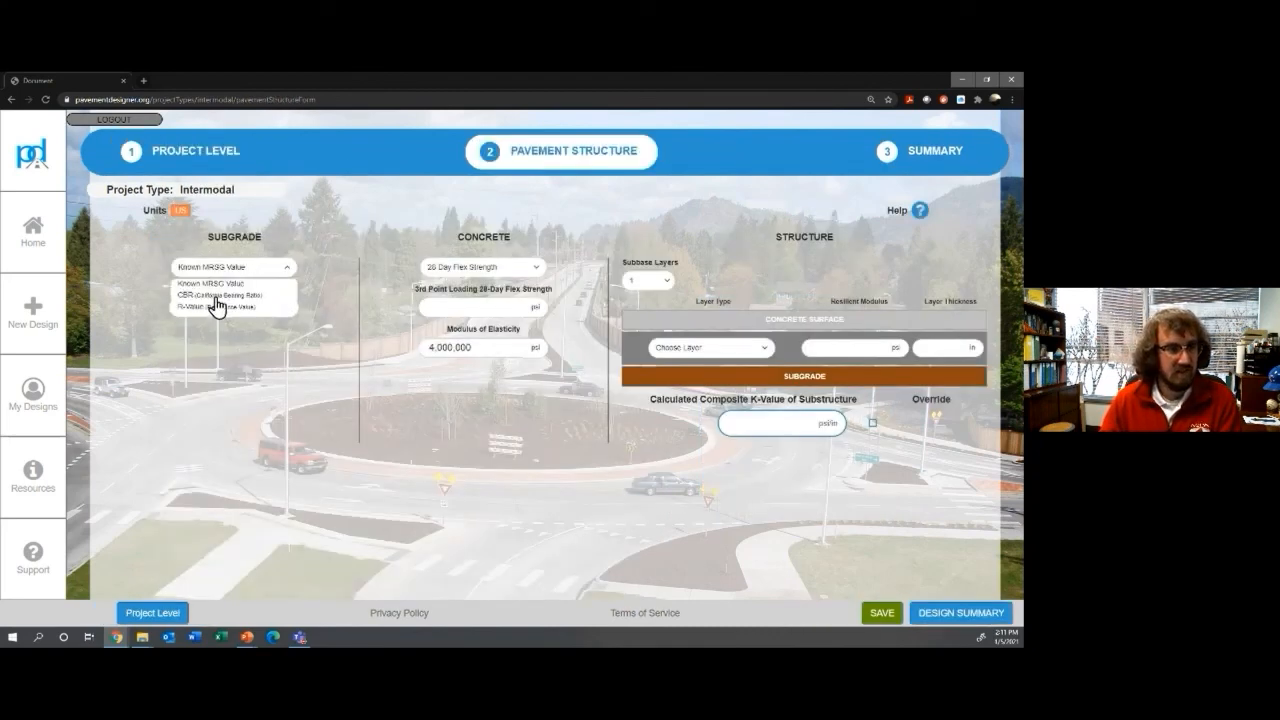
{"action": "left_click", "coordinate": [215, 297]}
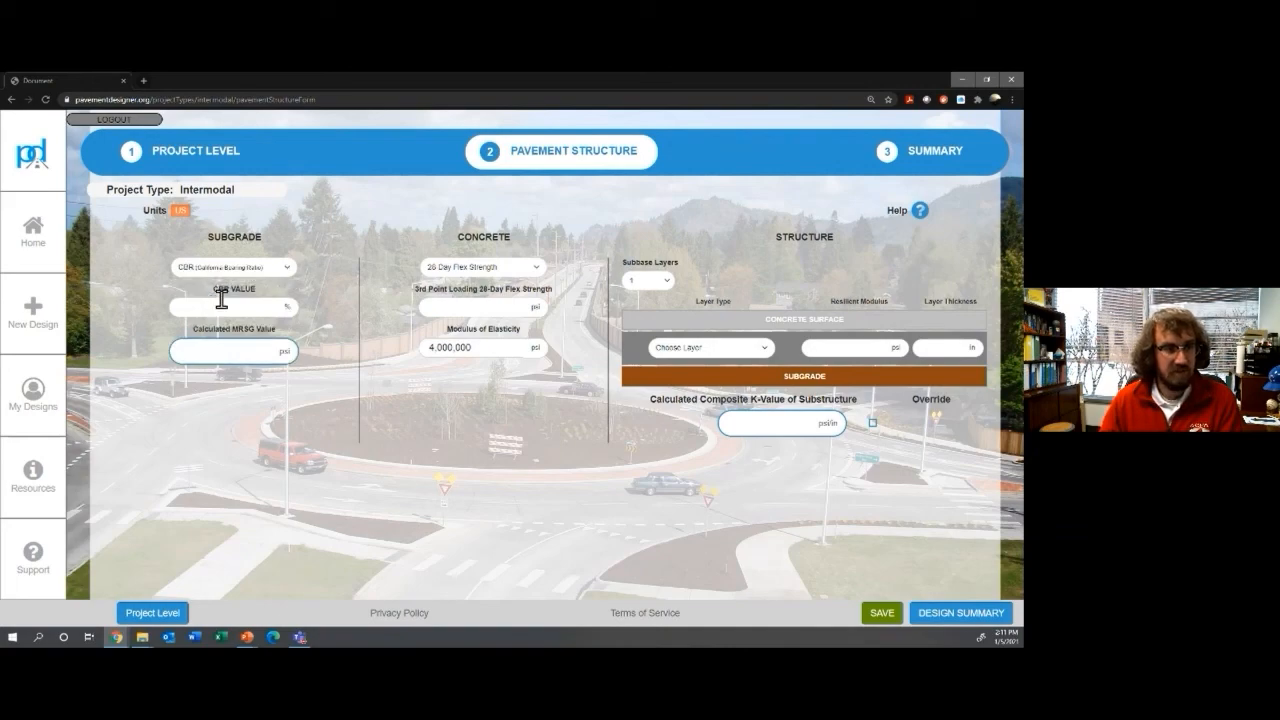
{"action": "left_click", "coordinate": [221, 300]}
{"action": "type", "text": "3"}
Step: Enter 550 psi flexural strength with 0 subbase layers, then move on to the design summary
{"action": "left_click", "coordinate": [477, 308]}
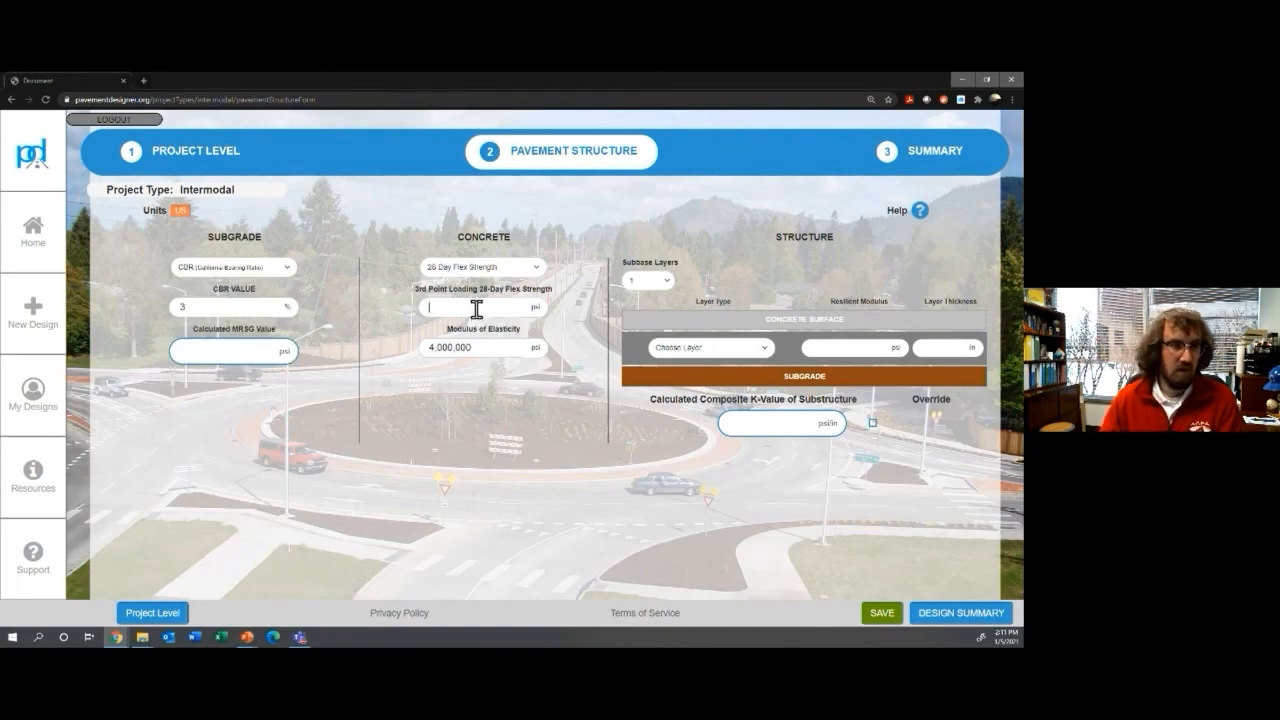
{"action": "type", "text": "550"}
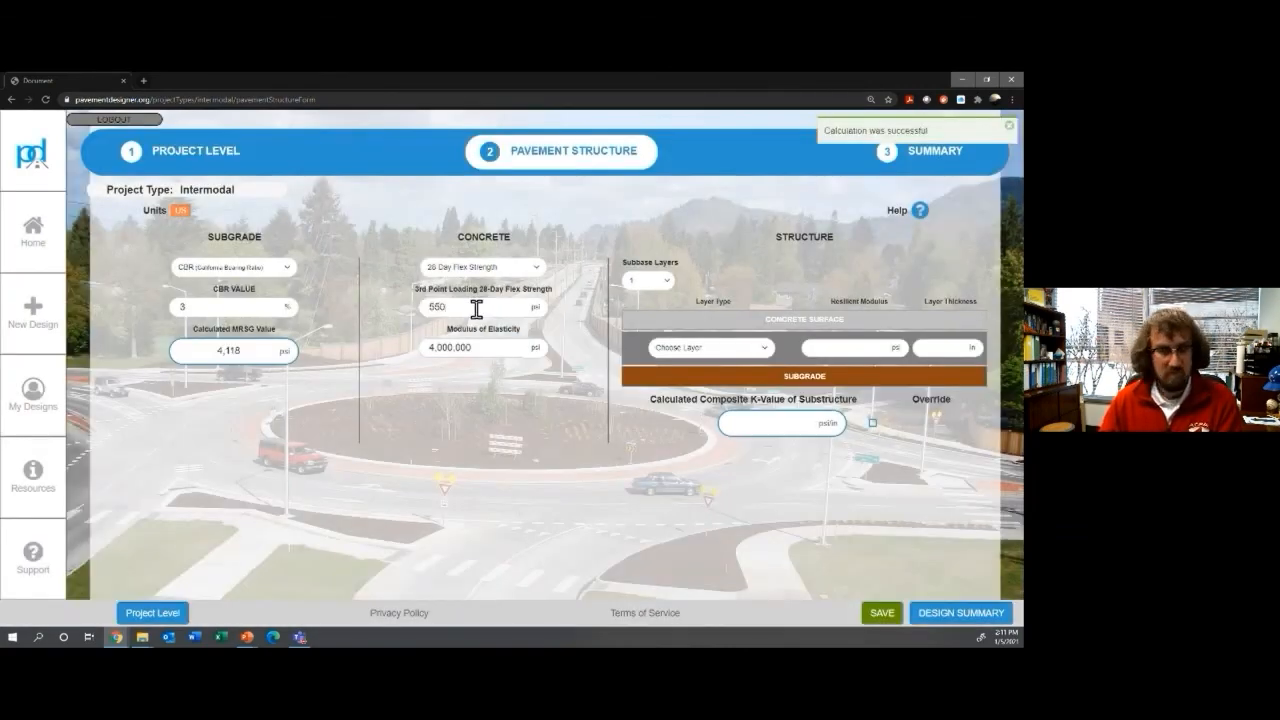
{"action": "left_click", "coordinate": [664, 285]}
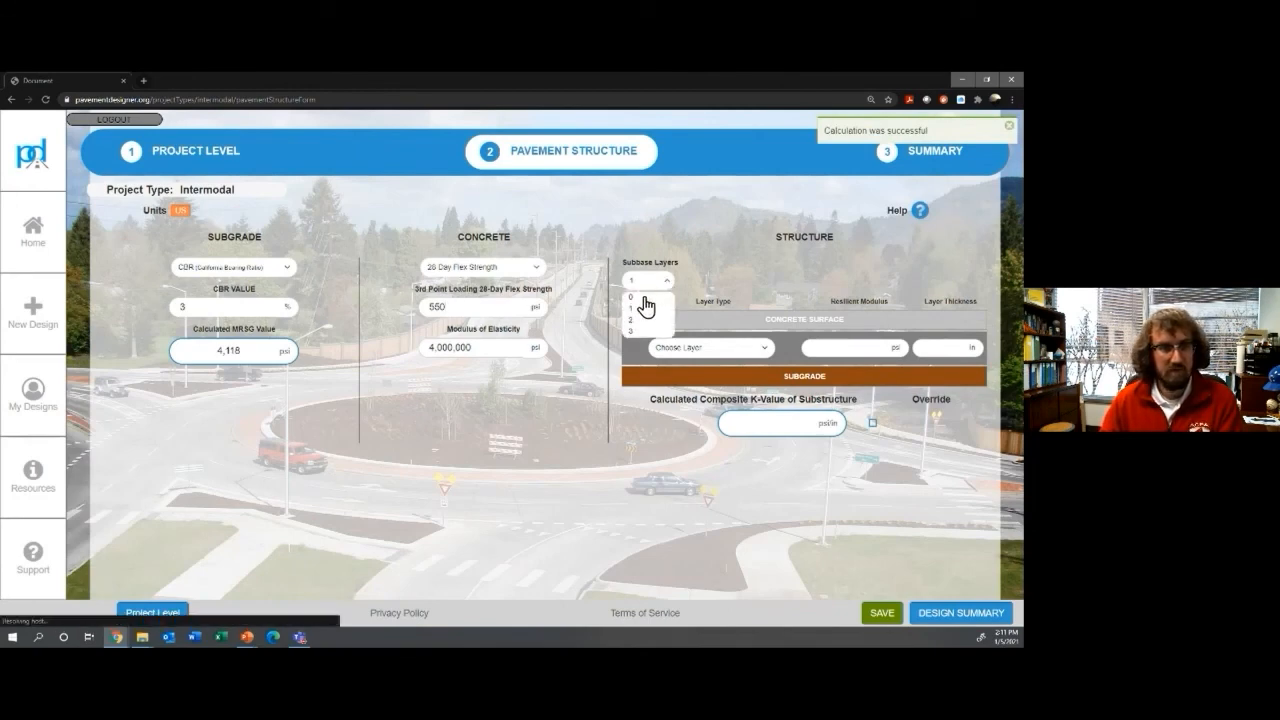
{"action": "left_click", "coordinate": [645, 297]}
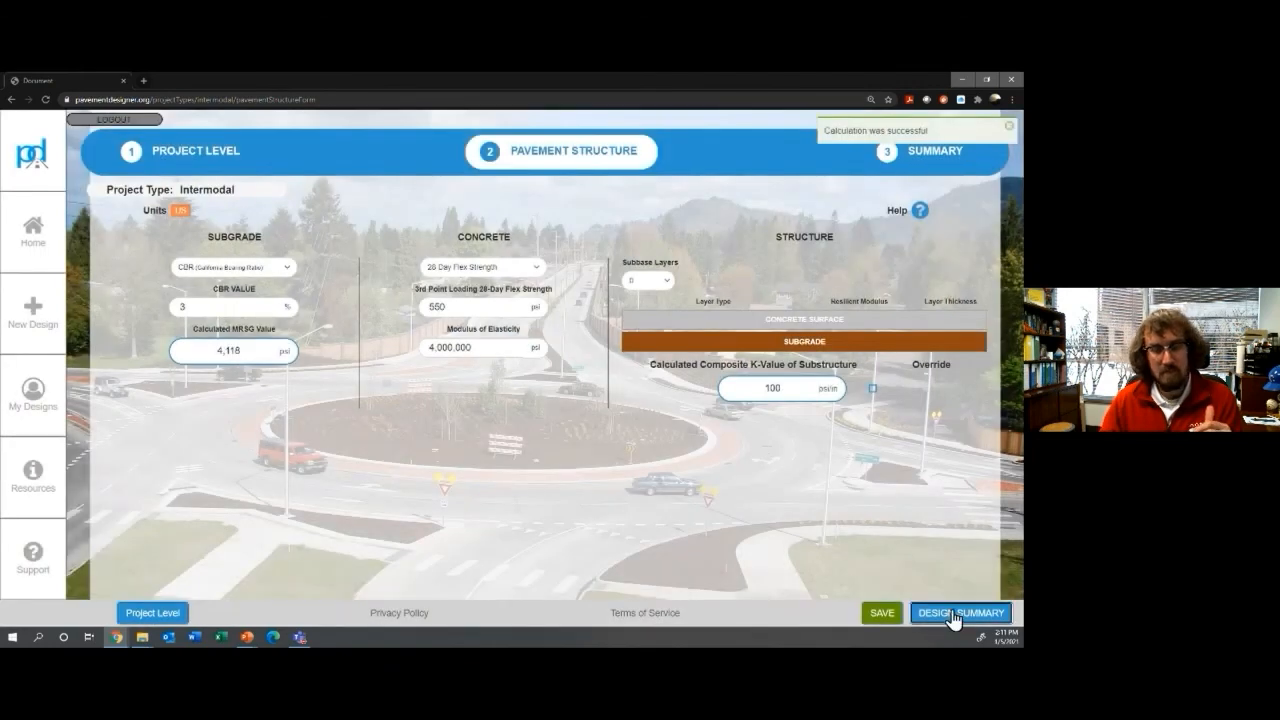
{"action": "left_click", "coordinate": [952, 615]}
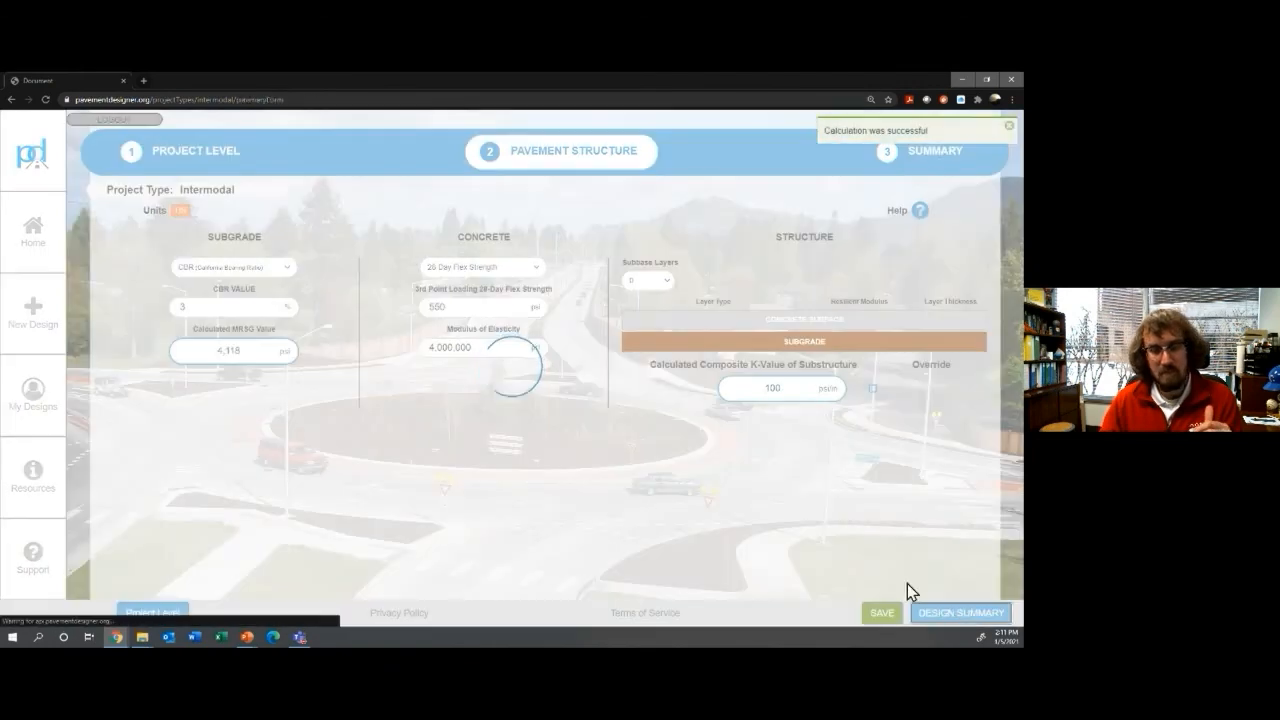